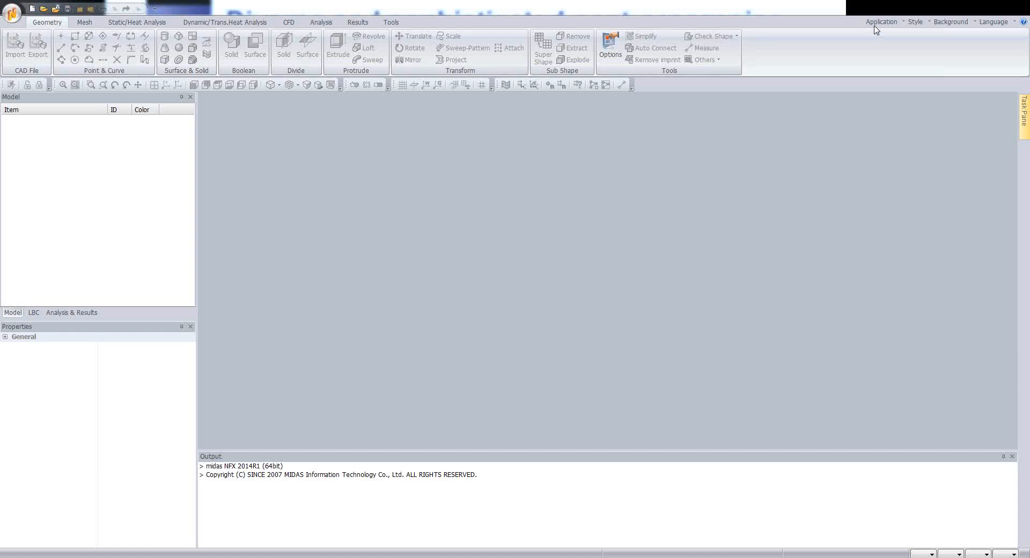
Create a new project with a 2D model type and metres as the length unit
left_click(32, 9)
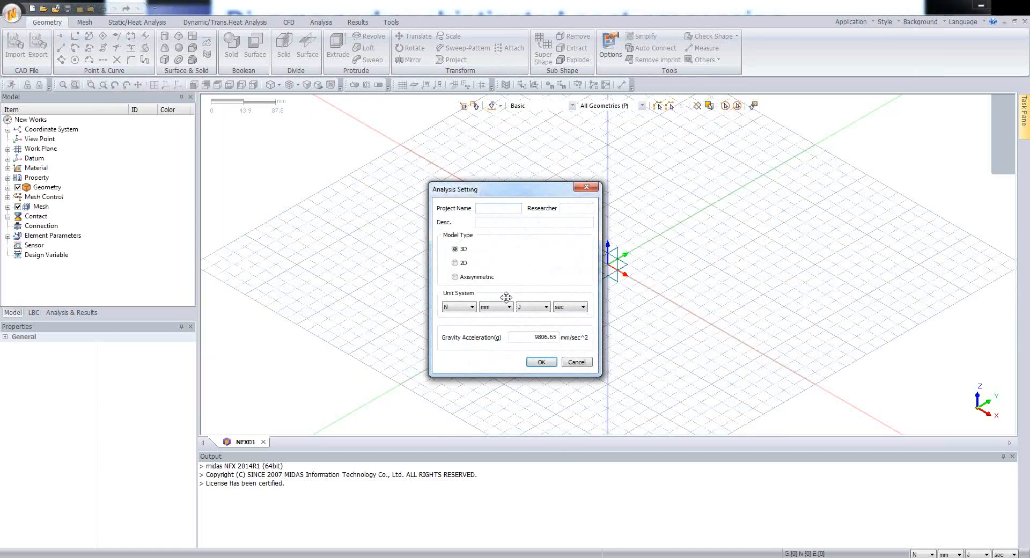
left_click_drag(534, 192, 575, 171)
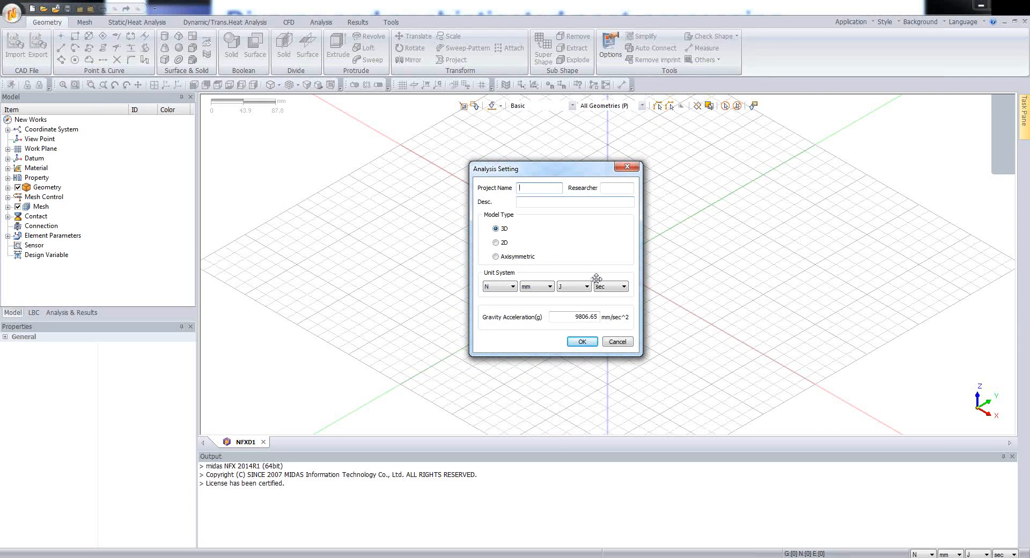
left_click_drag(564, 168, 611, 171)
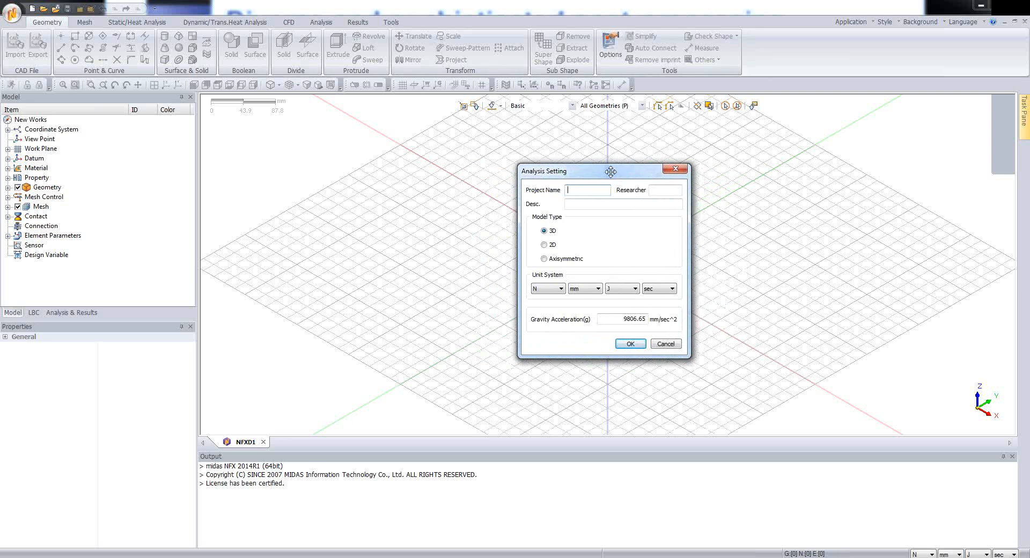
left_click_drag(611, 172, 609, 164)
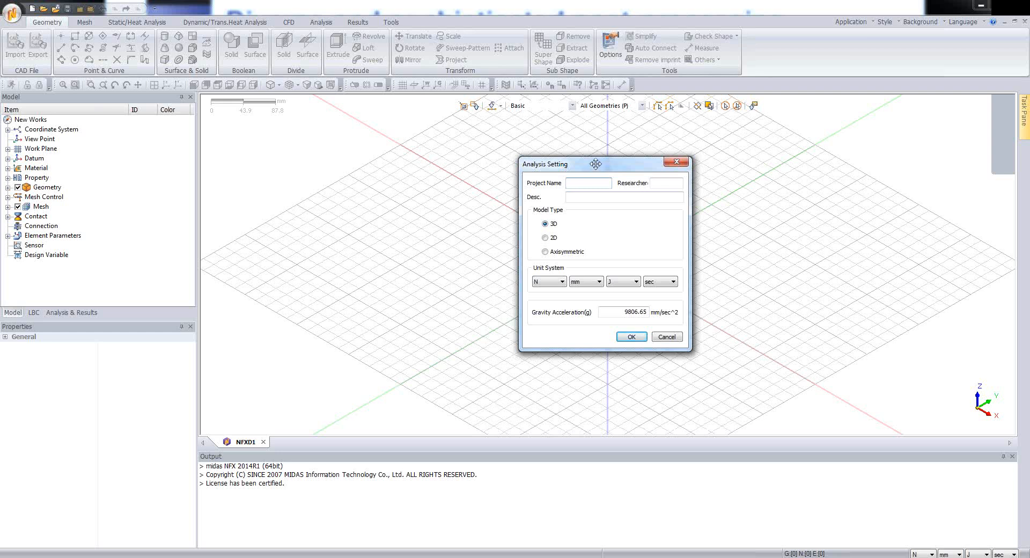
left_click_drag(596, 164, 585, 164)
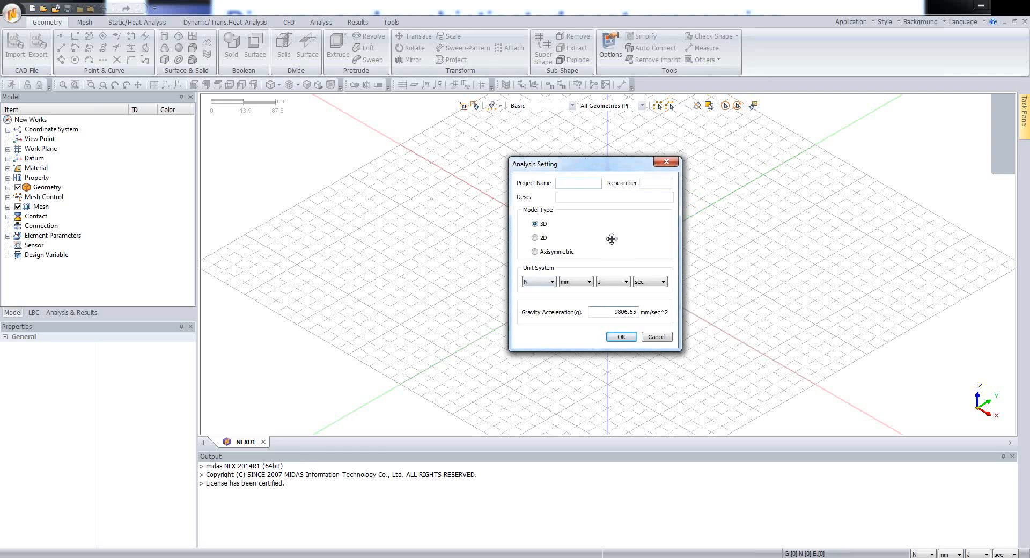
left_click(535, 240)
left_click(578, 282)
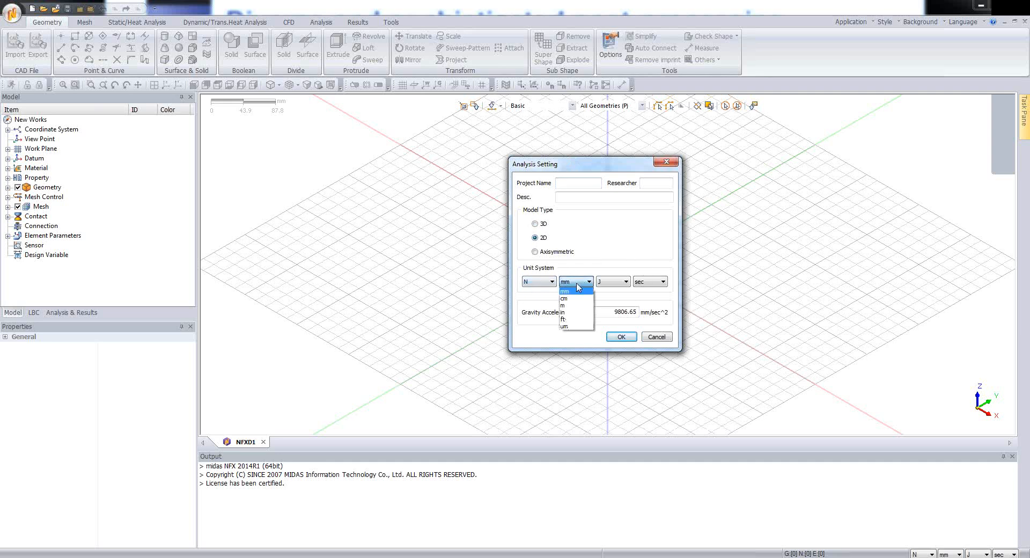
left_click(566, 305)
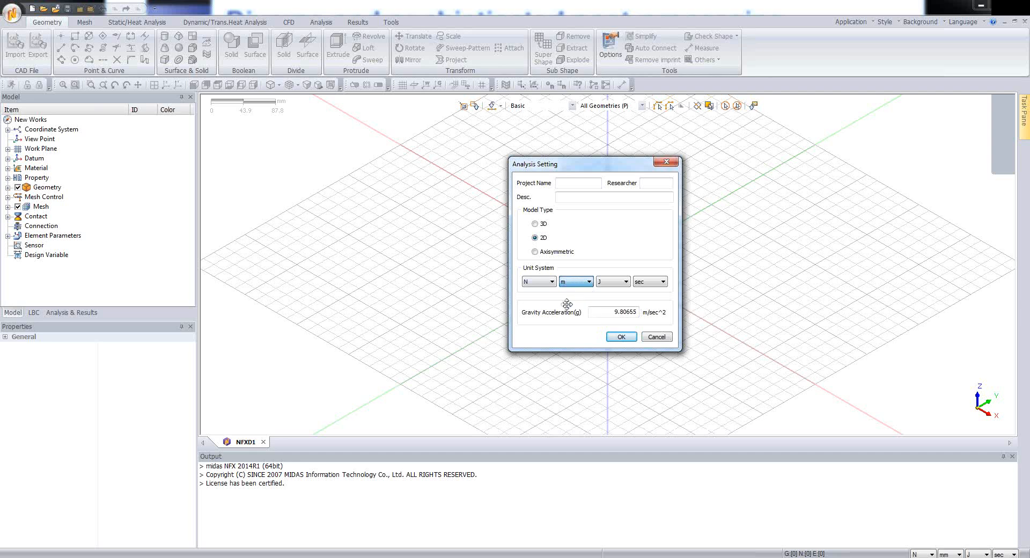
left_click(621, 337)
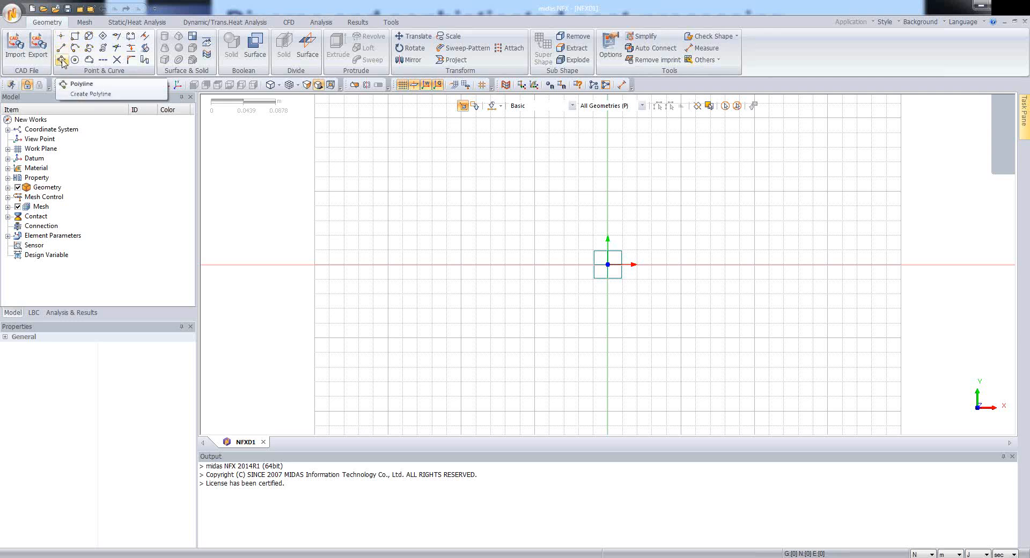
Draw a vertical polyline starting at 0,0 with a relative next point of 0,3
left_click(62, 59)
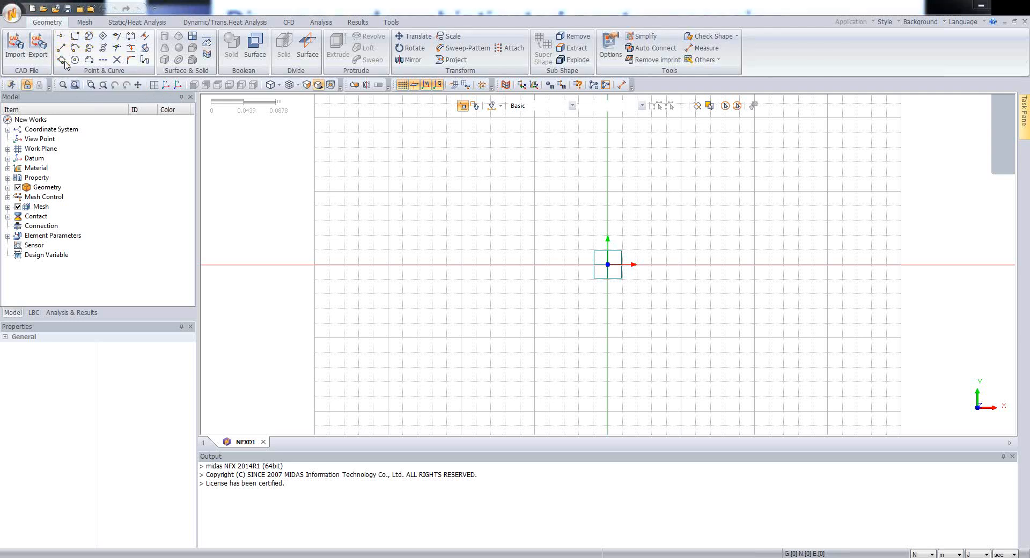
left_click_drag(84, 113, 436, 172)
left_click_drag(434, 209, 518, 213)
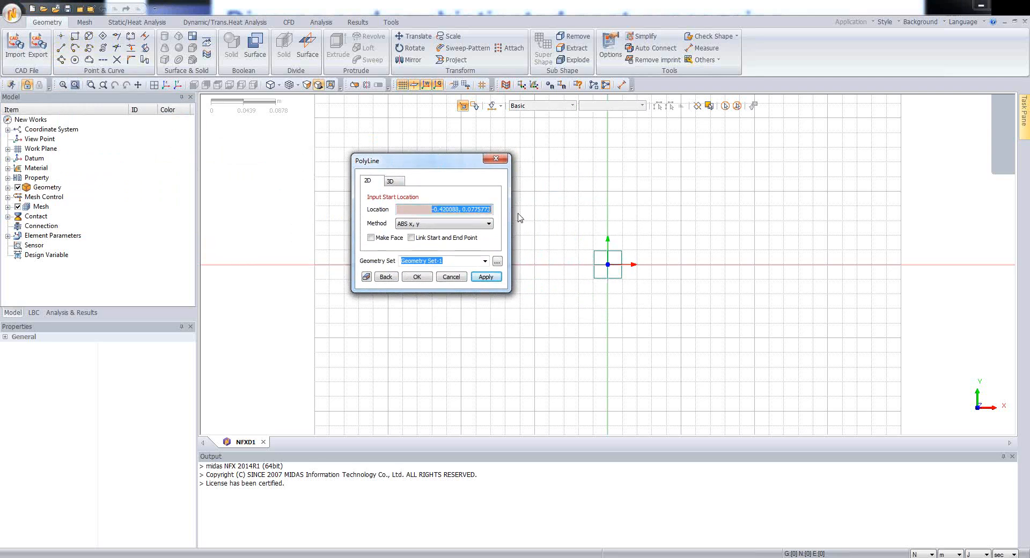
type("0")
type(",")
type("3")
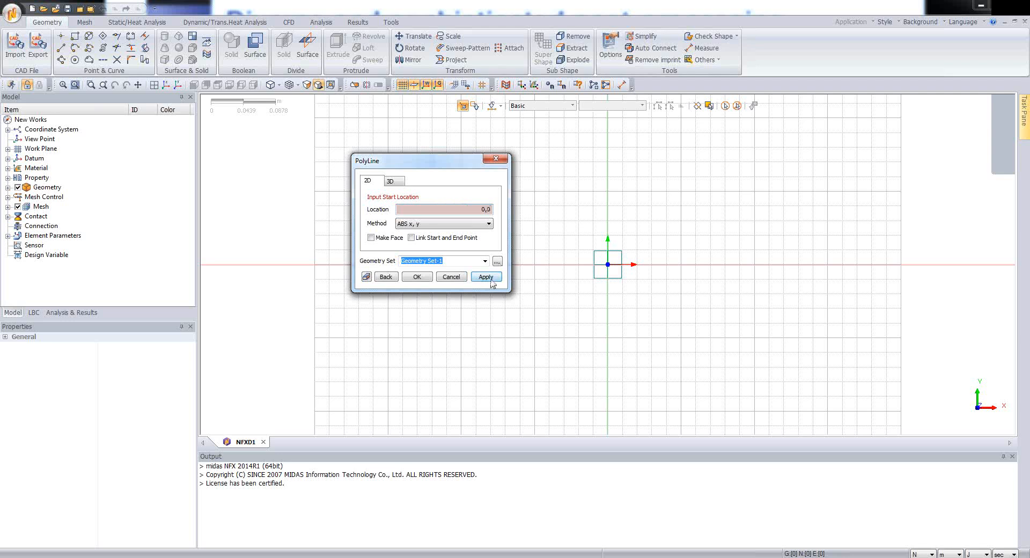
left_click(486, 278)
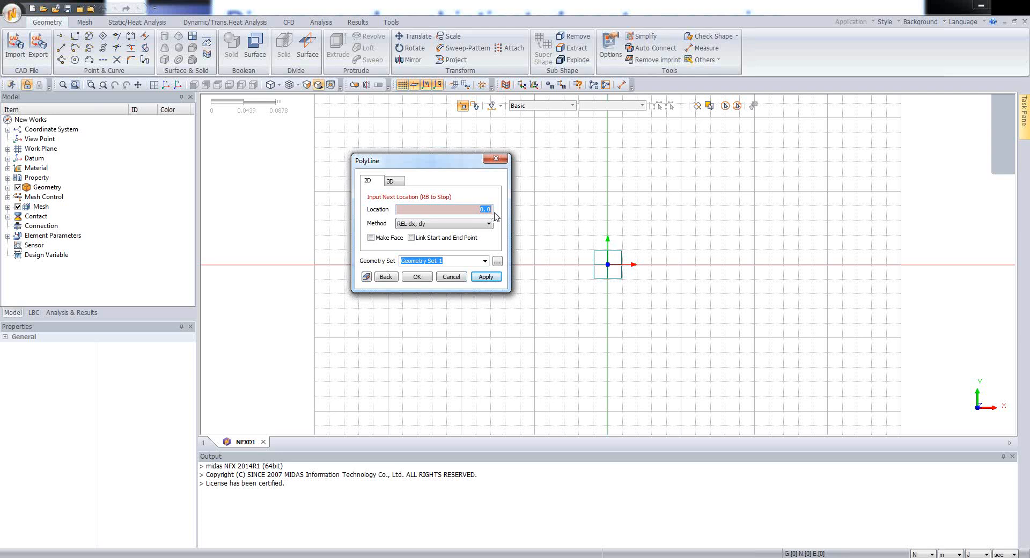
type("0,3")
left_click(485, 277)
left_click(450, 278)
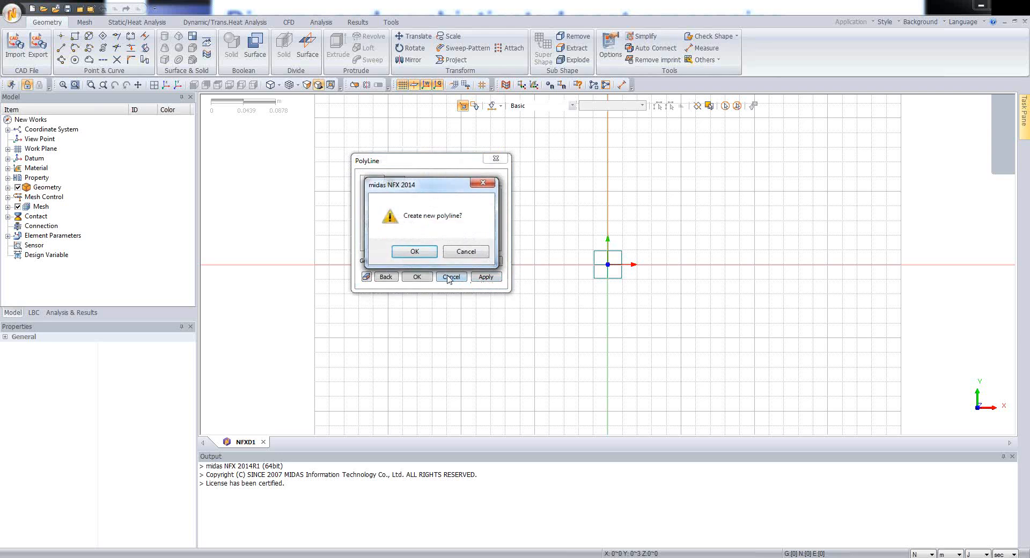
left_click(415, 252)
Hide the grid and the work plane's reference lines so only the geometry is displayed
scroll(504, 287, "down", 5)
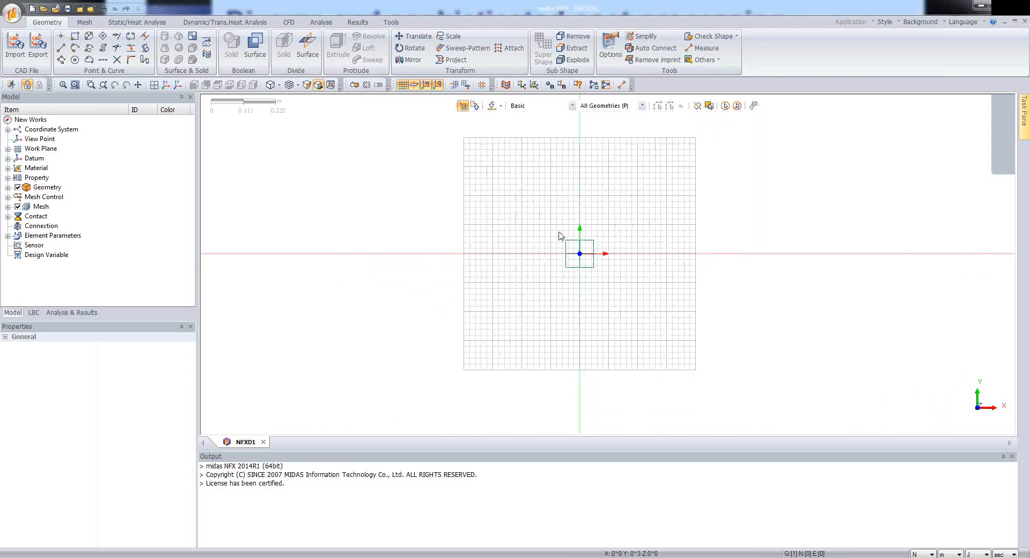
left_click(402, 85)
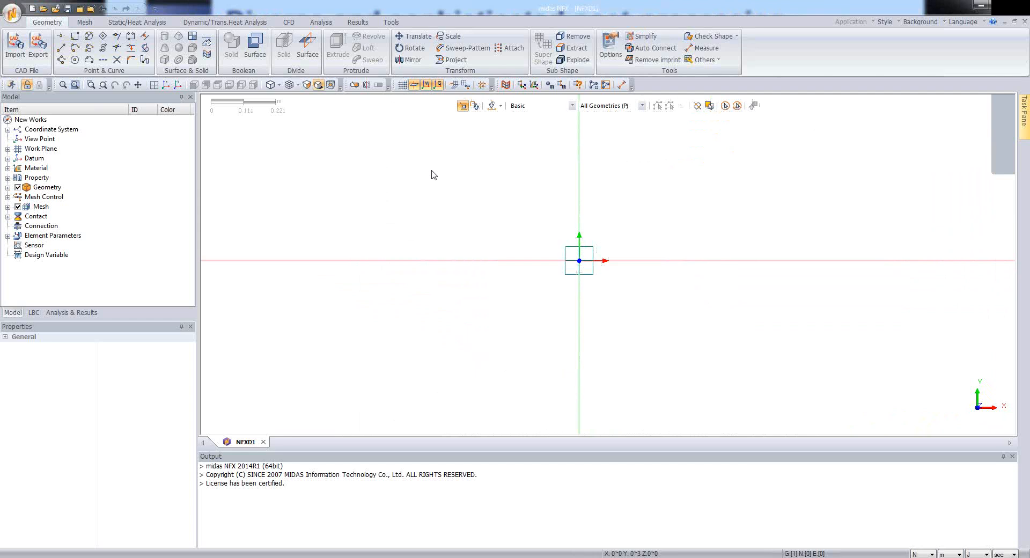
left_click(416, 85)
scroll(564, 317, "down", 3)
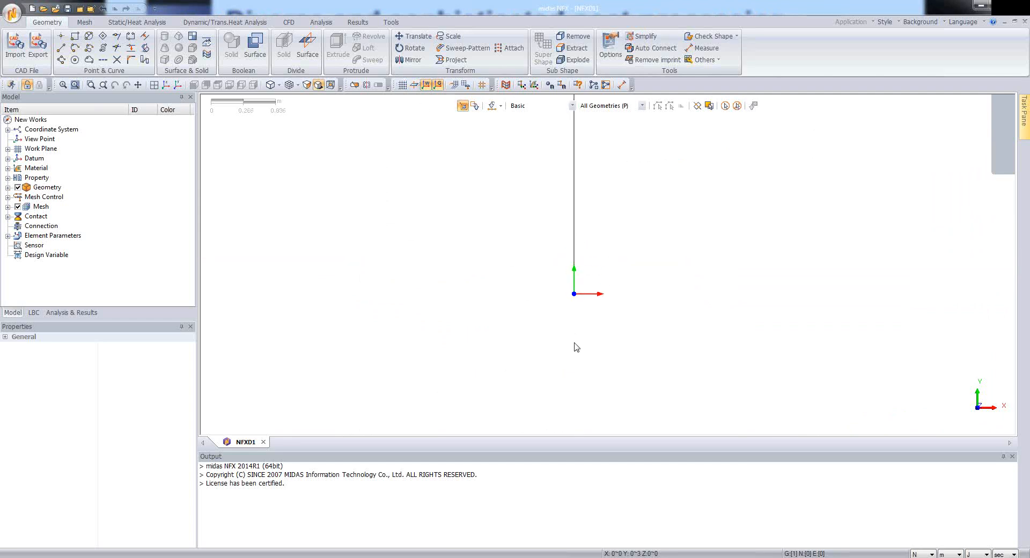
scroll(577, 347, "down", 2)
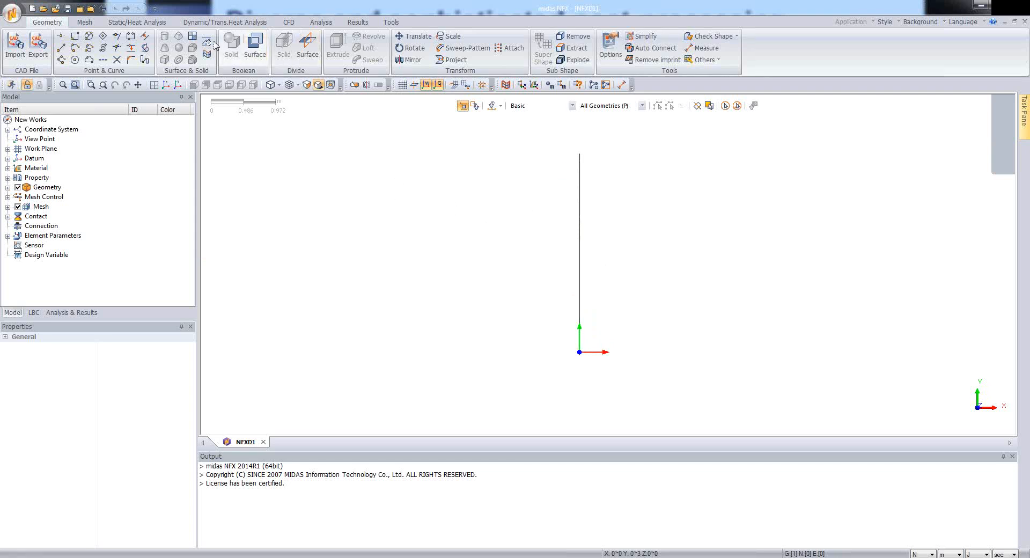
Select the vertical line for a Translate and limit its two-point direction vector to X only
left_click(414, 43)
left_click_drag(109, 91, 415, 154)
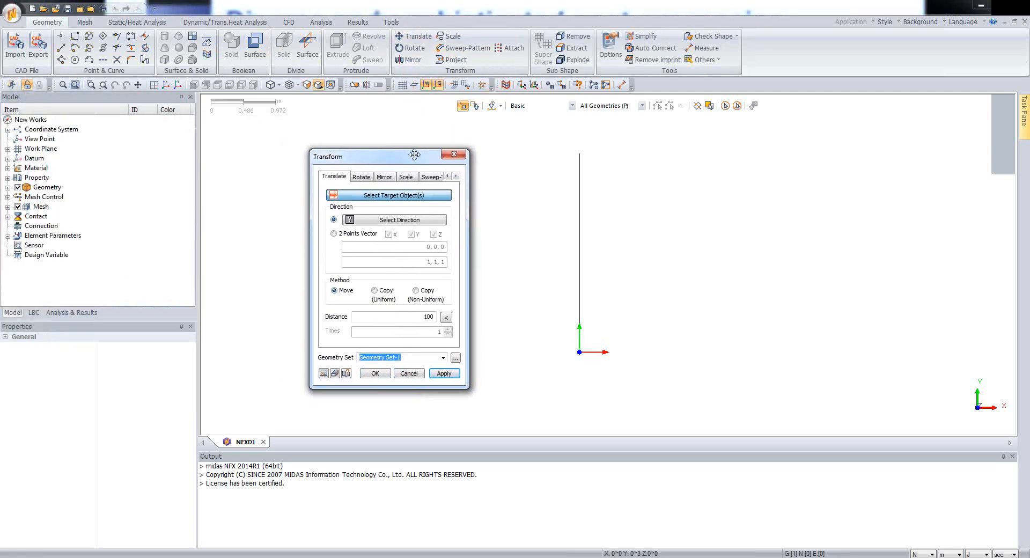
left_click(580, 225)
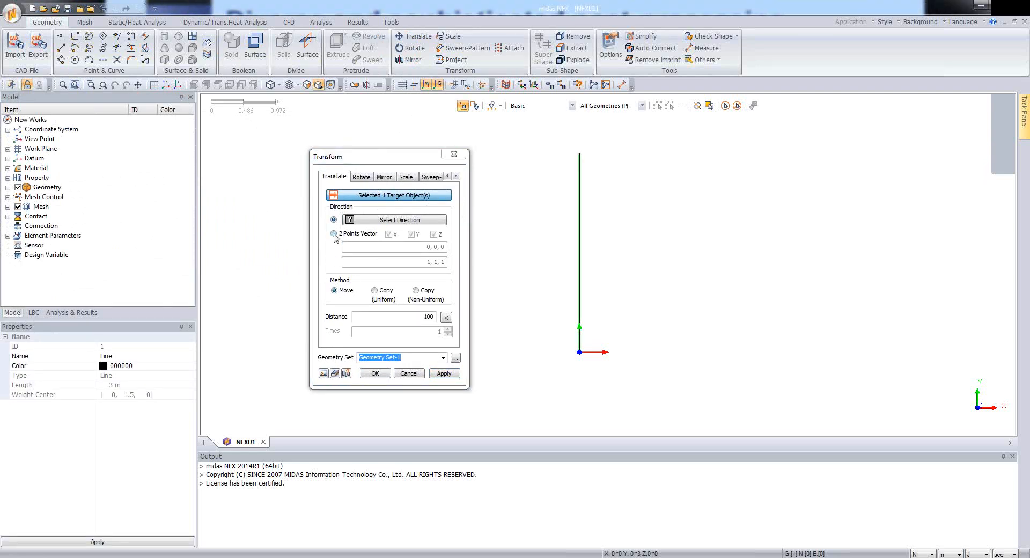
left_click(334, 234)
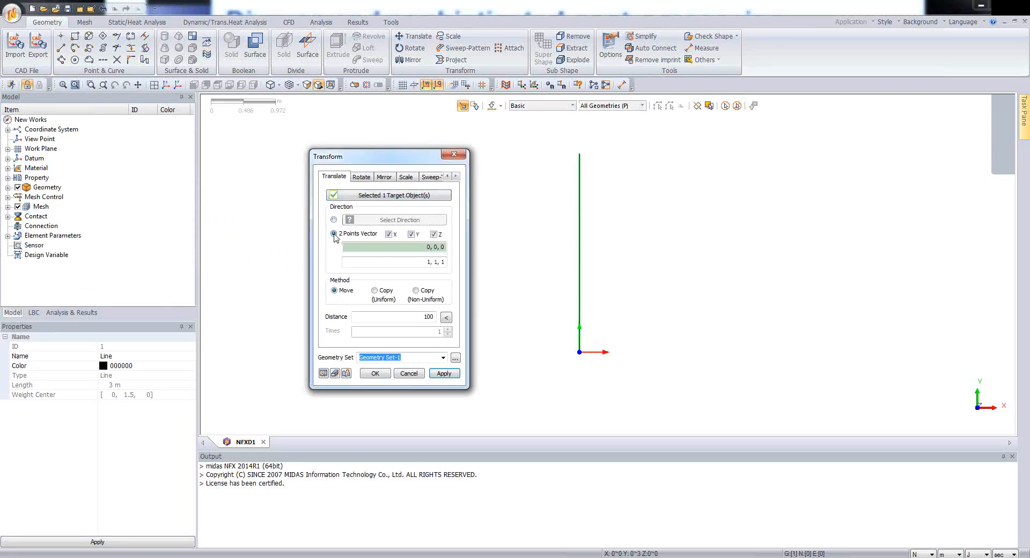
left_click(411, 234)
left_click(434, 235)
Copy the vertical line non-uniformly along X at distances 5,-10, previewing the copies before applying
left_click(417, 292)
left_click(408, 317)
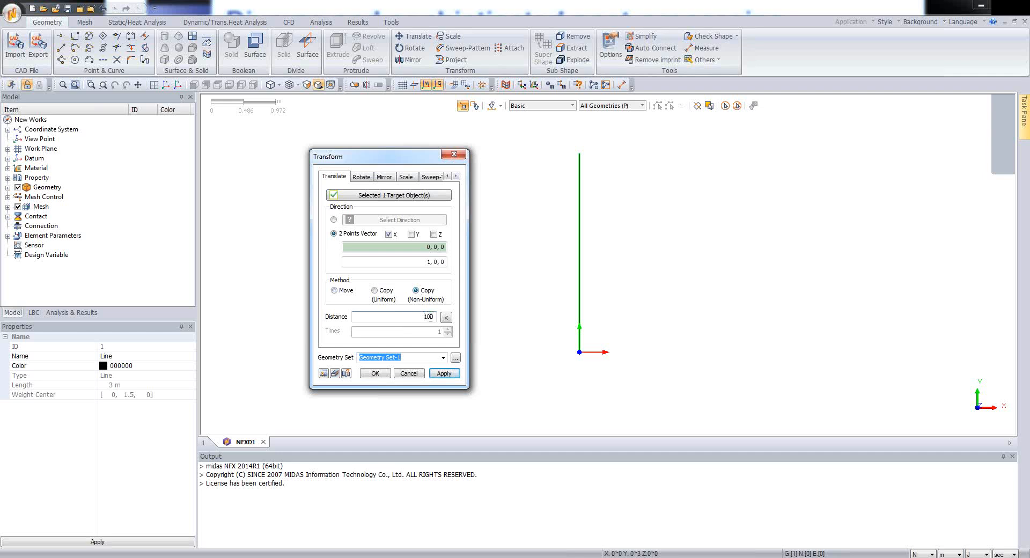
left_click(472, 310)
type("5,-10")
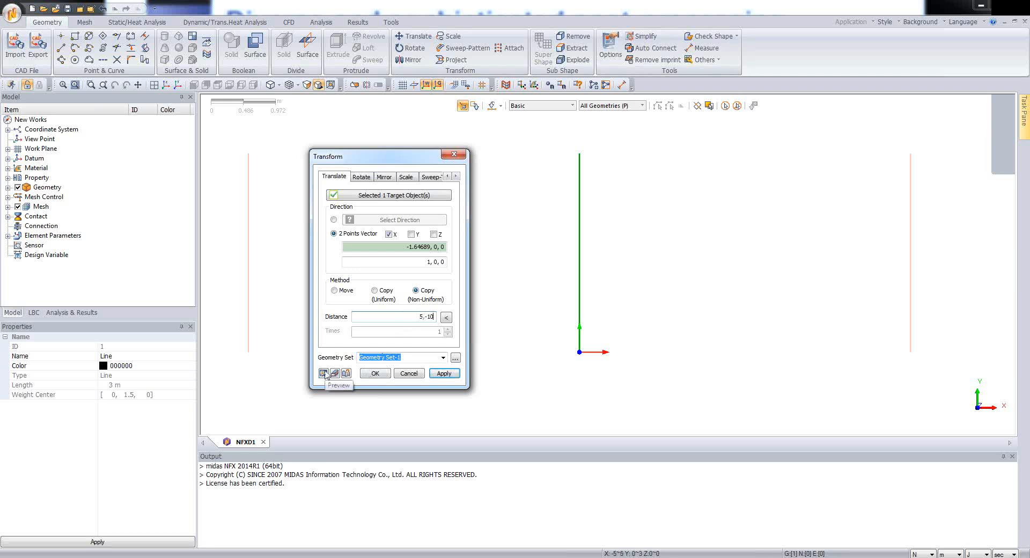
left_click_drag(384, 156, 429, 160)
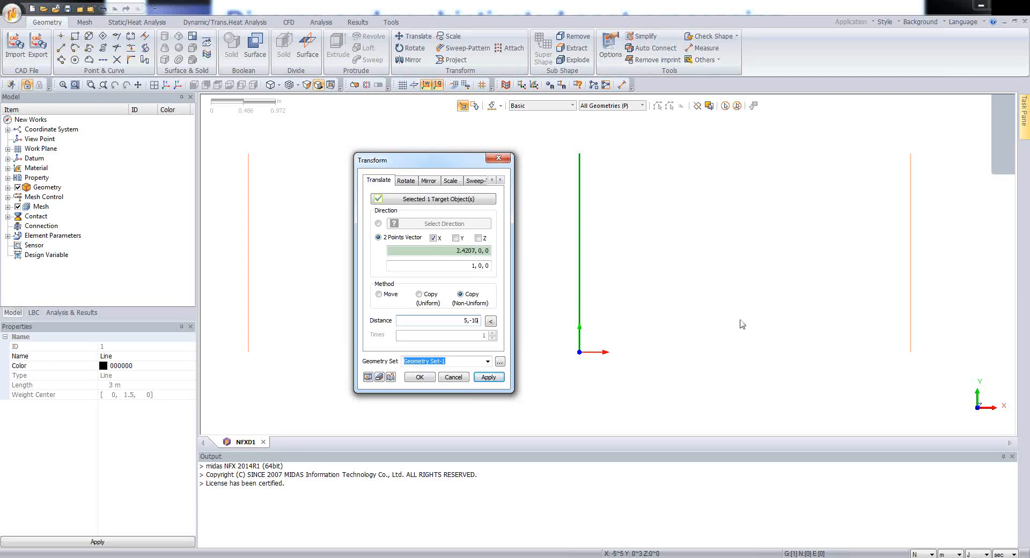
left_click(419, 375)
scroll(489, 356, "down", 4)
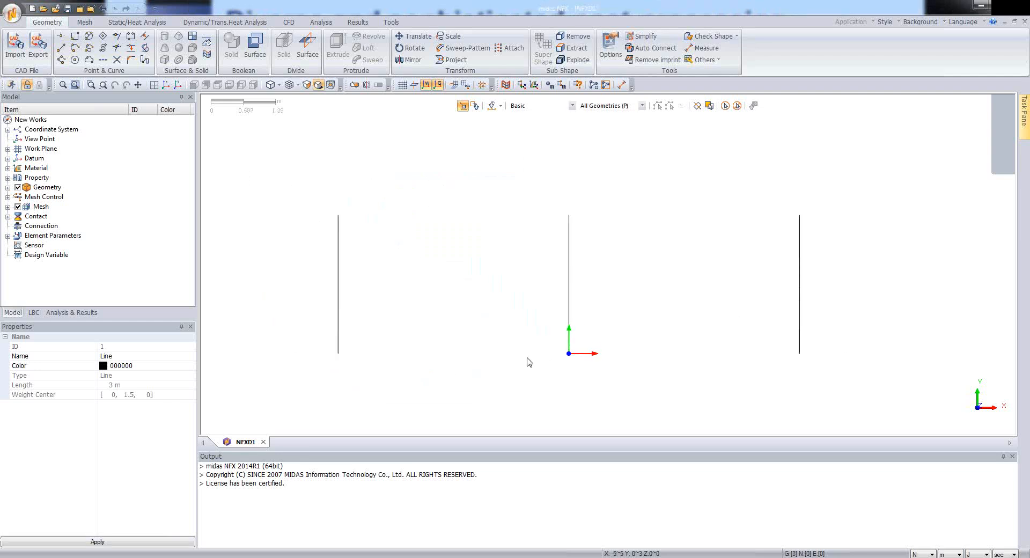
scroll(473, 315, "up", 2)
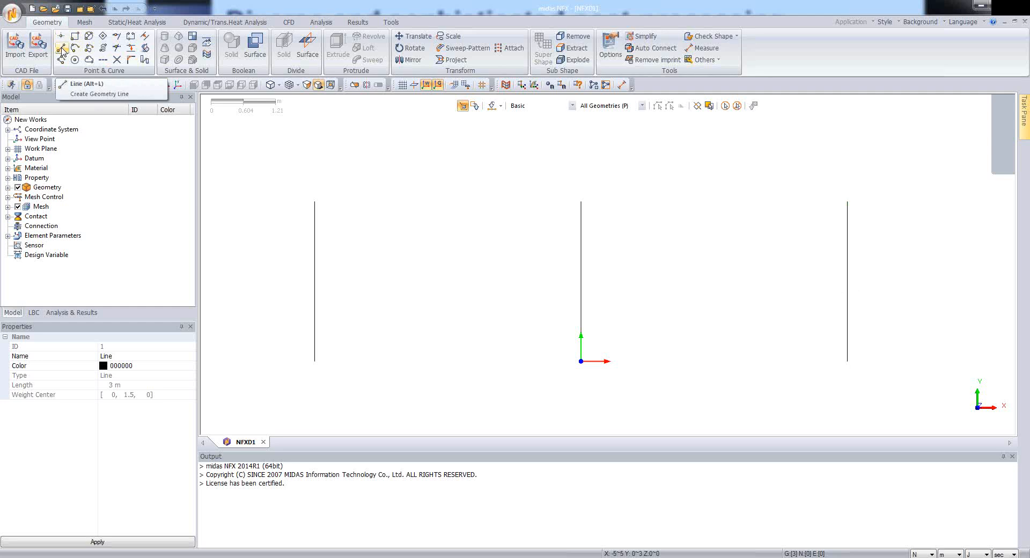
Draw a polyline joining the upper ends of the three vertical lines to form the frame's beam
left_click(61, 61)
left_click_drag(87, 104, 156, 131)
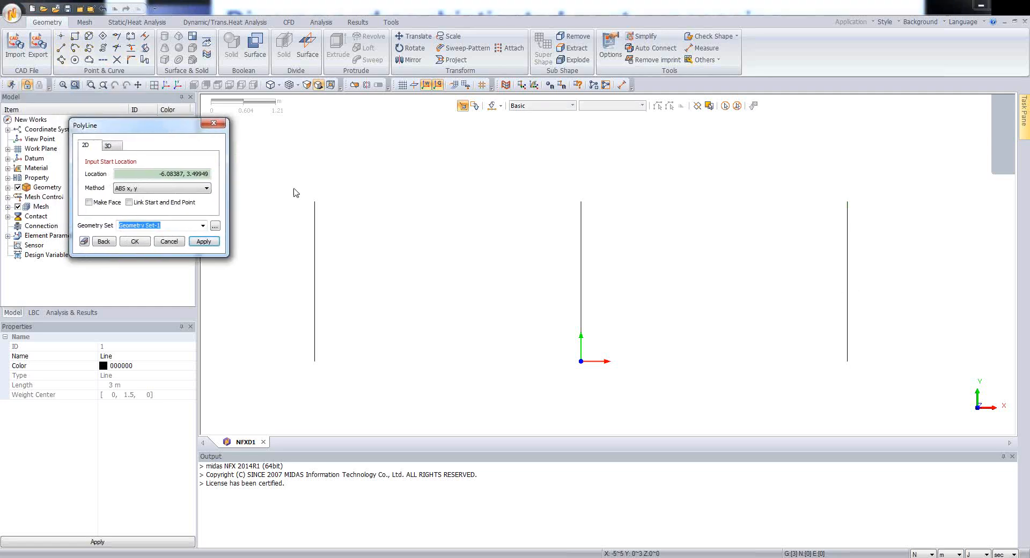
left_click(314, 203)
left_click(582, 203)
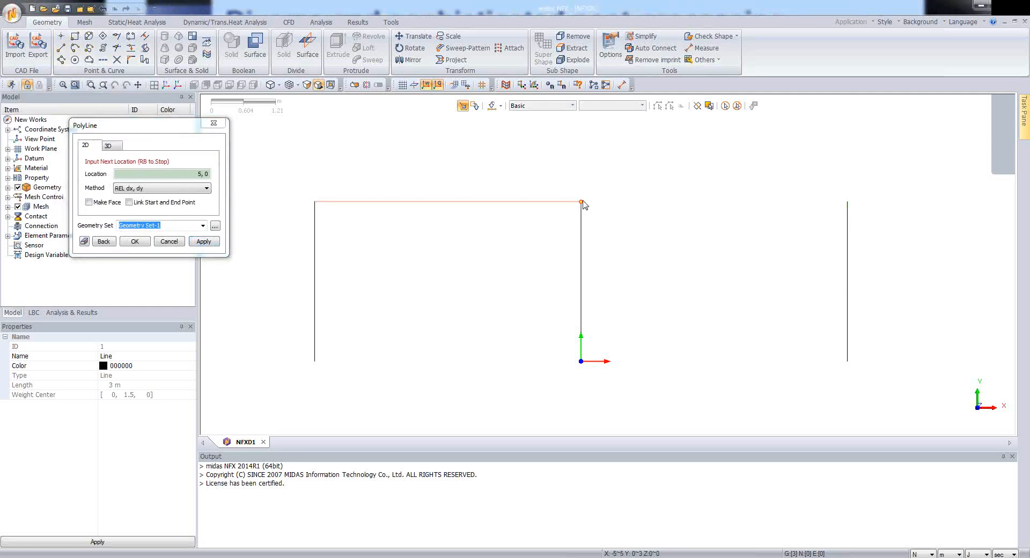
left_click(850, 204)
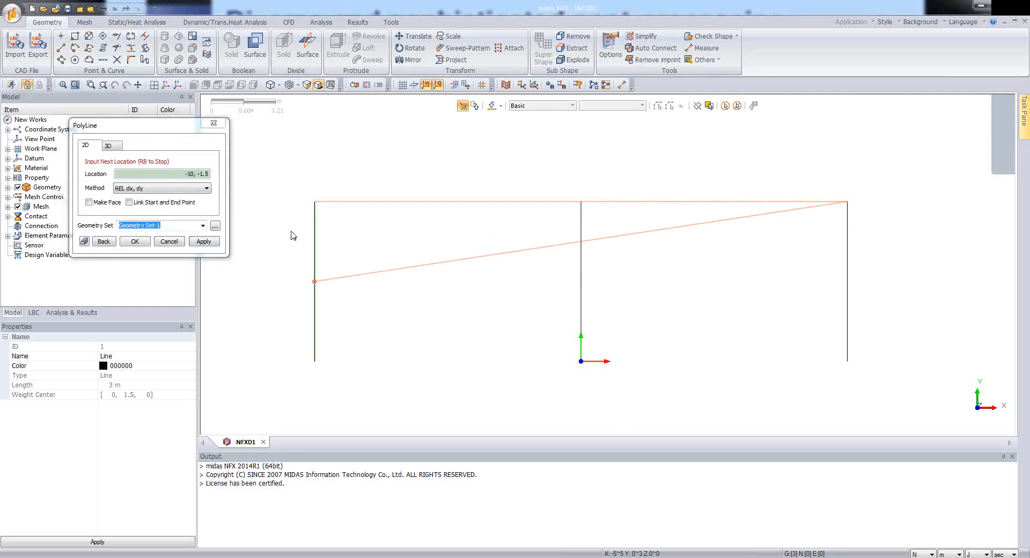
left_click(169, 242)
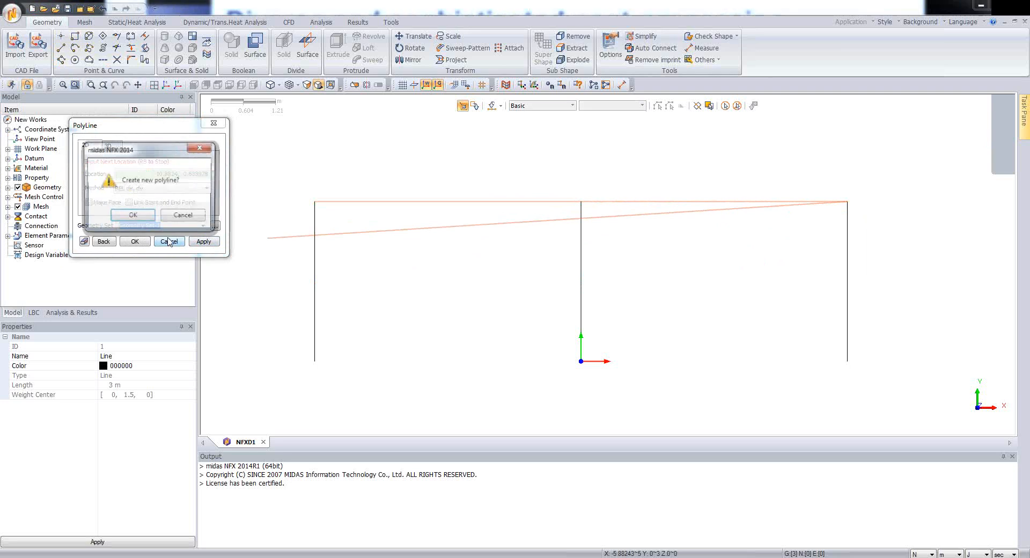
left_click(134, 214)
scroll(448, 322, "down", 1)
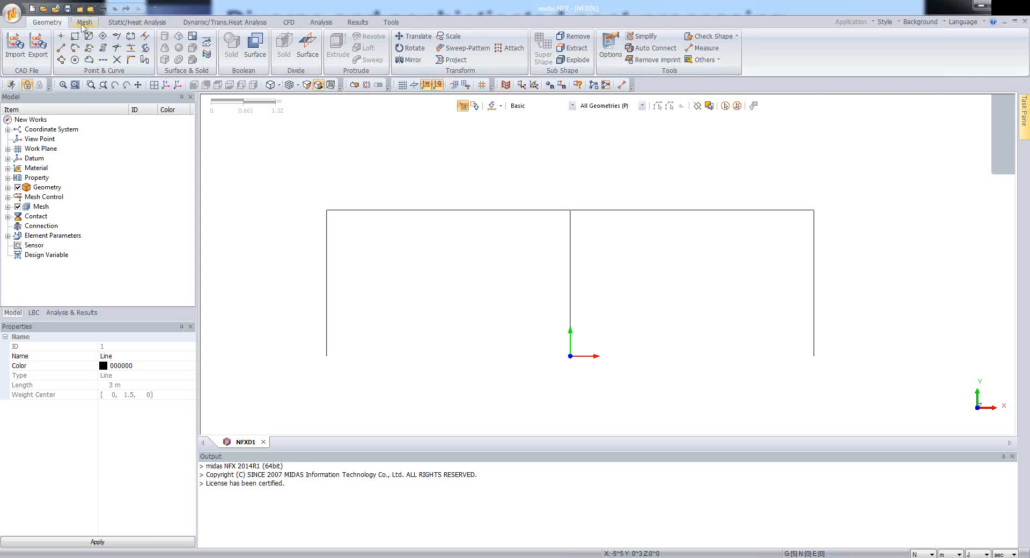
Set up a 1D edge mesh with 1 division and an element Y-axis reference vector of 1, 0, 0
left_click(85, 23)
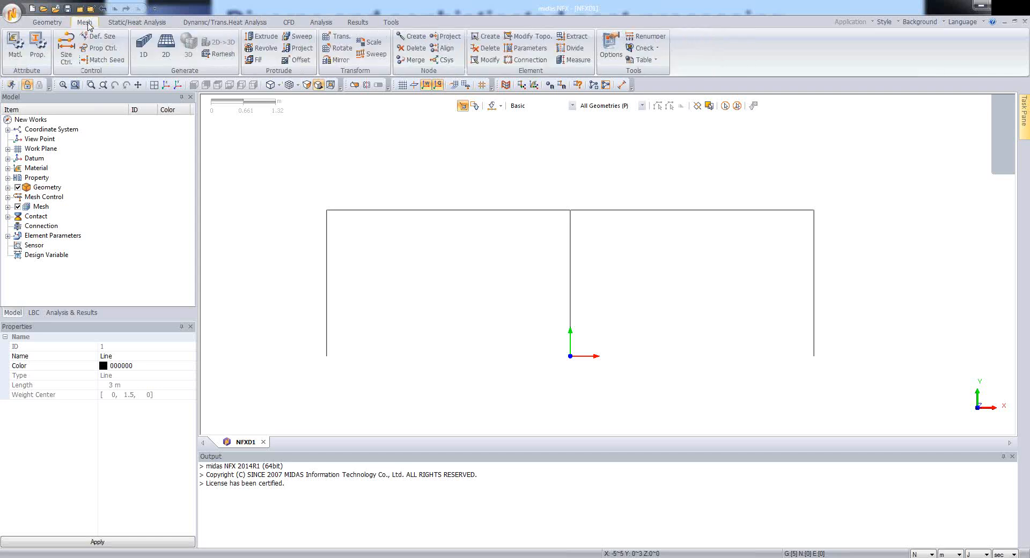
left_click(144, 56)
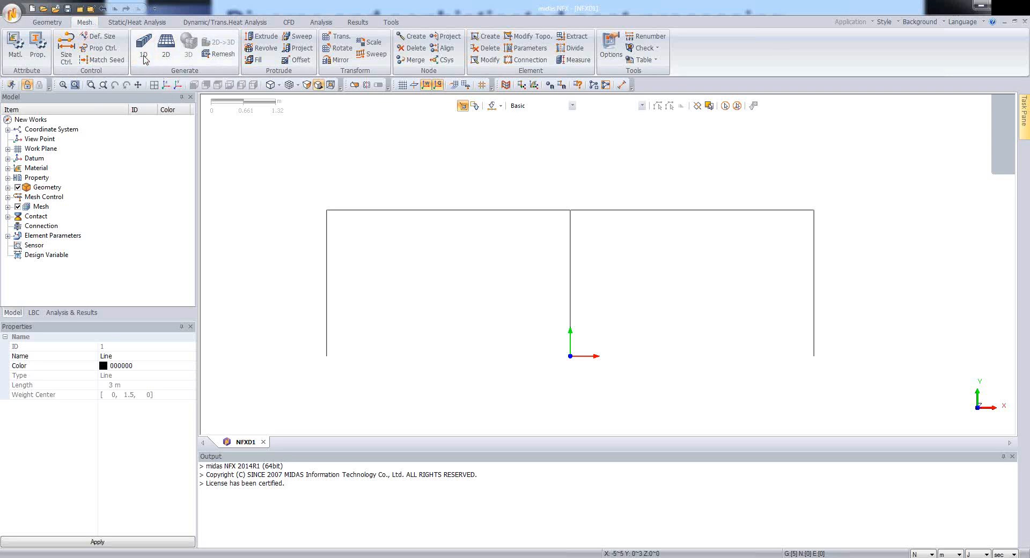
left_click_drag(76, 97, 193, 119)
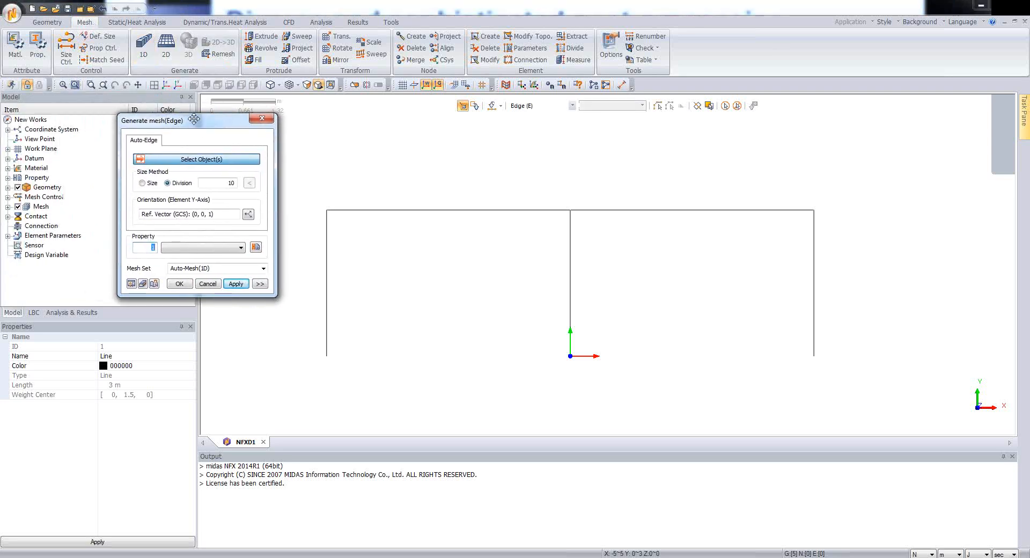
double_click(228, 183)
type("1")
left_click(249, 215)
left_click_drag(85, 159, 216, 169)
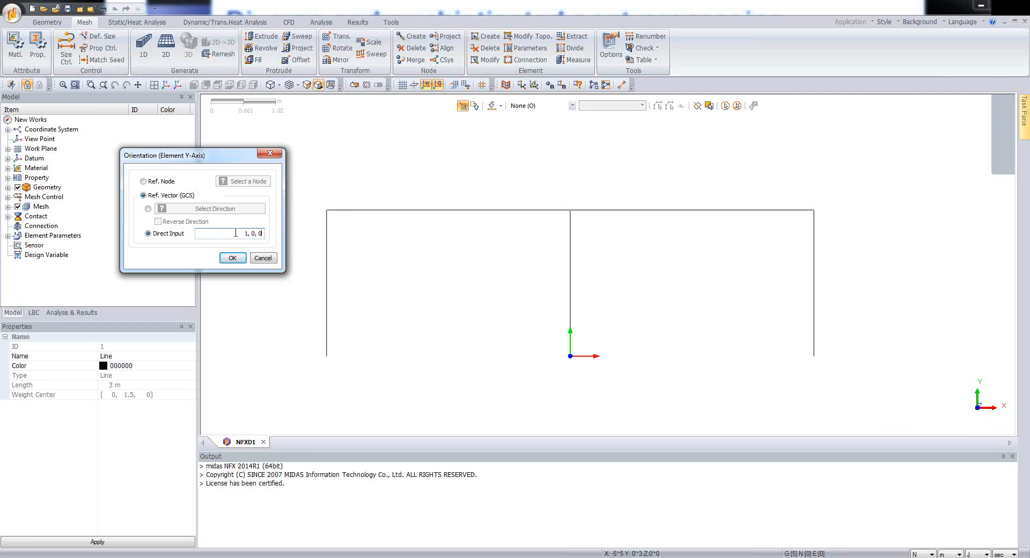
left_click_drag(194, 159, 199, 162)
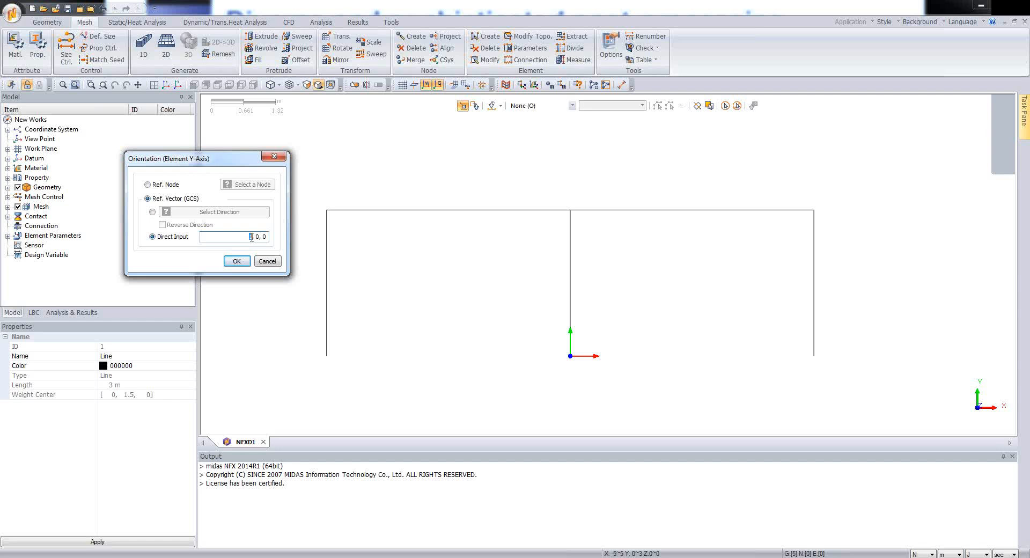
left_click(237, 262)
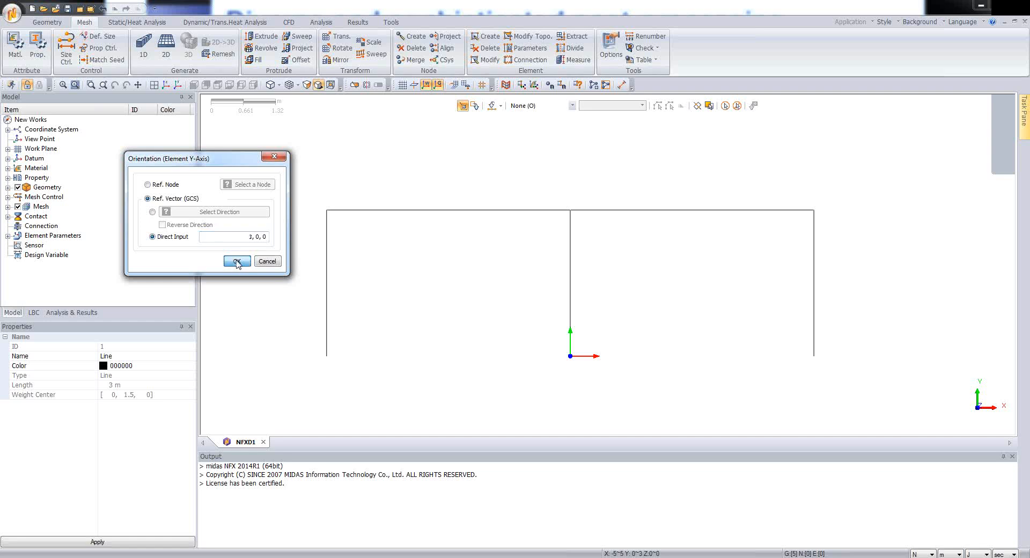
Mesh the three vertical lines with property 1 into a mesh set named Column
left_click(327, 292)
left_click(569, 280)
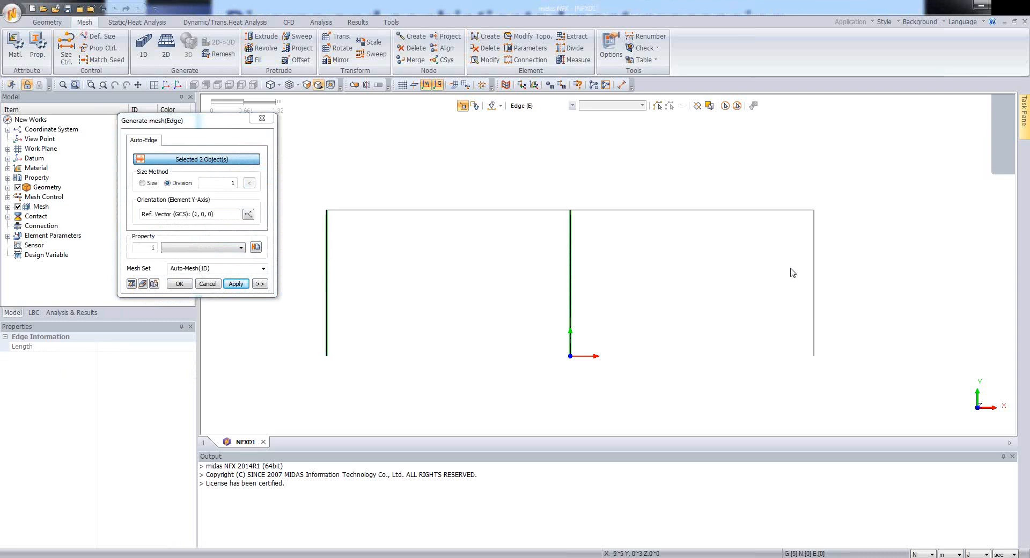
left_click(812, 276)
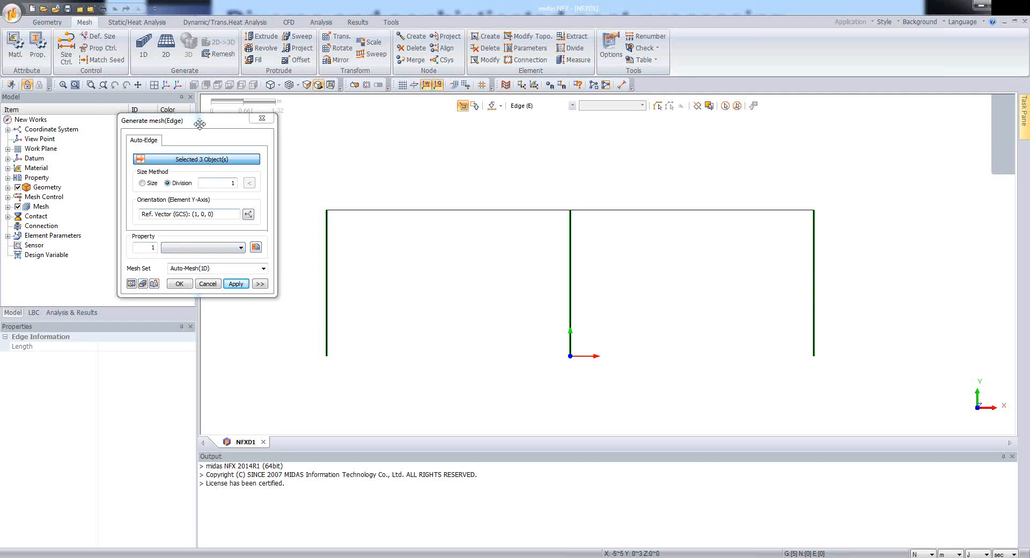
left_click_drag(205, 126, 217, 175)
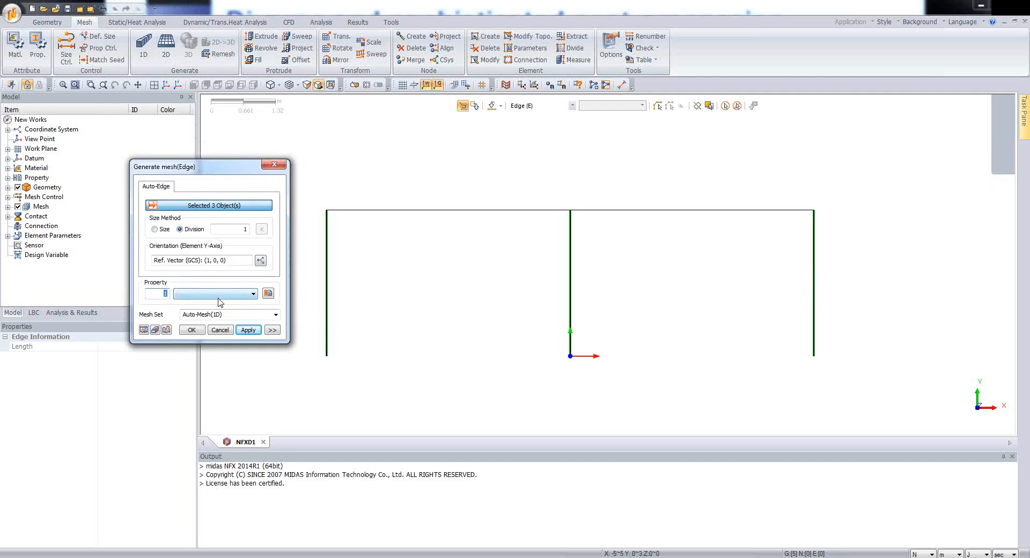
left_click(229, 317)
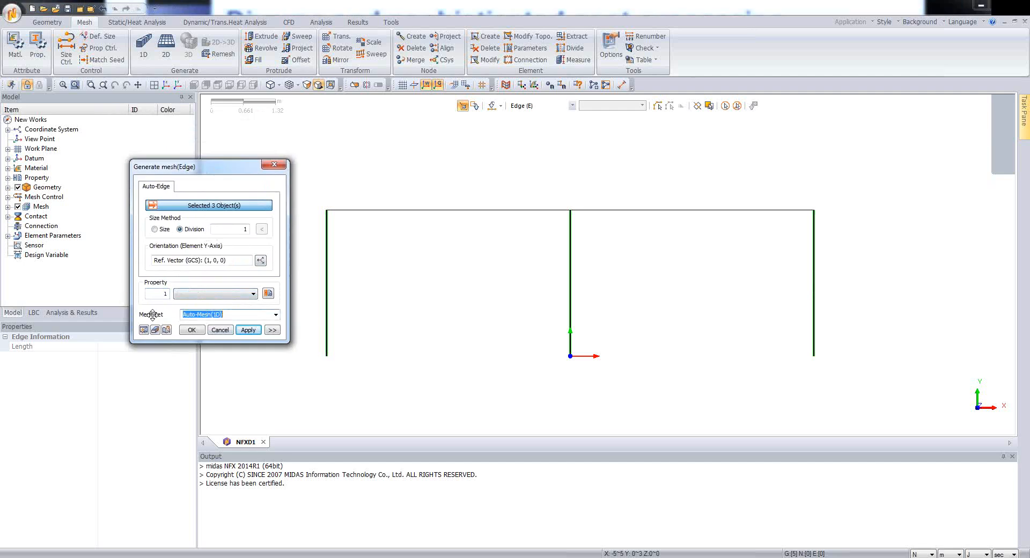
type("Column")
left_click(165, 295)
type("1")
left_click(242, 331)
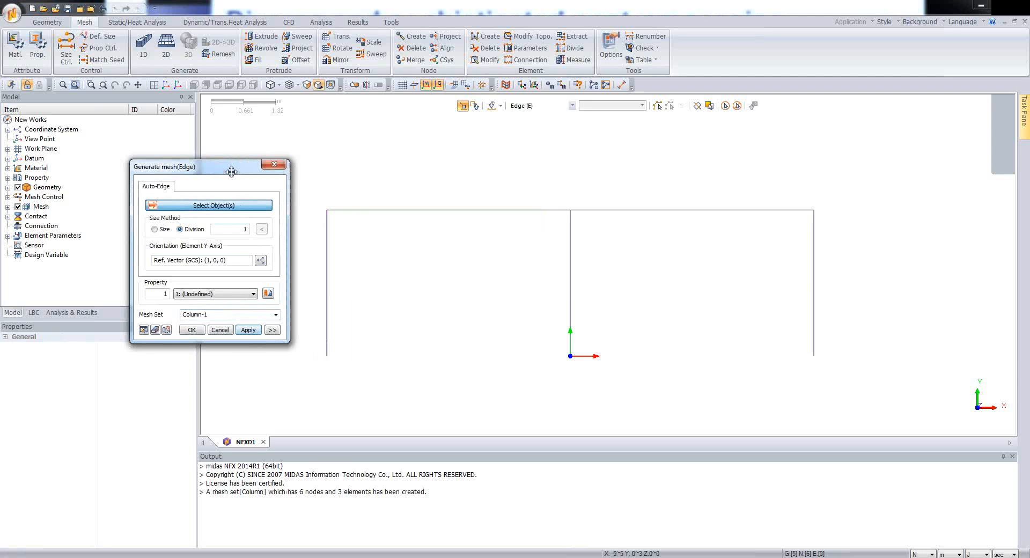
Select the two horizontal beam lines for edge meshing and set the number of divisions to 4
left_click_drag(235, 171, 223, 160)
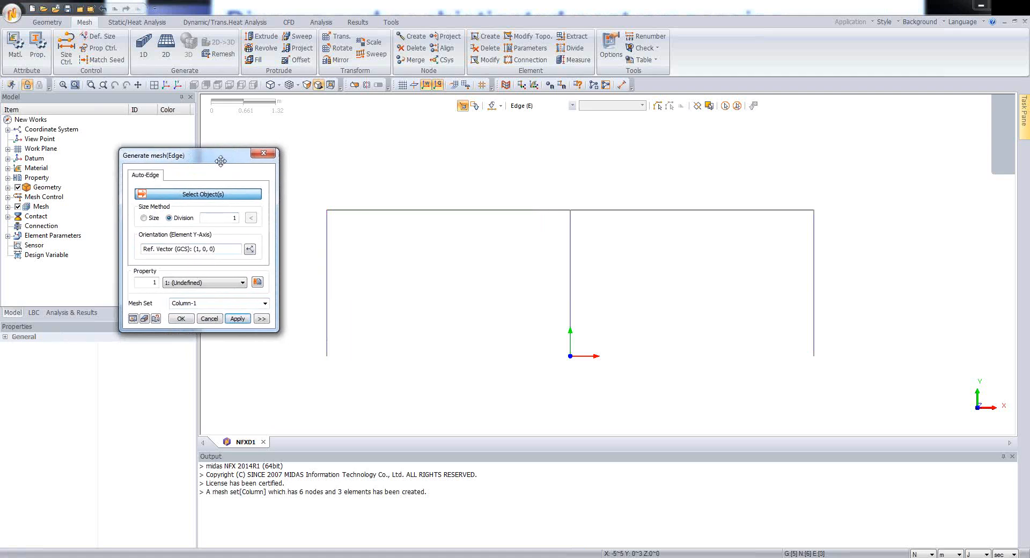
left_click(379, 210)
left_click(636, 213)
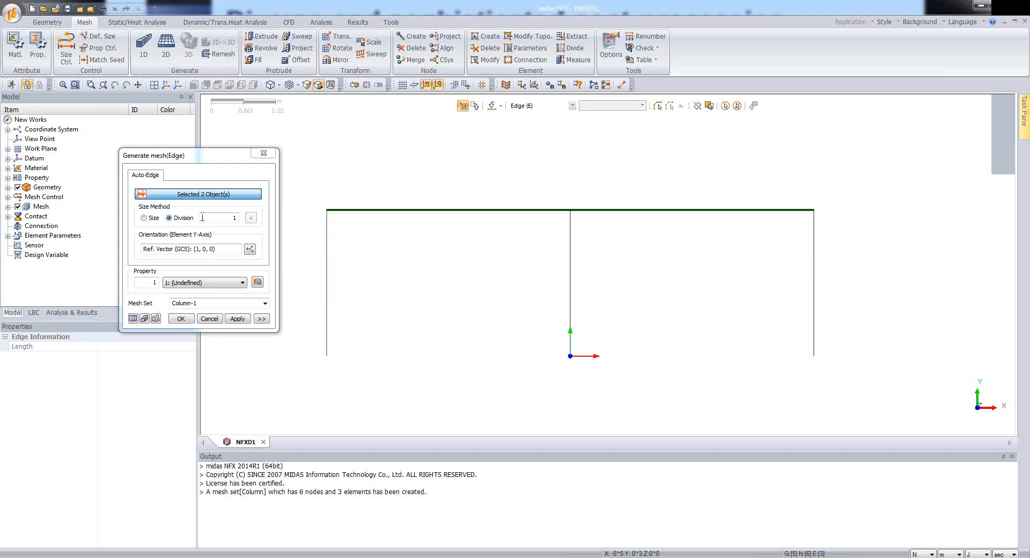
double_click(218, 217)
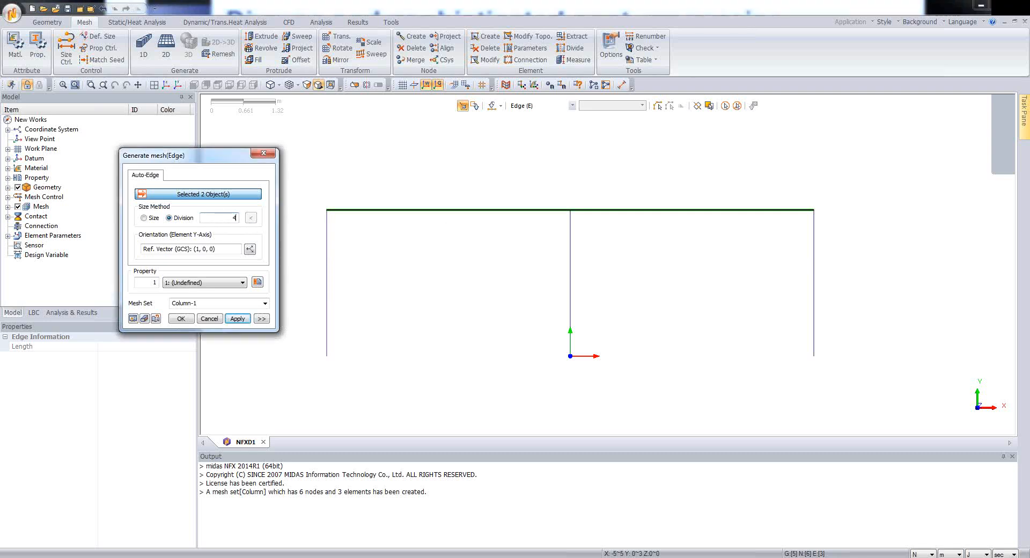
left_click_drag(213, 158, 231, 159)
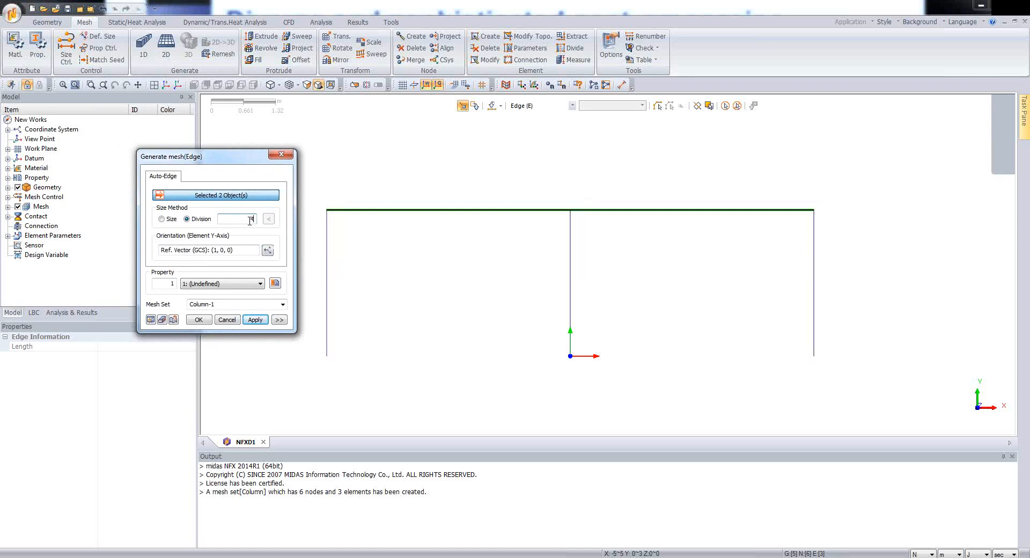
Orient the beam elements' Y-axis by reference node, using the node at the base of the middle column
left_click(267, 250)
left_click_drag(109, 193, 237, 186)
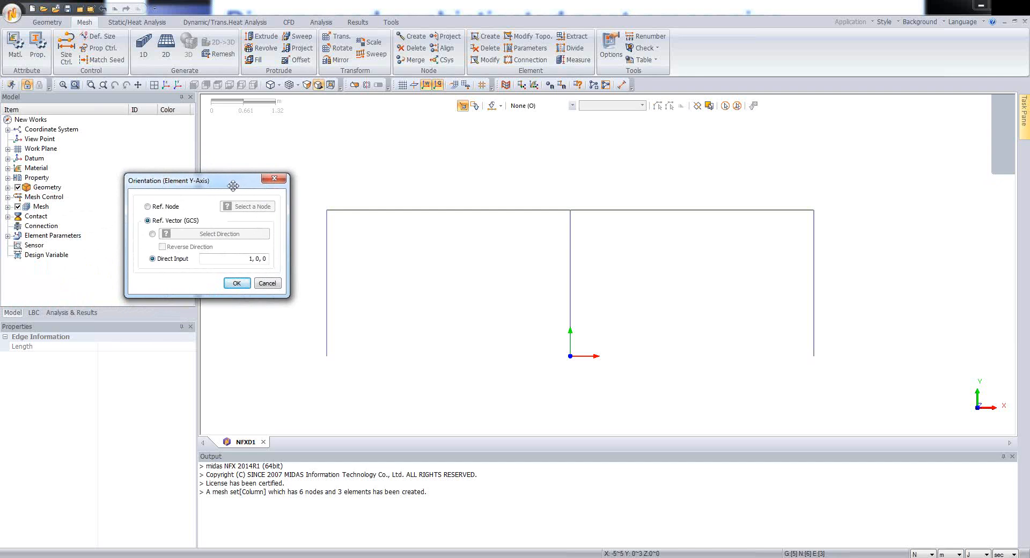
left_click(148, 207)
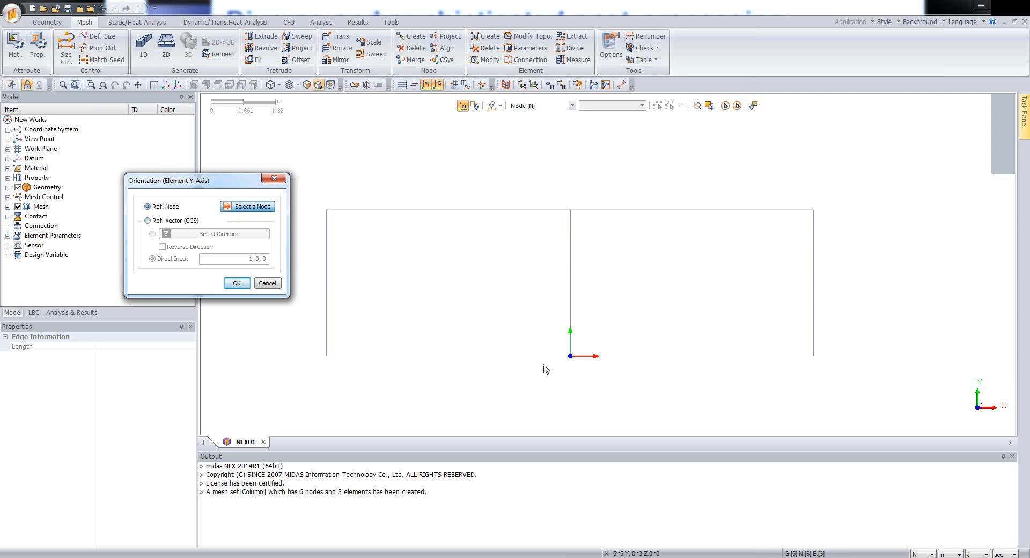
left_click(571, 357)
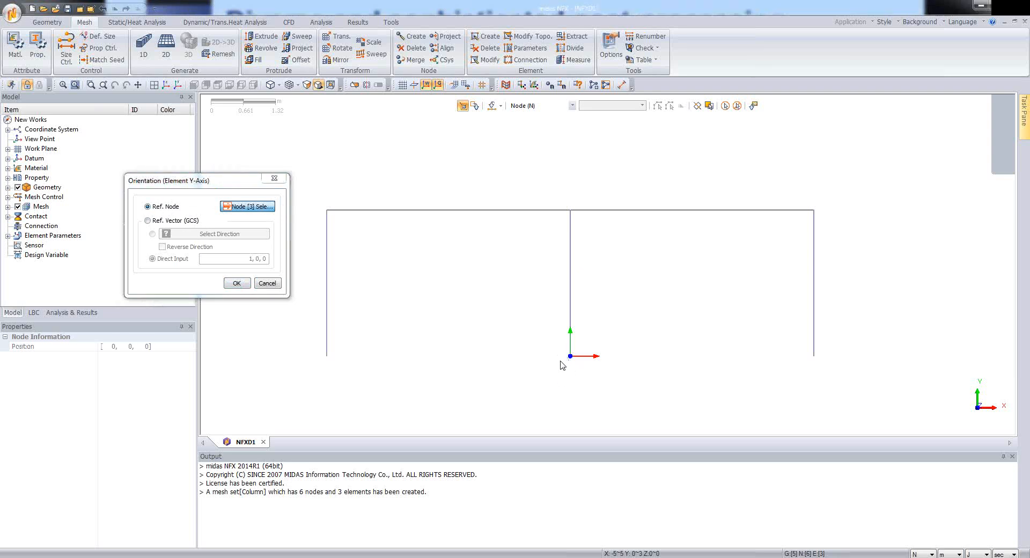
left_click(240, 286)
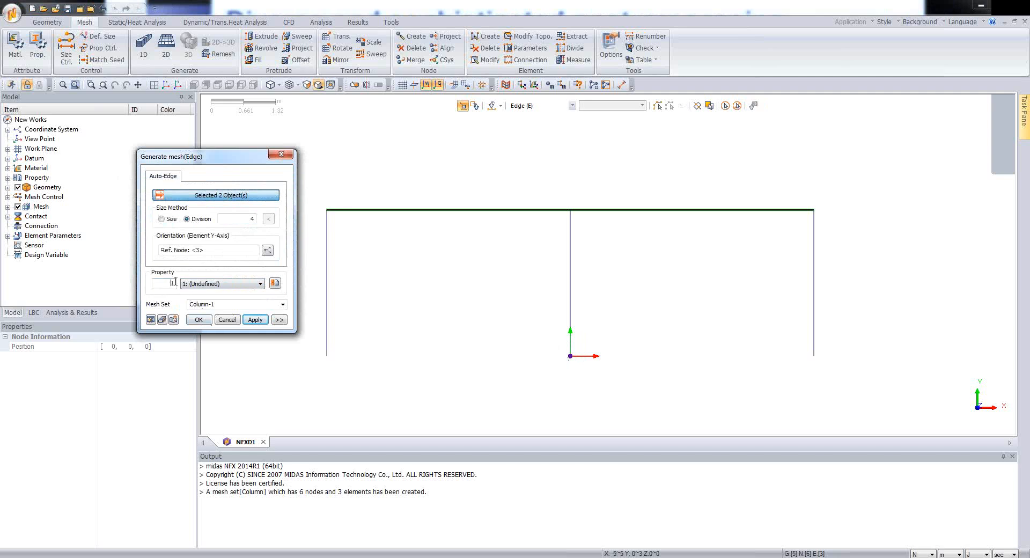
Assign property 2 and mesh set name Beam, preview the divisions, and generate the beam mesh
type("2")
left_click_drag(221, 157, 219, 161)
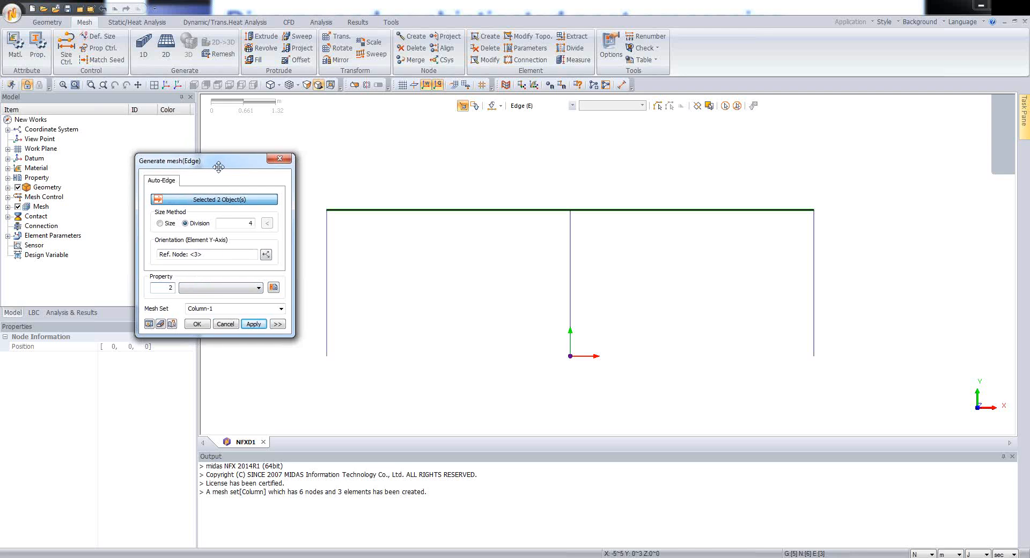
left_click_drag(213, 307, 185, 309)
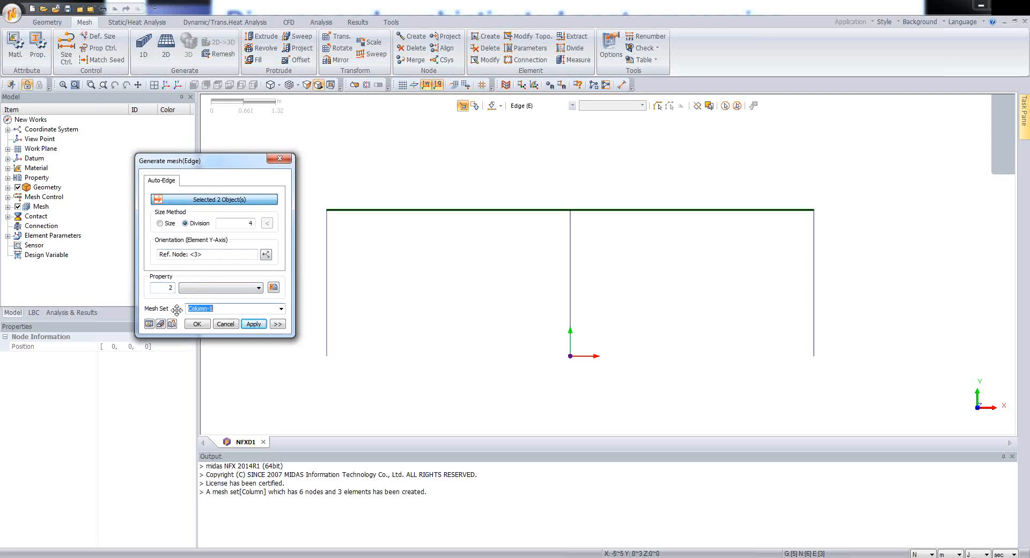
type("Beam")
left_click(149, 324)
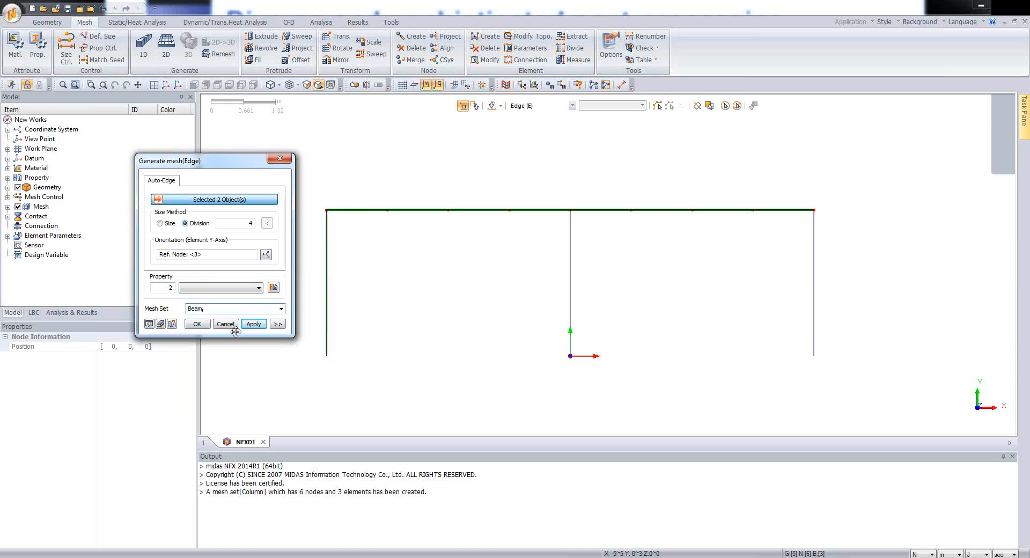
left_click(197, 324)
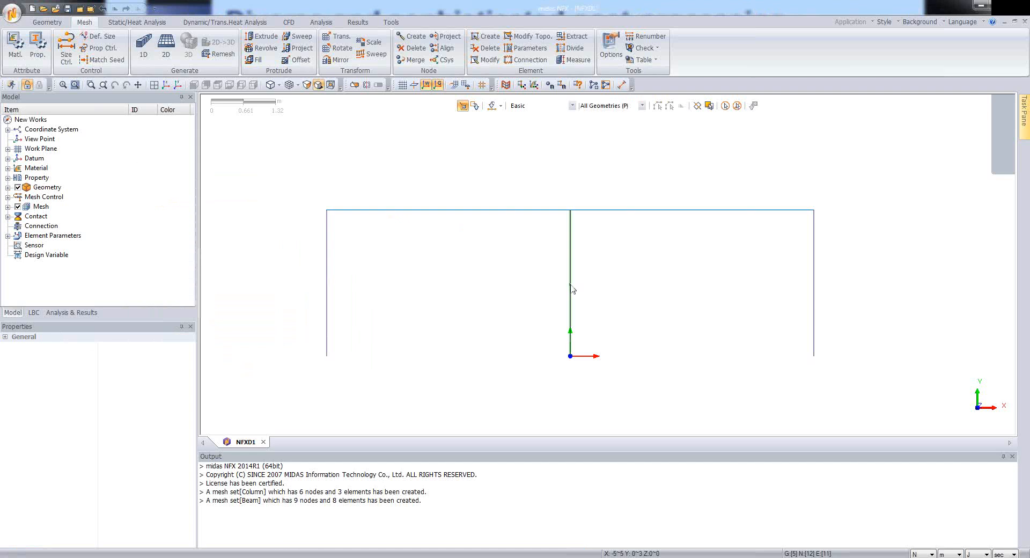
Review the Alloy Steel material's definition and the available material library, leaving its settings as they are
left_click(7, 168)
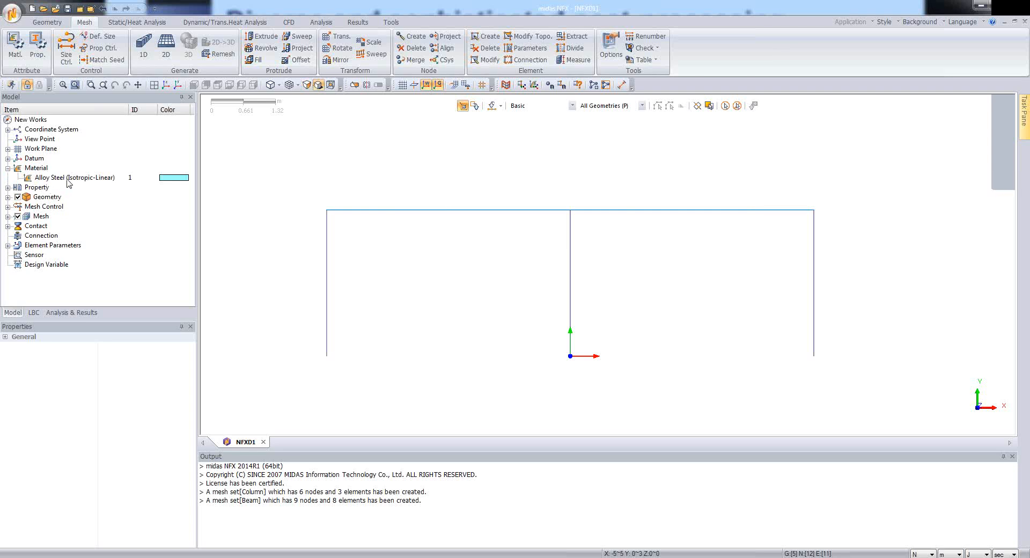
left_click(69, 182)
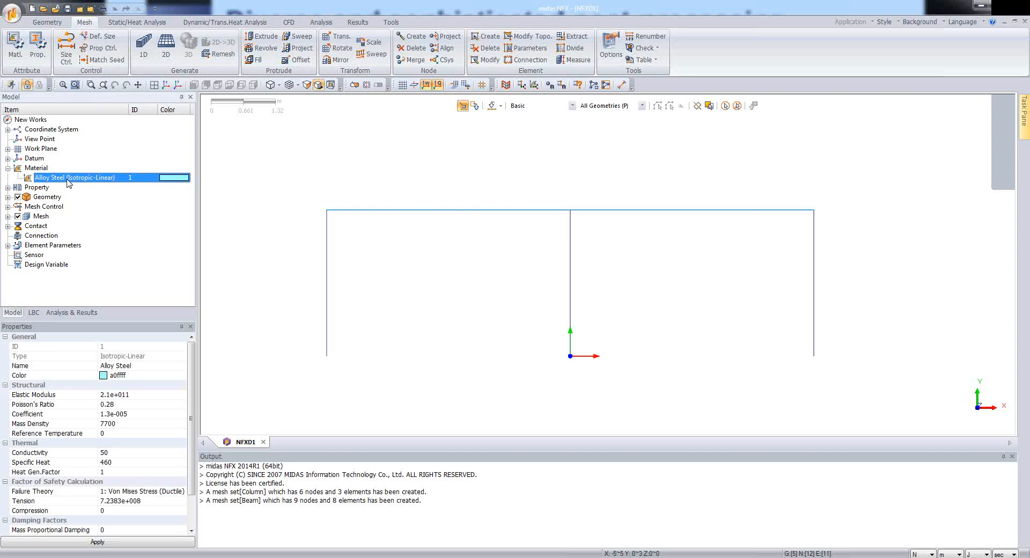
right_click(70, 180)
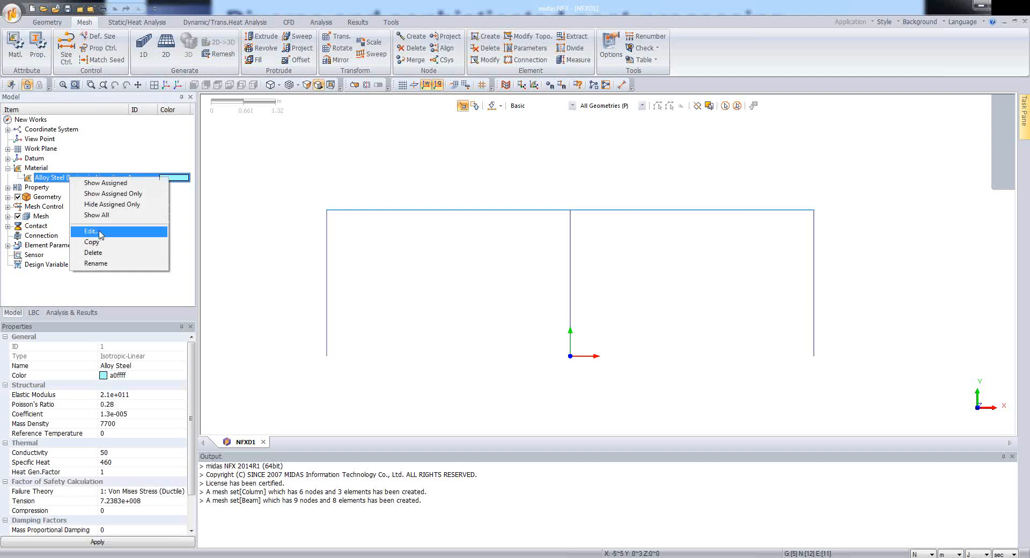
left_click(101, 234)
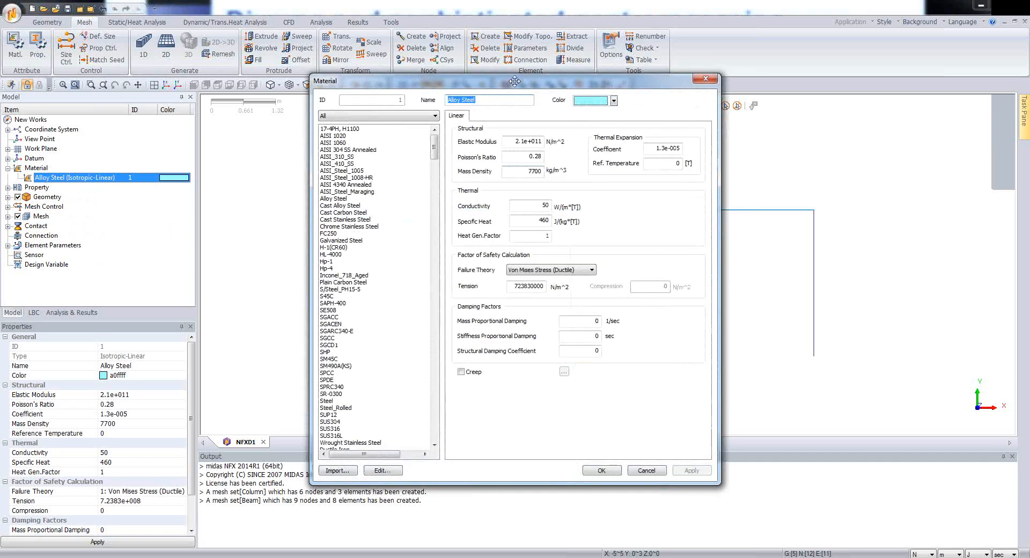
left_click_drag(513, 79, 453, 118)
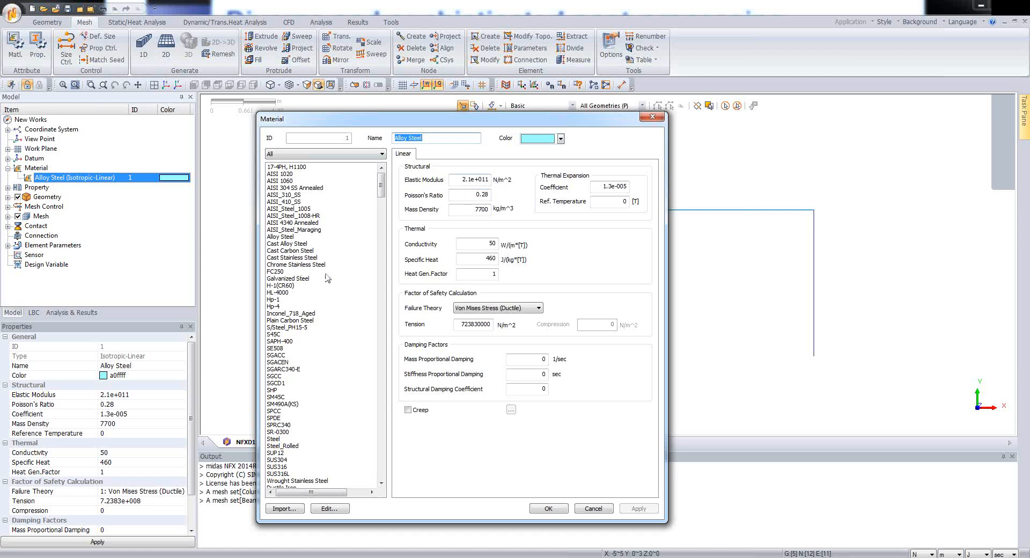
left_click(549, 509)
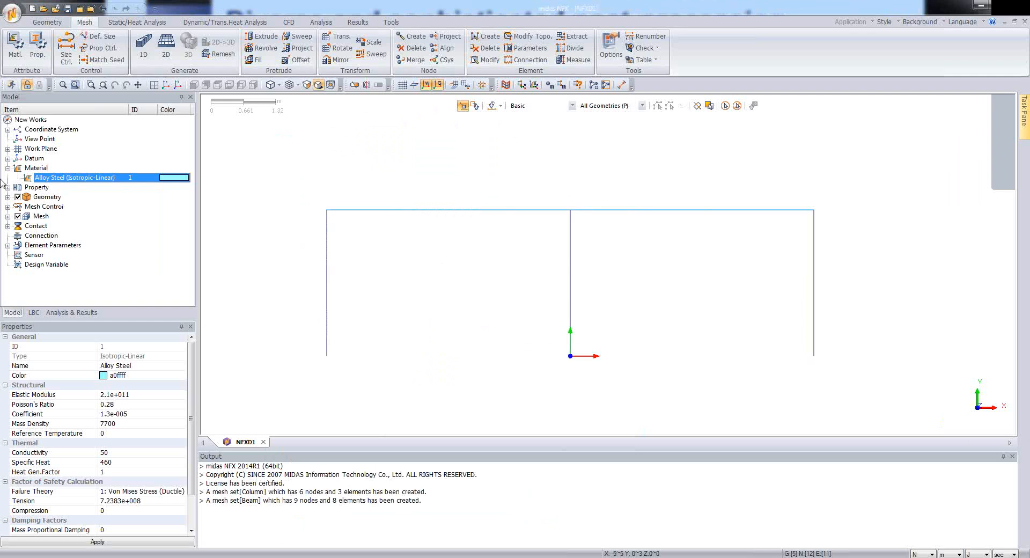
Start defining the undefined 1D property with ID 1 as a Bar property
left_click(8, 188)
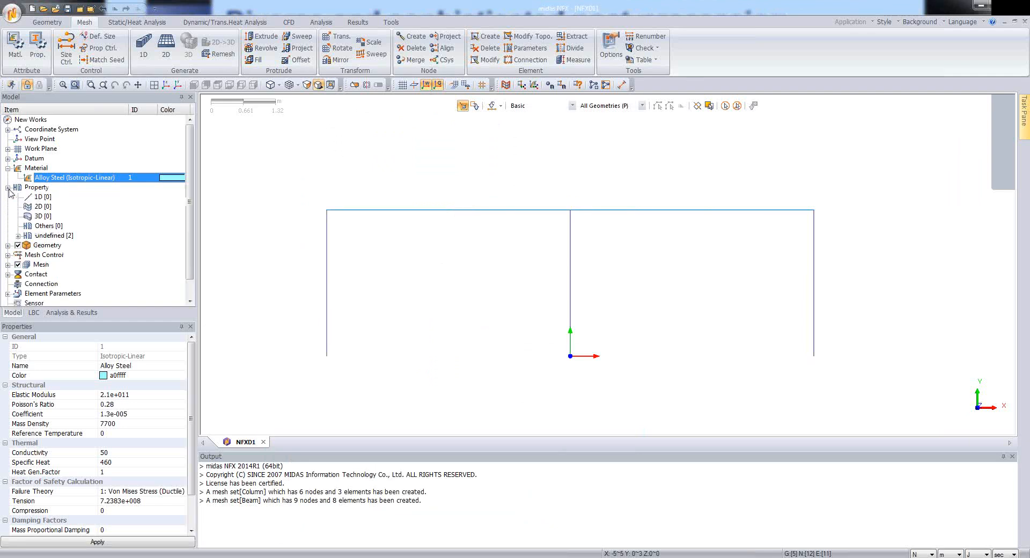
left_click(18, 236)
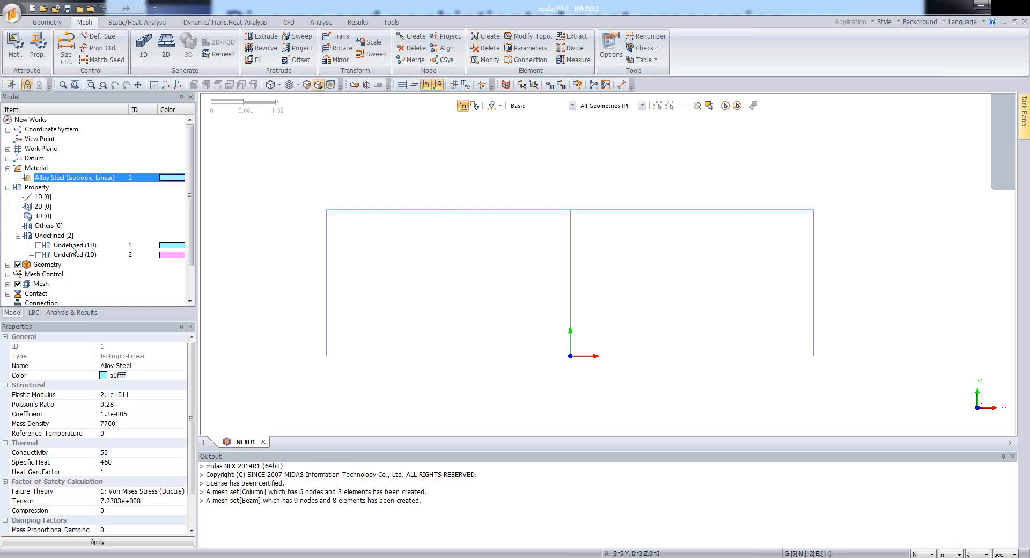
right_click(73, 249)
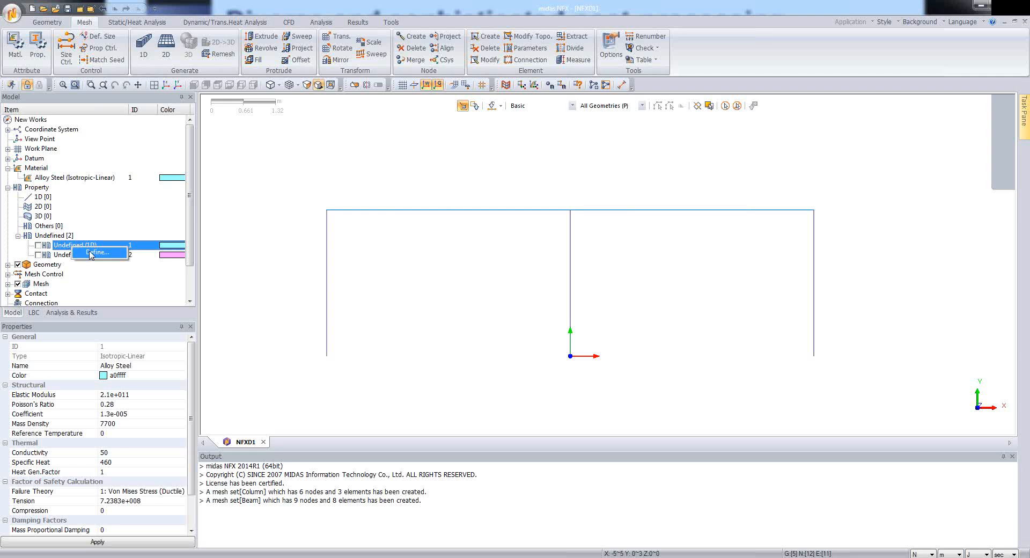
left_click(93, 252)
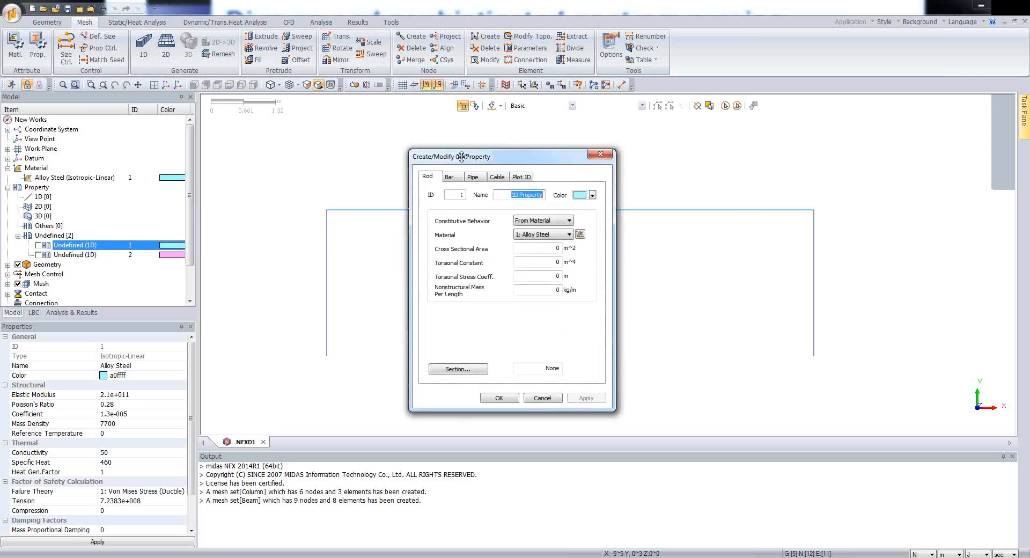
left_click_drag(469, 156, 434, 145)
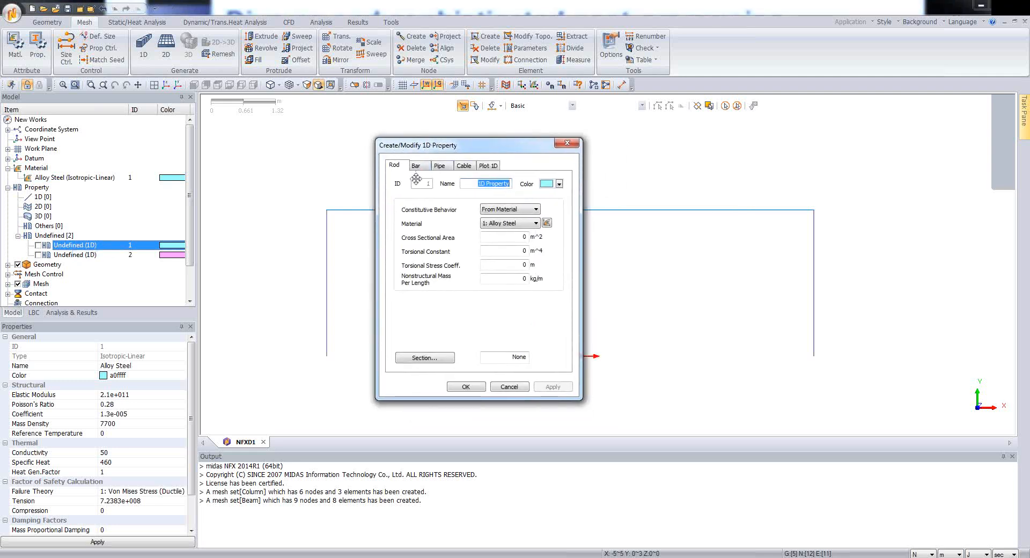
left_click(418, 167)
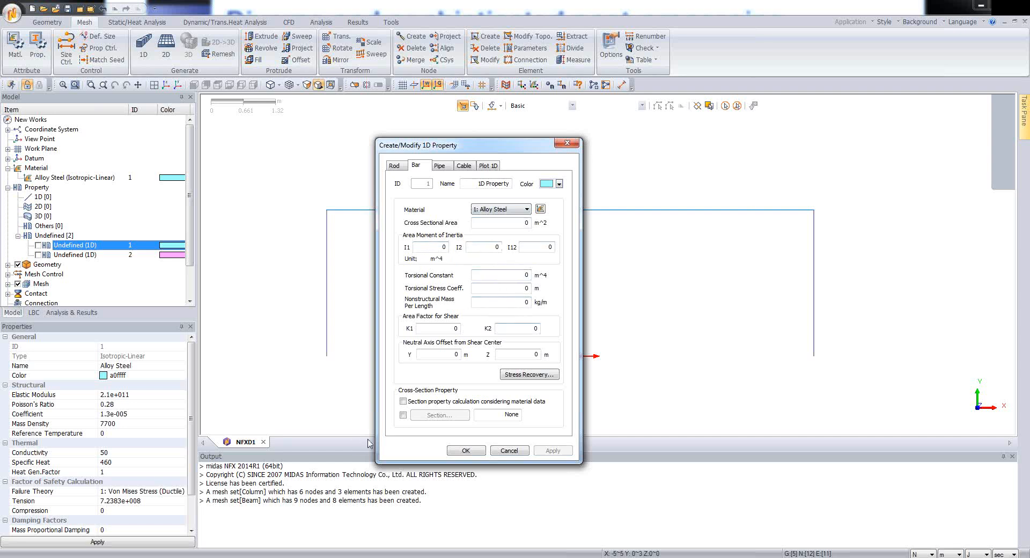
Enable the cross-section definition for bar property 1 and choose the I section template
left_click(403, 415)
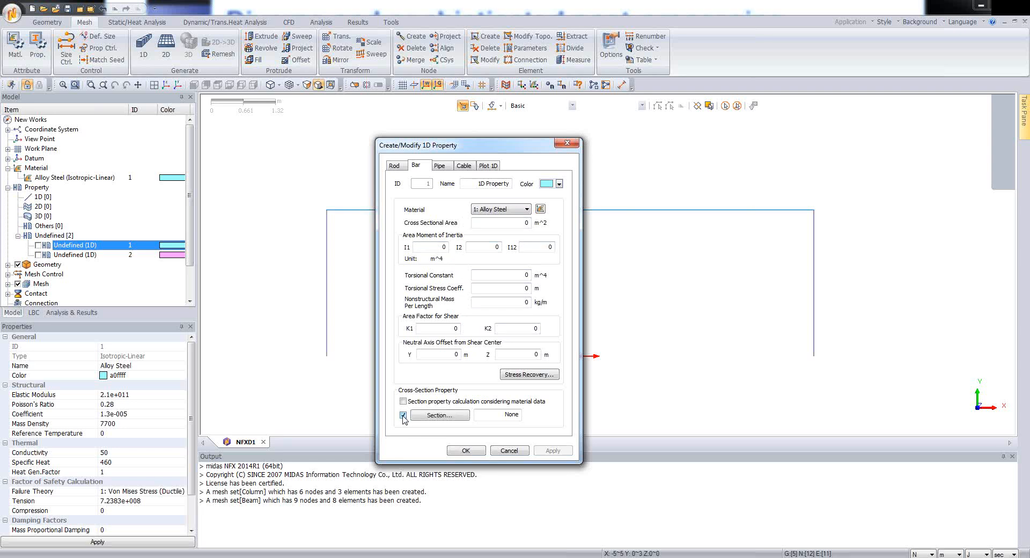
left_click(438, 418)
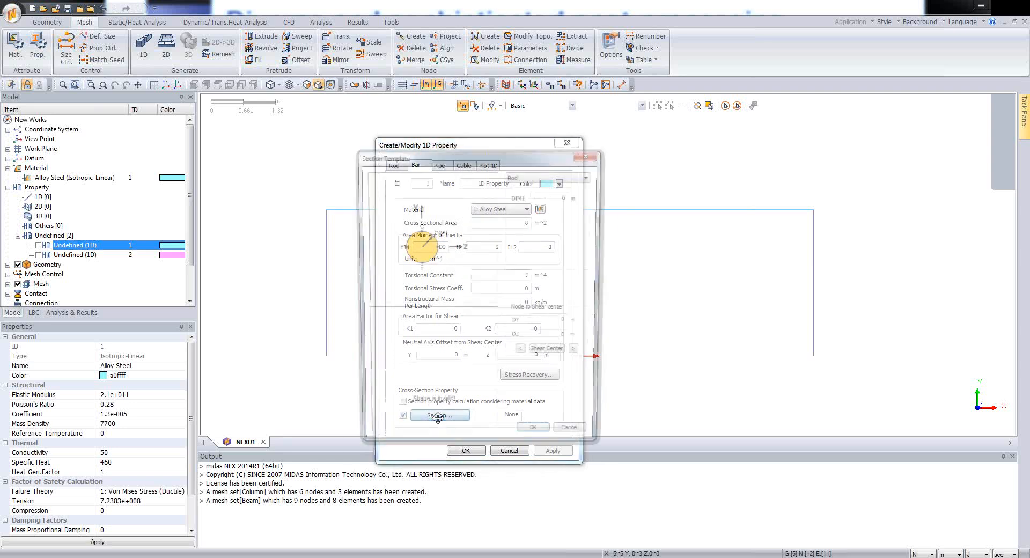
left_click_drag(468, 155, 724, 151)
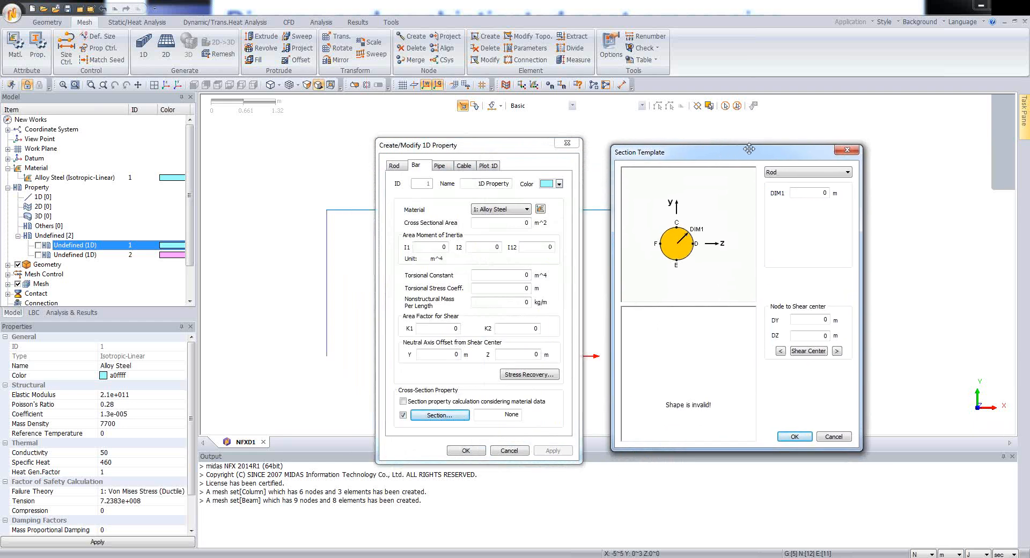
left_click(796, 174)
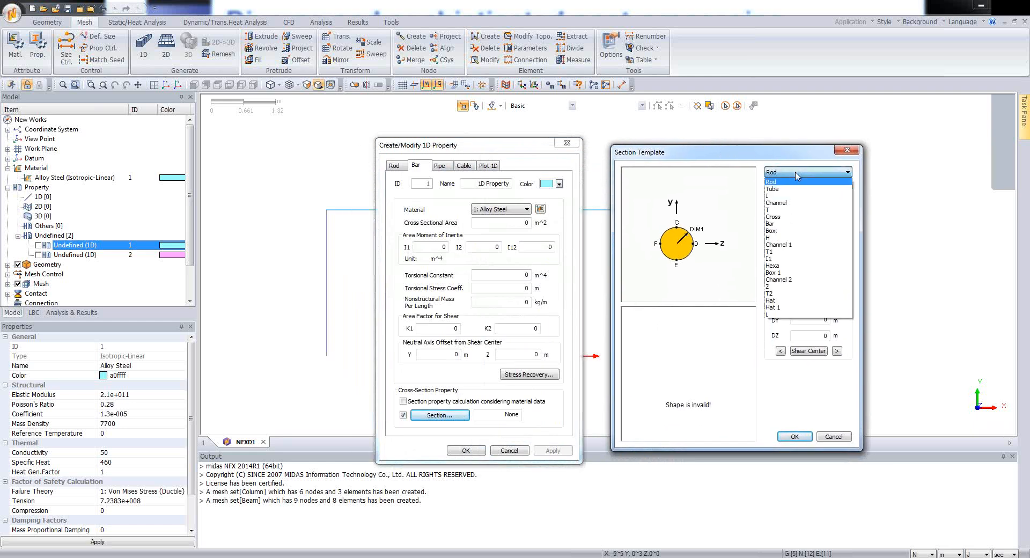
left_click(773, 196)
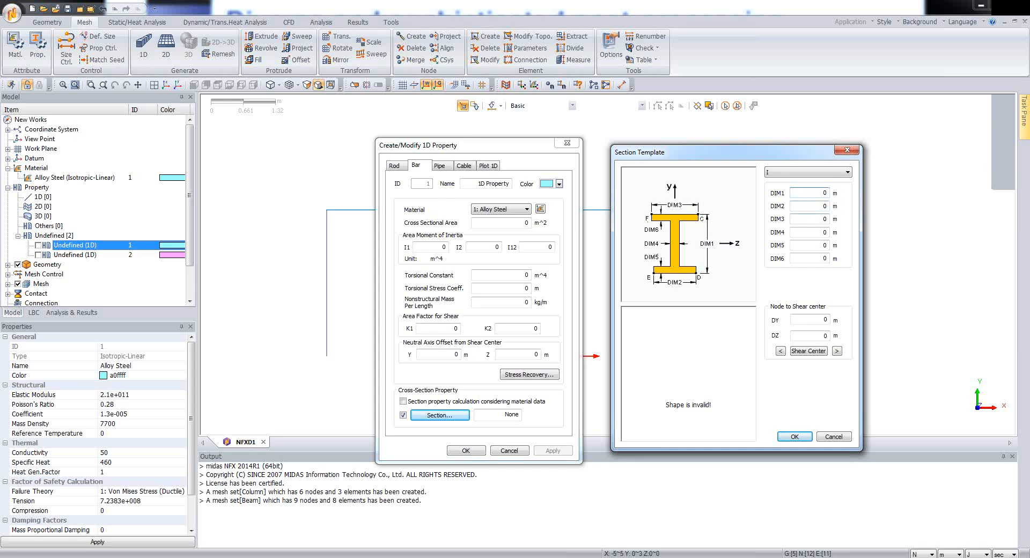
Set the I-section's DIM1, DIM2 and DIM3 to 0.3 m, DIM4 to 0.01 m, DIM5 and DIM6 to 0.015 m, and accept the section
type("3")
key("Tab")
type("0.3")
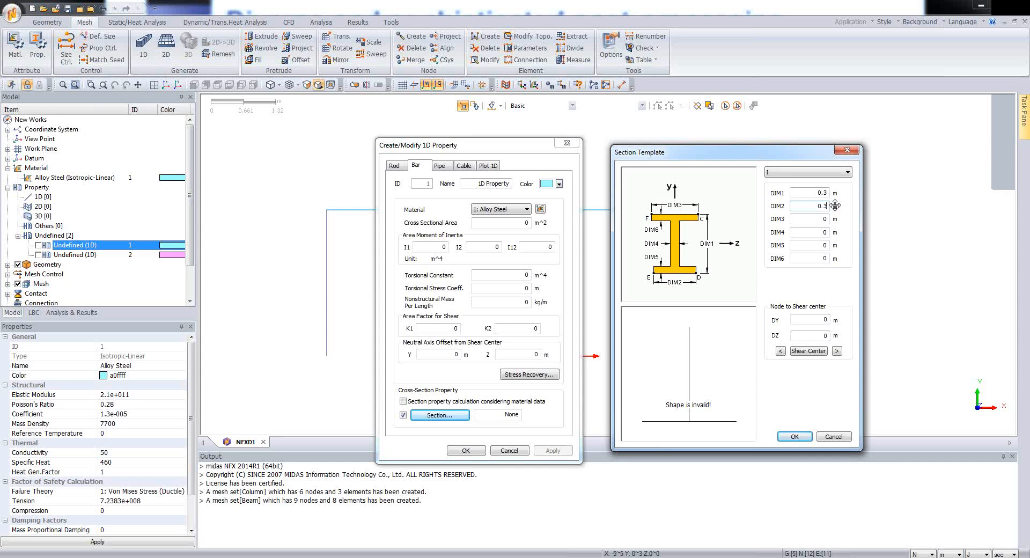
key("Tab")
type("0.3")
double_click(830, 231)
type("0.01")
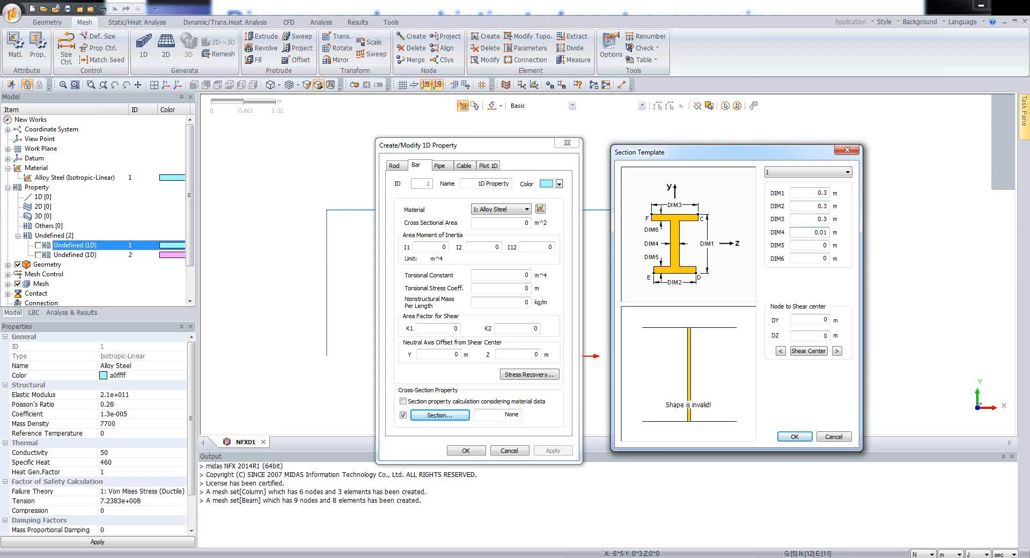
key("Tab")
type("0.015")
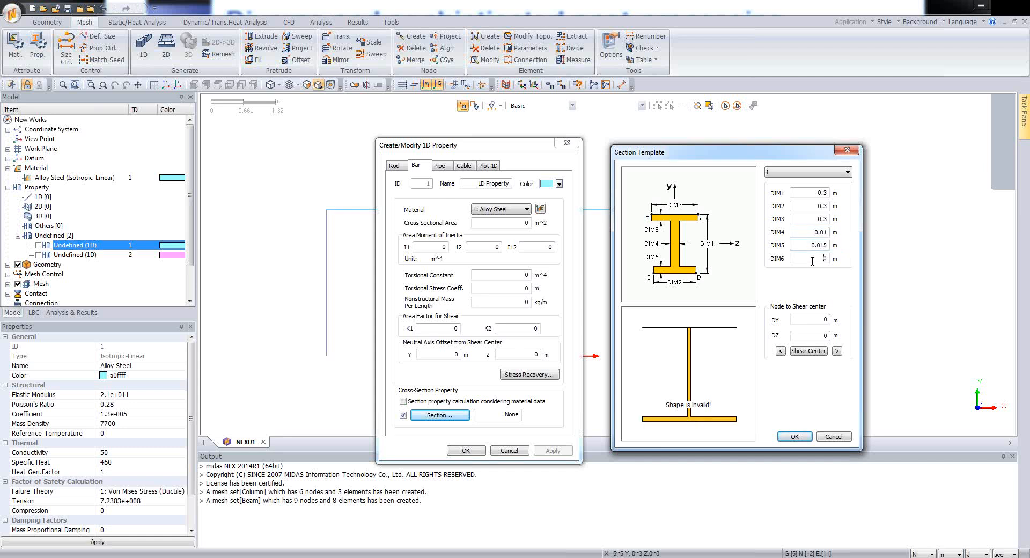
key("Tab")
type("0.015")
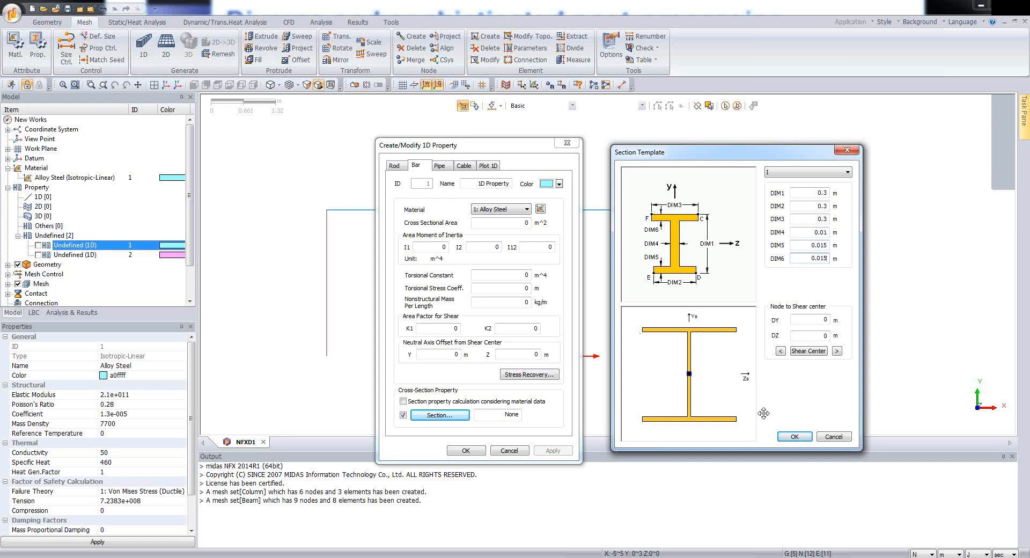
left_click(797, 441)
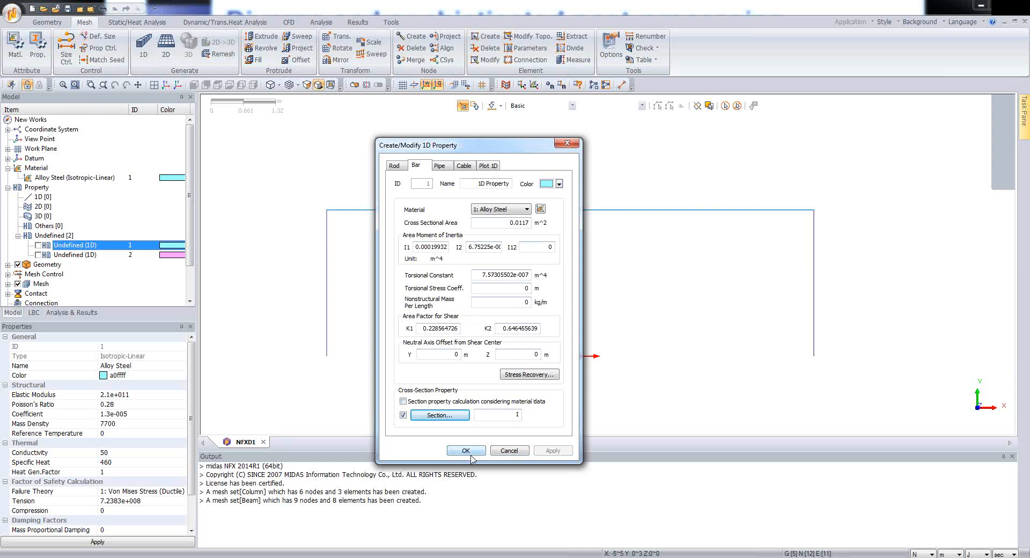
Name bar property 1 Column and save its definition
left_click_drag(464, 183, 517, 192)
type("Column")
left_click(465, 452)
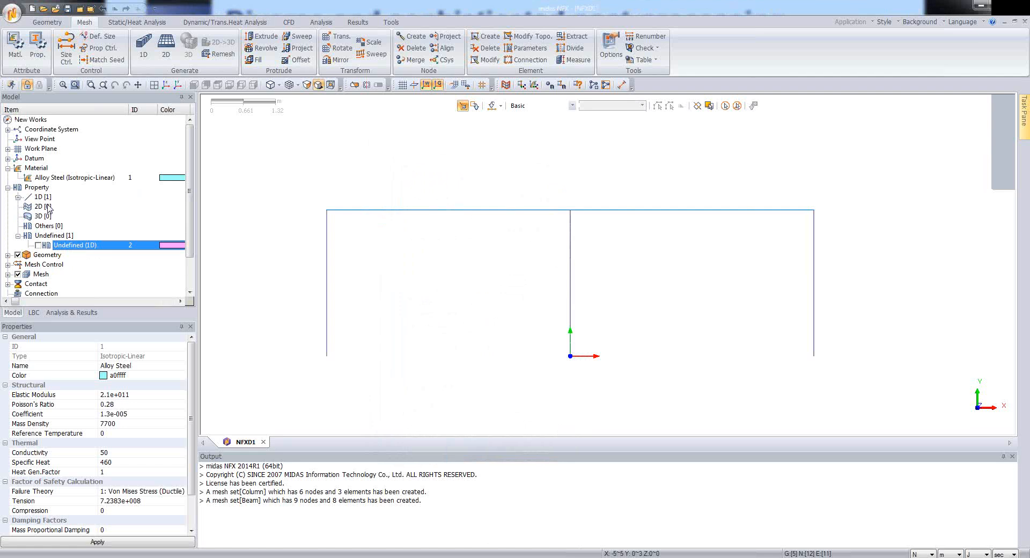
Display the Column property's section shape on the model and examine the columns' orientation in 3D, leaving the display on
left_click(18, 196)
left_click(38, 206)
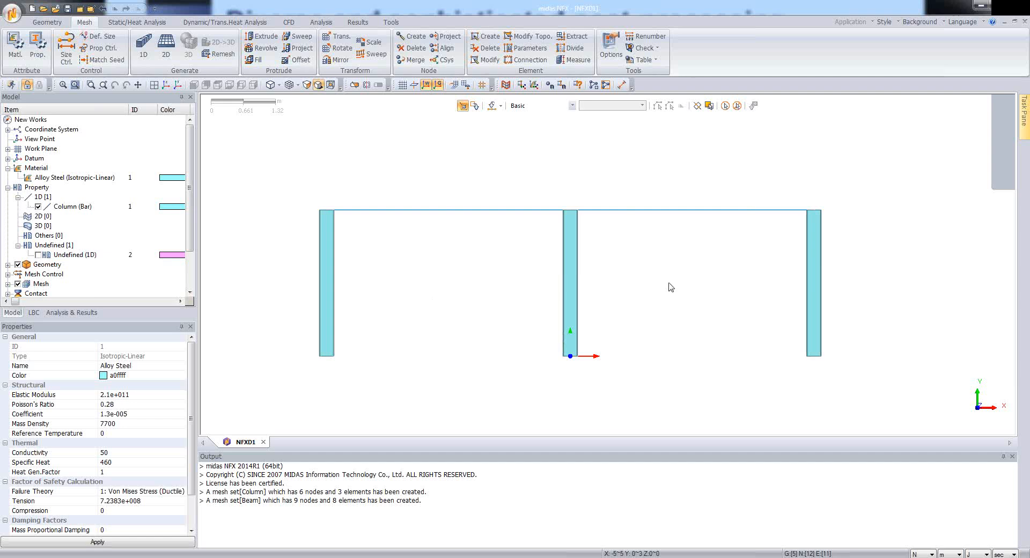
middle_click_drag(667, 288, 604, 301)
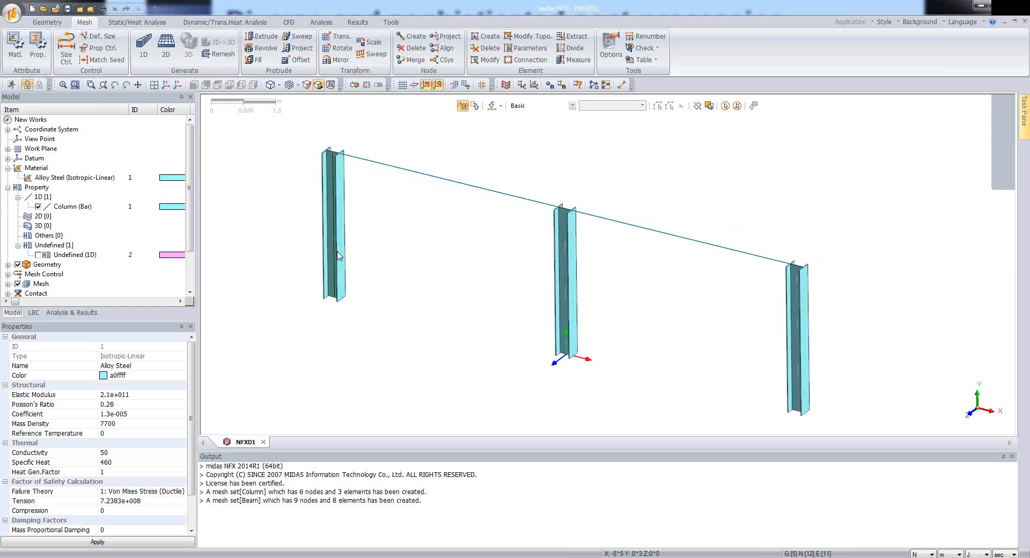
left_click(38, 207)
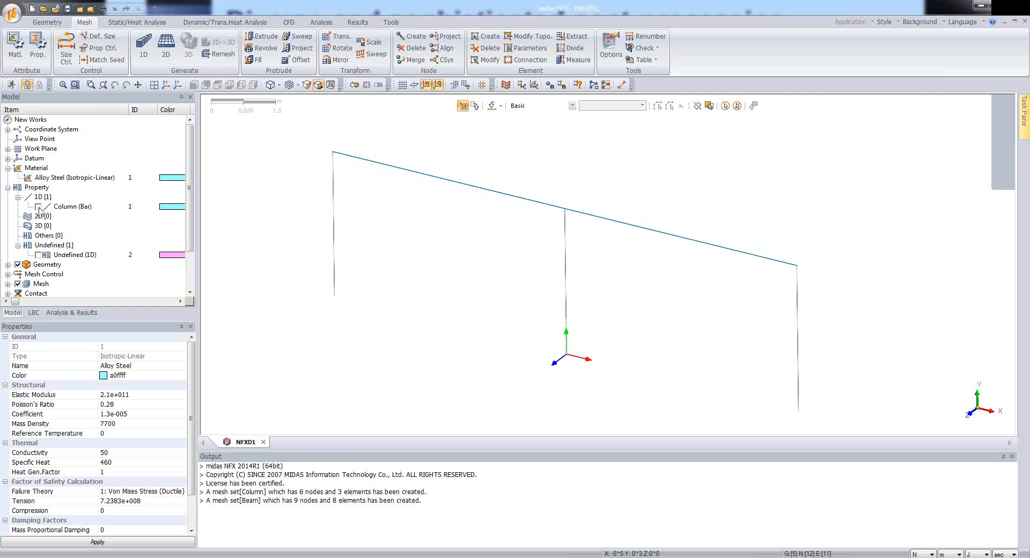
left_click(38, 206)
left_click(38, 206)
left_click(38, 207)
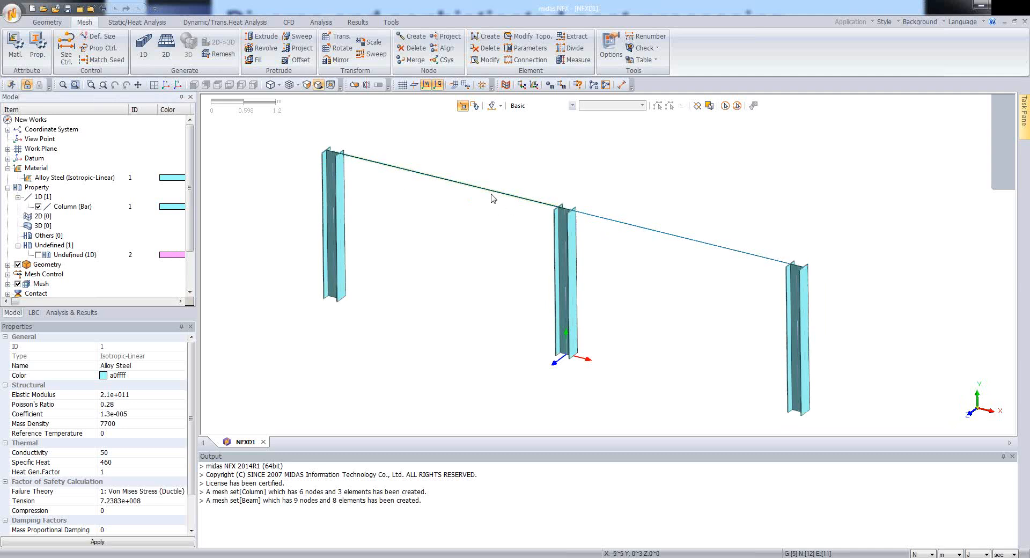
Start defining the remaining undefined 1D property as a Bar property named Beams
right_click(74, 254)
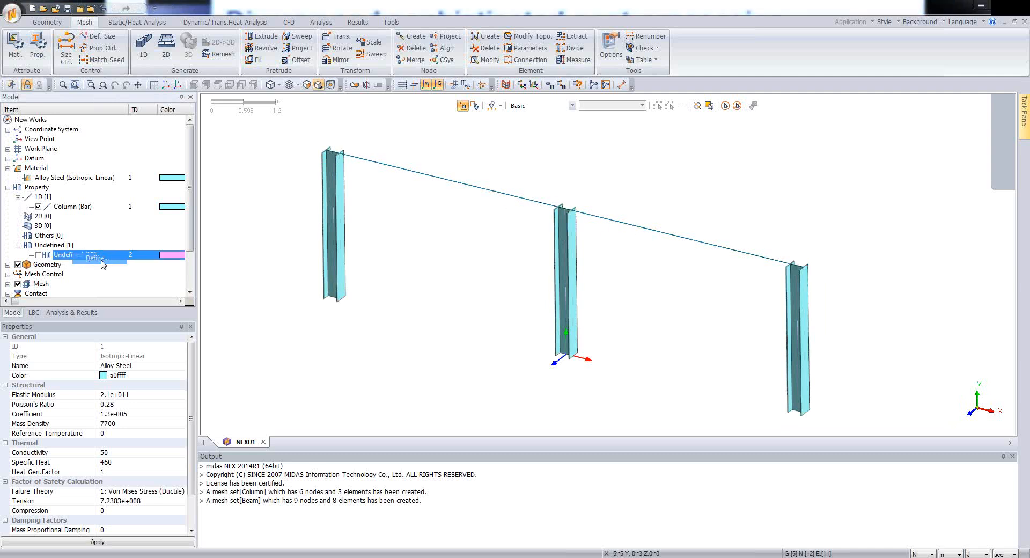
left_click(103, 261)
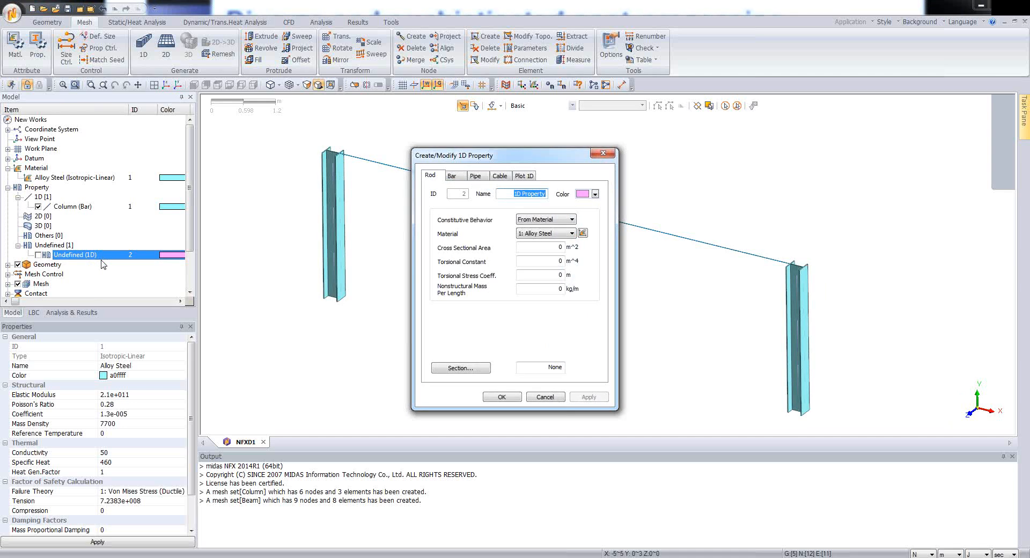
left_click(453, 176)
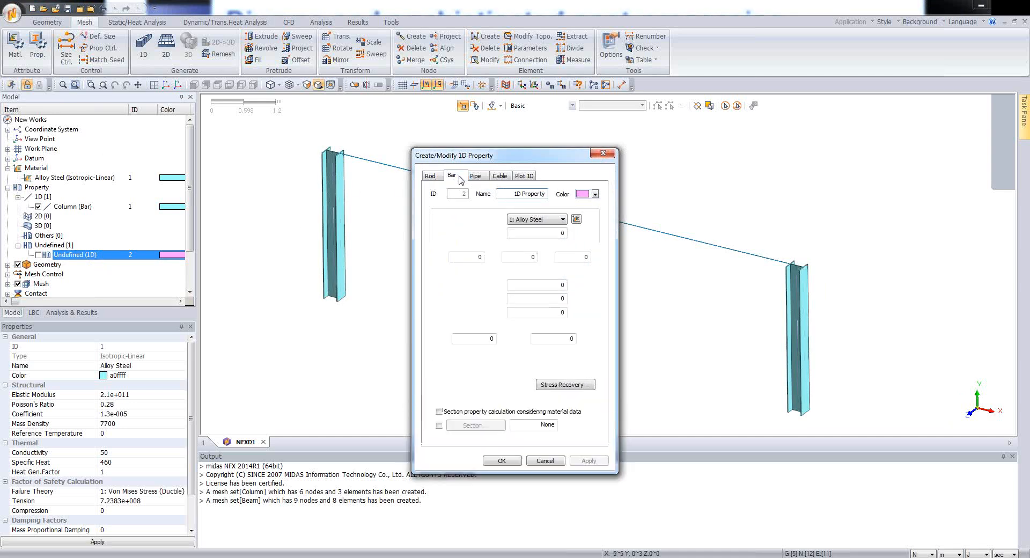
left_click_drag(509, 192, 578, 202)
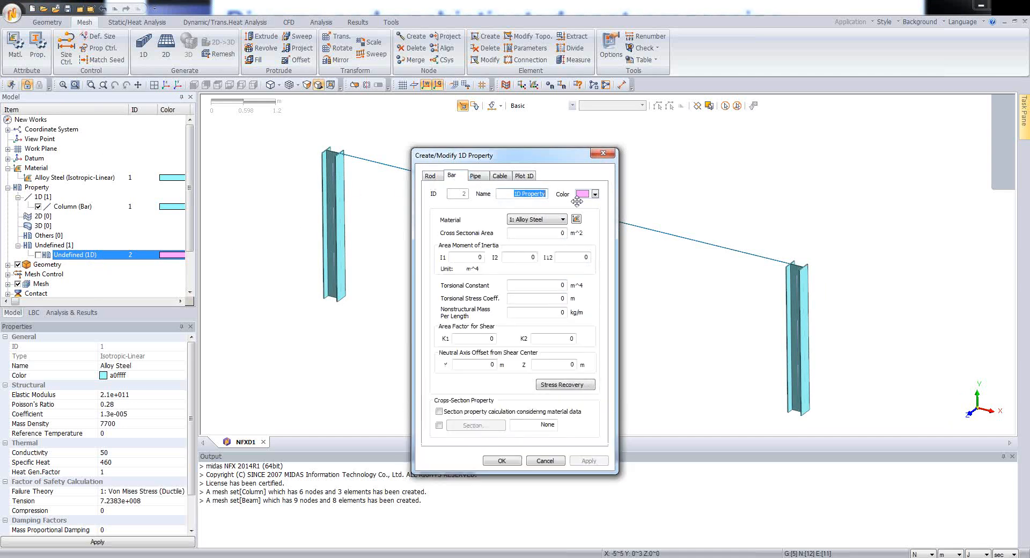
type("Beams")
Enable the cross-section definition for the Beams property and choose the I section template
left_click(439, 425)
left_click(475, 425)
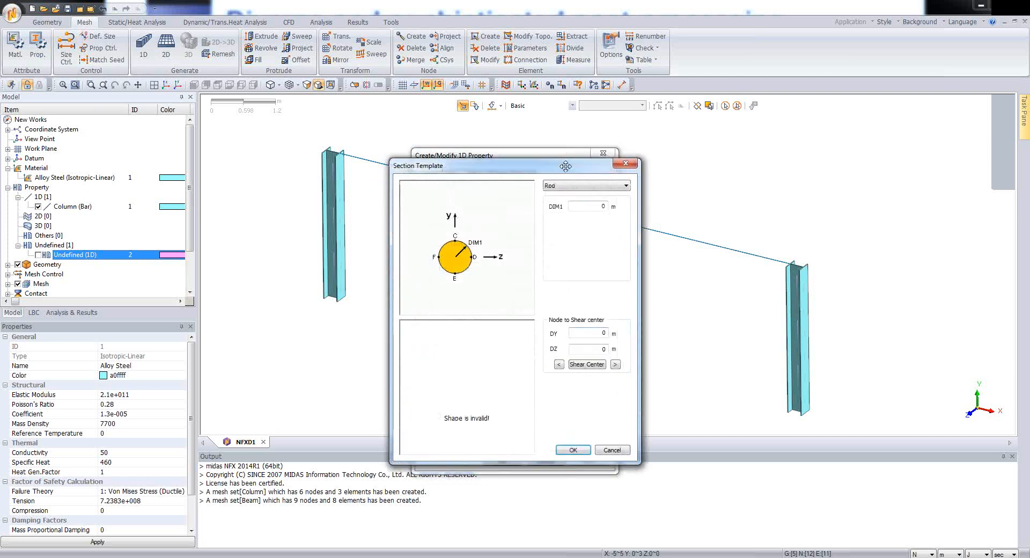
left_click_drag(565, 166, 834, 146)
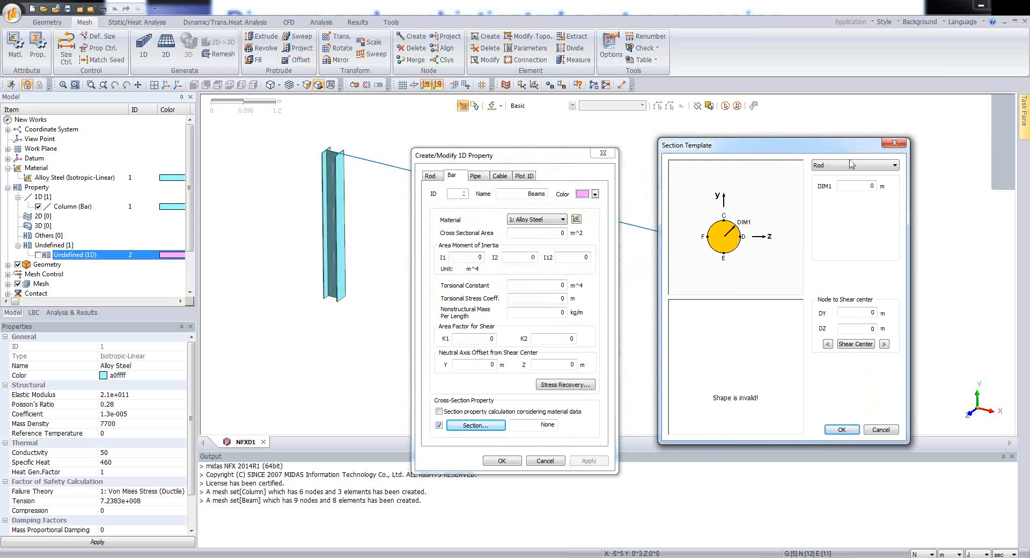
left_click(852, 165)
left_click(821, 189)
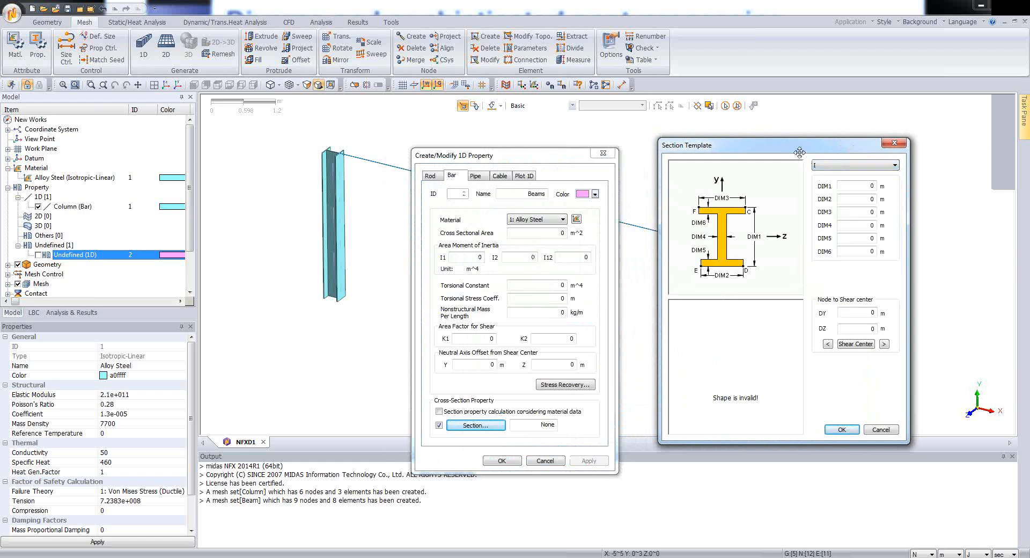
left_click_drag(797, 153, 777, 156)
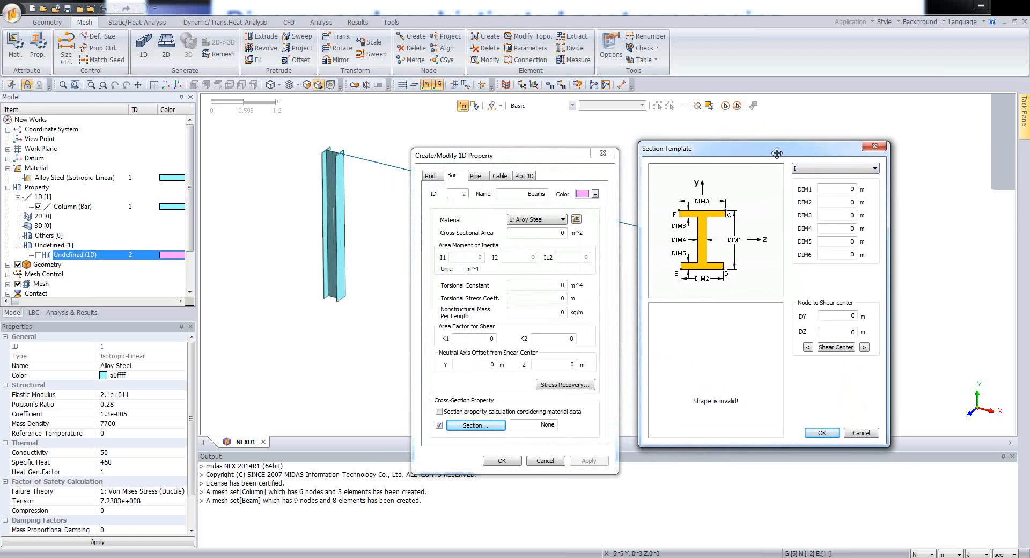
Set the beams' I-section dimensions: DIM1 0.45, DIM2 and DIM3 0.2, DIM4 0.009, DIM5 and DIM6 0.014 m
double_click(852, 188)
type("0.45")
double_click(852, 202)
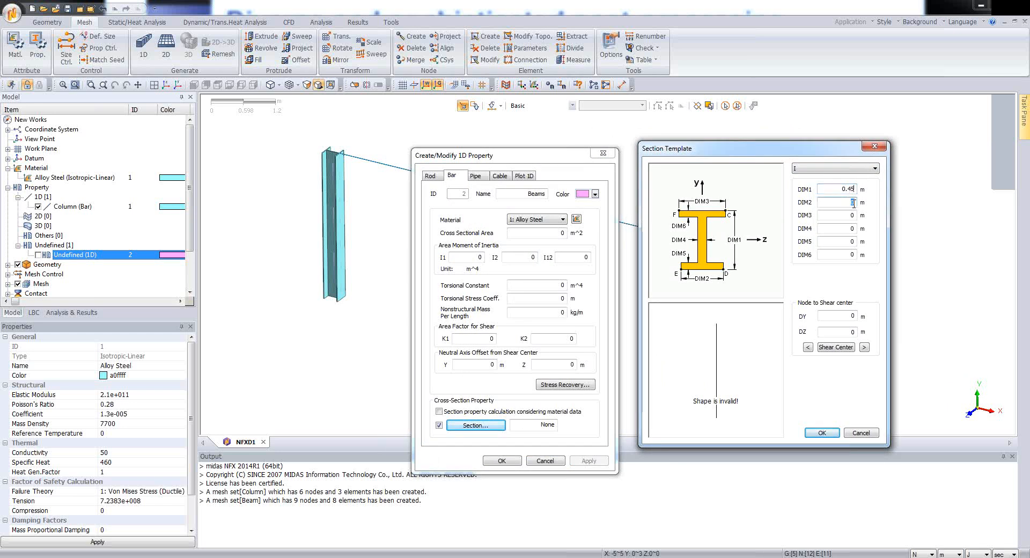
type("0.2")
double_click(857, 216)
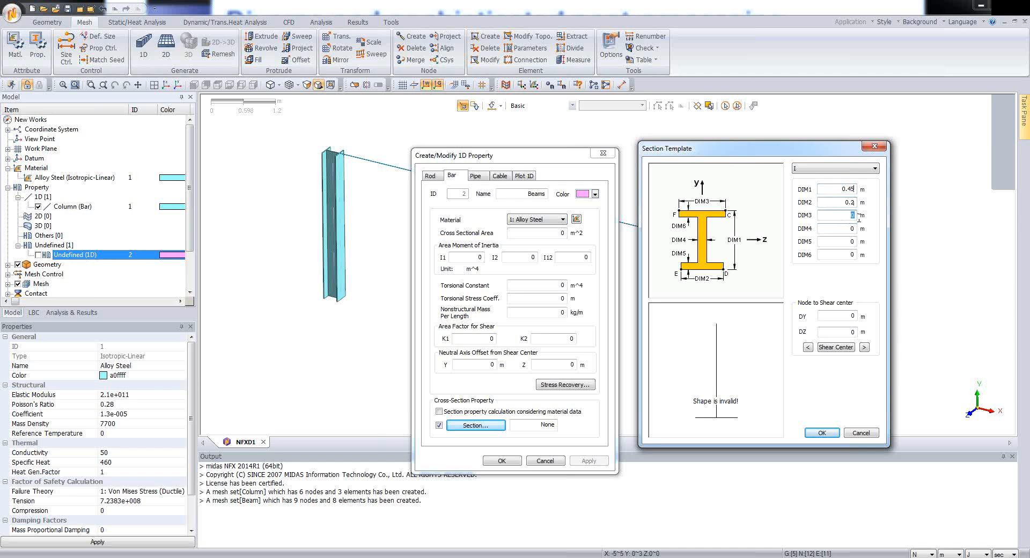
type("0.2")
key("Tab")
type("0.009")
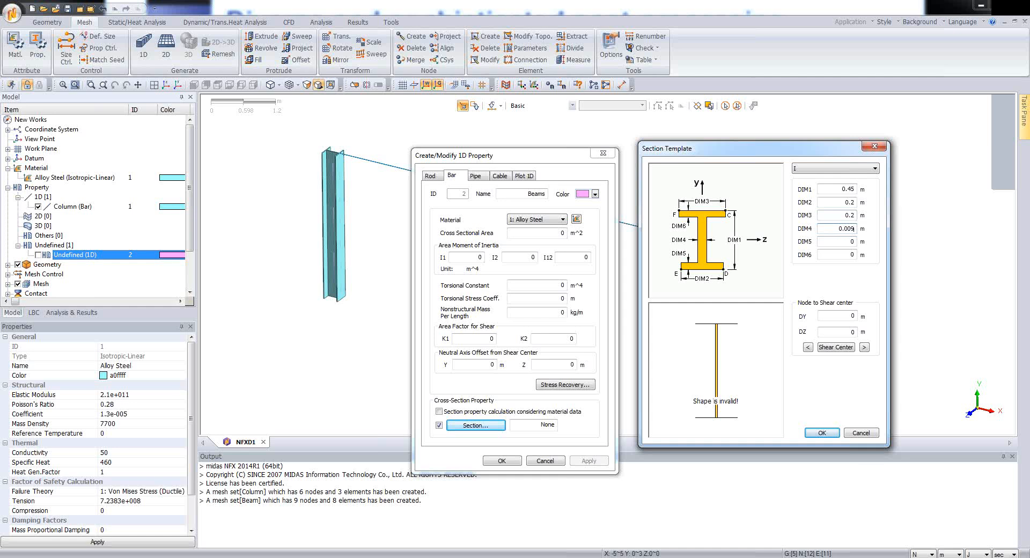
key("Tab")
type("0.014")
left_click(841, 257)
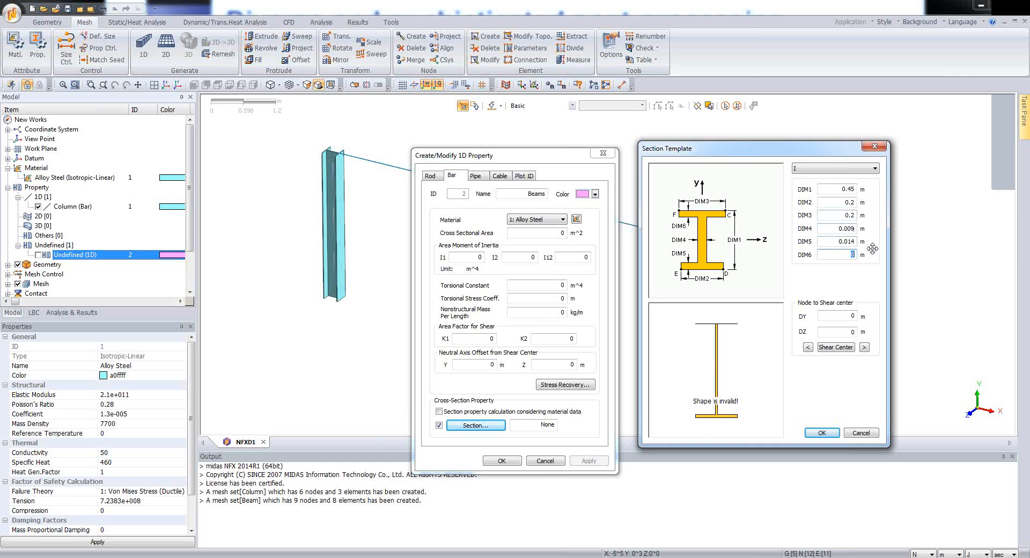
type("0.014")
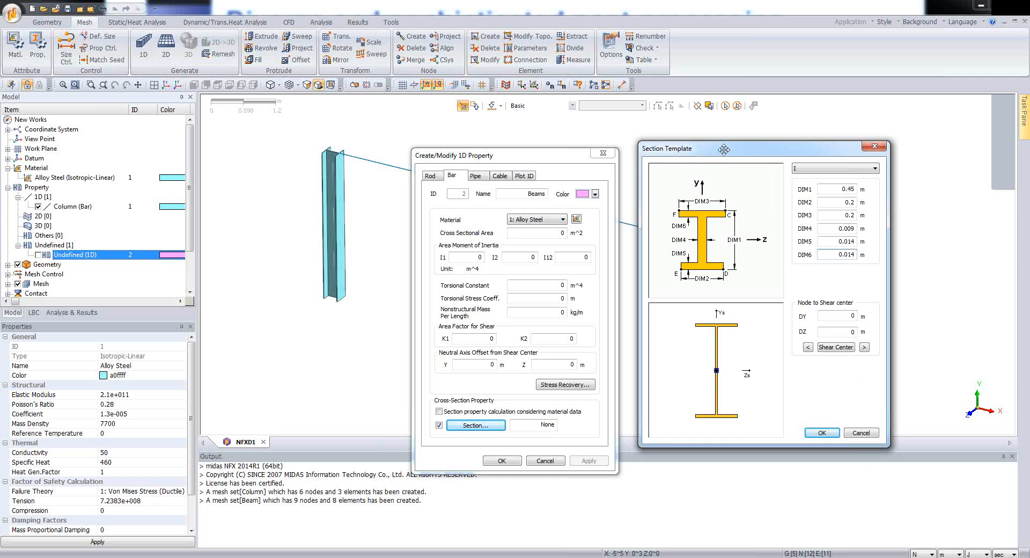
Accept the I-section template and save the Beams bar property
left_click_drag(731, 149, 731, 143)
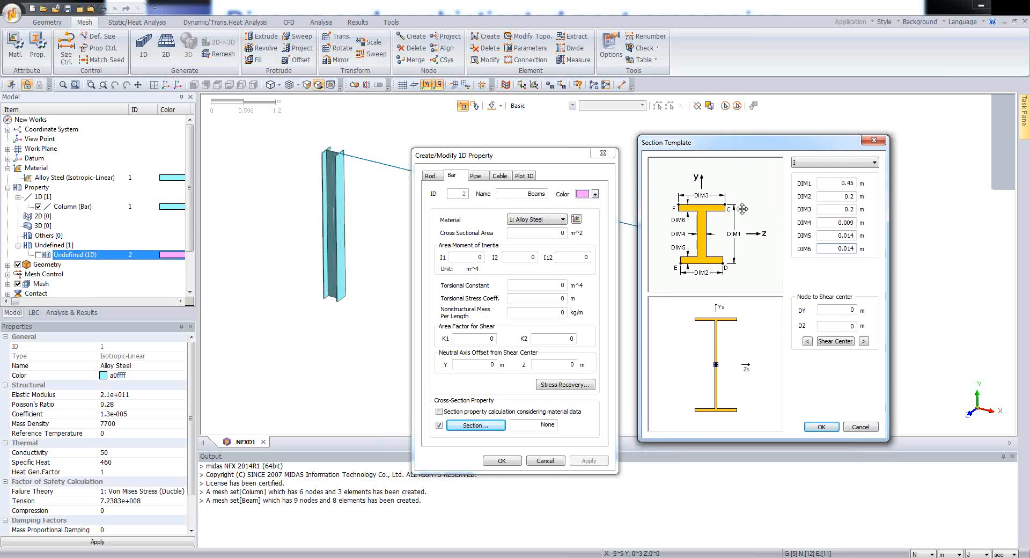
left_click(822, 426)
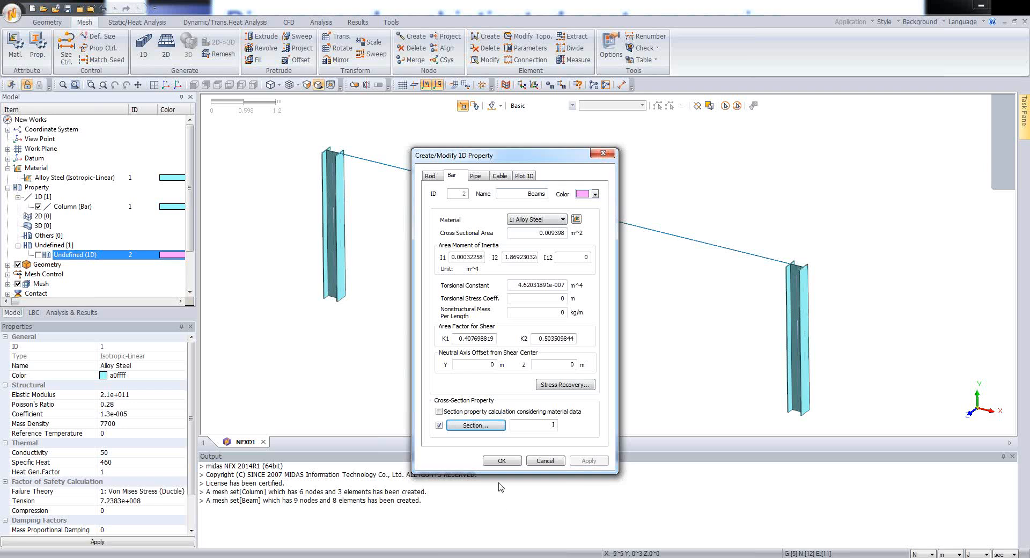
left_click(502, 461)
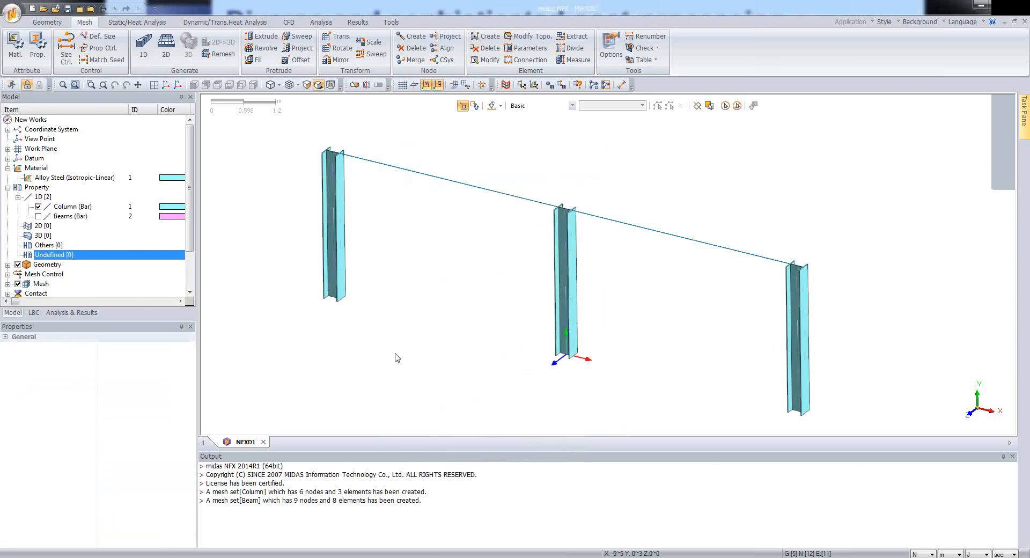
Display the Beams section shape to examine its orientation against the columns, and turn off both section displays
left_click(38, 216)
middle_click_drag(493, 279, 526, 226)
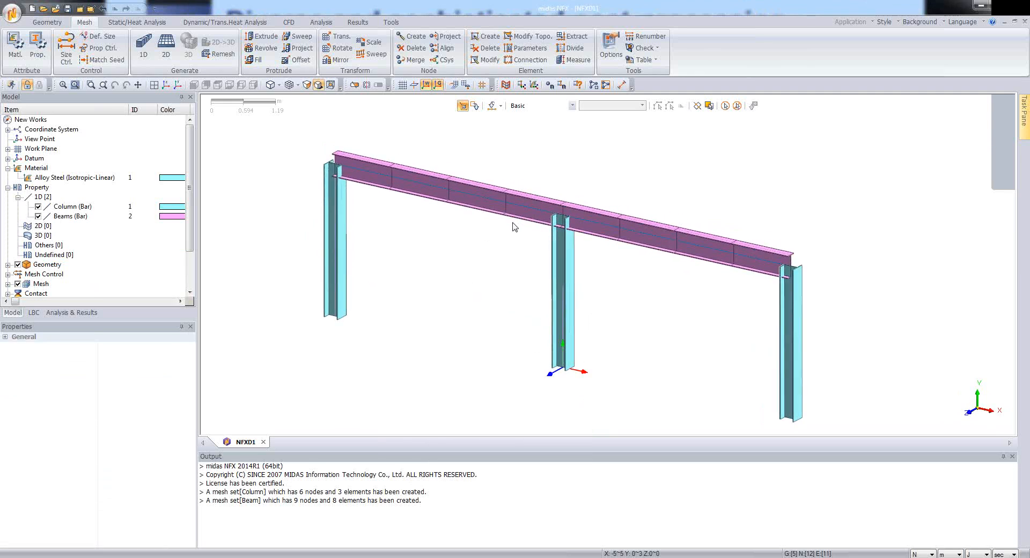
left_click(38, 206)
left_click(38, 216)
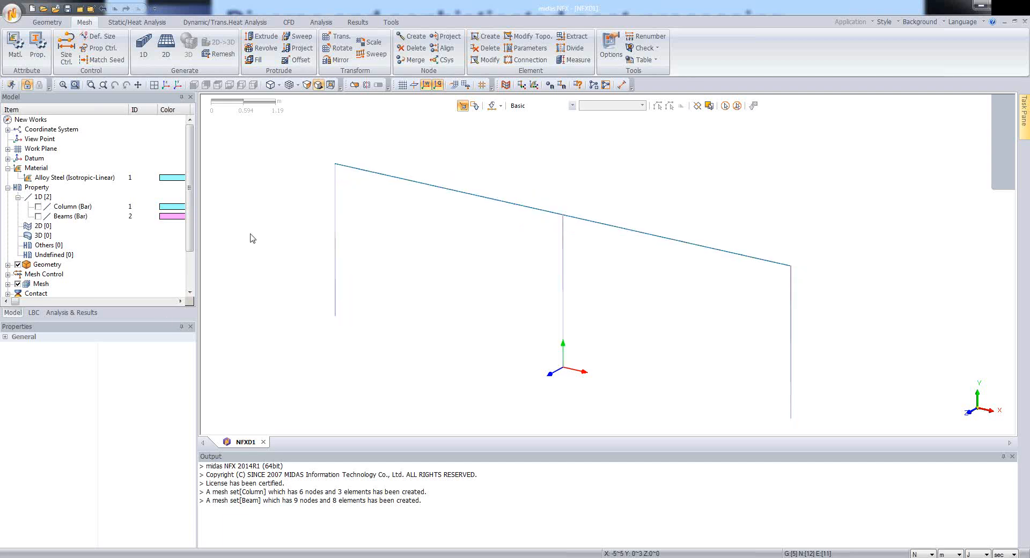
Apply a Fixed node constraint to the three column base nodes in Boundary Set-1
left_click(127, 24)
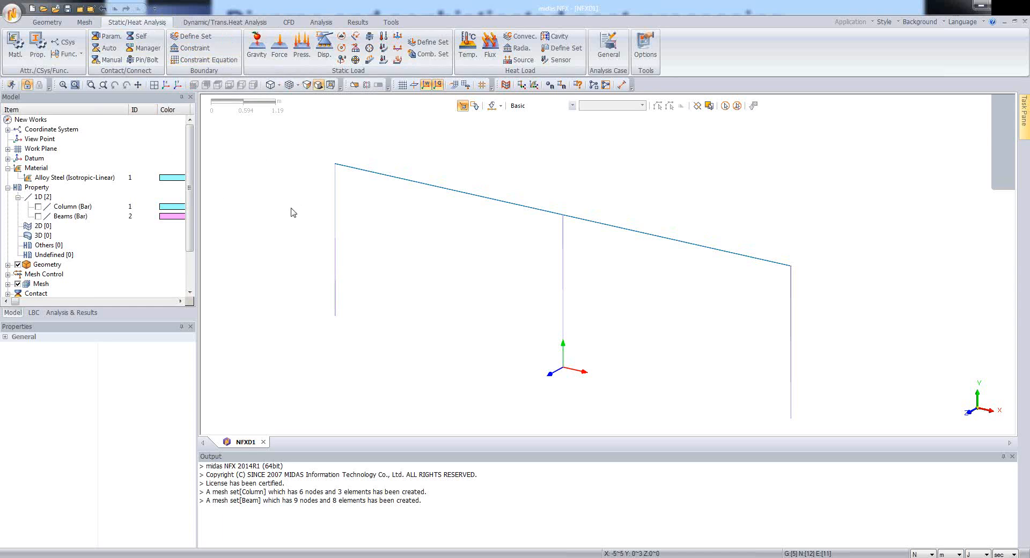
left_click(193, 54)
left_click_drag(108, 103, 189, 163)
left_click(335, 316)
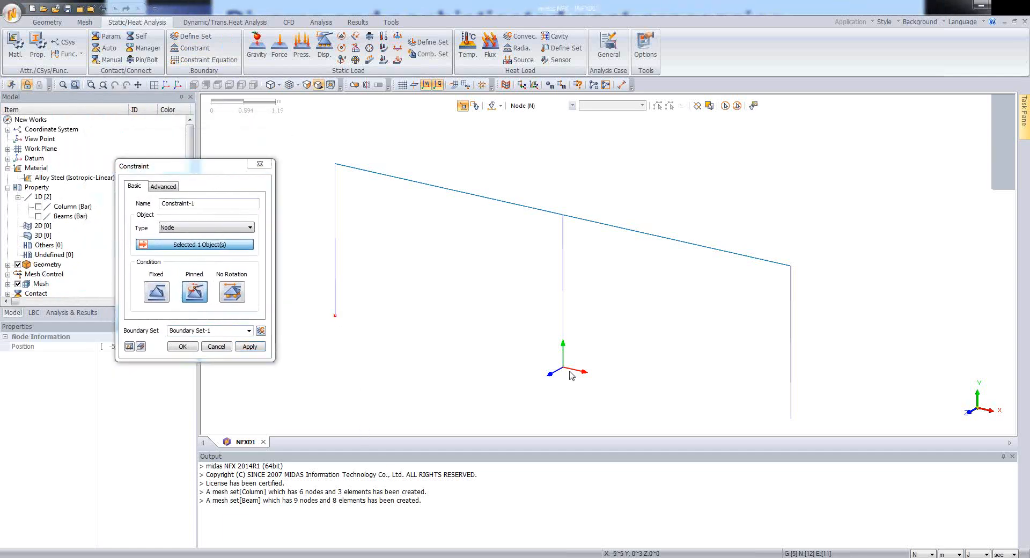
left_click(791, 418)
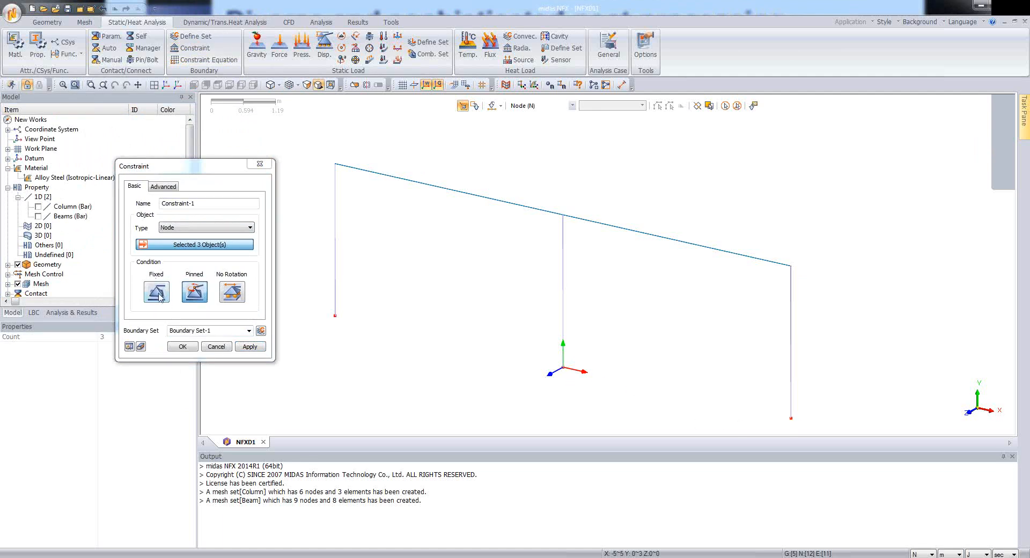
left_click(156, 294)
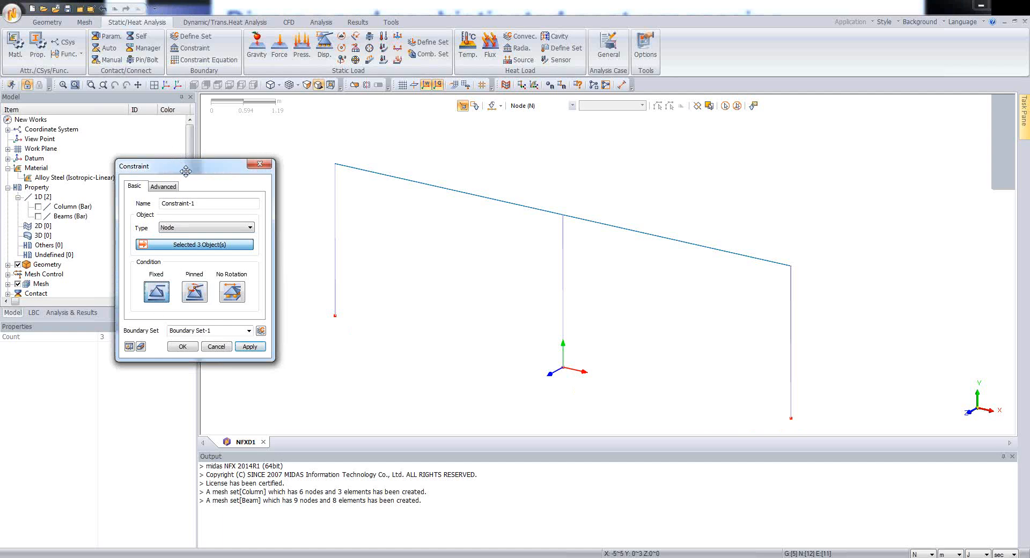
left_click_drag(182, 166, 232, 151)
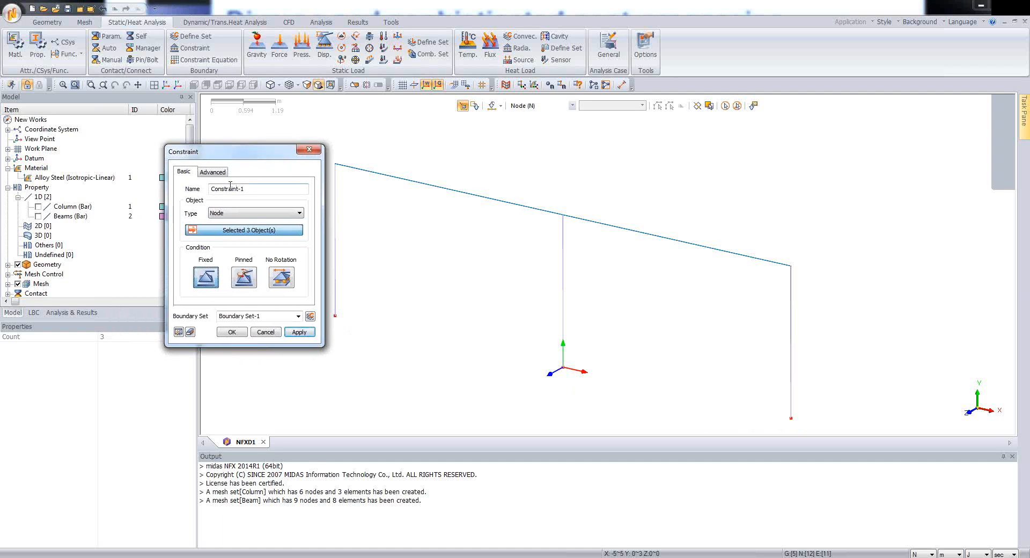
left_click(233, 332)
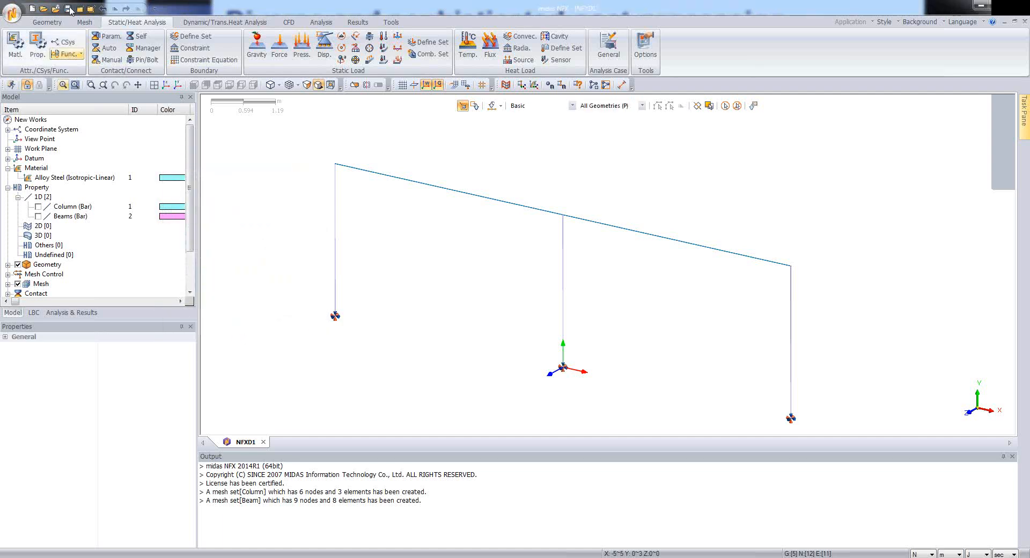
Add an advanced constraint restraining only Tz on all nodes of the frame in Boundary Set-1
left_click(189, 47)
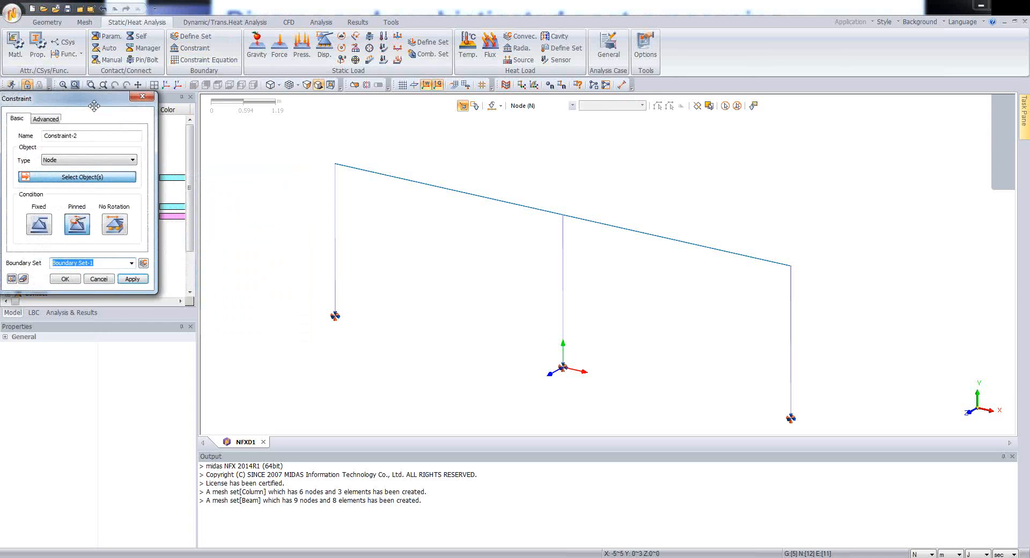
left_click_drag(90, 100, 156, 129)
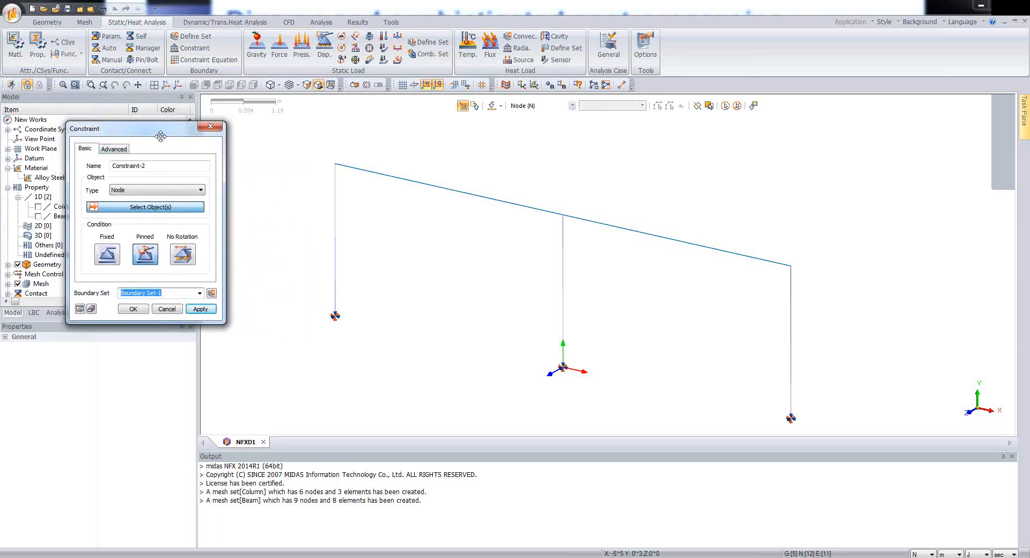
left_click(117, 153)
left_click_drag(132, 129, 192, 153)
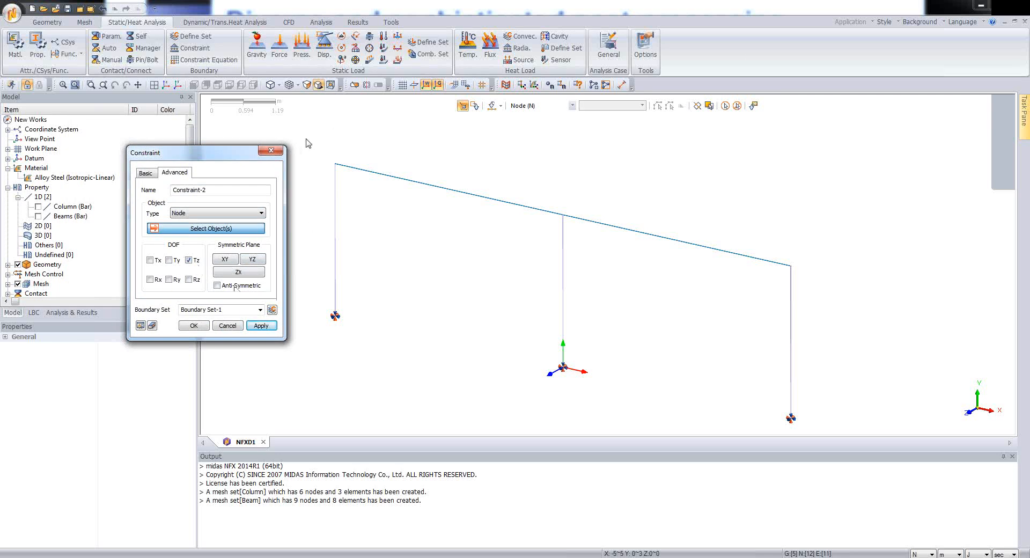
left_click_drag(308, 139, 829, 432)
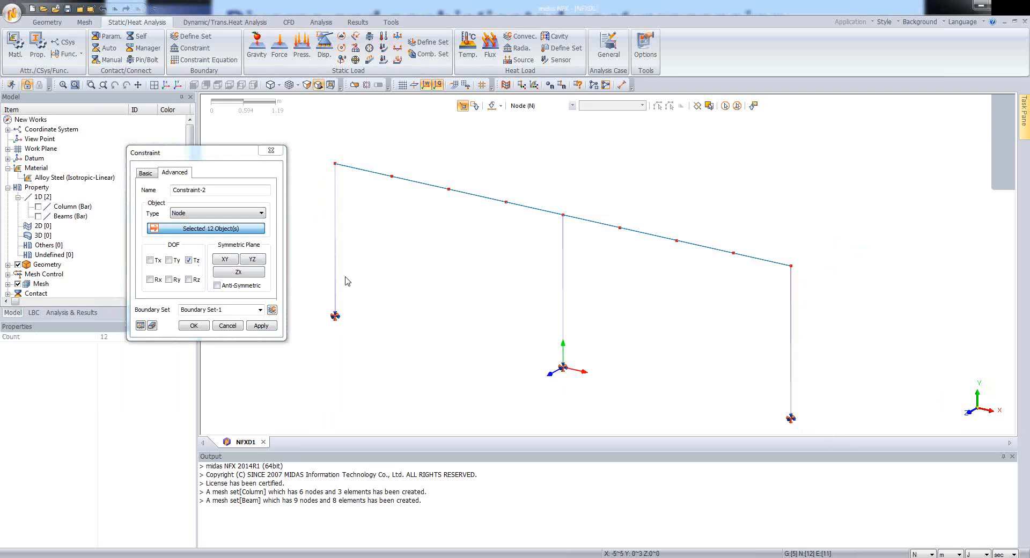
left_click(194, 328)
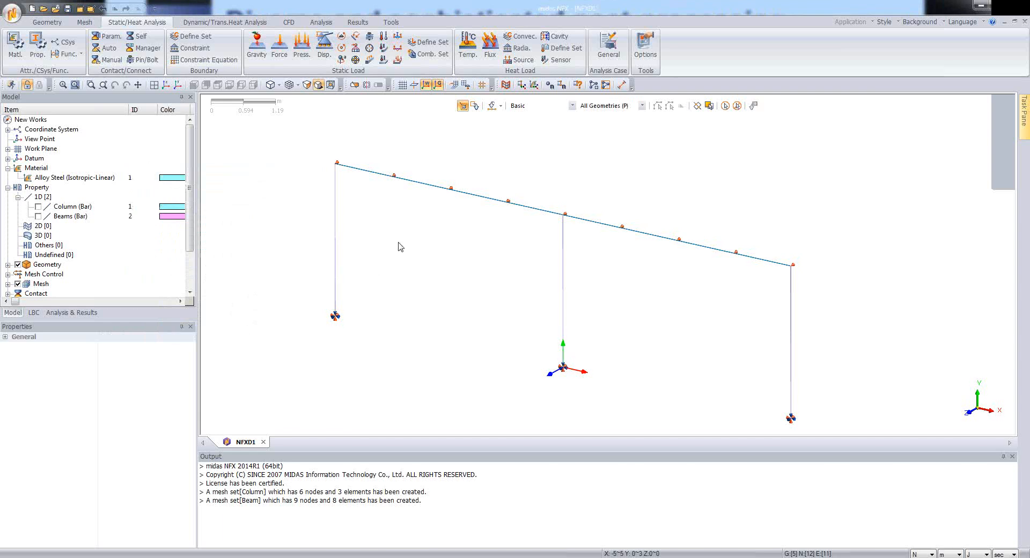
Display the element coordinate axes to check the beam and column directions, and hide them again
left_click(523, 86)
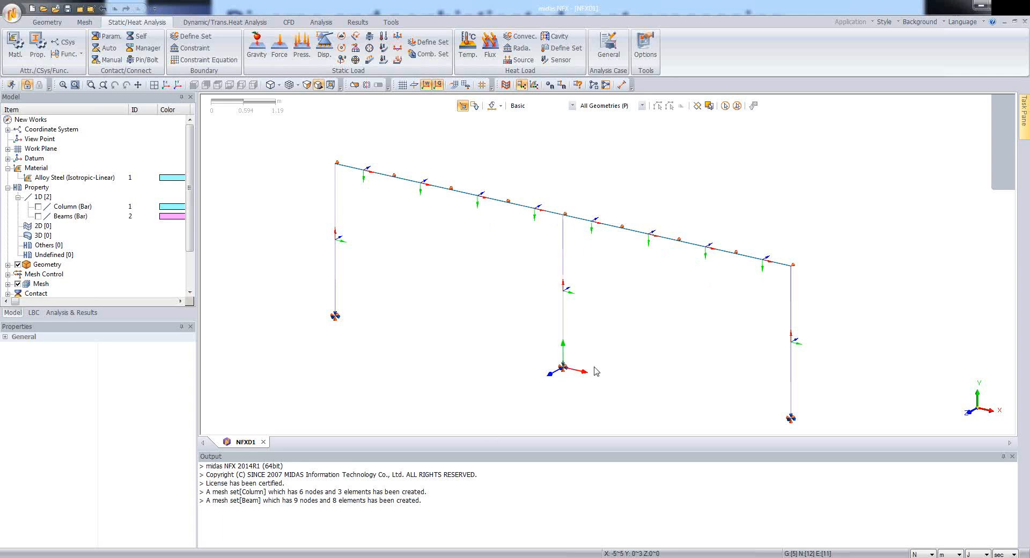
left_click(521, 85)
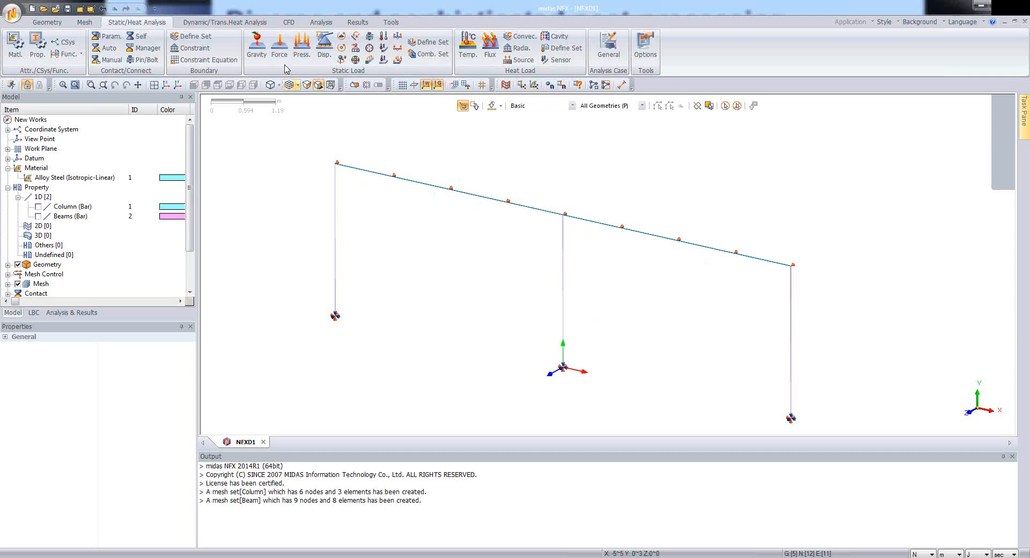
Start an Element Beam Load with Edge as the object type and select the first bay's beam edge
left_click(370, 62)
left_click_drag(98, 100, 226, 101)
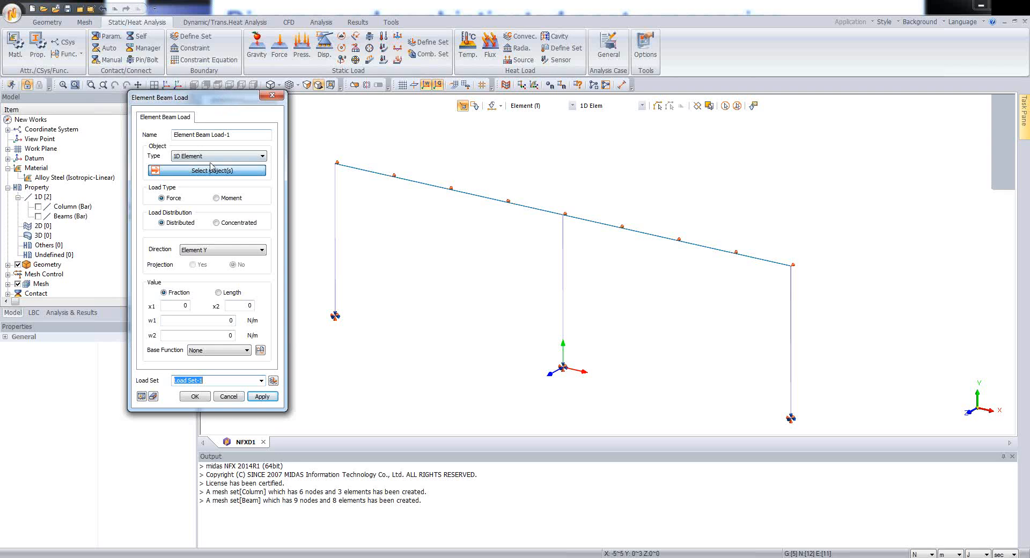
left_click(536, 107)
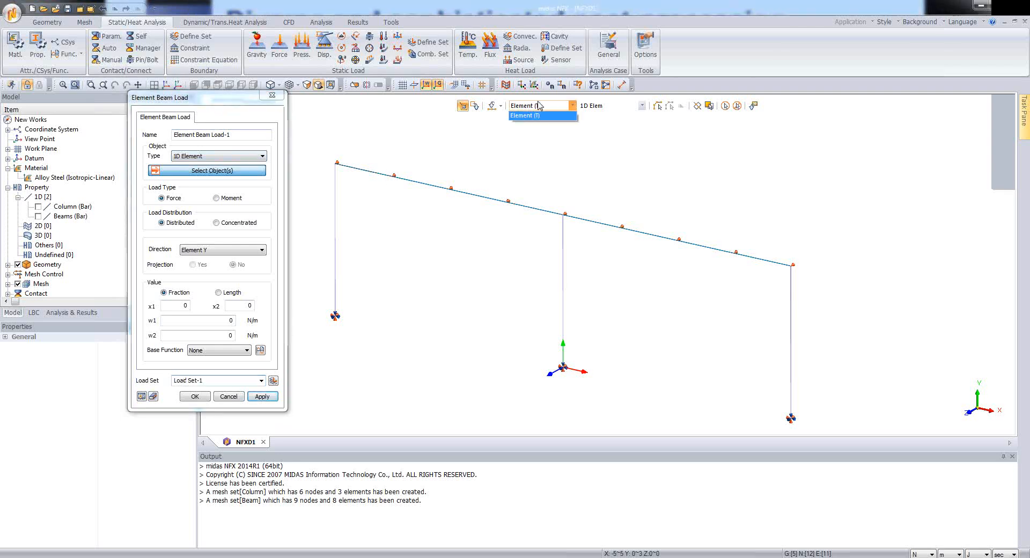
left_click(534, 107)
left_click(224, 158)
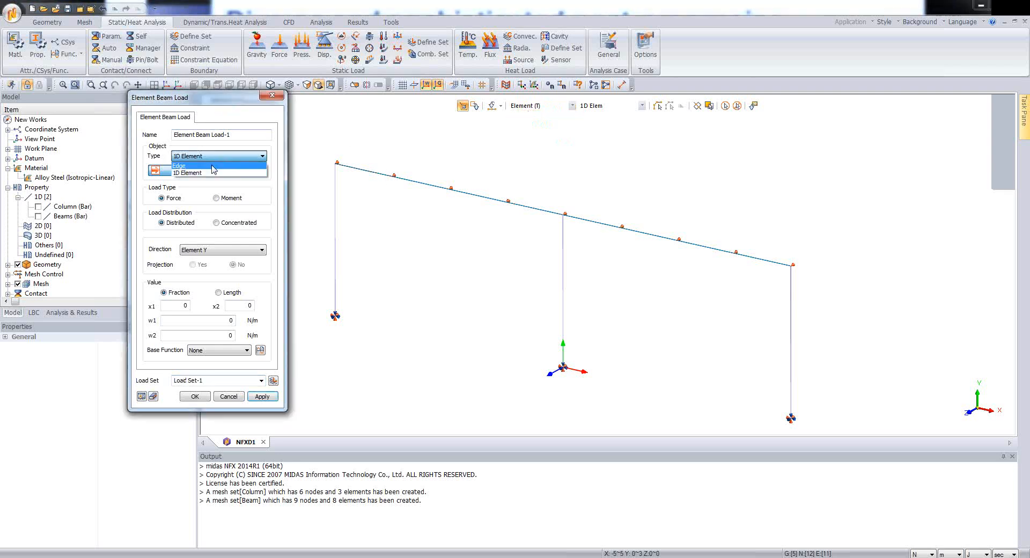
left_click(214, 167)
left_click(439, 192)
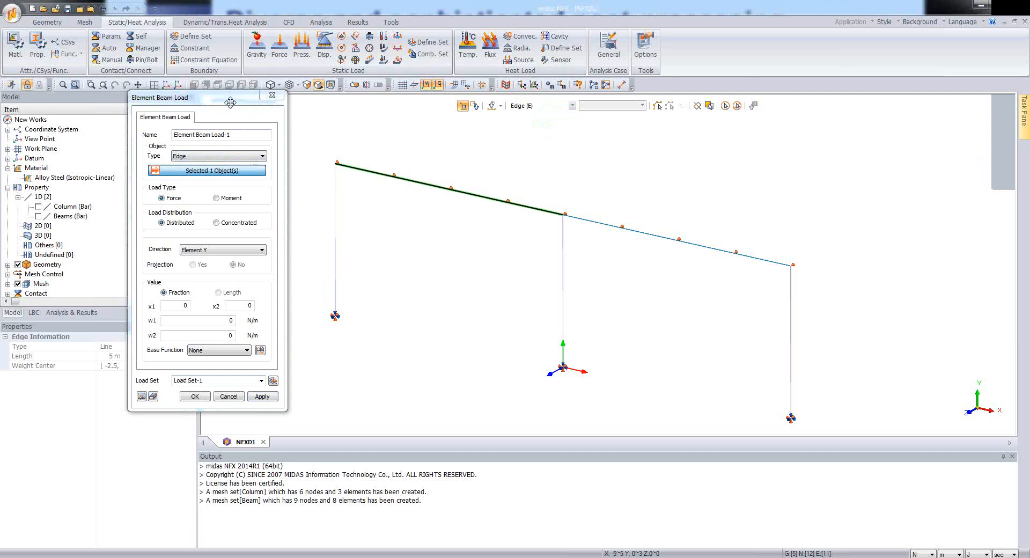
left_click_drag(231, 102, 240, 133)
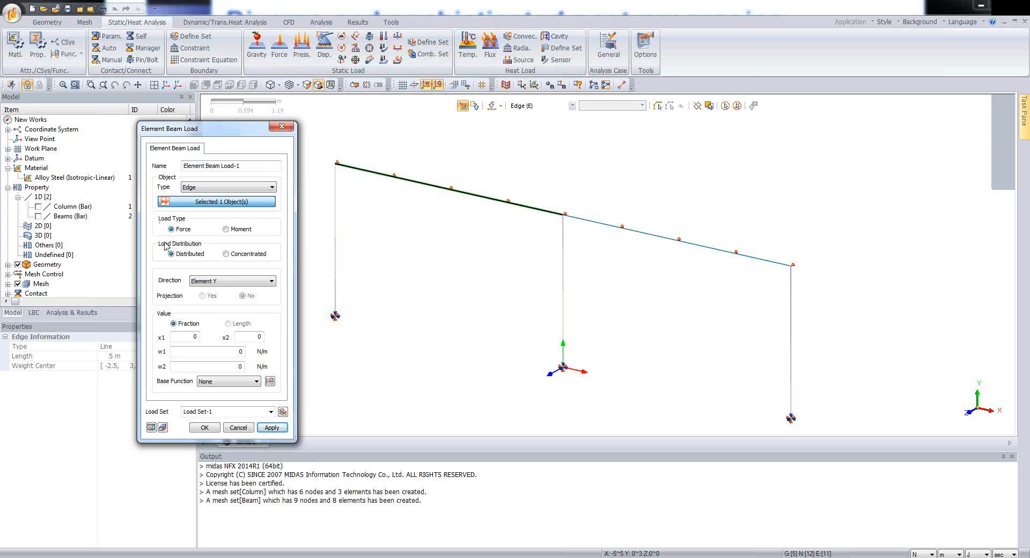
Define the distributed force in Global Y from fraction 0 to 1, with w1 -1 and w2 -2 N/m
left_click(219, 282)
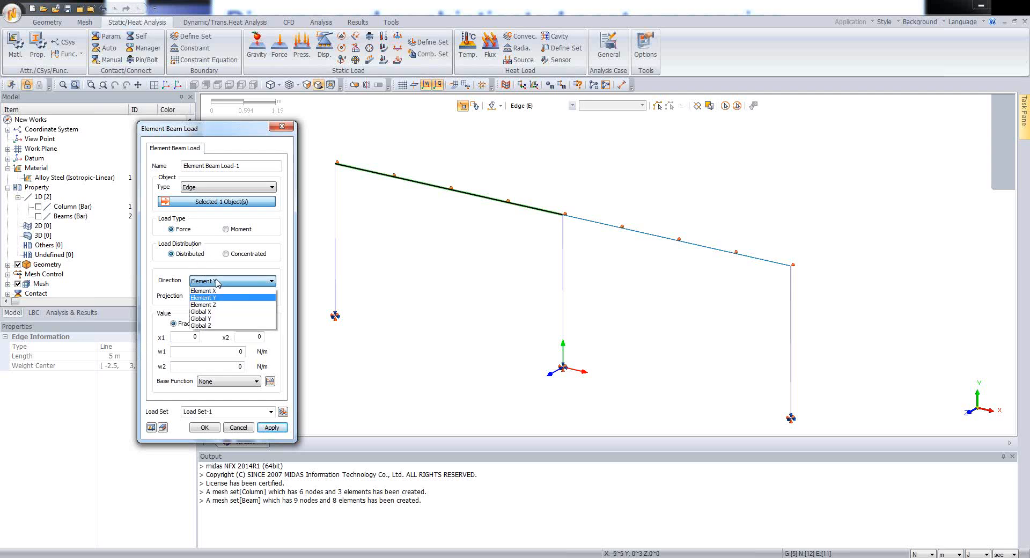
left_click(202, 320)
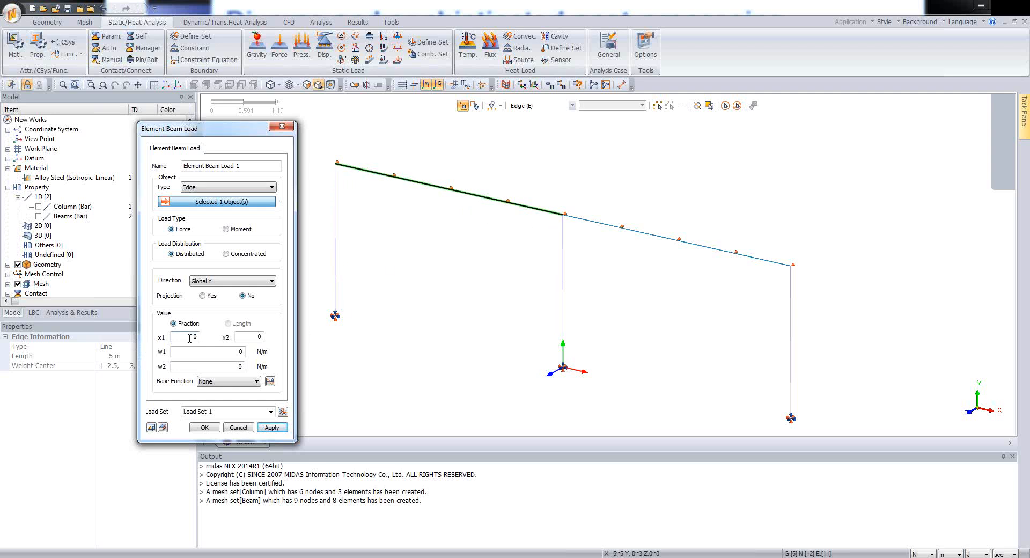
left_click(252, 337)
key("Tab")
Preview the distributed beam load and examine its varying shape in a front view of the frame
left_click(151, 427)
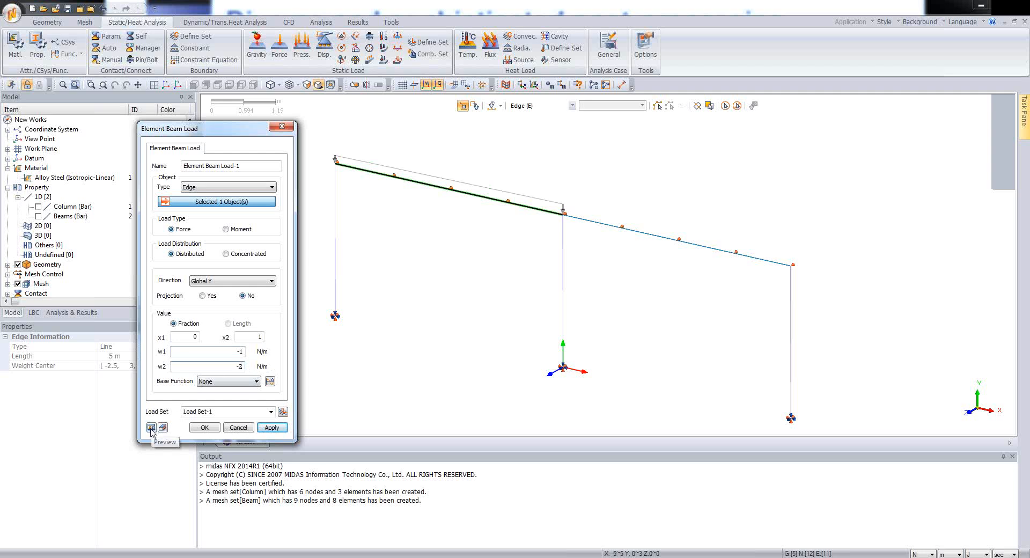
left_click(154, 85)
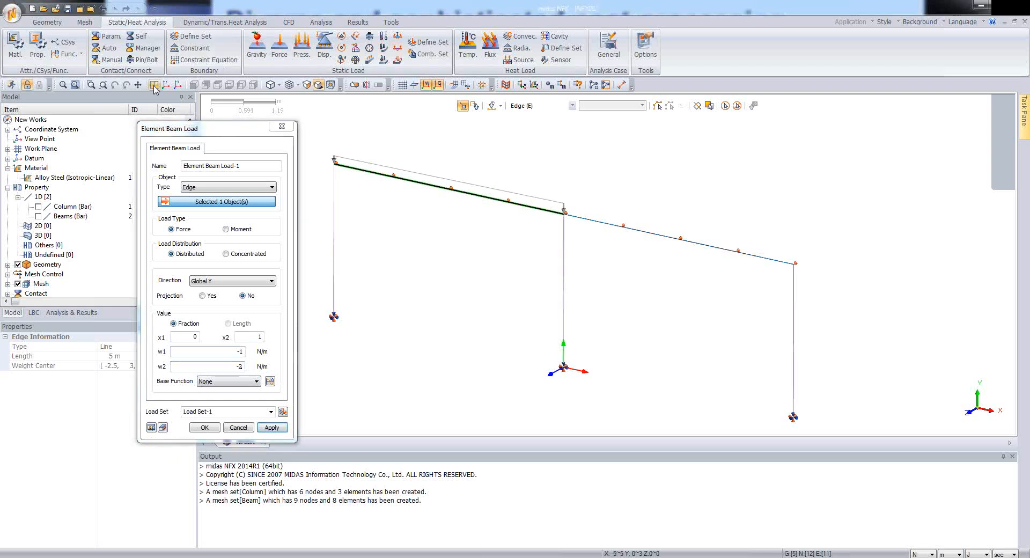
scroll(503, 257, "down", 4)
scroll(301, 156, "up", 4)
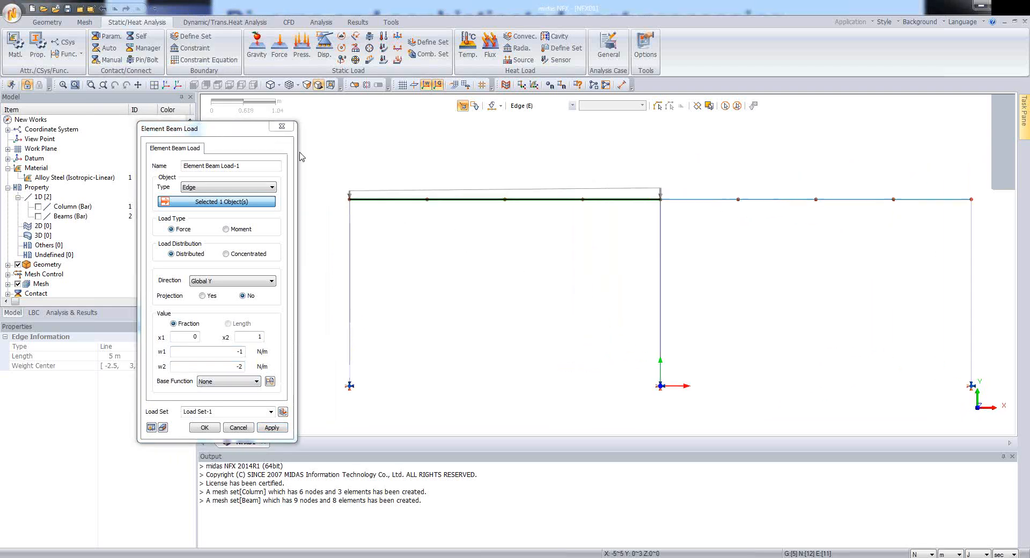
scroll(322, 236, "down", 3)
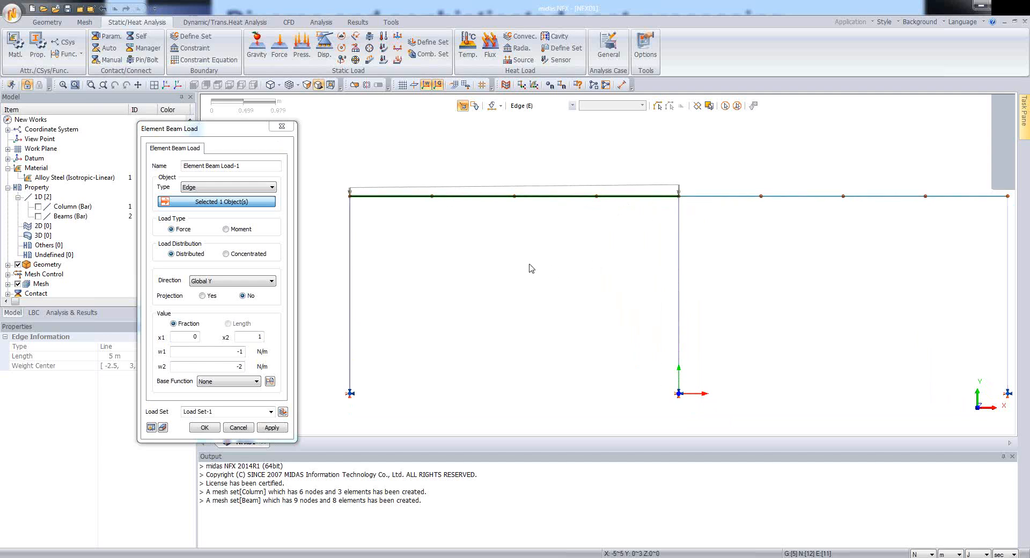
scroll(529, 269, "down", 2)
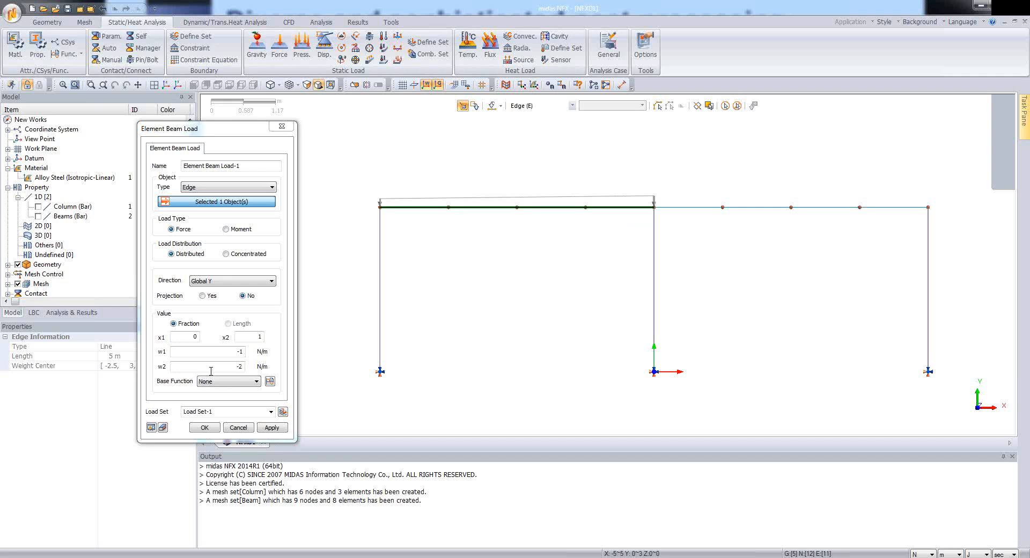
Confirm the distributed beam load, and apply a nodal force of -10000 N in Y at the midspan node of the second bay's beam
left_click(205, 428)
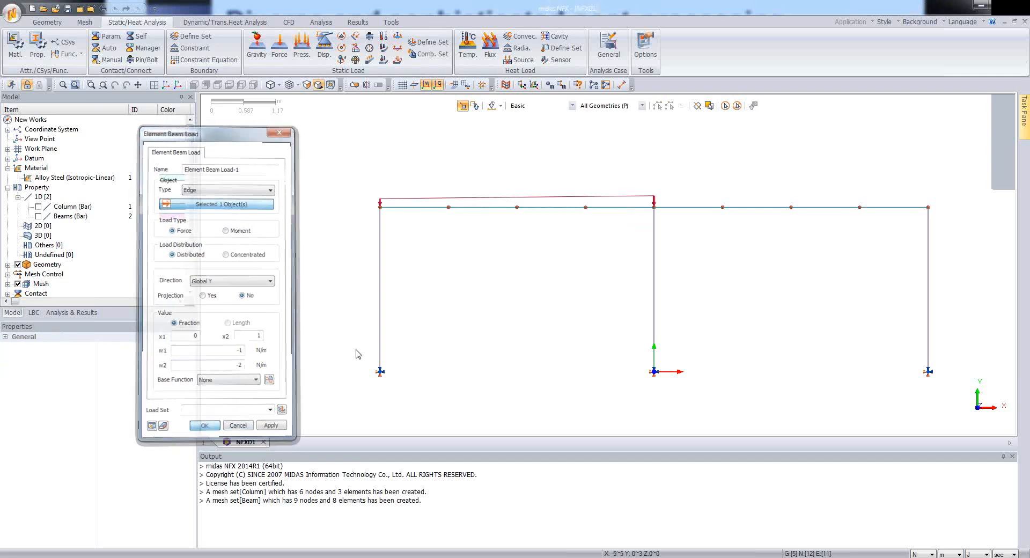
mouse_move(670, 318)
middle_mouse_down("ctrl")
mouse_move(593, 312)
mouse_move(633, 330)
mouse_move(570, 177)
mouse_move(513, 164)
middle_mouse_up("ctrl")
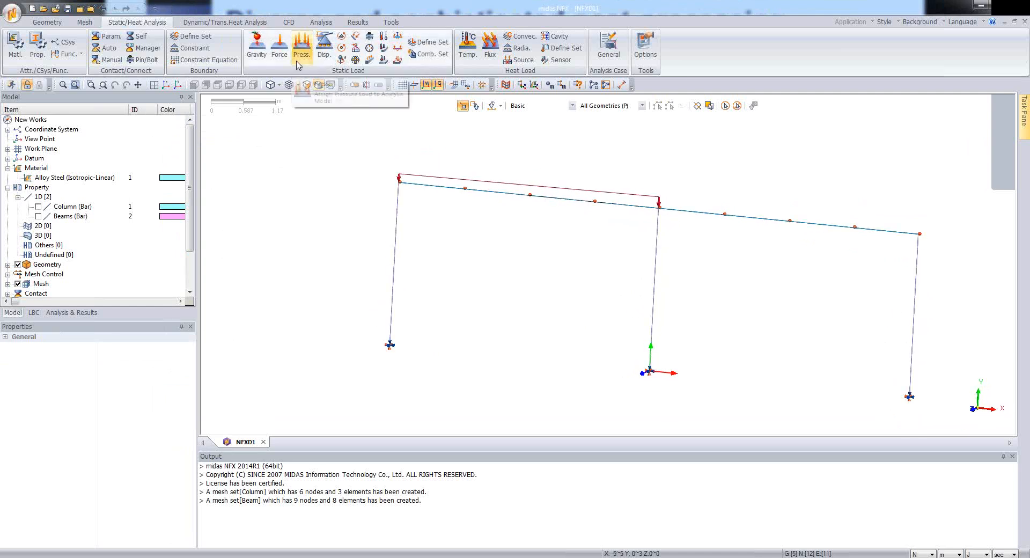
left_click(279, 45)
left_click_drag(86, 101, 251, 130)
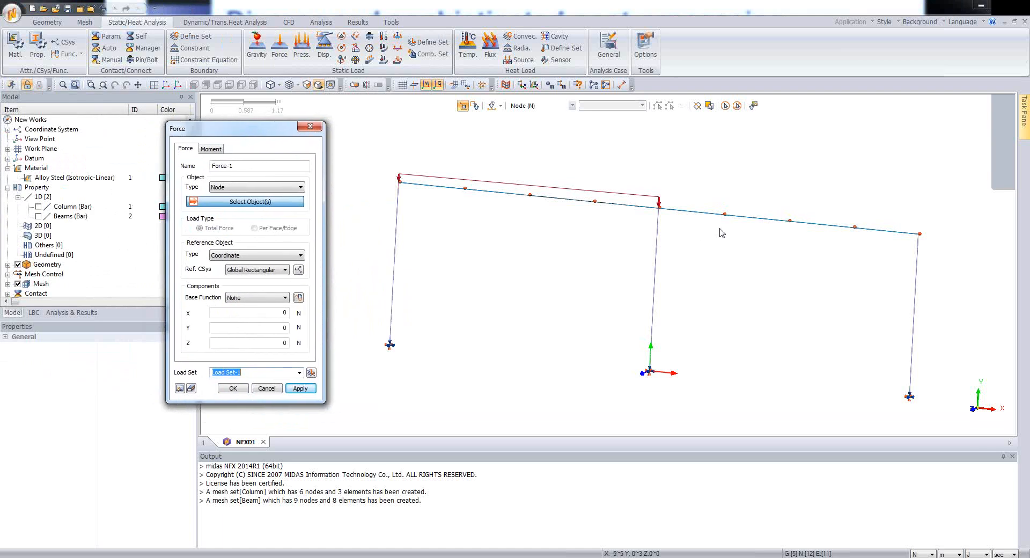
left_click(789, 221)
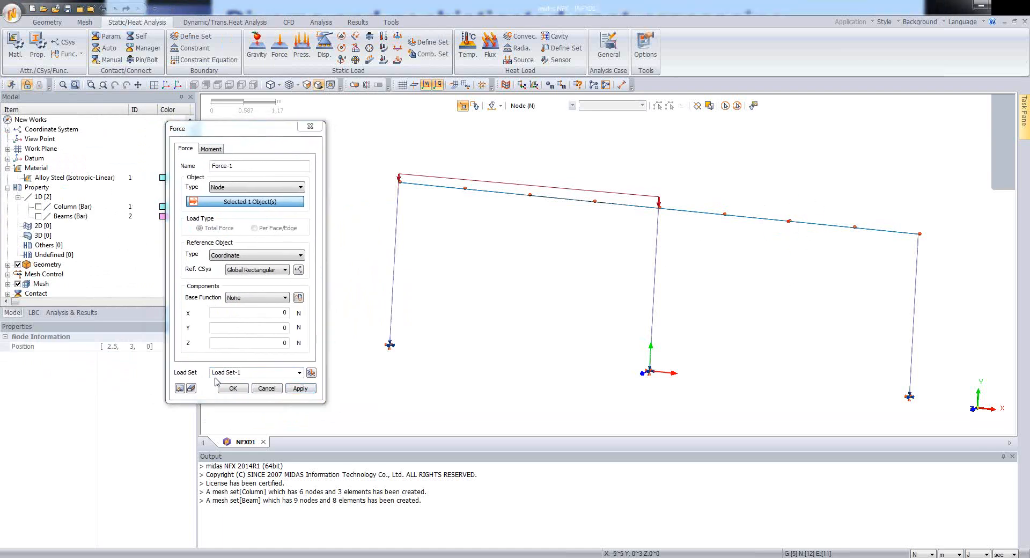
double_click(279, 329)
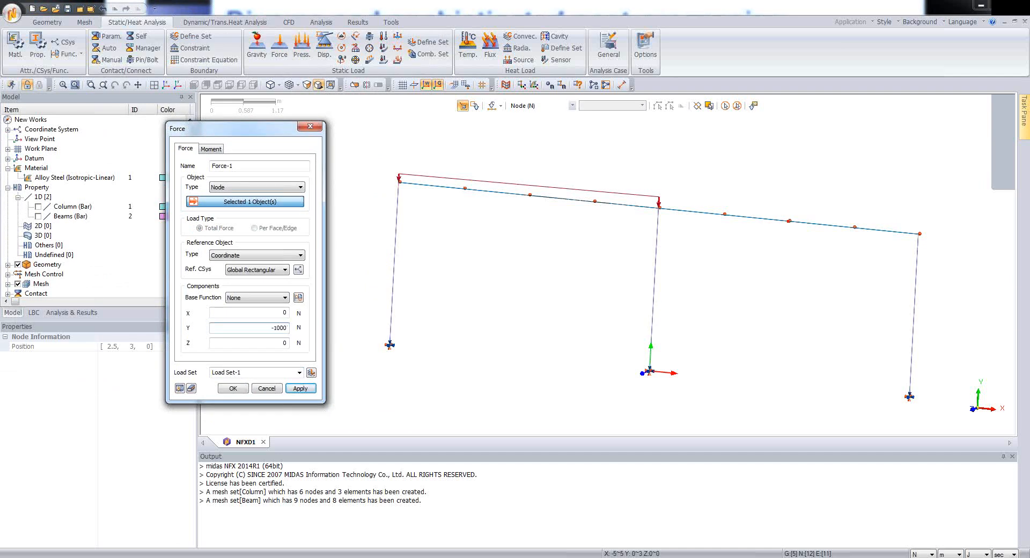
type("-10000")
left_click(180, 389)
left_click(305, 391)
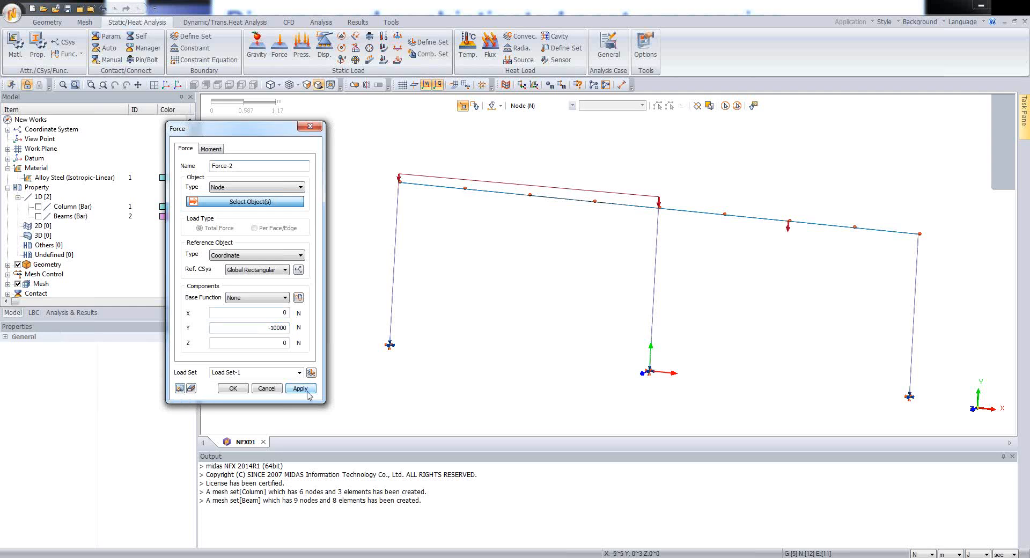
Add a nodal force of 5000 N in X, with Y set to 0, at the outer end node of the second bay's beam
double_click(276, 327)
type("0")
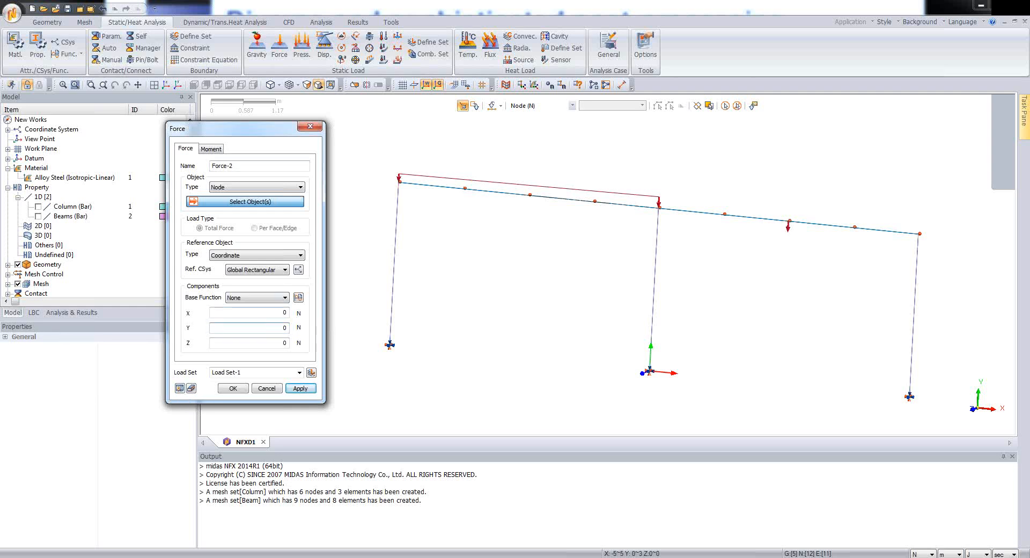
double_click(276, 312)
left_click(918, 235)
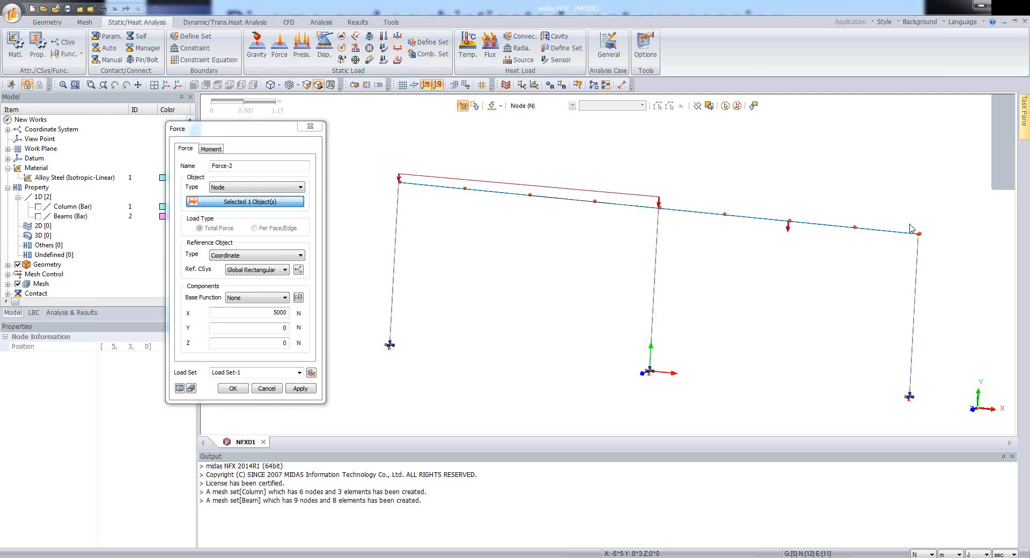
left_click(239, 390)
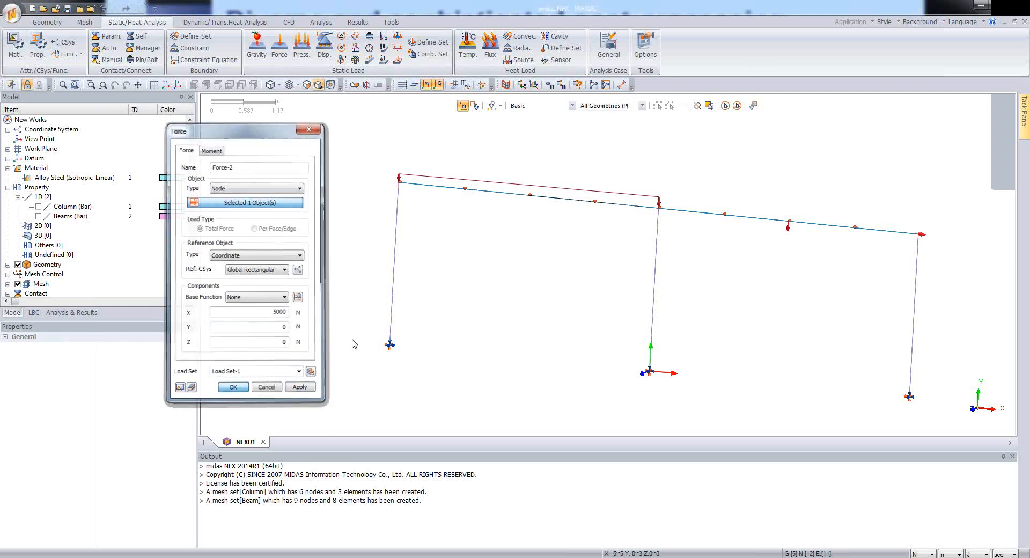
Examine the frame with its distributed beam load, nodal forces and supports from several distances
middle_click_drag(662, 181, 659, 180)
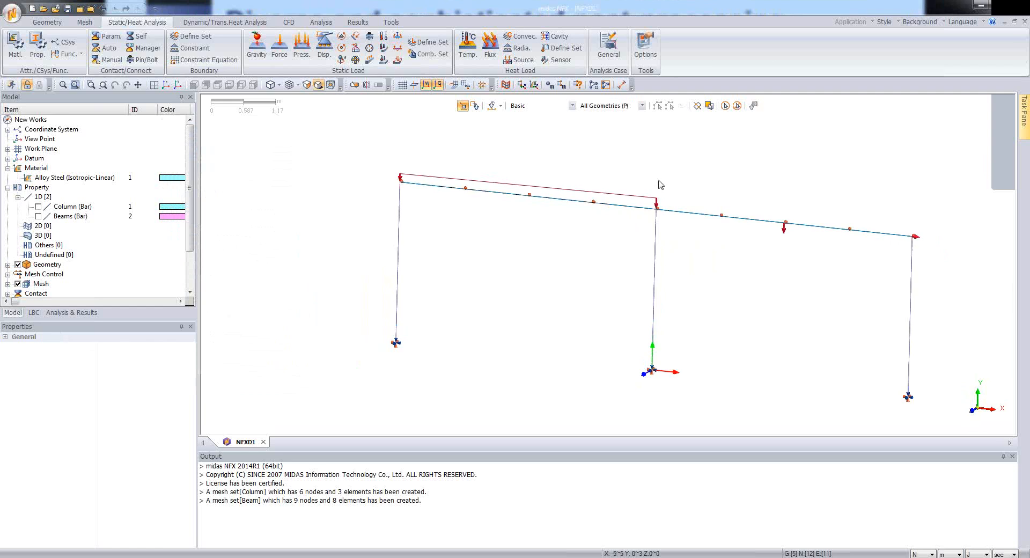
scroll(662, 251, "down", 2)
scroll(658, 203, "up", 1)
scroll(660, 236, "up", 1)
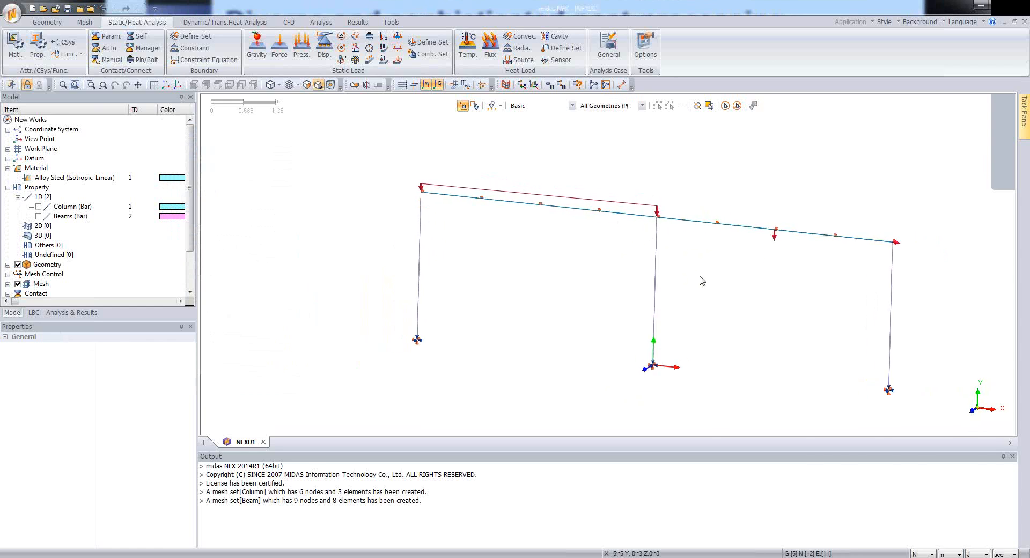
scroll(850, 291, "down", 3)
scroll(959, 308, "up", 2)
scroll(910, 329, "up", 1)
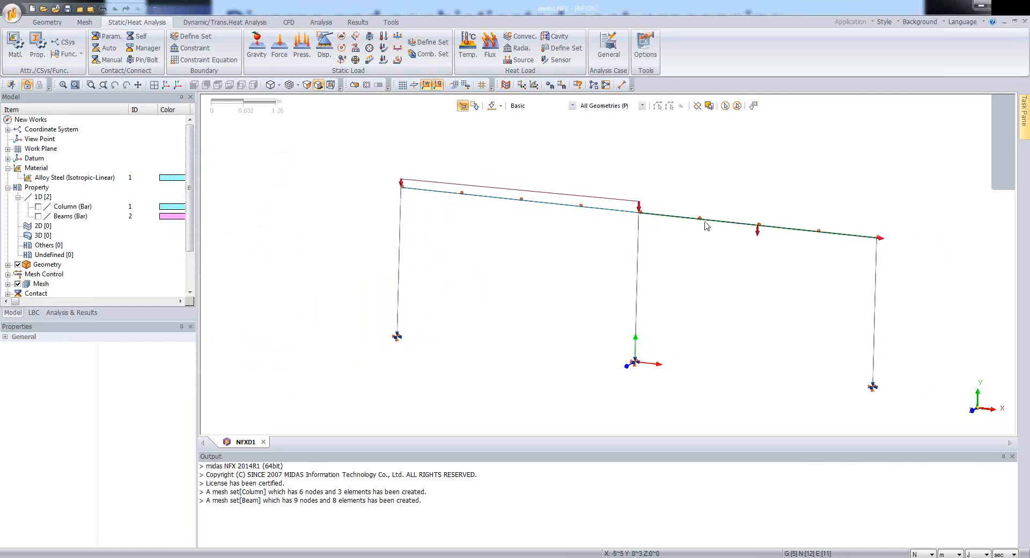
scroll(599, 188, "down", 1)
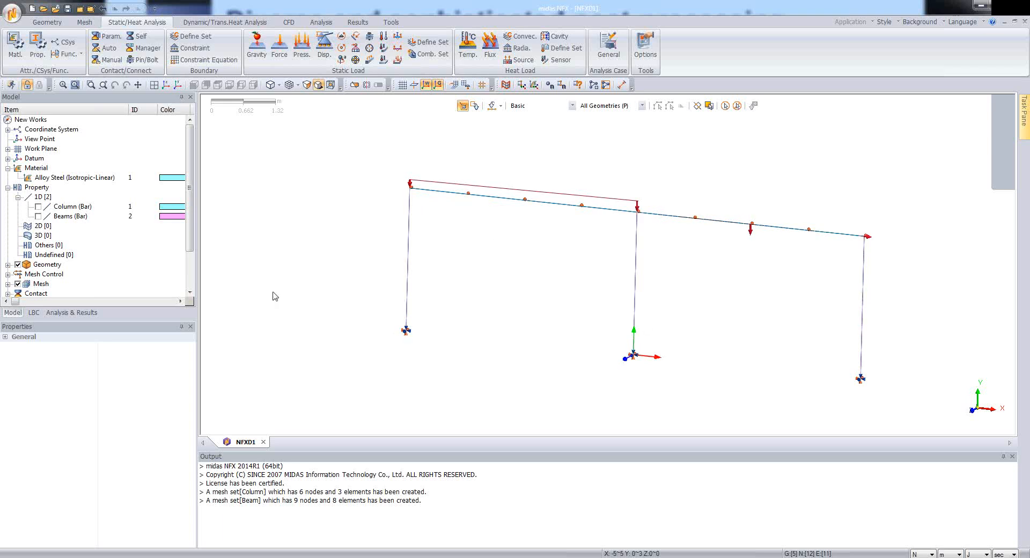
Create a Linear Static analysis case titled Analysis with the existing mesh, boundary and load sets, keeping the default output control settings
left_click(67, 313)
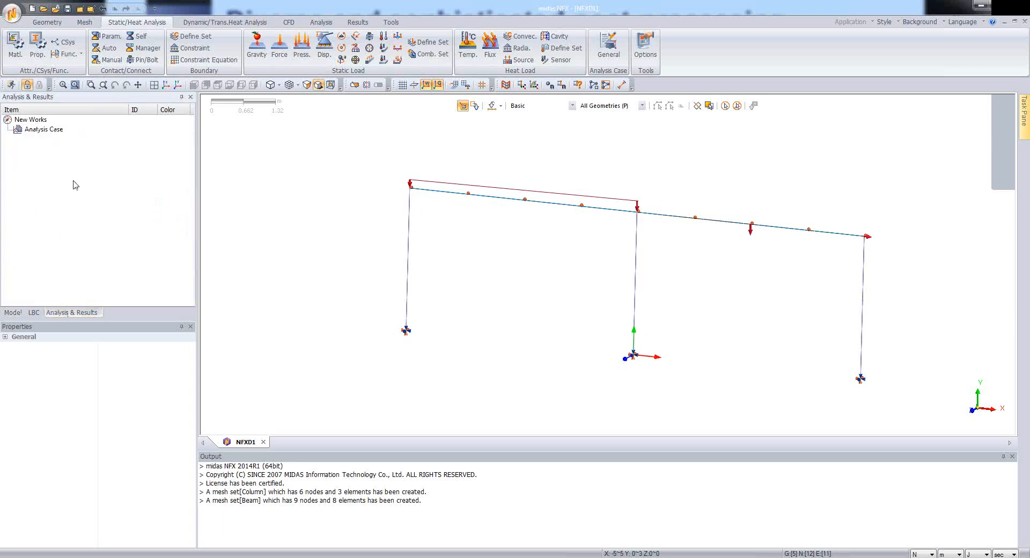
left_click(48, 130)
right_click(49, 130)
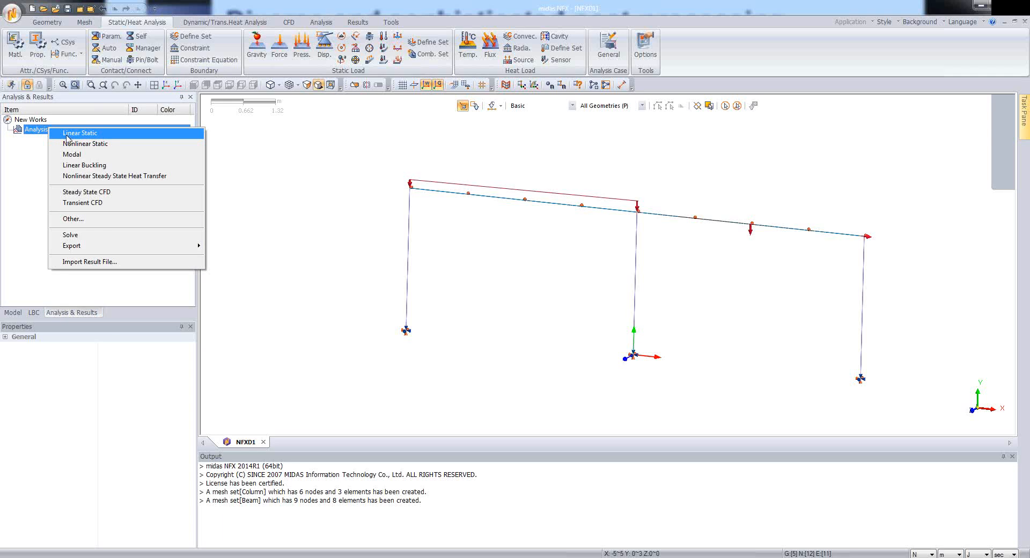
left_click(74, 219)
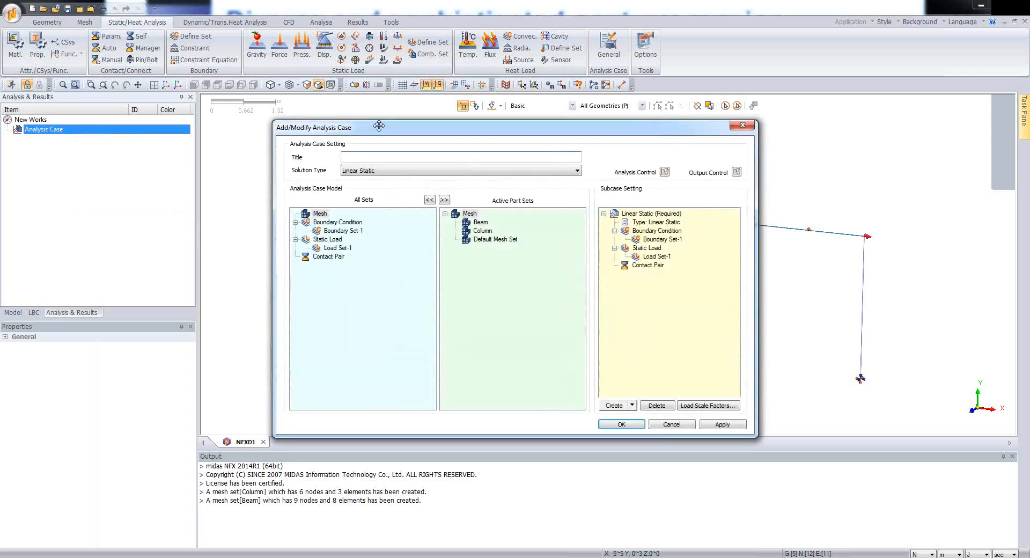
left_click_drag(379, 125, 394, 125)
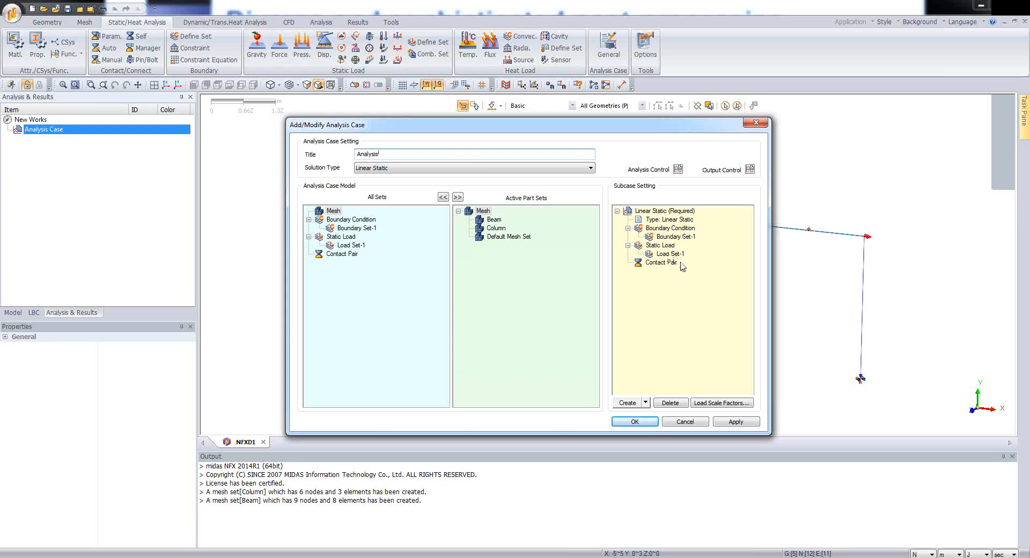
left_click(750, 169)
left_click_drag(569, 171, 631, 218)
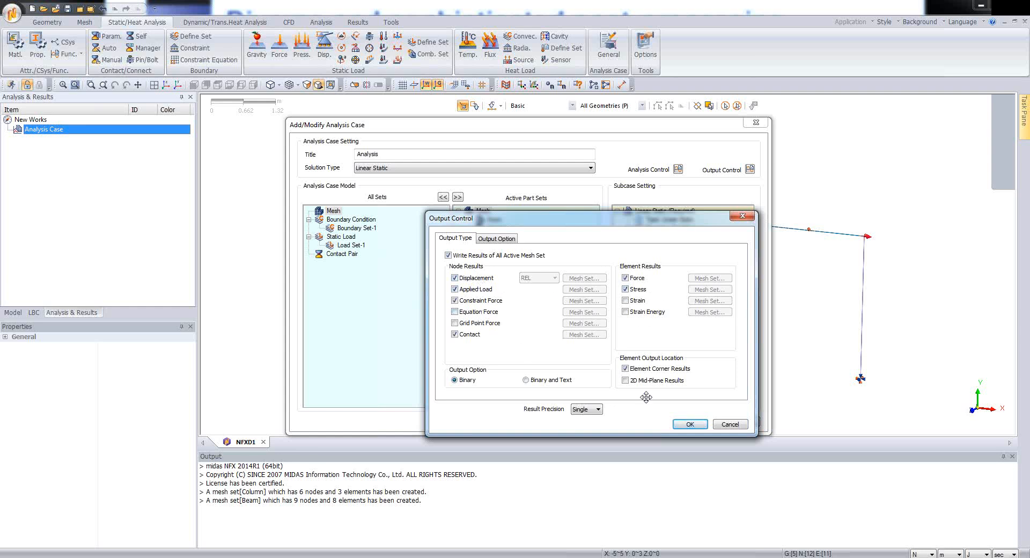
left_click(690, 424)
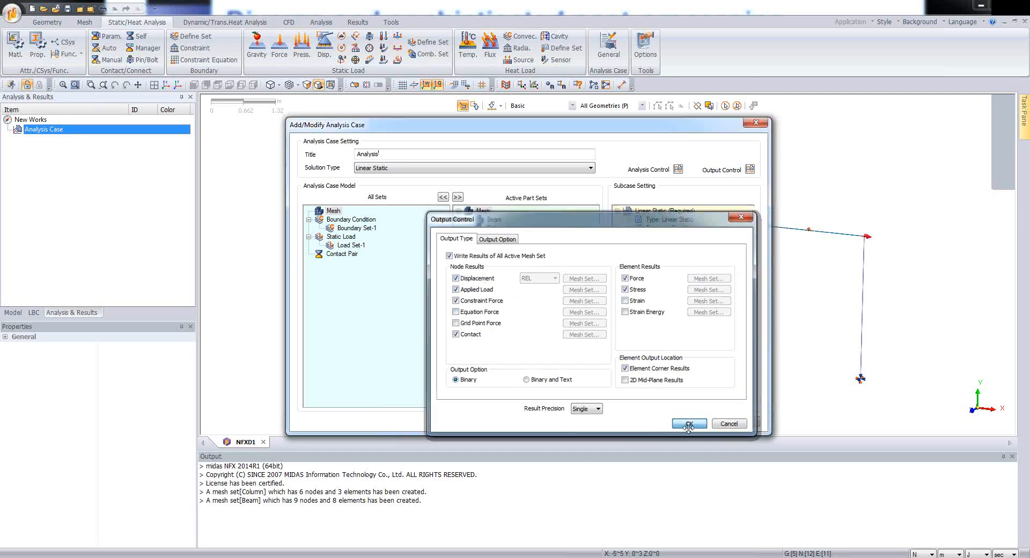
left_click(633, 423)
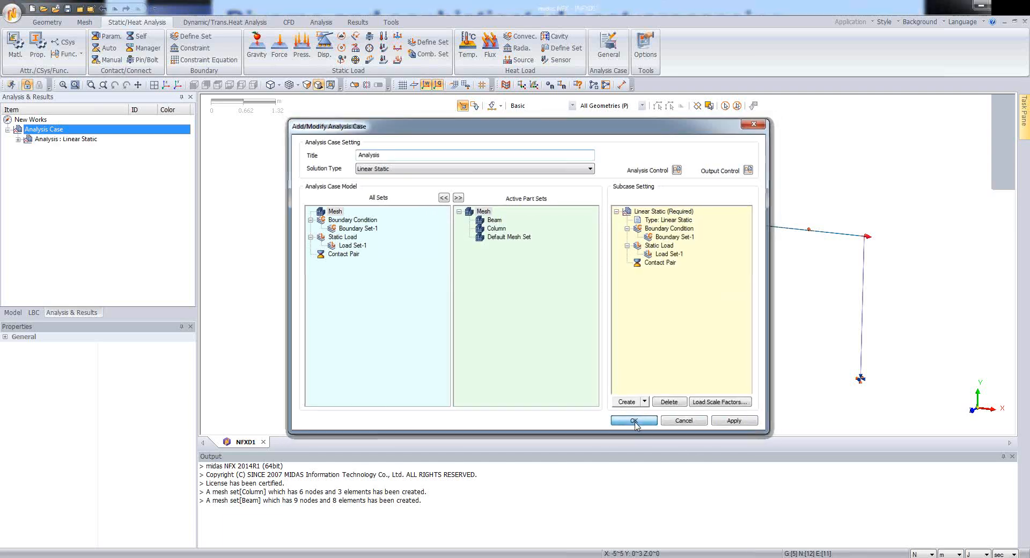
Solve the Linear Static analysis case and save the model as NFXD1 on the Desktop
right_click(58, 144)
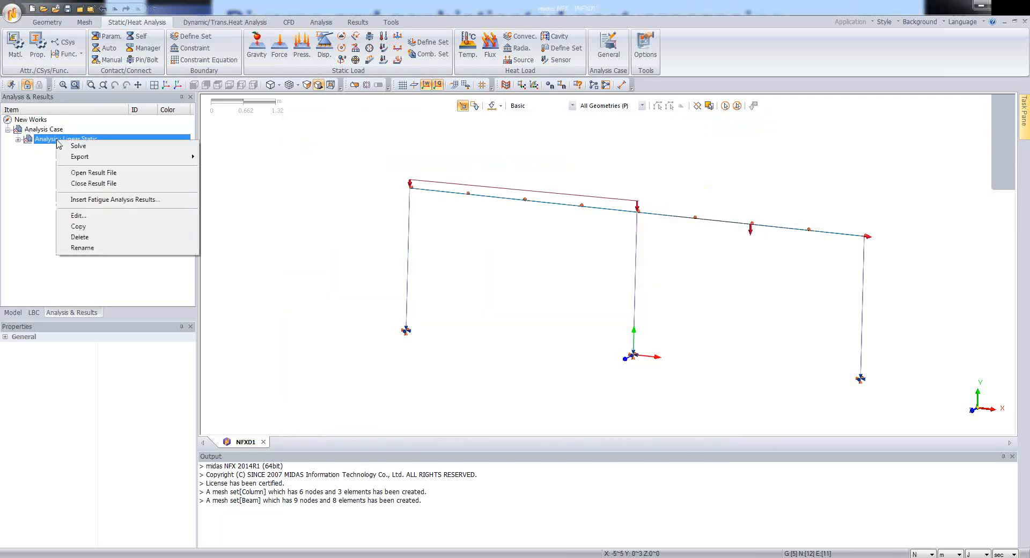
left_click(19, 139)
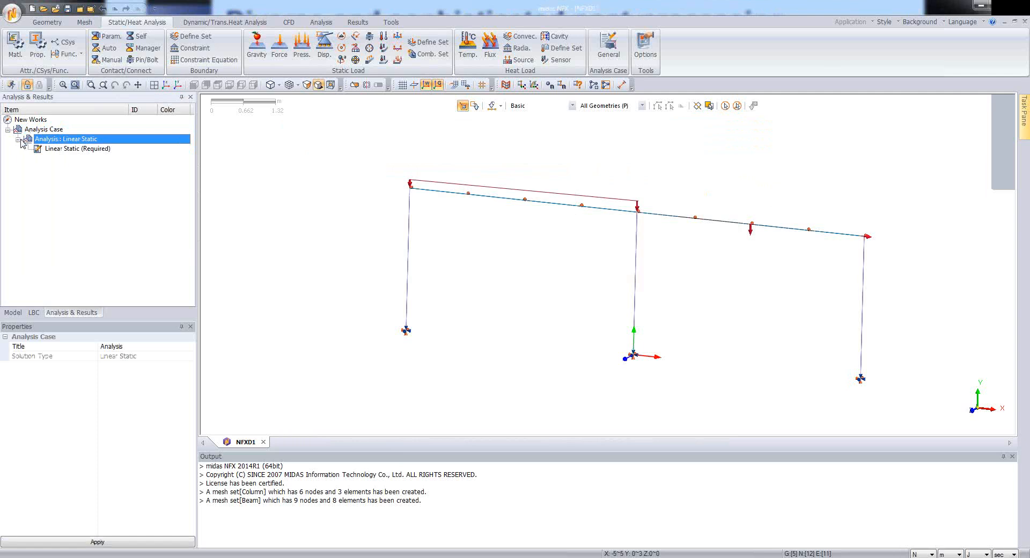
right_click(63, 141)
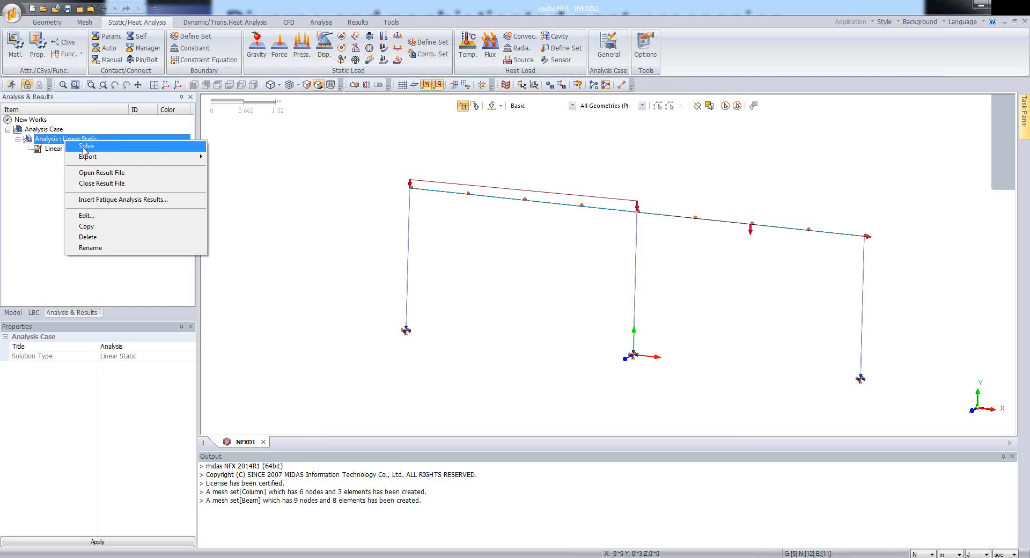
left_click(309, 2)
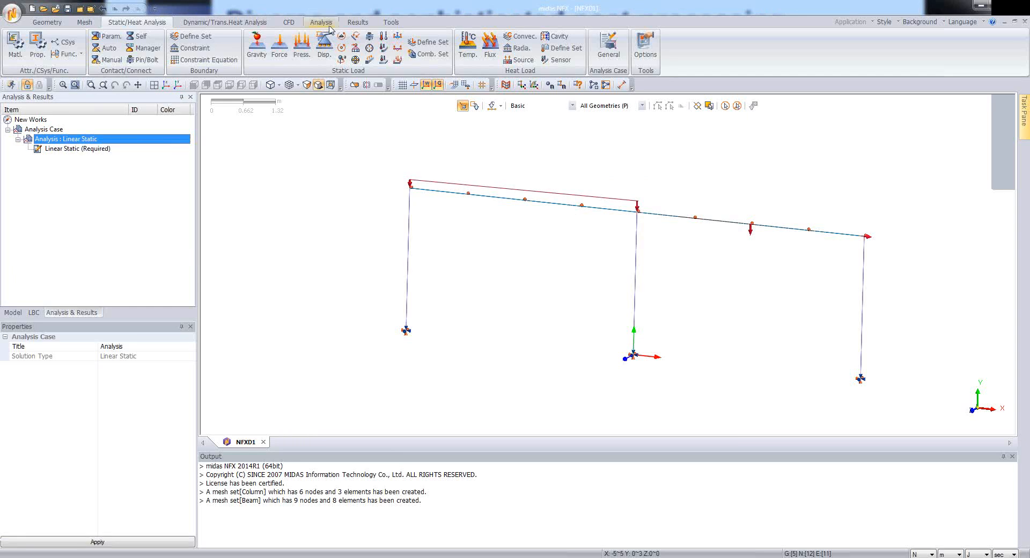
left_click(323, 23)
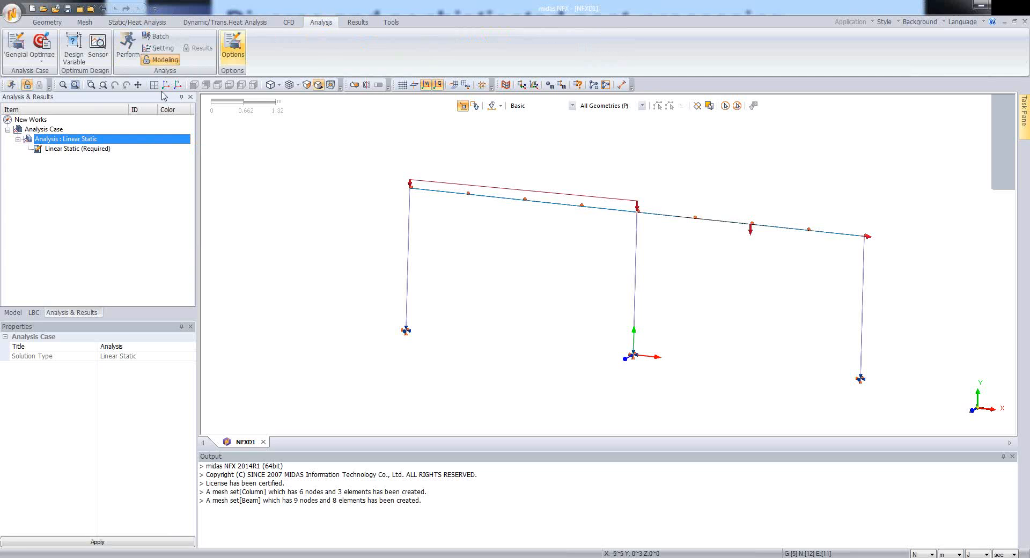
left_click(129, 54)
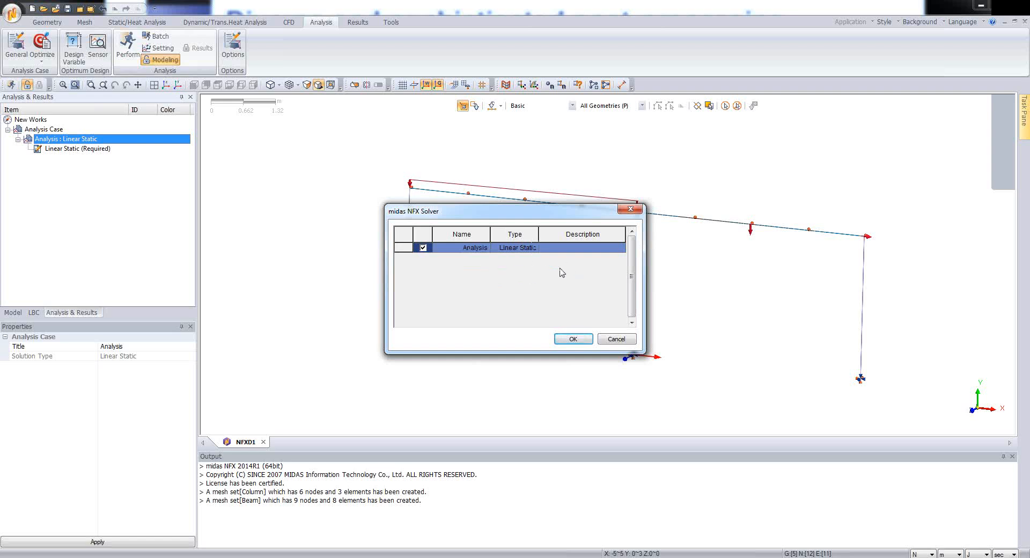
left_click(573, 338)
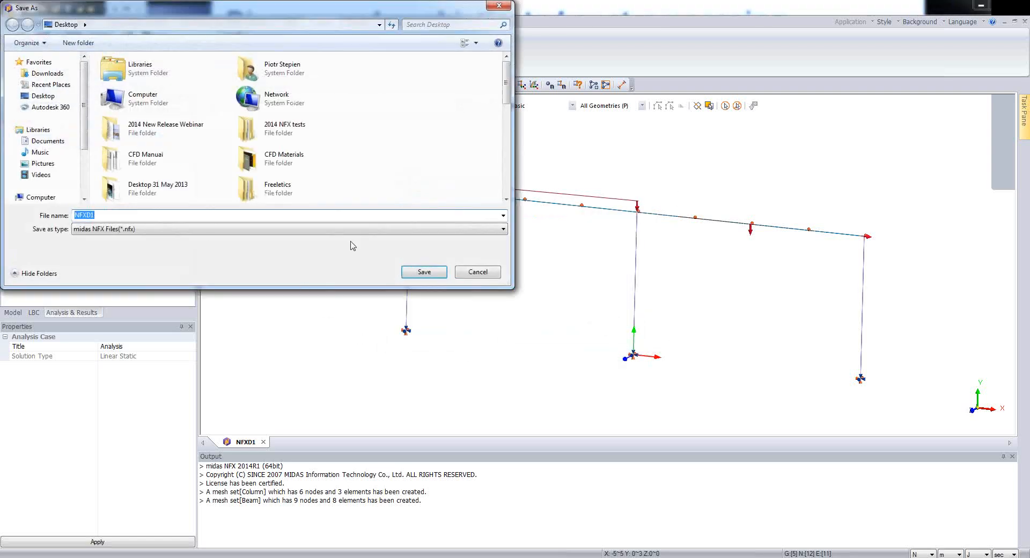
left_click(443, 272)
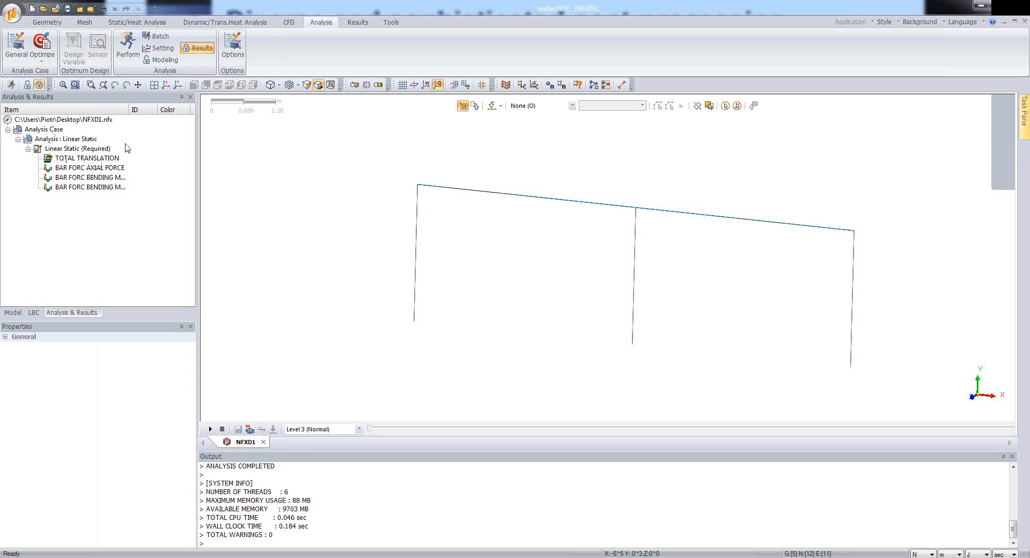
Display the Total Translation contour and show the section shapes of the Column and Beams properties
double_click(94, 158)
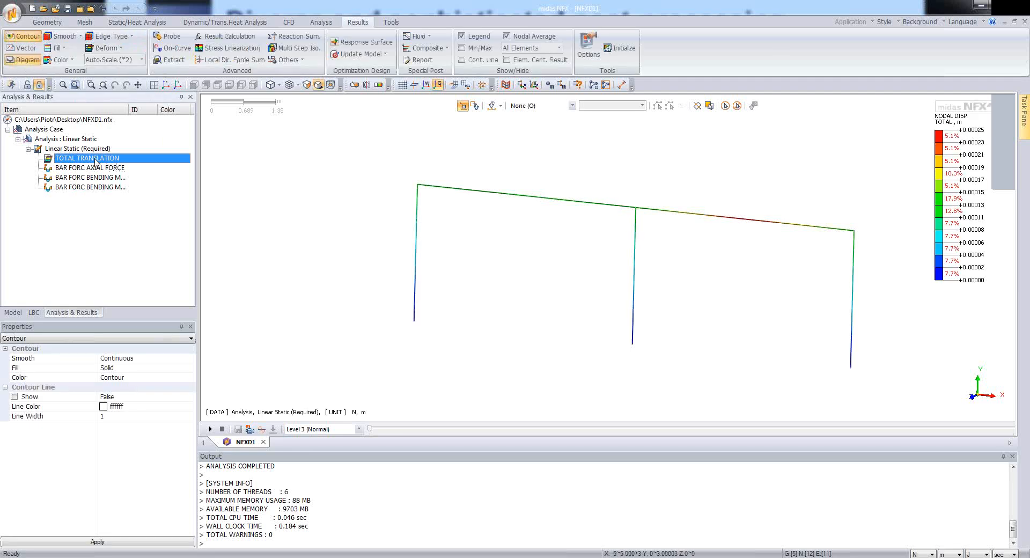
middle_click_drag(506, 220, 850, 271)
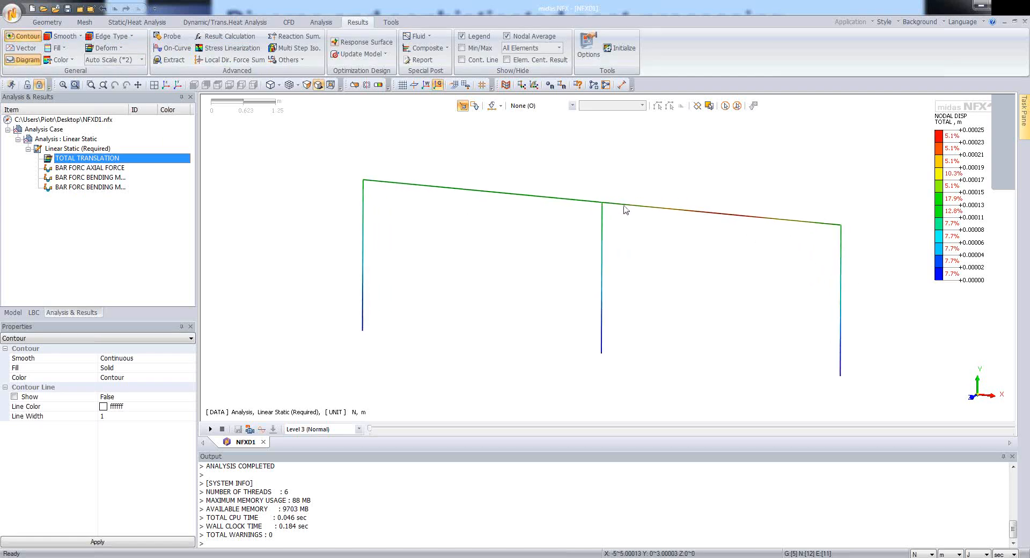
left_click(13, 313)
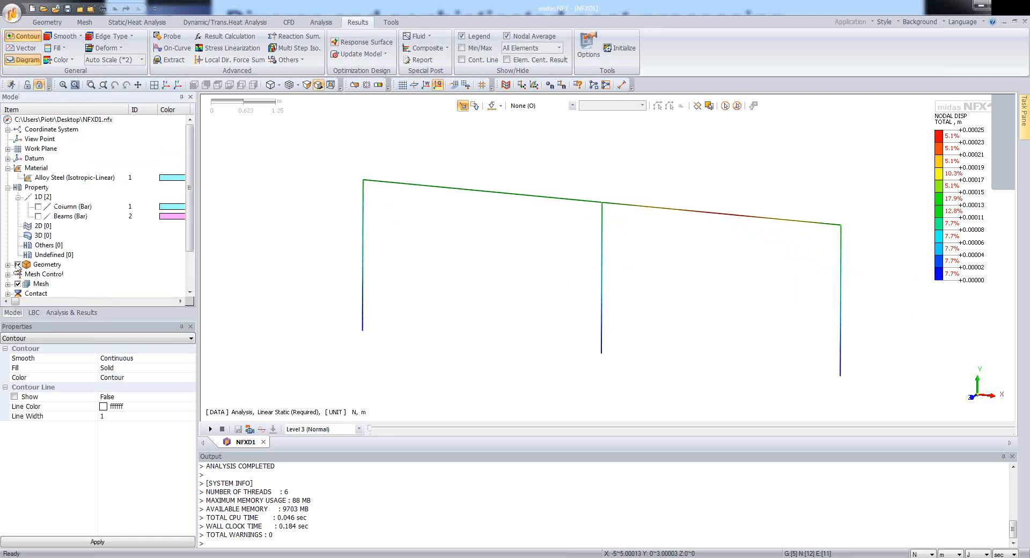
left_click(38, 207)
left_click(38, 217)
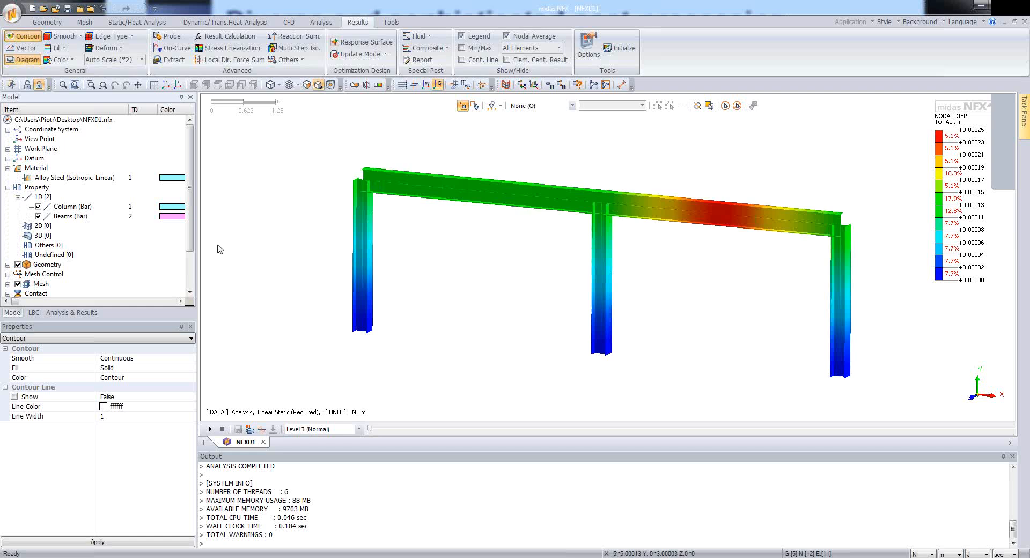
Show the frame's deformed shape with the deformation scale set to Auto Scale (*0.5)
mouse_move(437, 276)
middle_mouse_down()
mouse_move(409, 278)
mouse_move(419, 277)
middle_mouse_up()
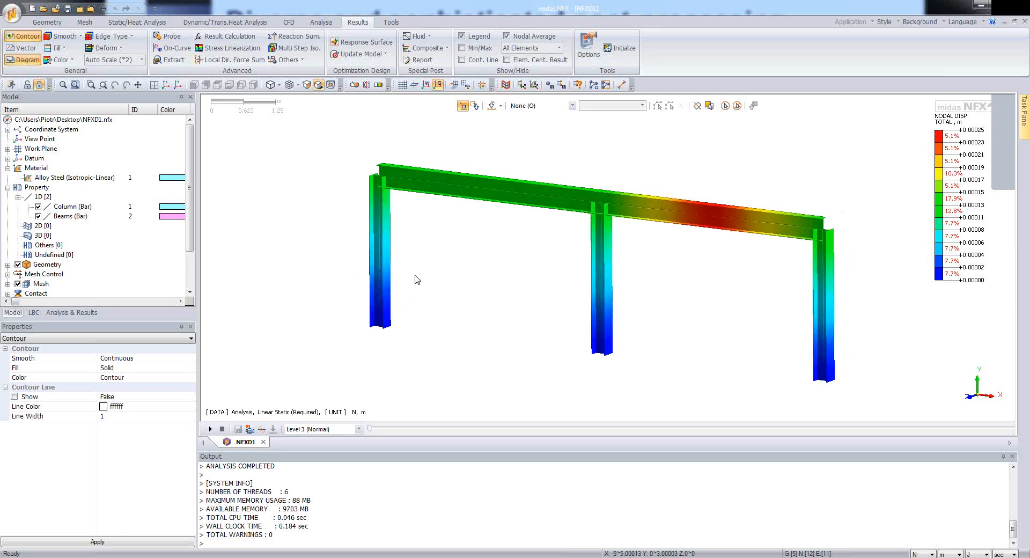
left_click(120, 61)
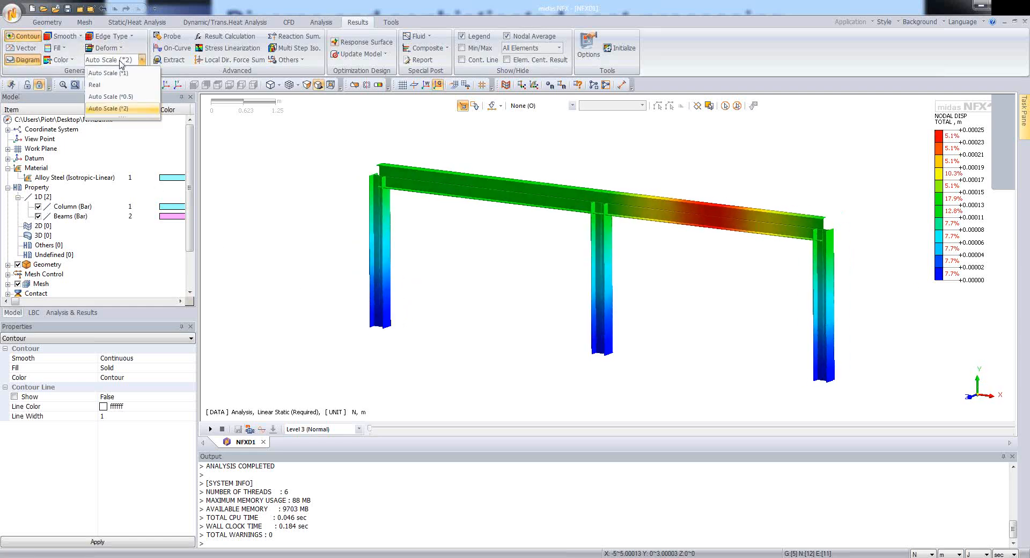
left_click(100, 97)
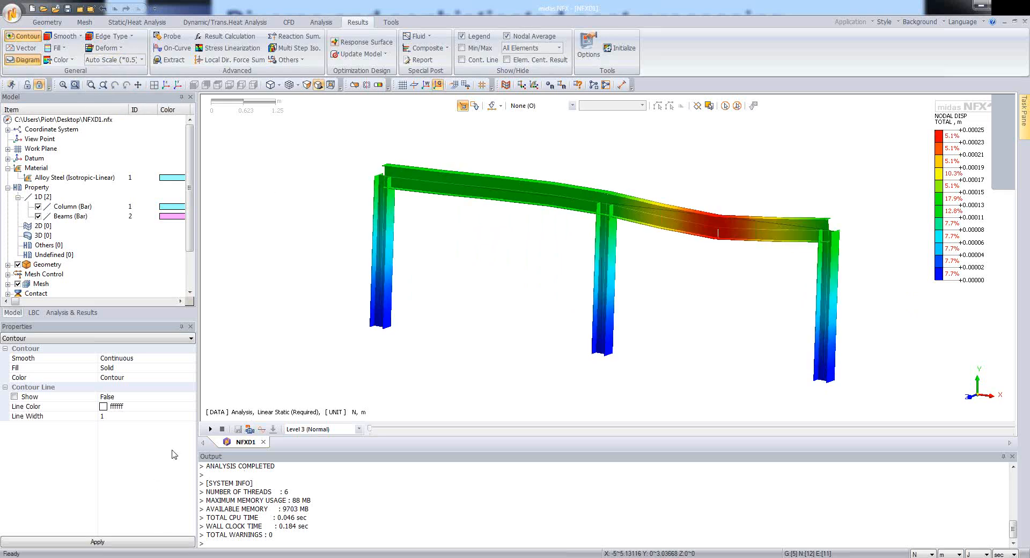
Play the animation of the frame's Total Translation results, stop it, and replay it
left_click(210, 430)
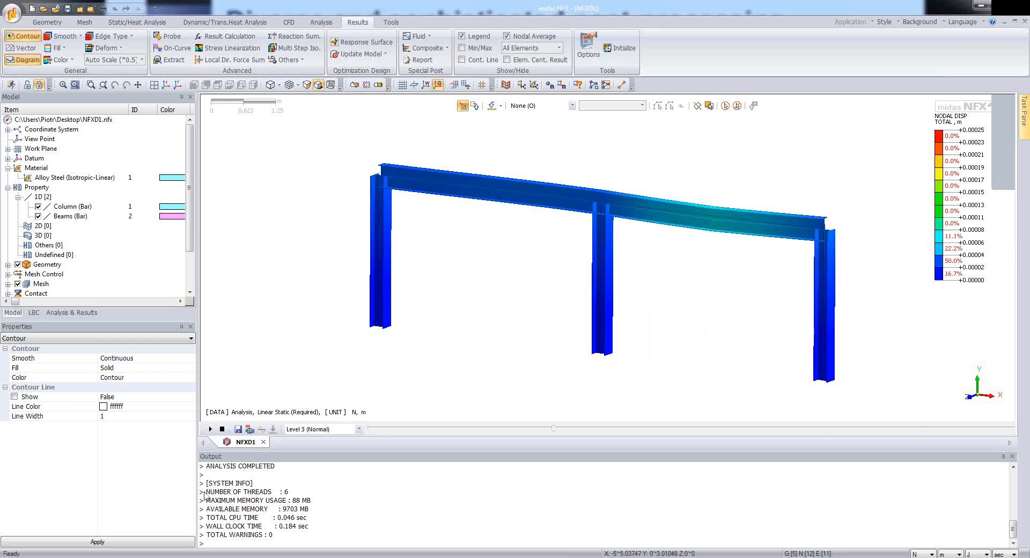
left_click(222, 428)
left_click(210, 429)
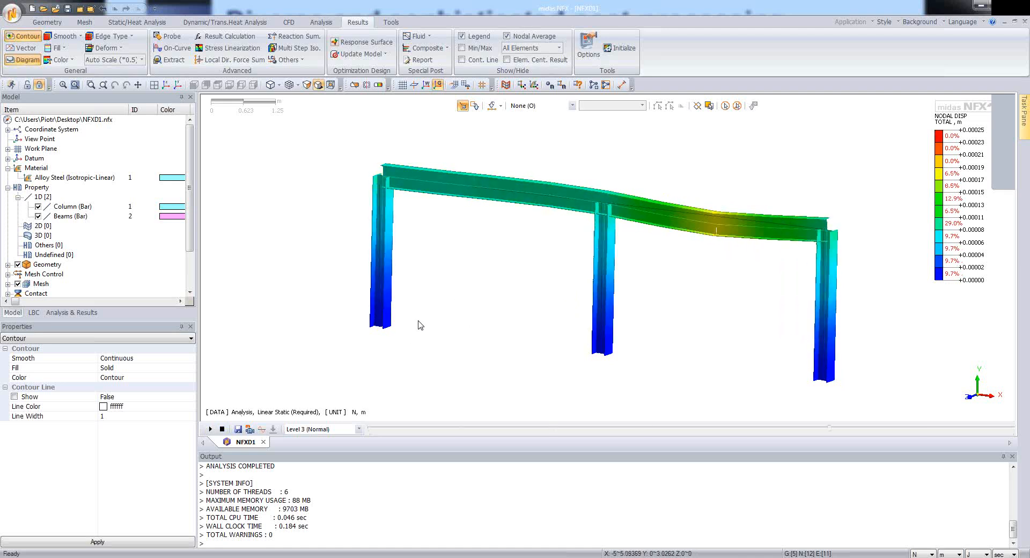
left_click(211, 429)
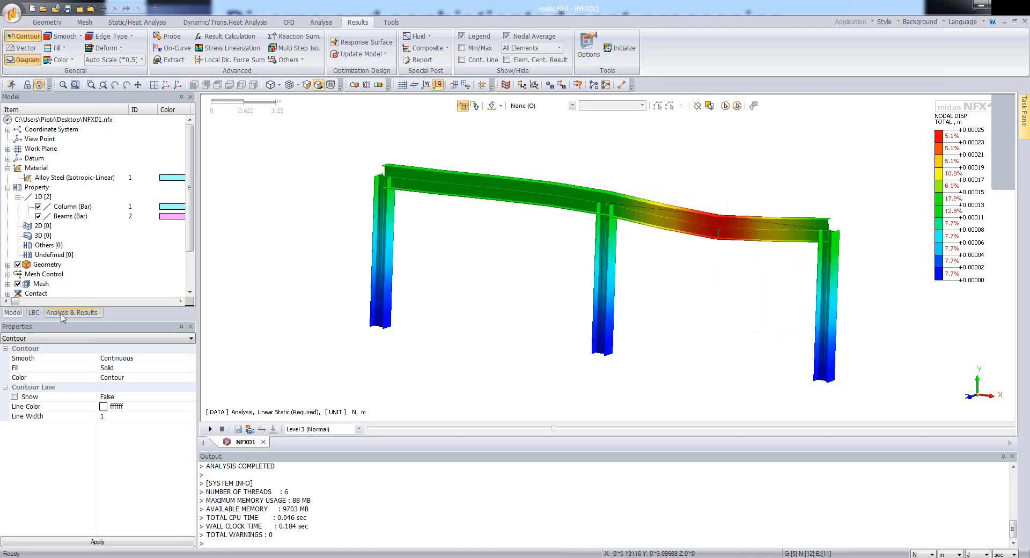
Display the bar force Bending Moment Y results of the Linear Static case, followed by Bending Moment Z
left_click(72, 312)
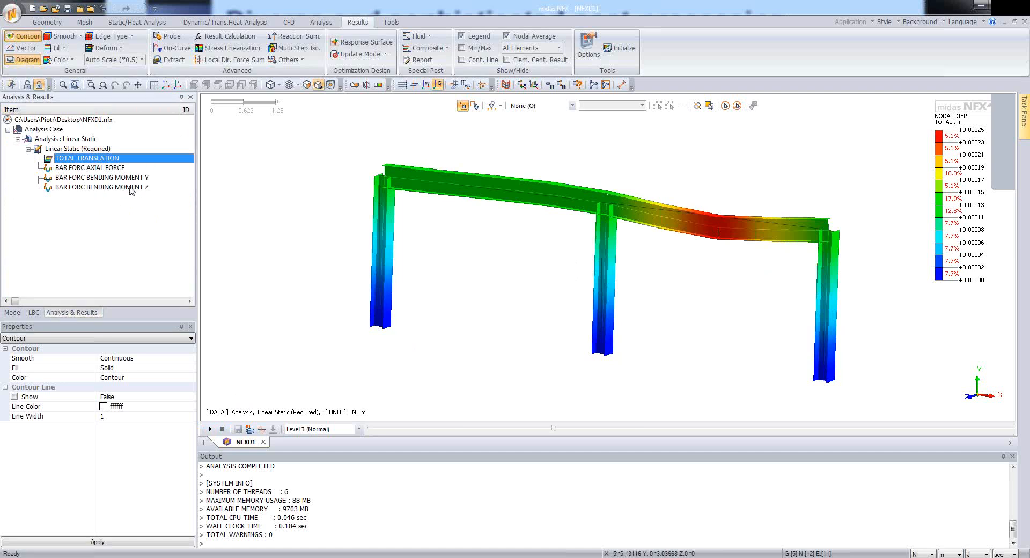
left_click(115, 177)
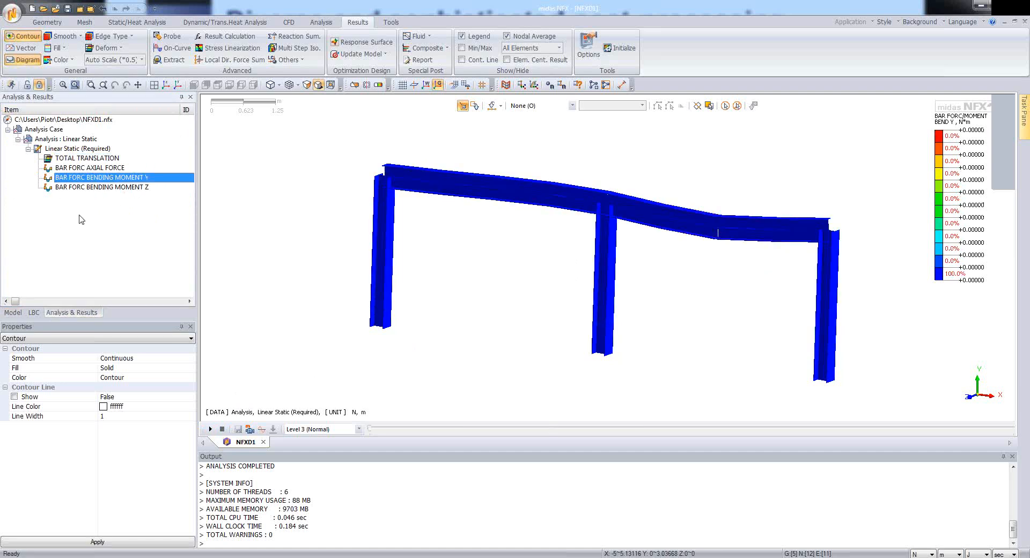
left_click(134, 188)
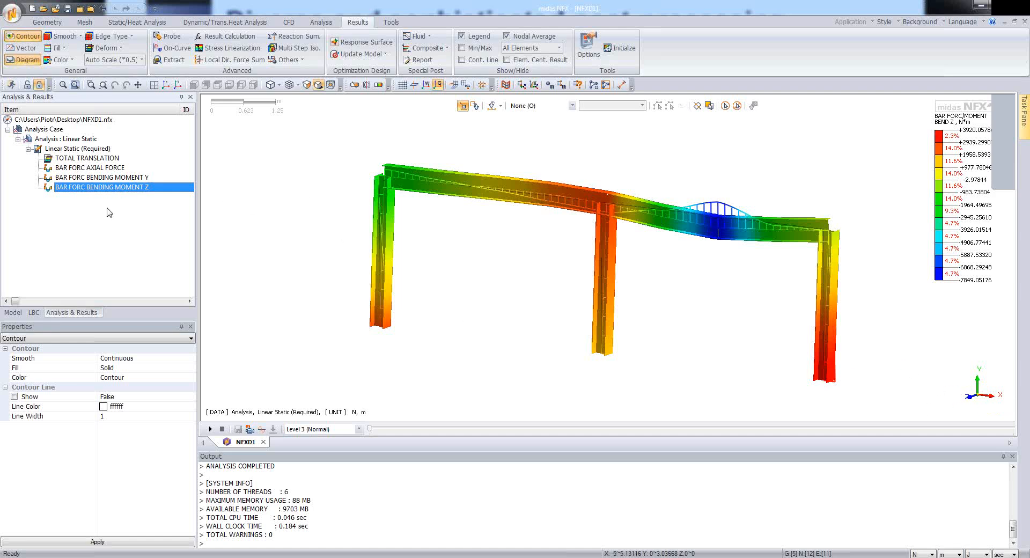
Hide the section shapes of the Column and Beams properties and animate the Bending Moment Z diagram
left_click(12, 313)
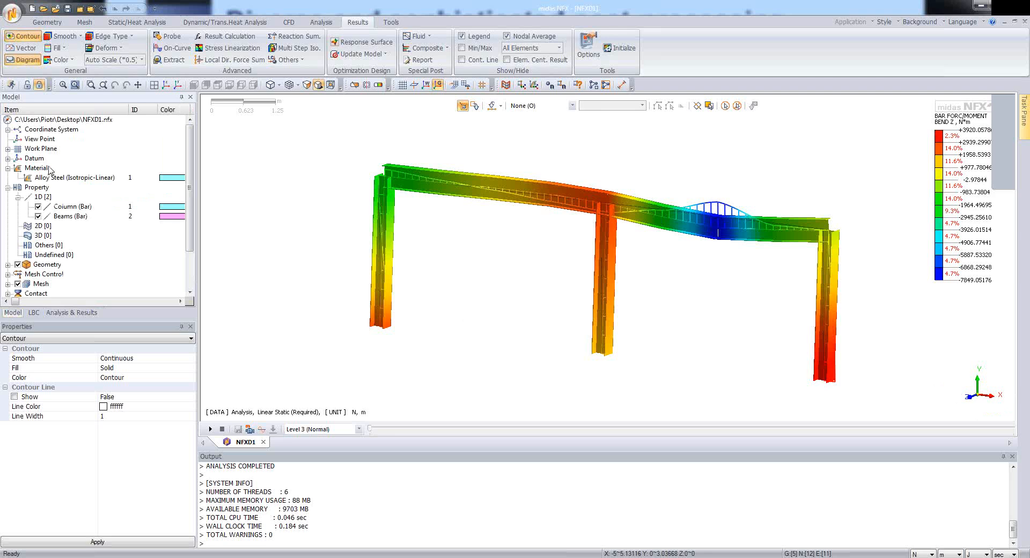
left_click(38, 206)
left_click(38, 216)
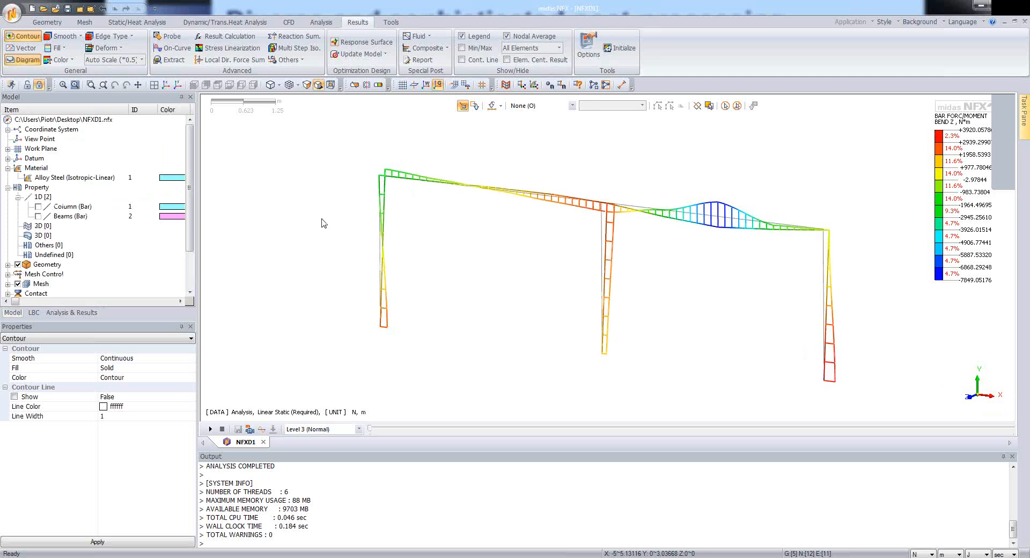
scroll(418, 223, "up", 1)
scroll(561, 162, "up", 1)
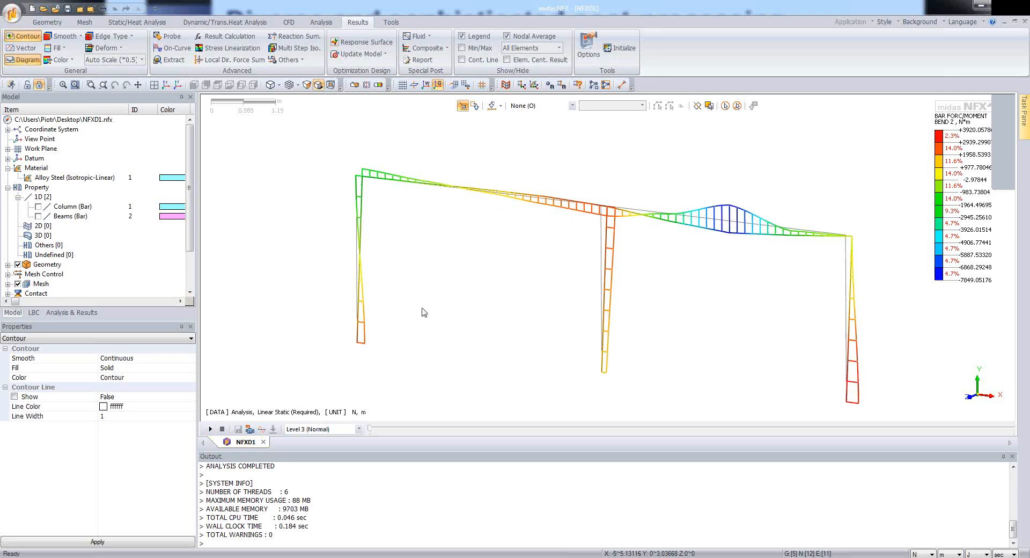
left_click(209, 429)
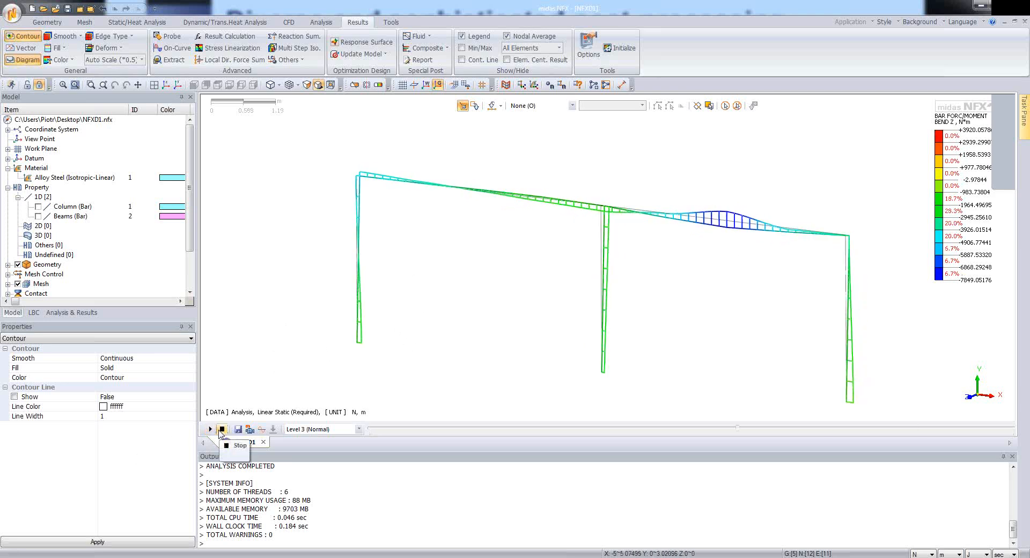
Insert all available analysis results into the Linear Static (Required) results and enlarge the results tree
left_click(78, 313)
right_click(87, 150)
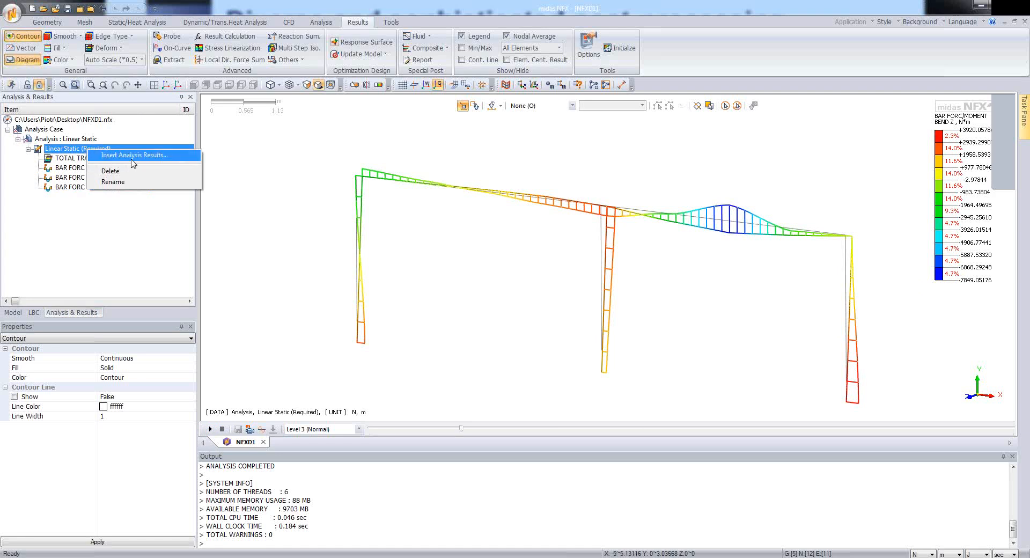
left_click(134, 157)
left_click_drag(494, 164, 494, 128)
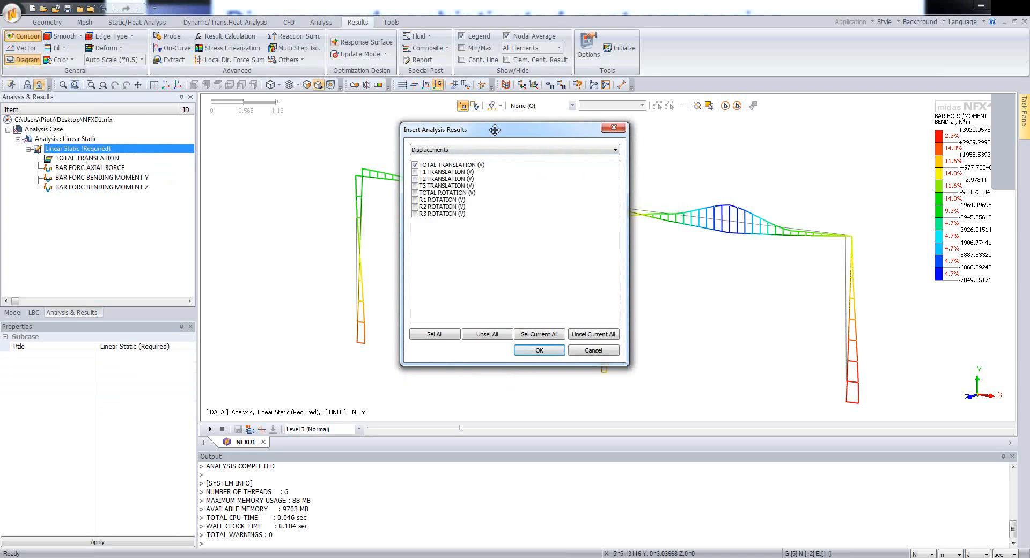
left_click(489, 150)
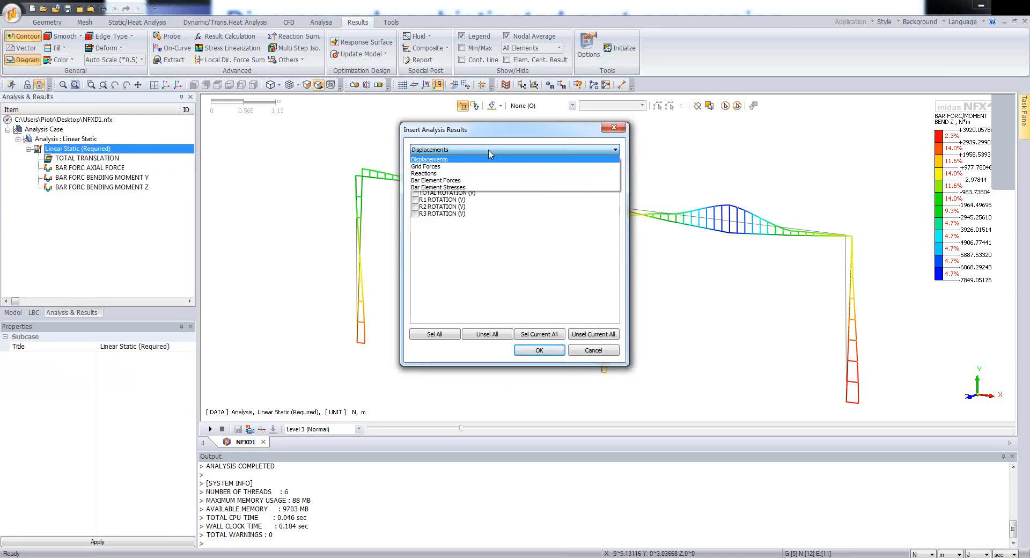
left_click(489, 151)
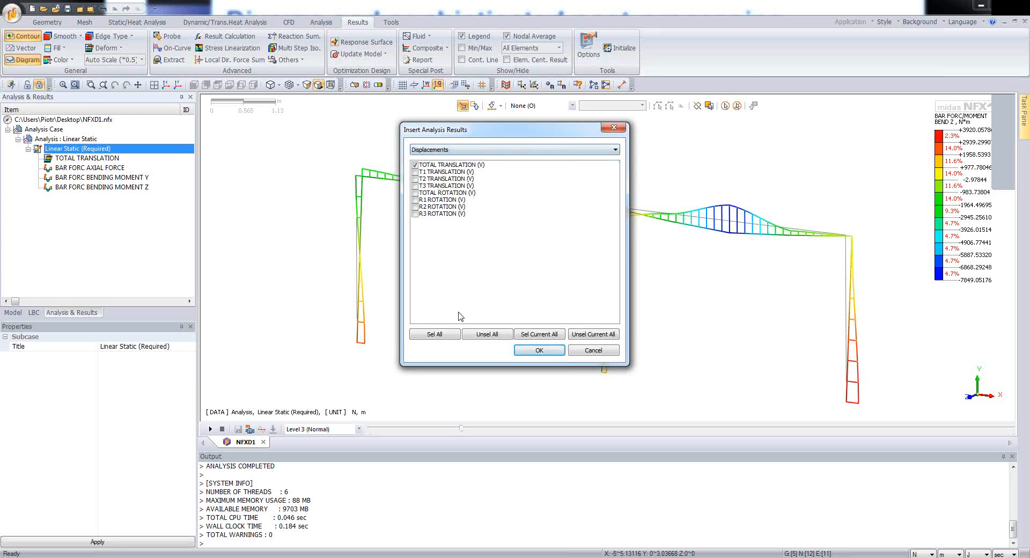
left_click(435, 335)
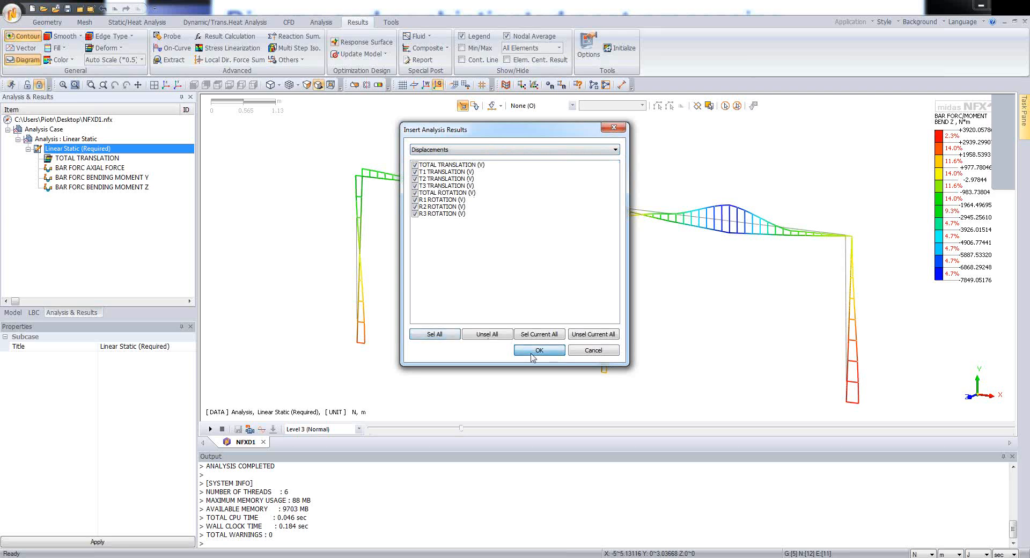
left_click(540, 349)
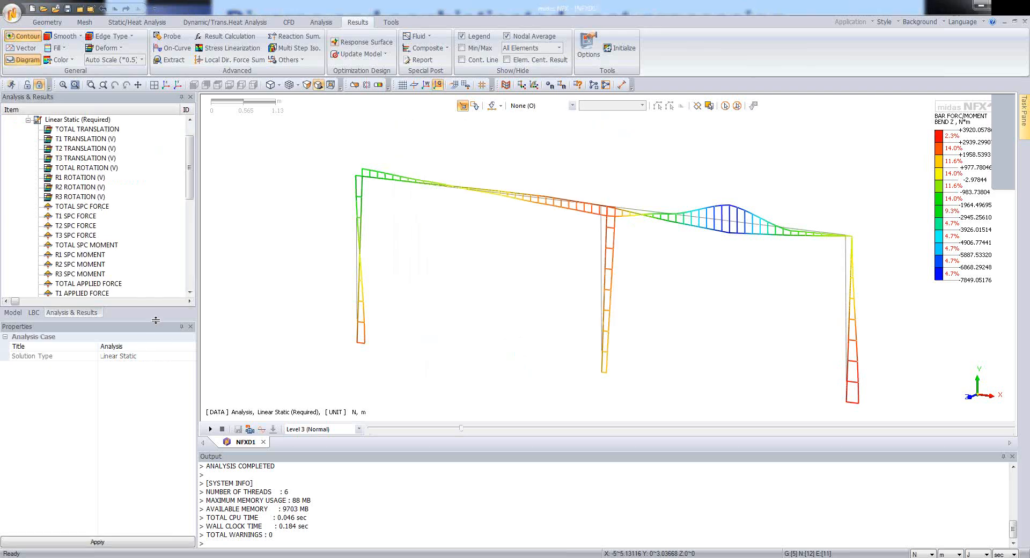
left_click_drag(155, 321, 160, 401)
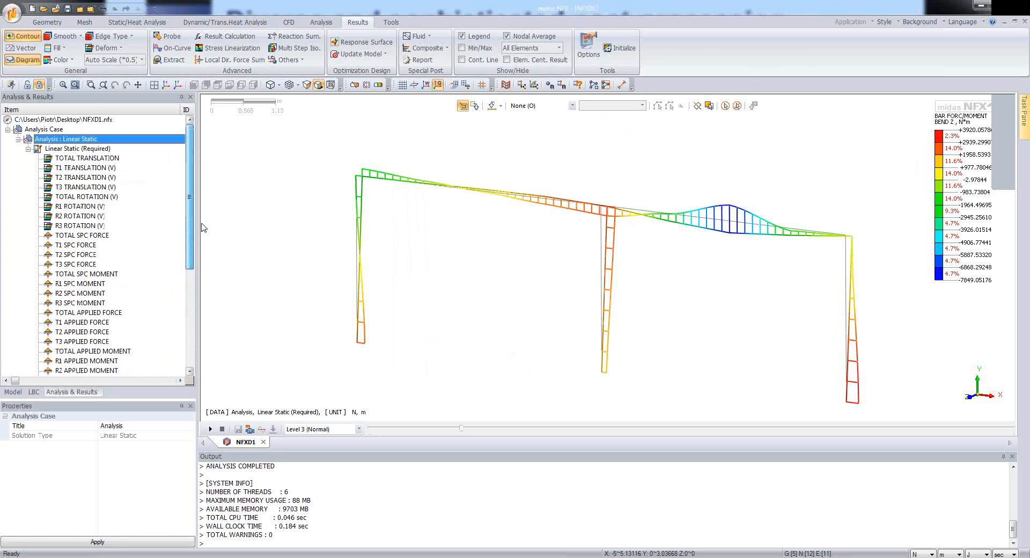
Review the T1 Translation, bar Axial Force and bar Von Mises stress results on the frame
left_click(94, 168)
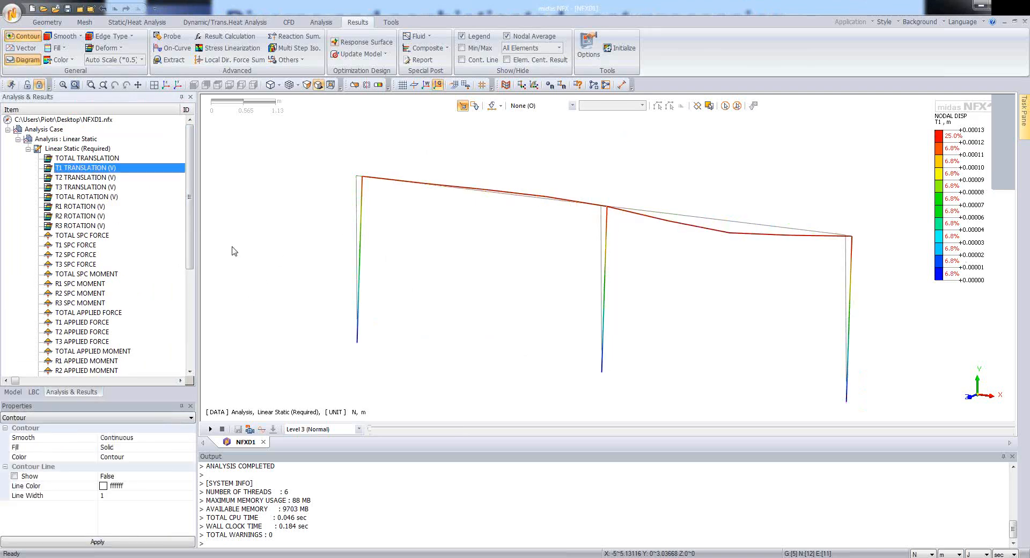
left_click_drag(191, 252, 187, 300)
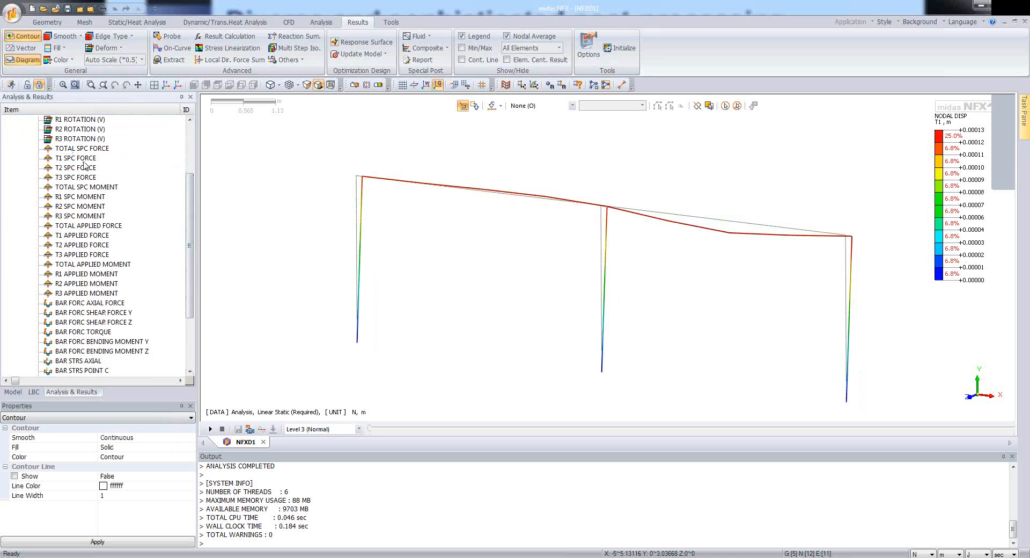
scroll(94, 215, "down", 3)
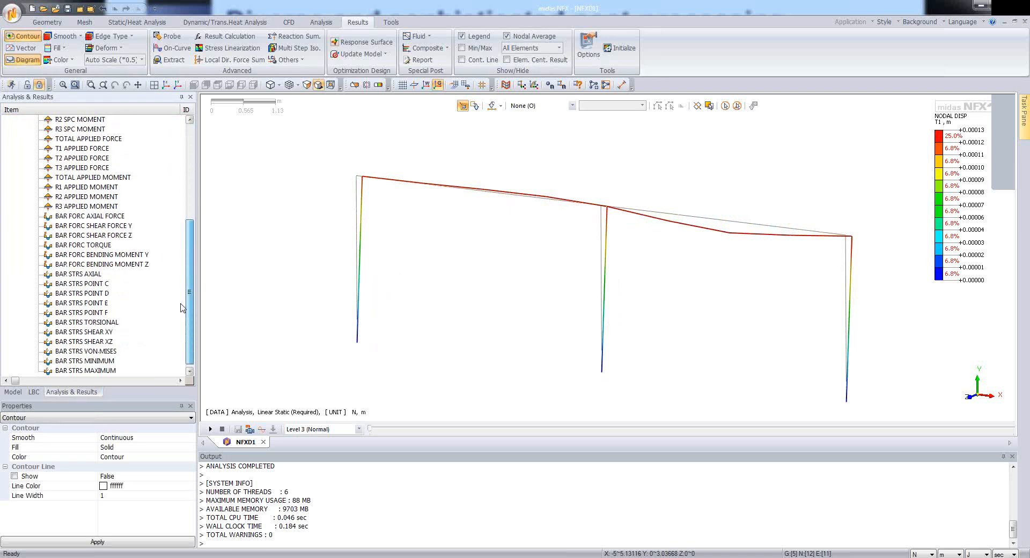
left_click(95, 216)
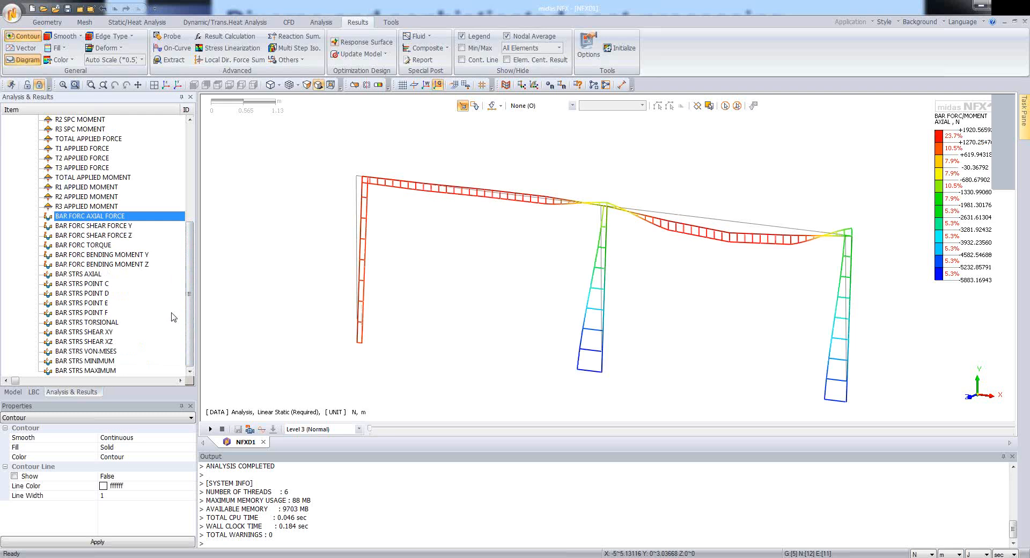
left_click(114, 352)
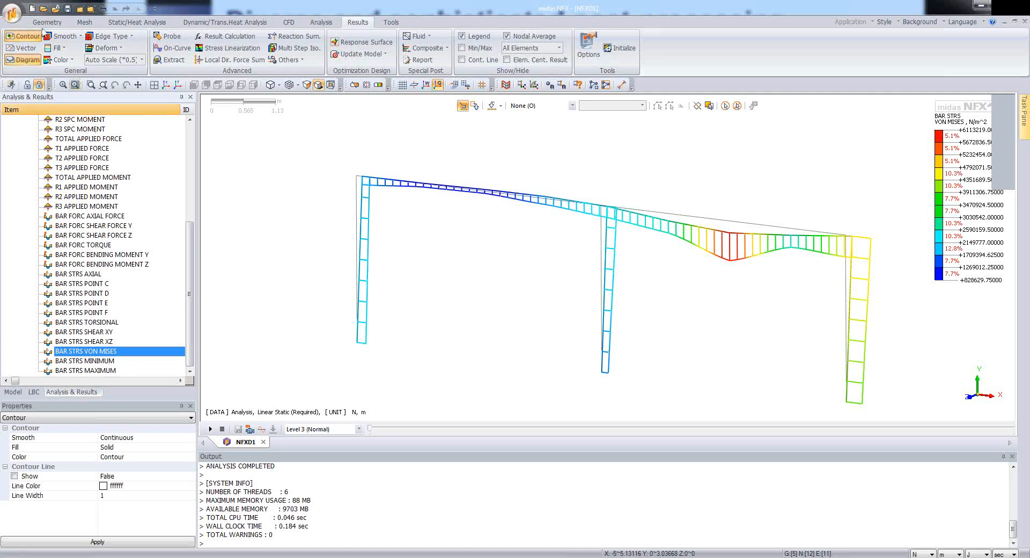
Create a new 2D model with N, mm, J and sec units and show its model tree
left_click(32, 9)
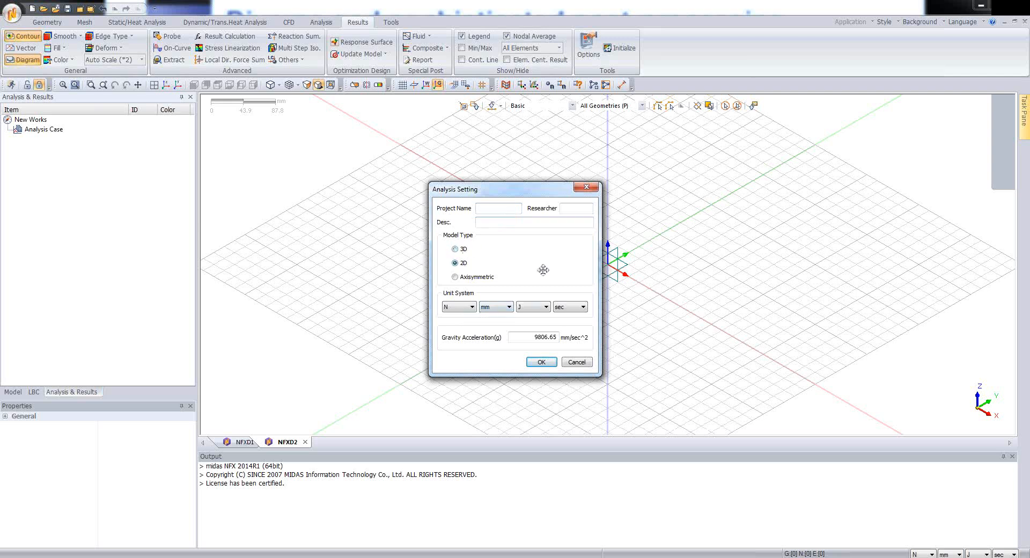
left_click(538, 362)
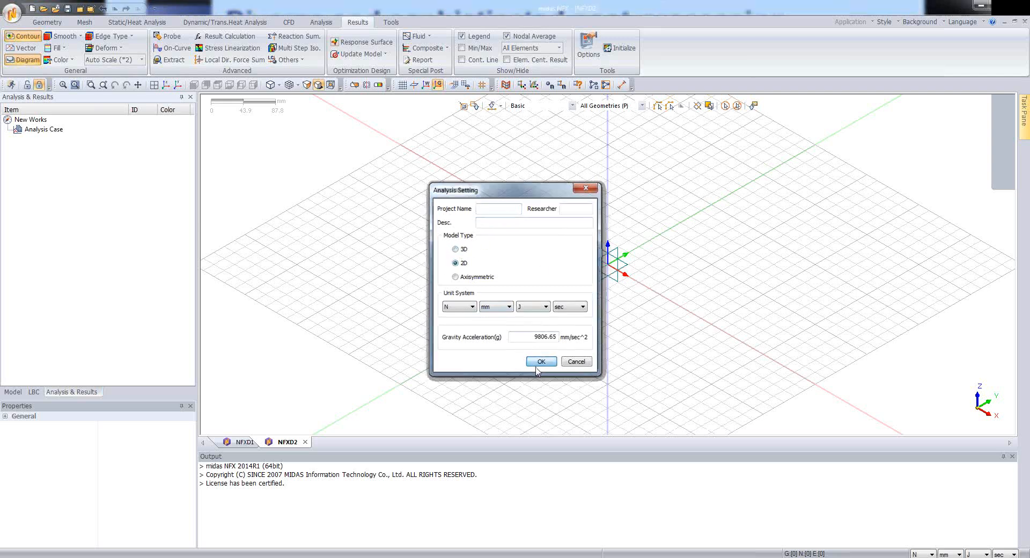
left_click(18, 392)
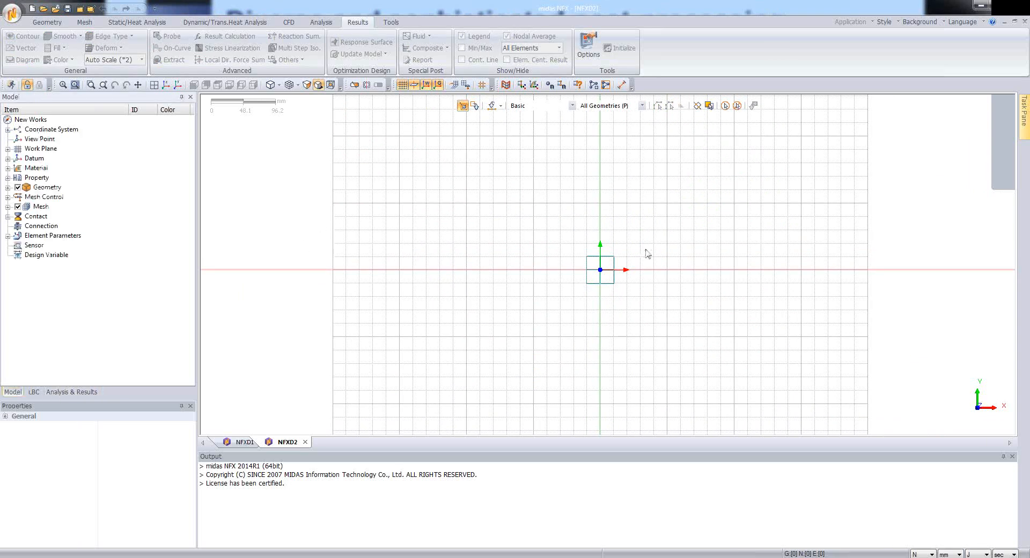
Draw a rectangle from corner 0, 0 to the relative opposite corner 10,30 without making a face
left_click(57, 22)
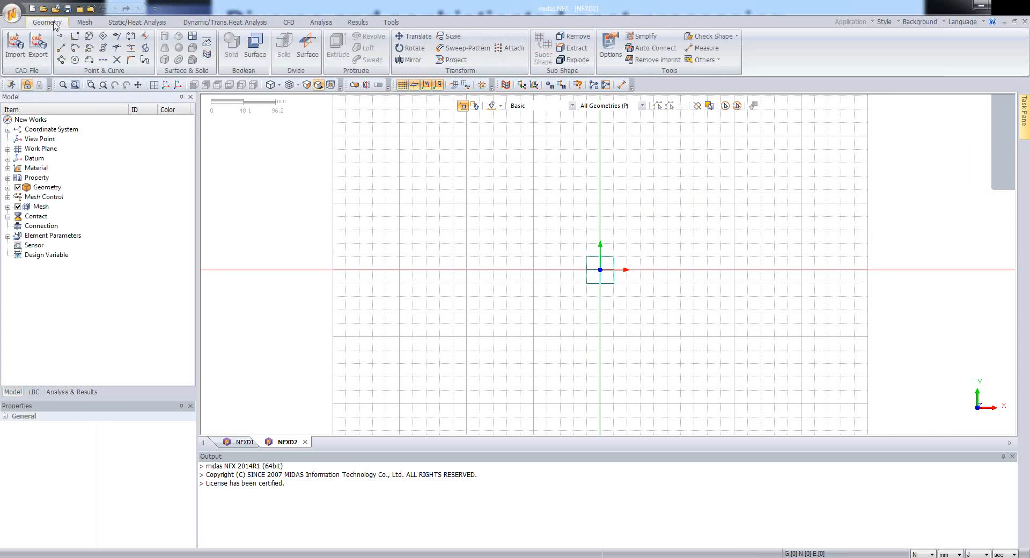
left_click(76, 37)
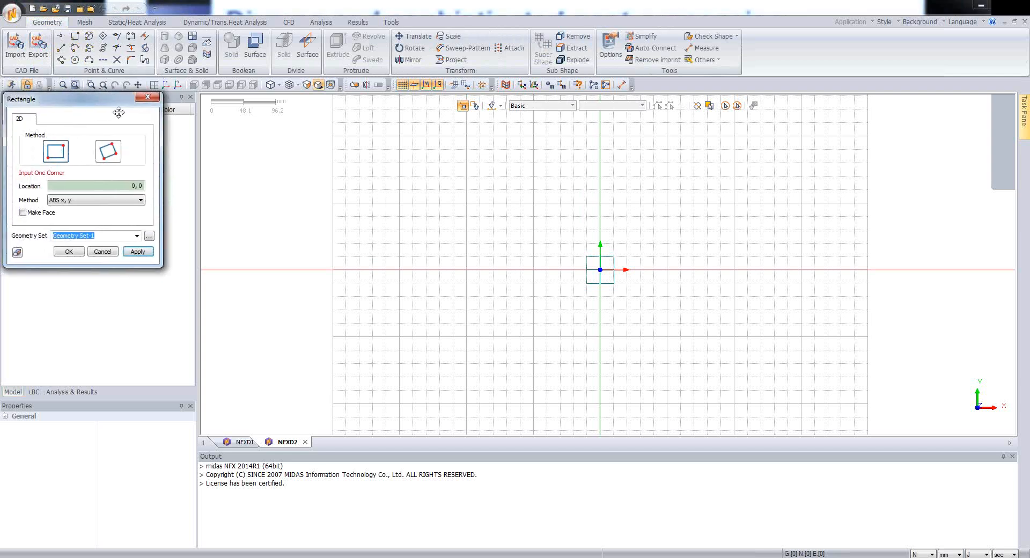
left_click_drag(481, 177, 398, 155)
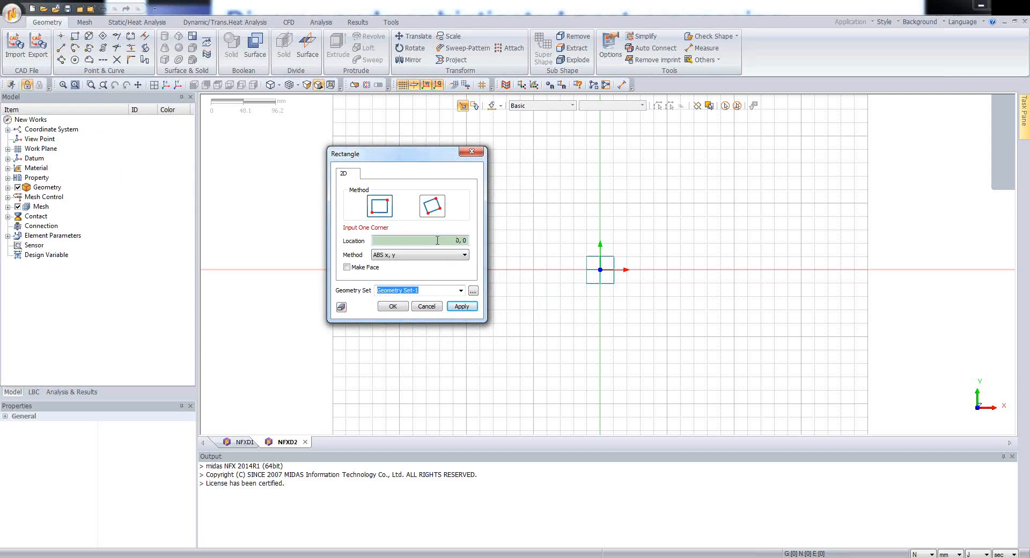
left_click(462, 306)
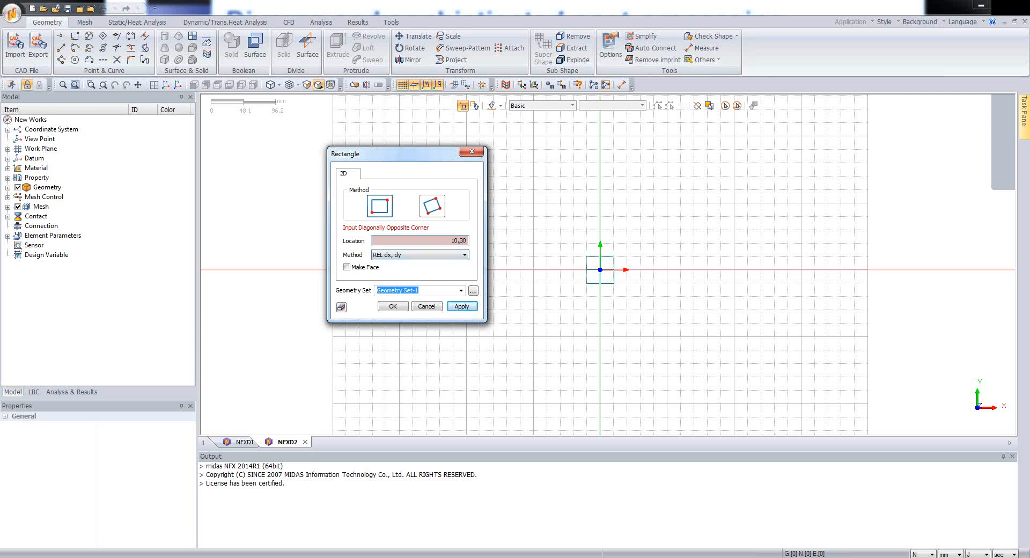
left_click(396, 306)
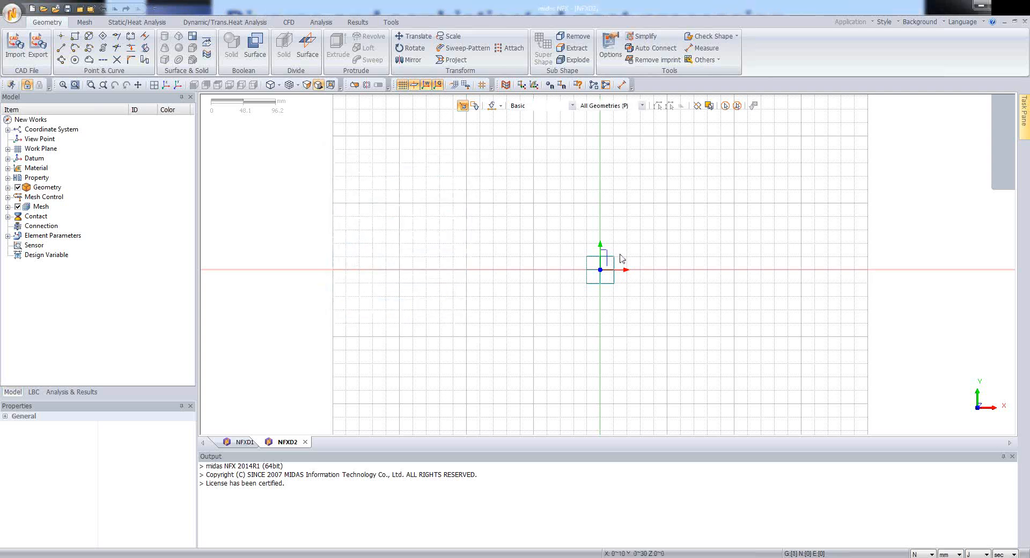
Hide the work plane grid and the datum axes and planes around the rectangle
scroll(621, 258, "up", 5)
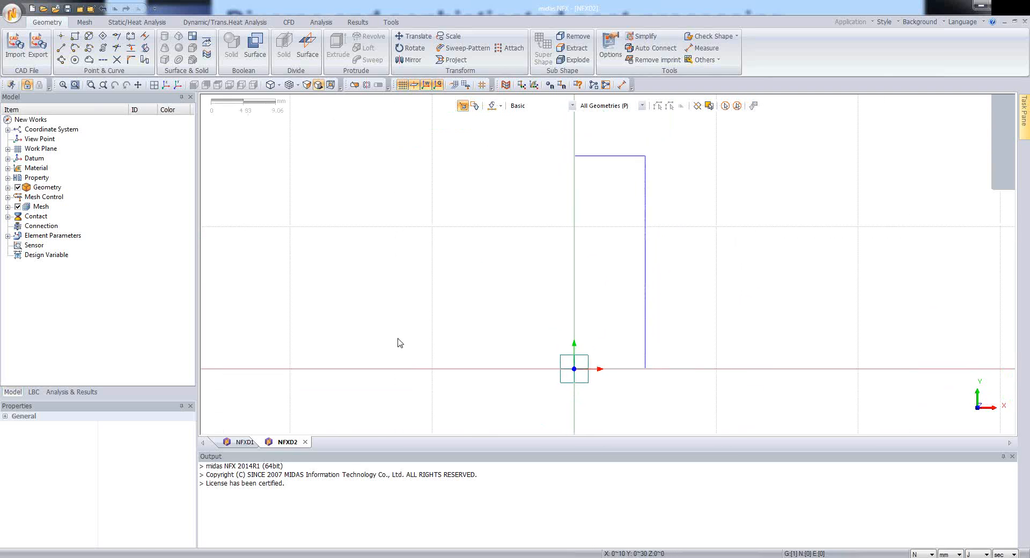
left_click(402, 86)
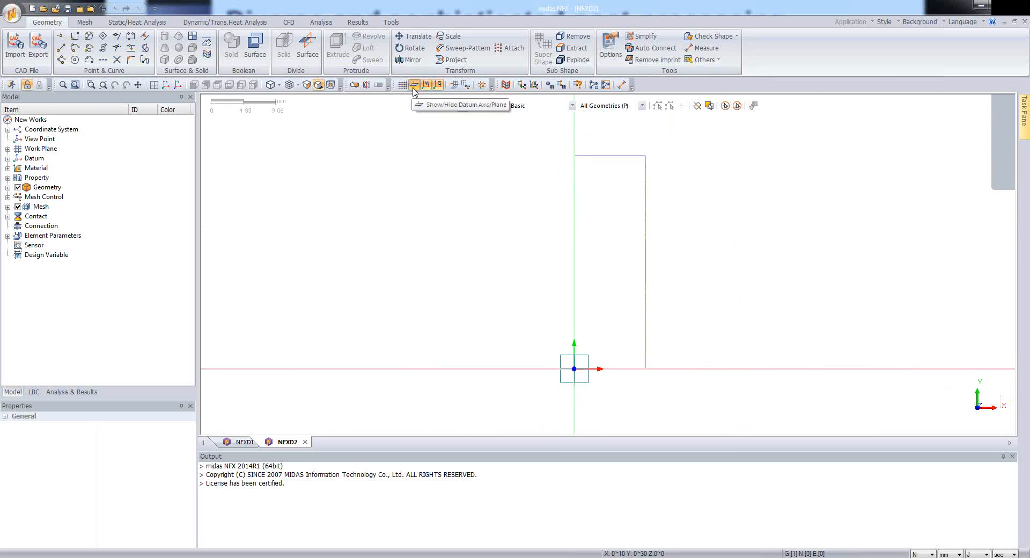
left_click(414, 85)
scroll(460, 196, "down", 1)
scroll(457, 192, "down", 1)
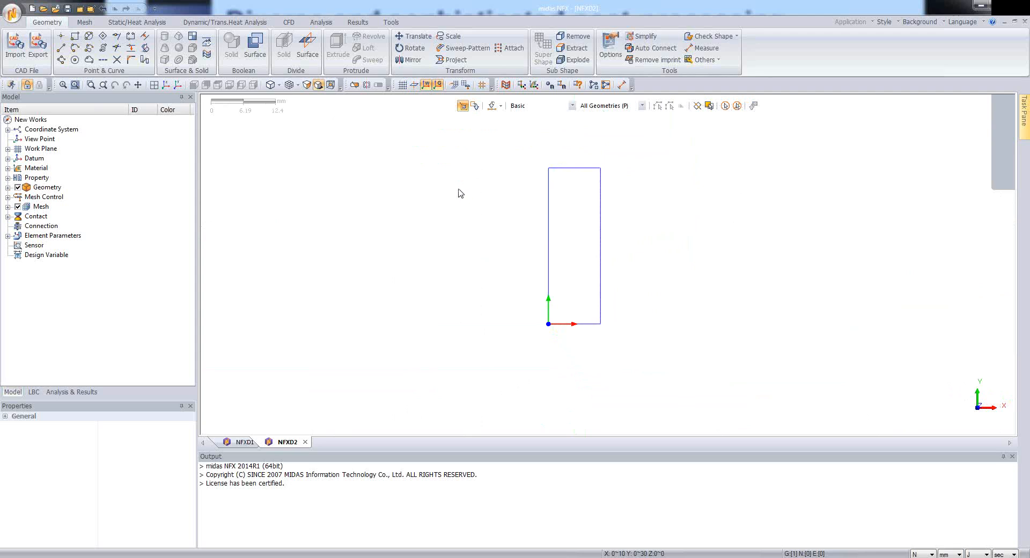
scroll(458, 189, "up", 1)
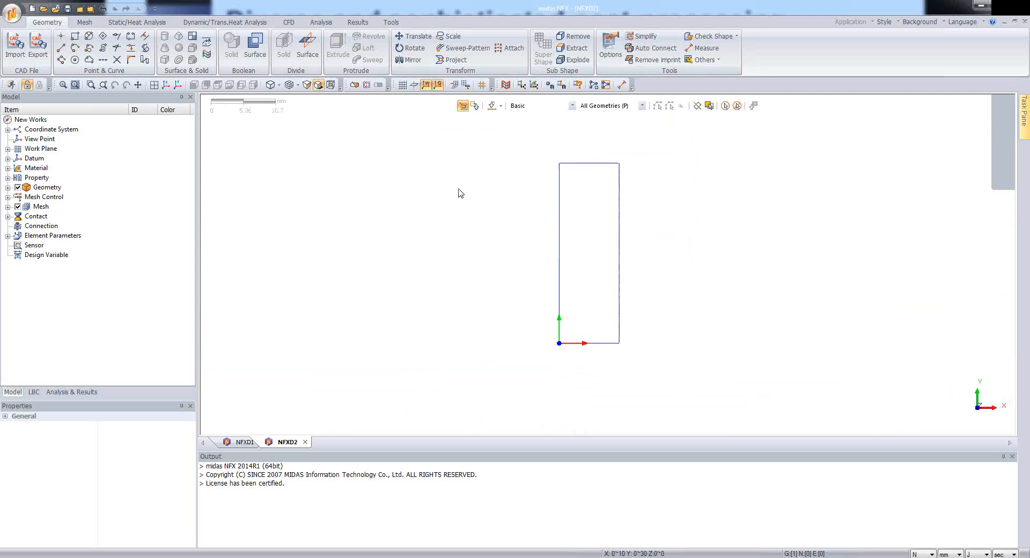
Draw a circle of radius 5 mm centred at 0, 0 without making a face
left_click(74, 60)
left_click_drag(66, 102, 341, 180)
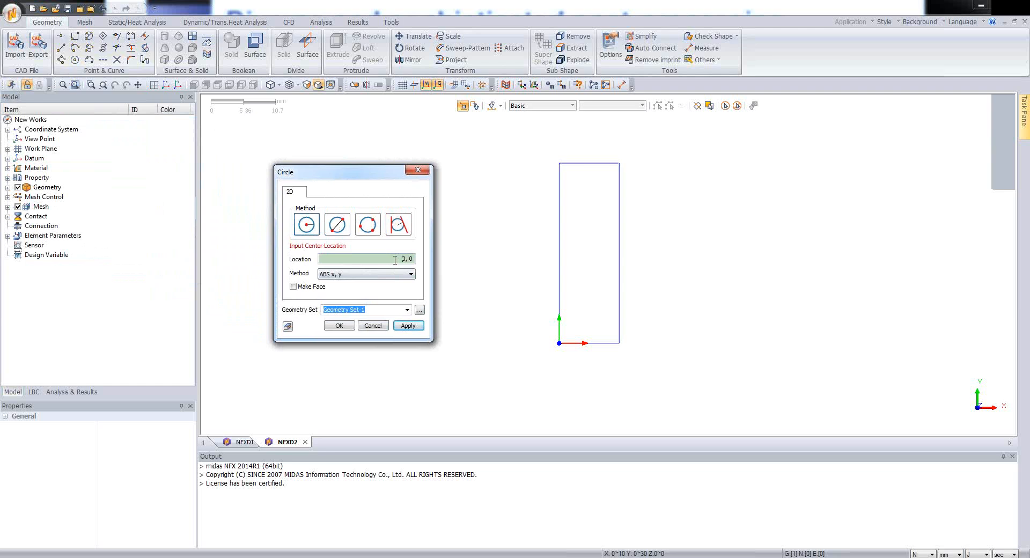
left_click(407, 326)
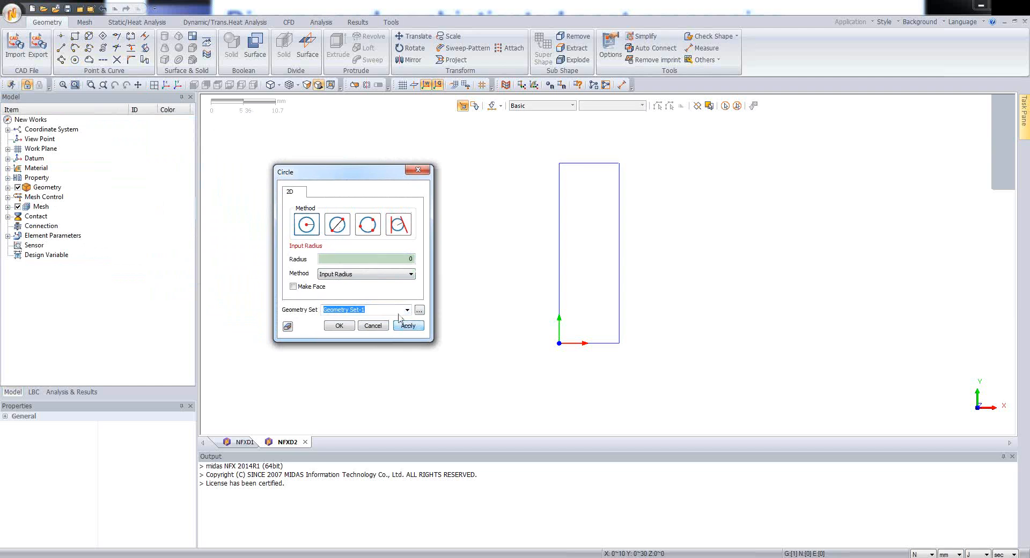
left_click(385, 262)
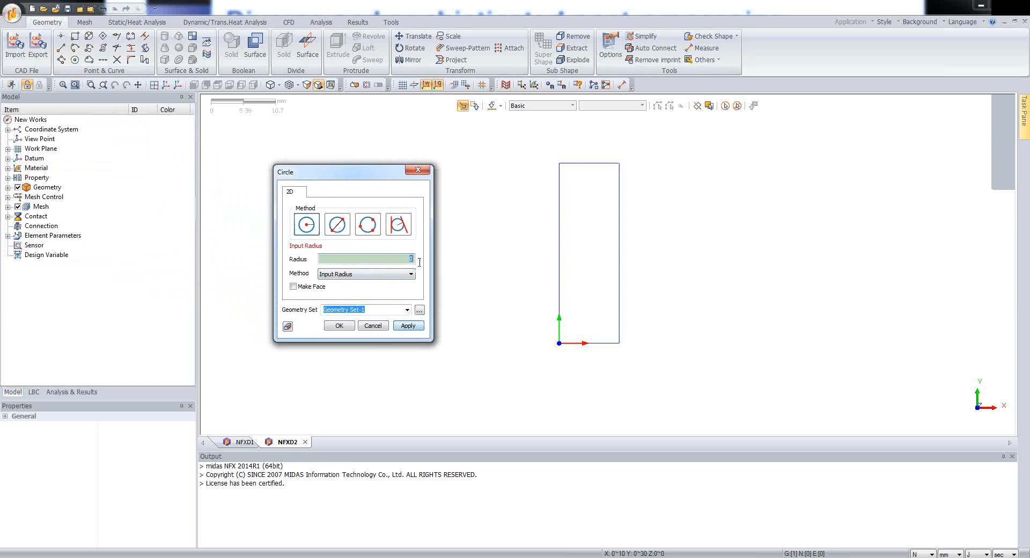
left_click(352, 326)
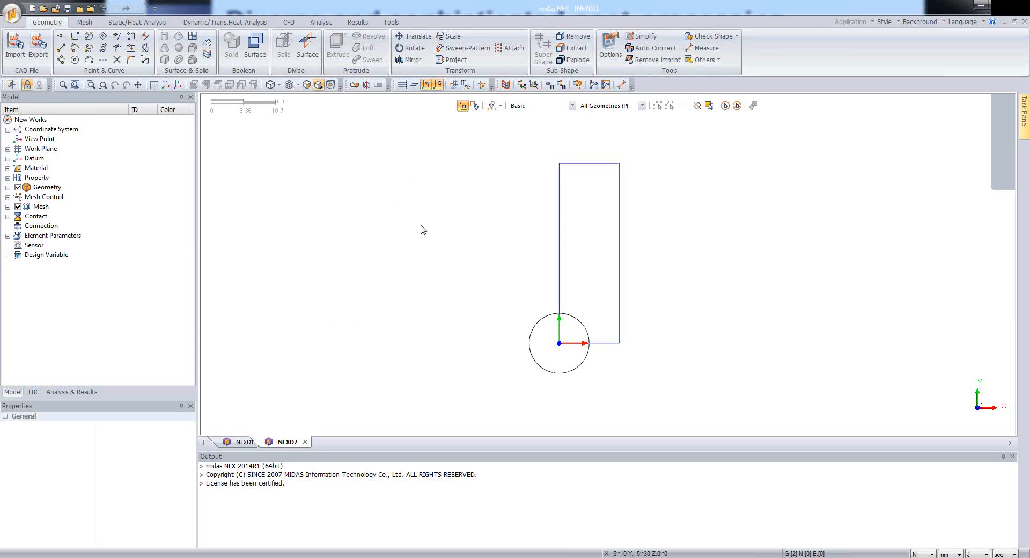
Intersect the circle and the rectangle so their curves are split where they cross
left_click(116, 60)
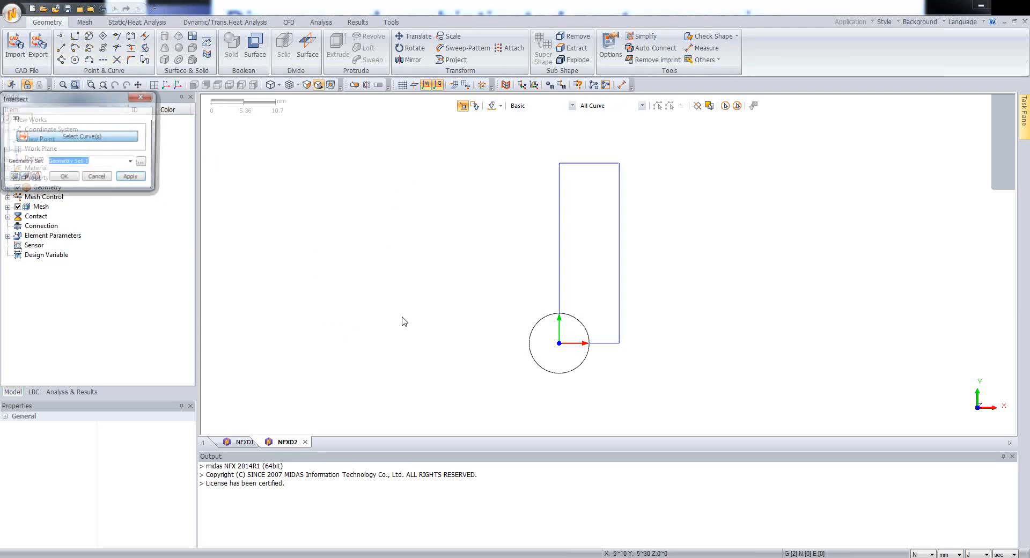
left_click_drag(475, 261, 607, 394)
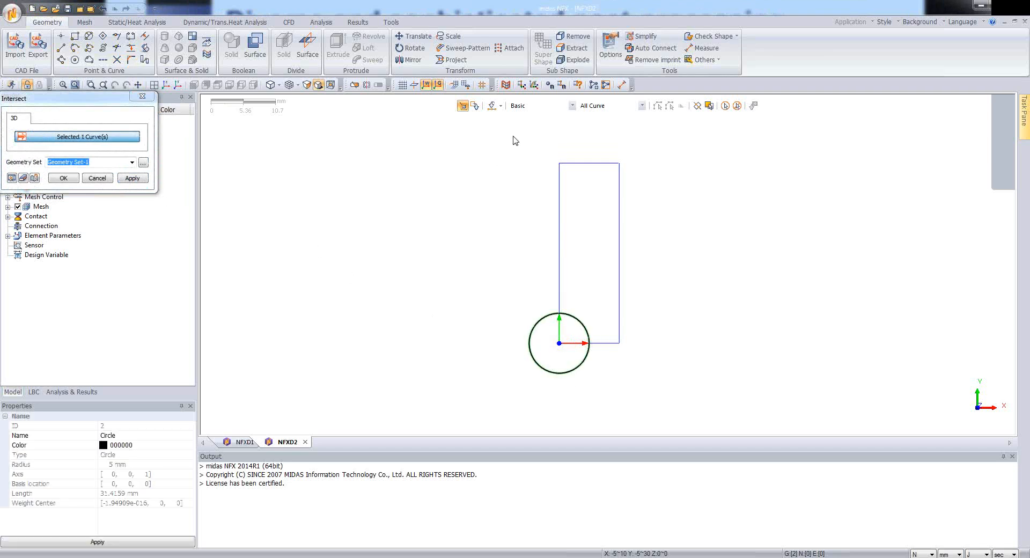
left_click_drag(513, 136, 674, 392)
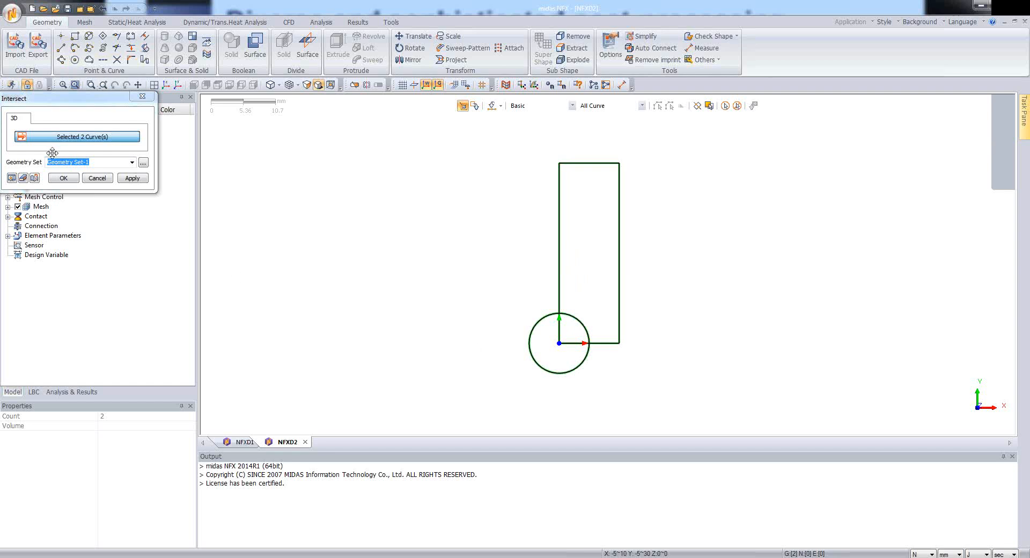
left_click(64, 178)
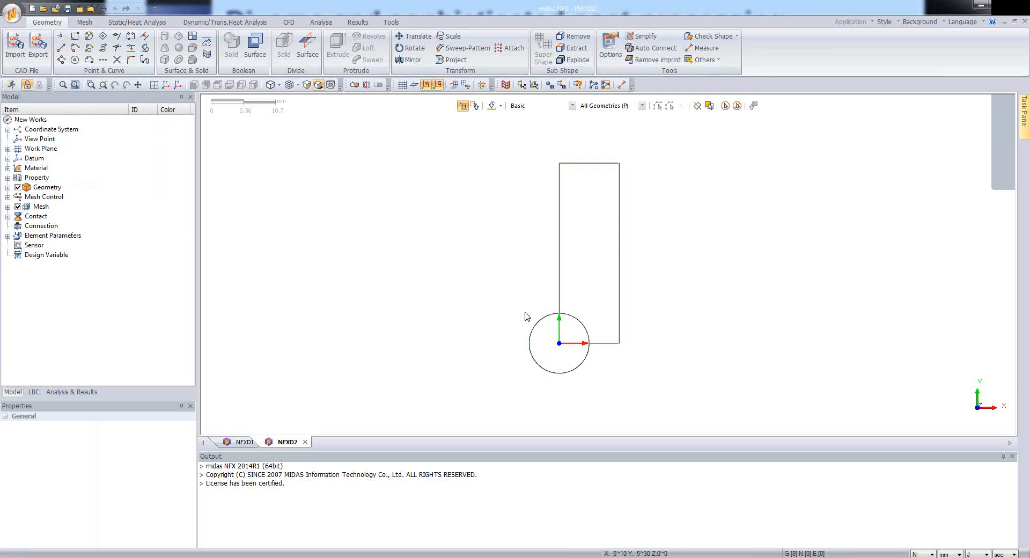
Delete the three-quarter outer arc and the two rectangle segments inside the circle, and hide the origin axes
left_click(539, 321)
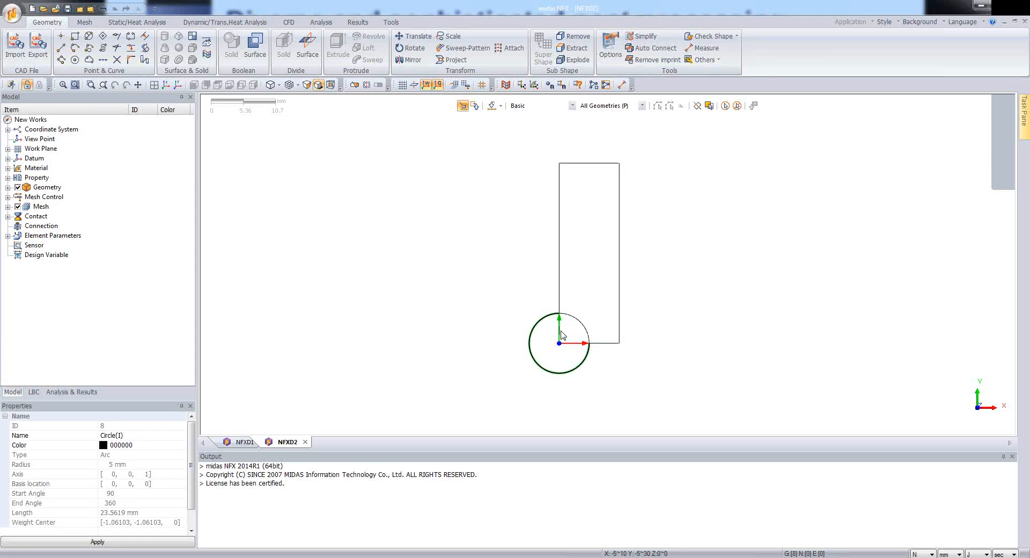
left_click(559, 328)
left_click(566, 344)
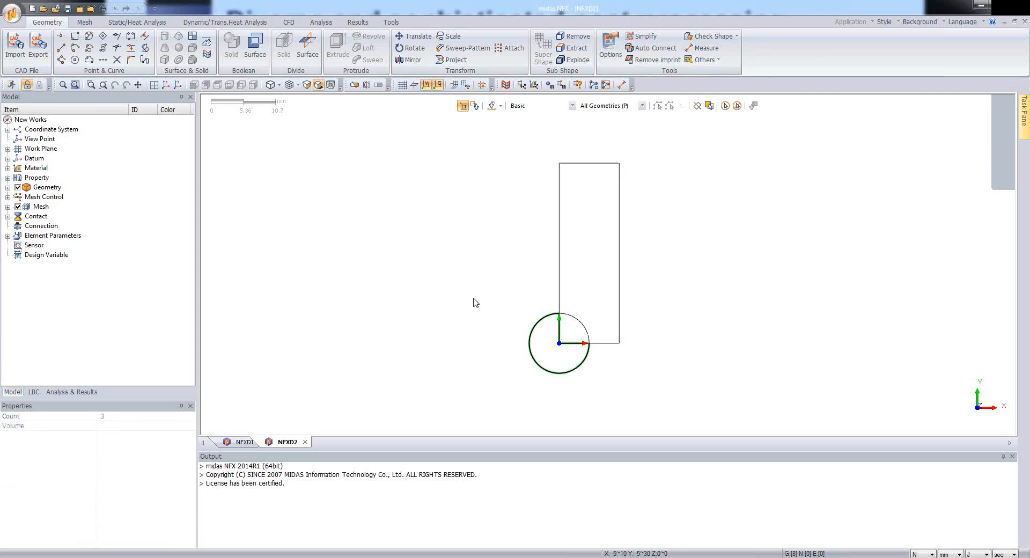
key("Delete")
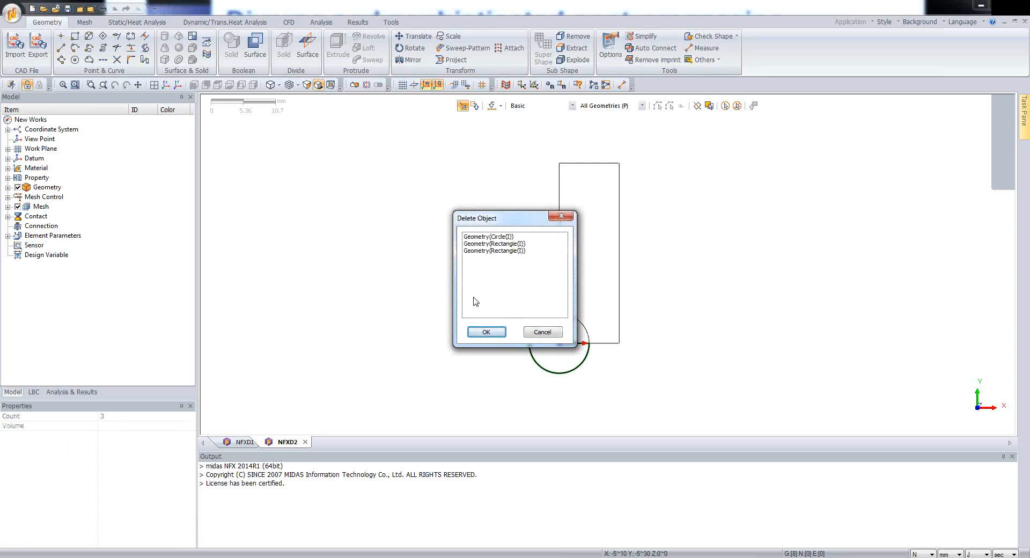
key("Return")
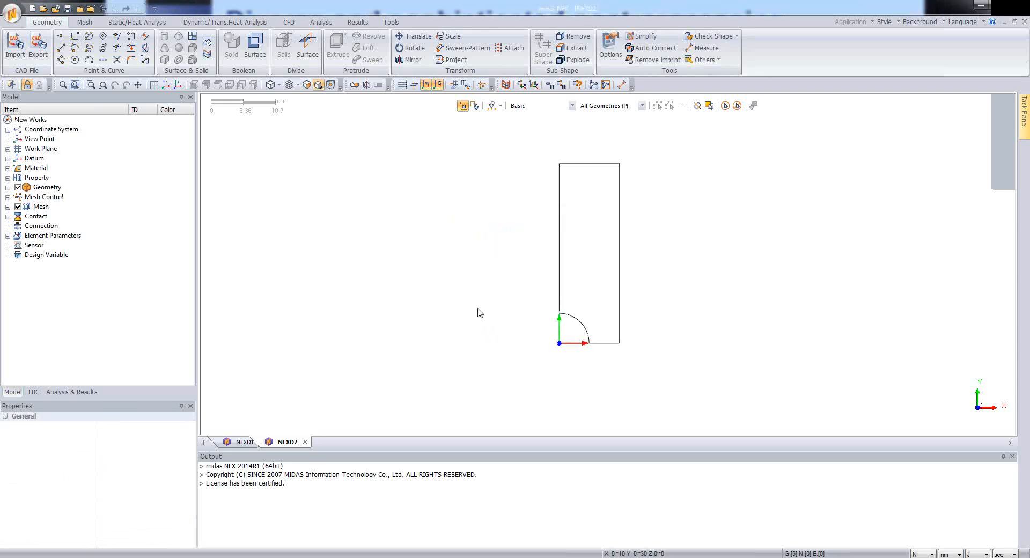
left_click(426, 86)
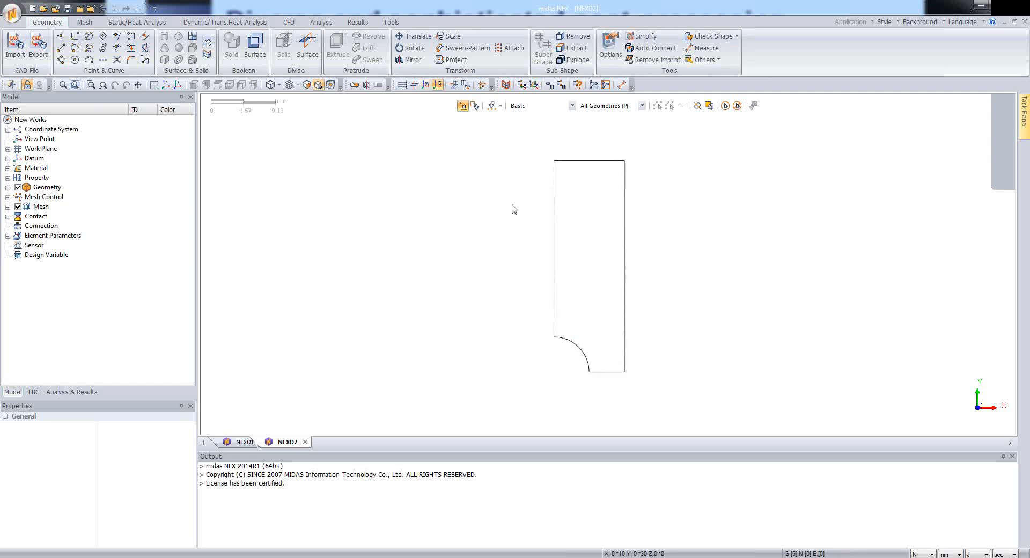
scroll(531, 241, "up", 2)
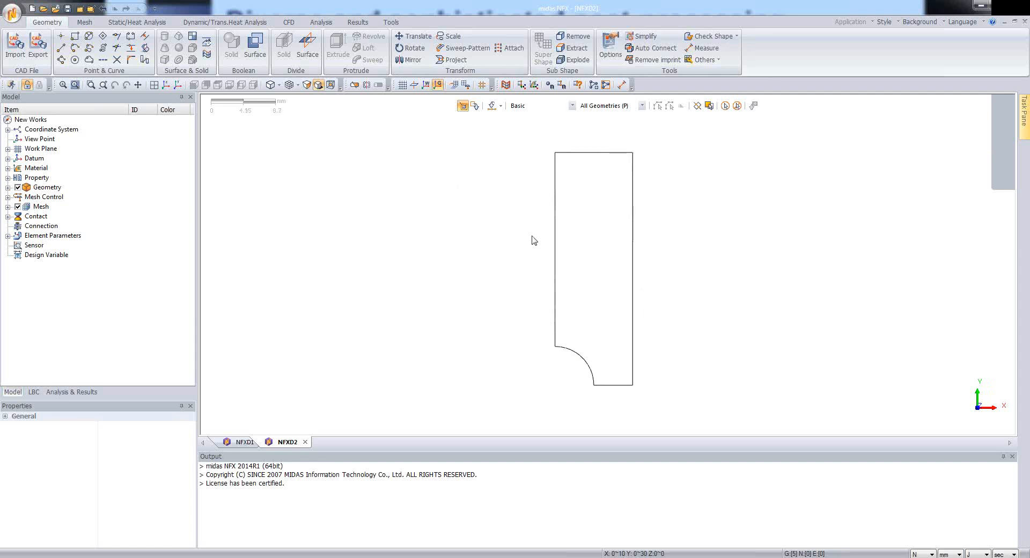
Join the five edges of the notched profile into one wire with a tolerance of 0.0001 mm
left_click(103, 60)
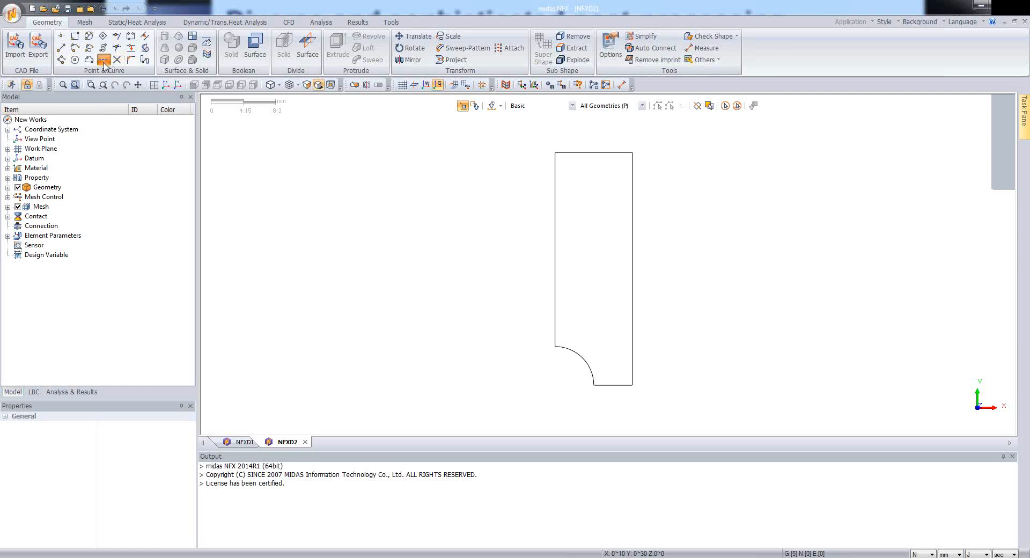
left_click_drag(91, 99, 340, 169)
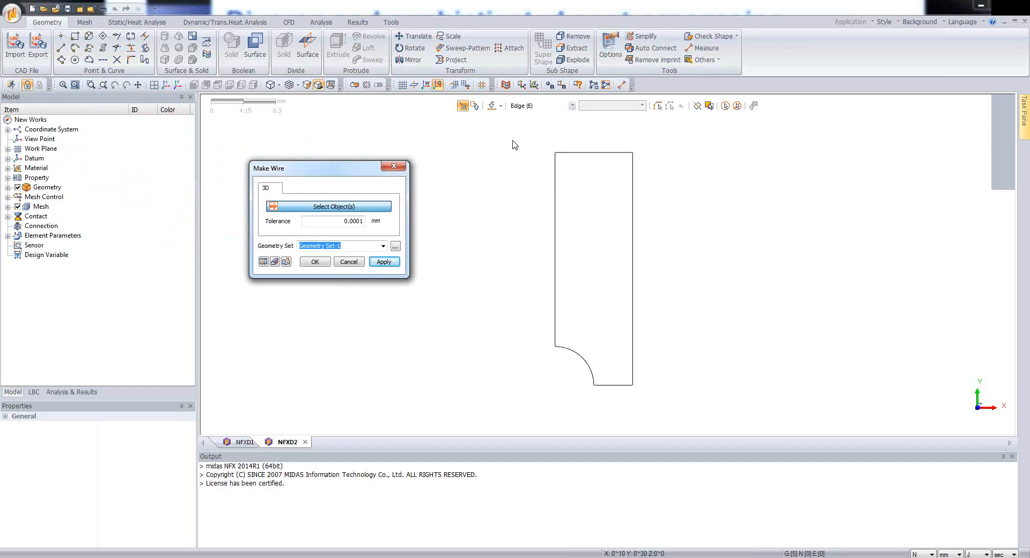
left_click_drag(489, 142, 680, 405)
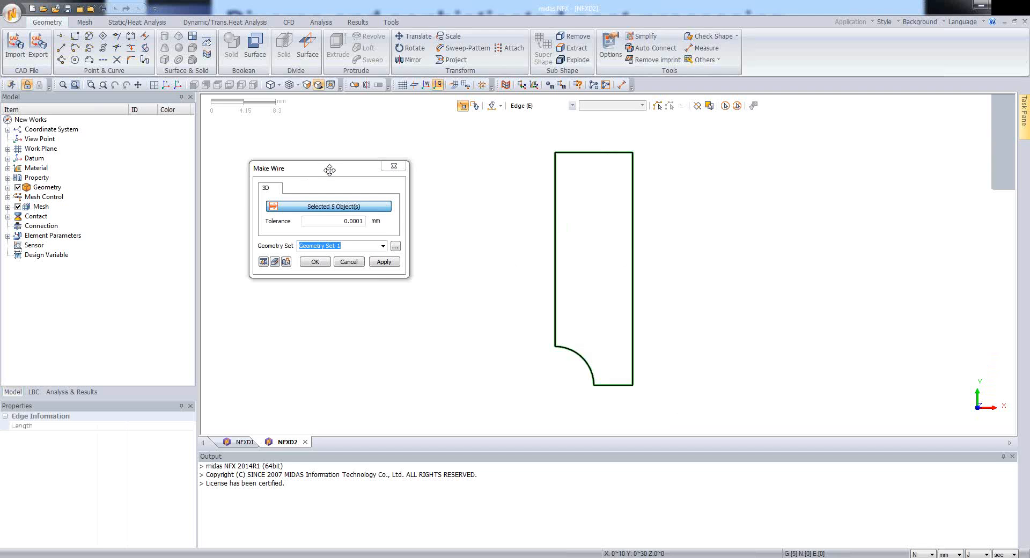
left_click_drag(336, 171, 418, 197)
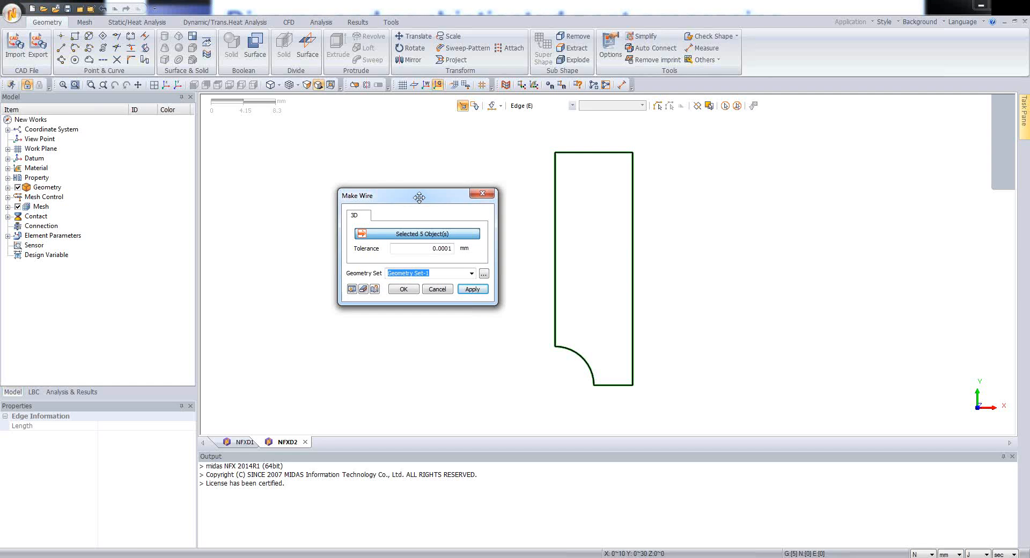
mouse_move(419, 197)
left_mouse_down()
mouse_move(434, 174)
mouse_move(431, 190)
left_mouse_up()
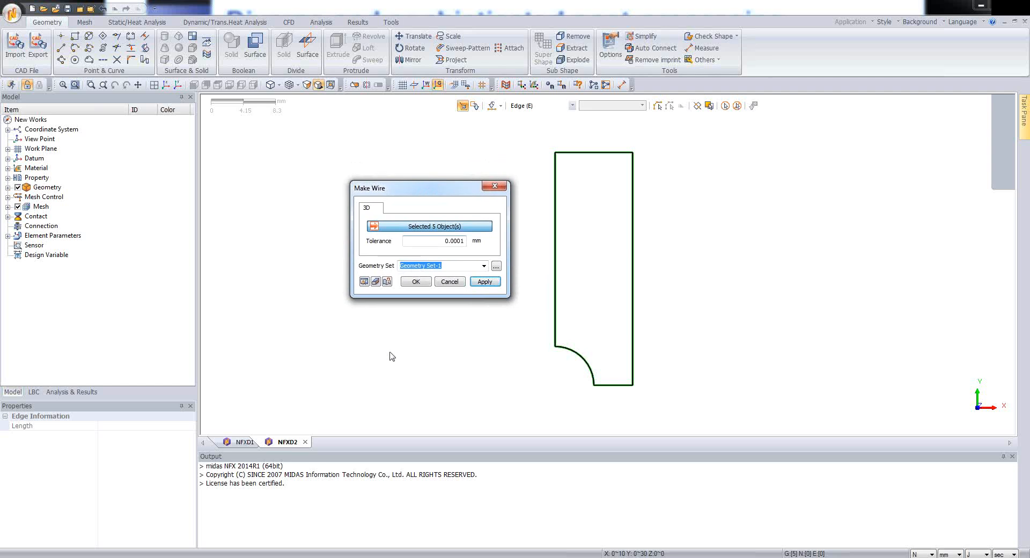
left_click(415, 284)
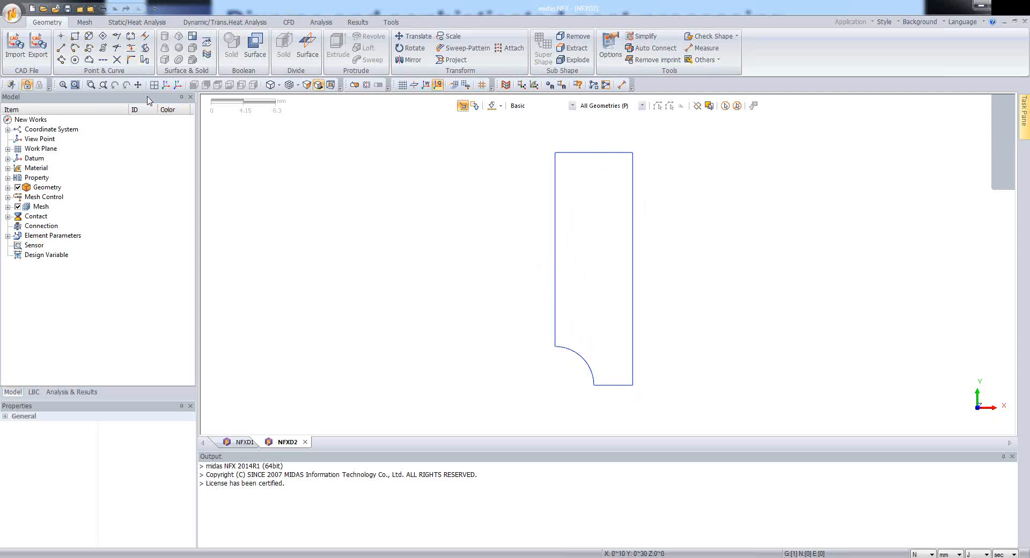
Set up a 2D Auto-Area mesh on the five profile edges with an element size of 1
left_click(90, 24)
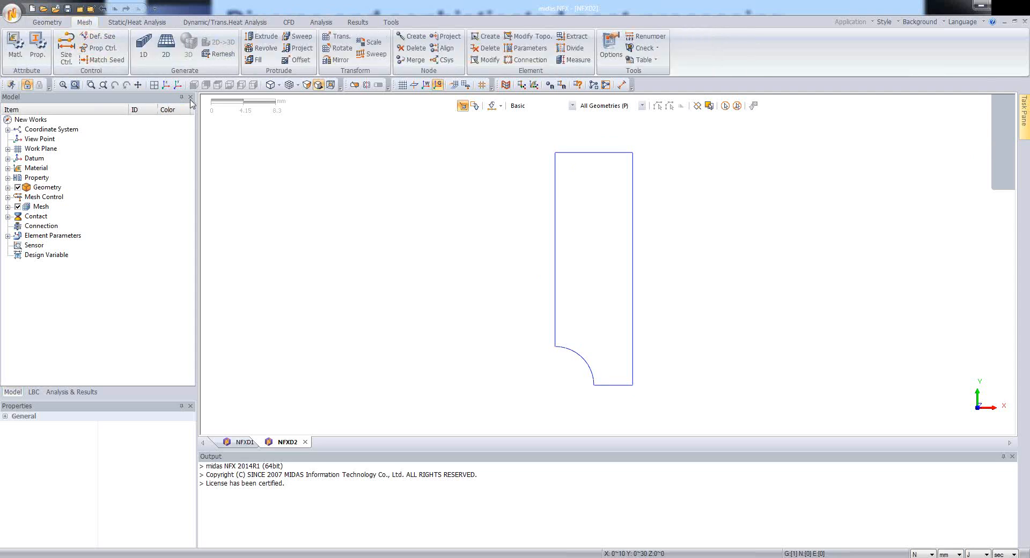
left_click(171, 49)
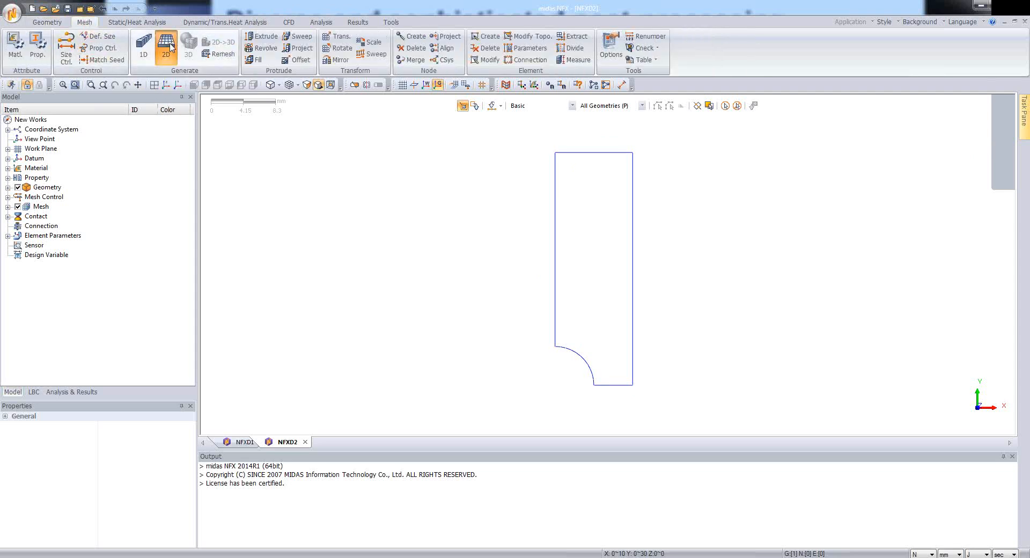
left_click_drag(107, 102, 427, 166)
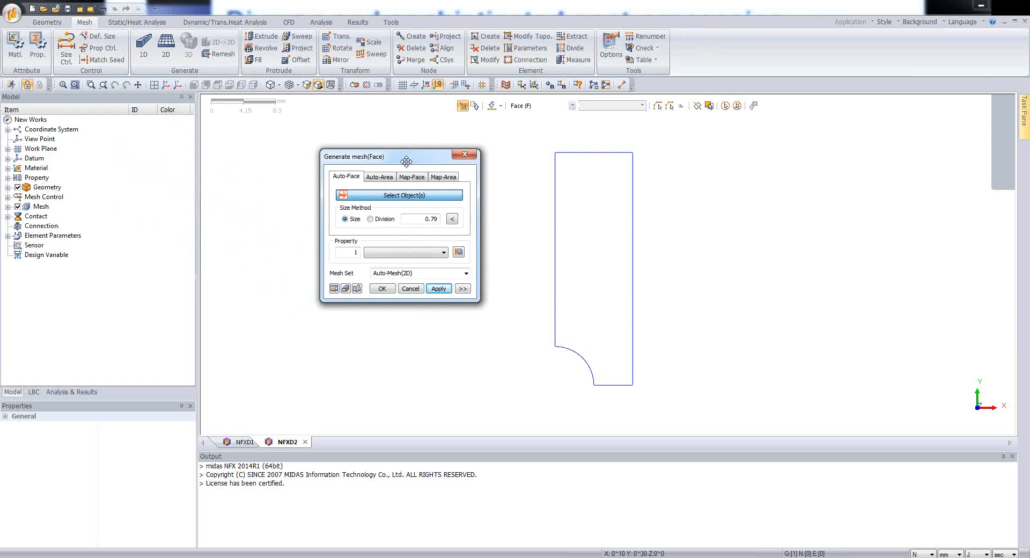
left_click(378, 177)
left_click_drag(379, 154, 349, 136)
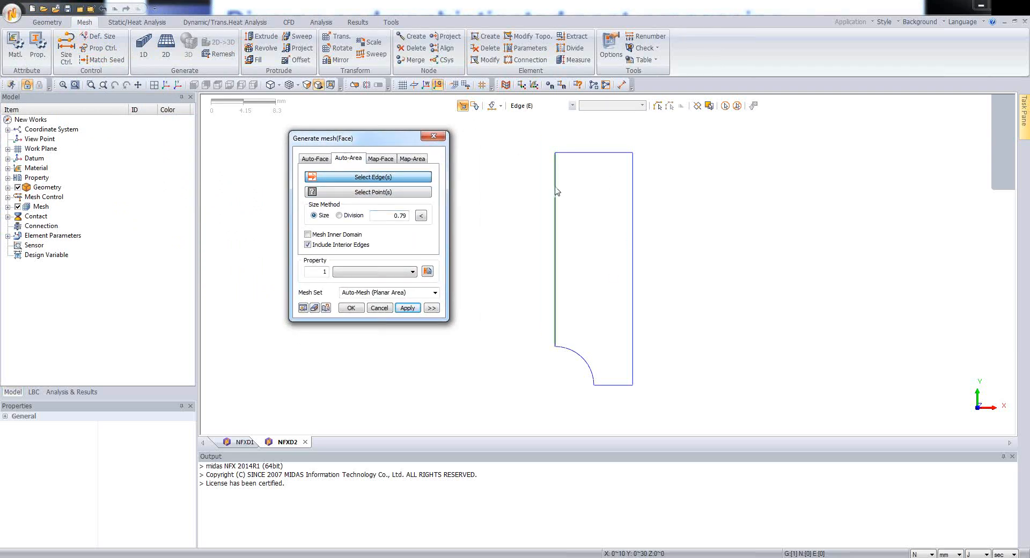
left_click_drag(532, 144, 699, 409)
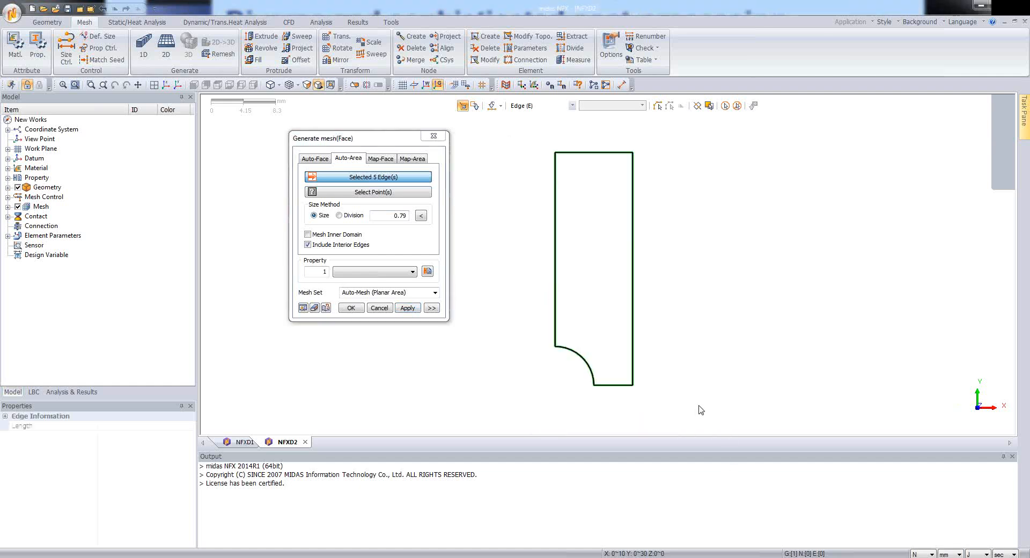
double_click(388, 215)
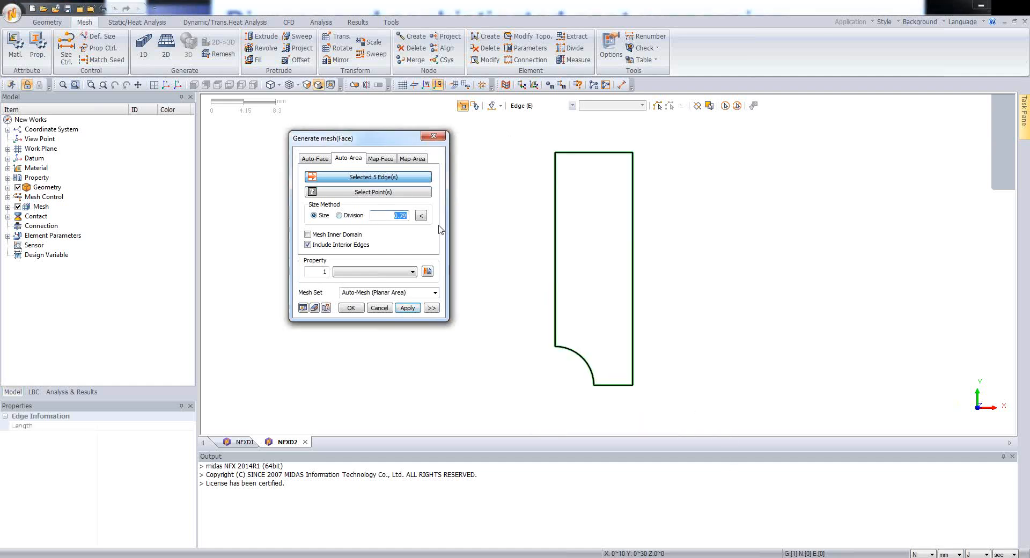
type("1")
Set the advanced mesh options to Delaunay Mesher with Quadrilateral elements, and preview the seeding along the edges
left_click(432, 308)
left_click_drag(498, 139, 533, 135)
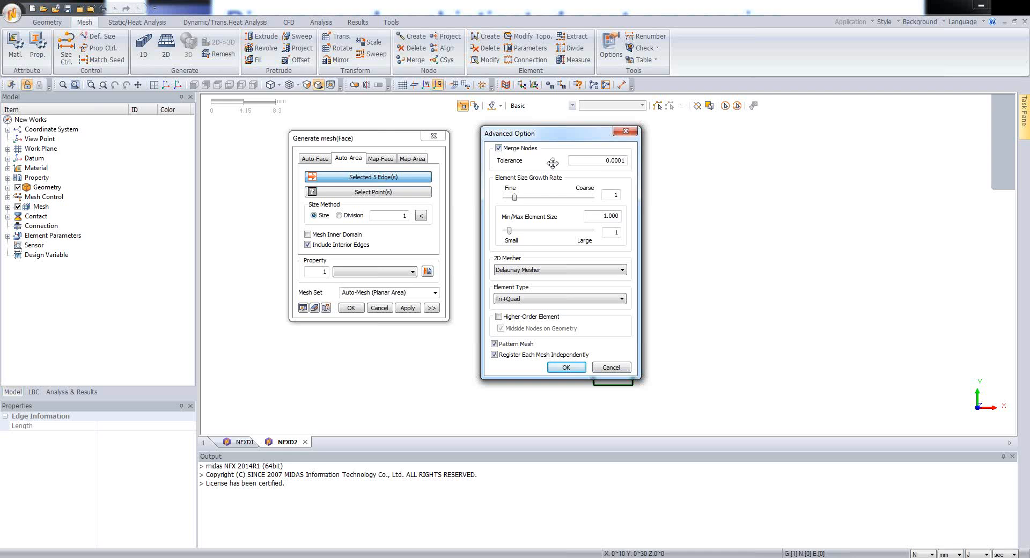
left_click(536, 270)
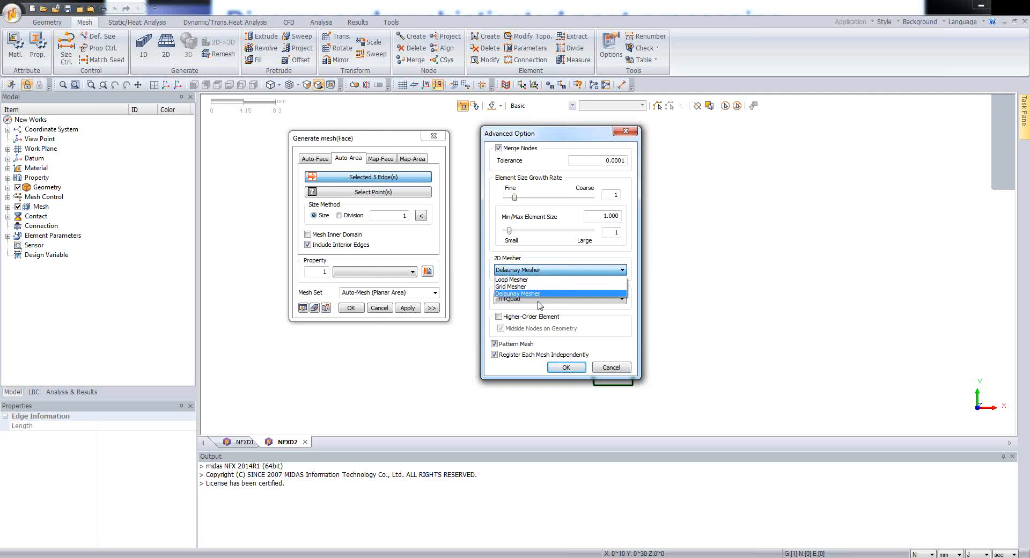
left_click(522, 280)
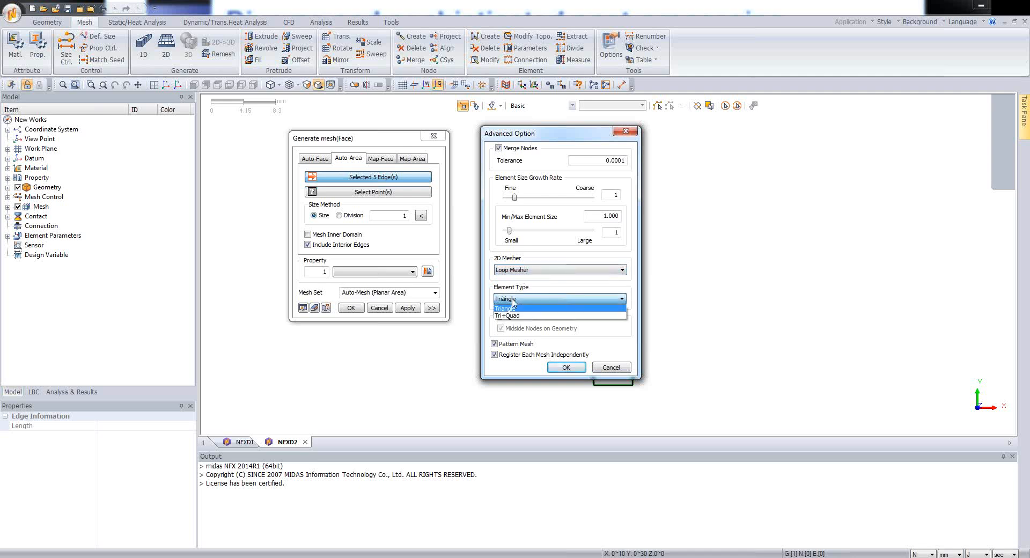
left_click(517, 274)
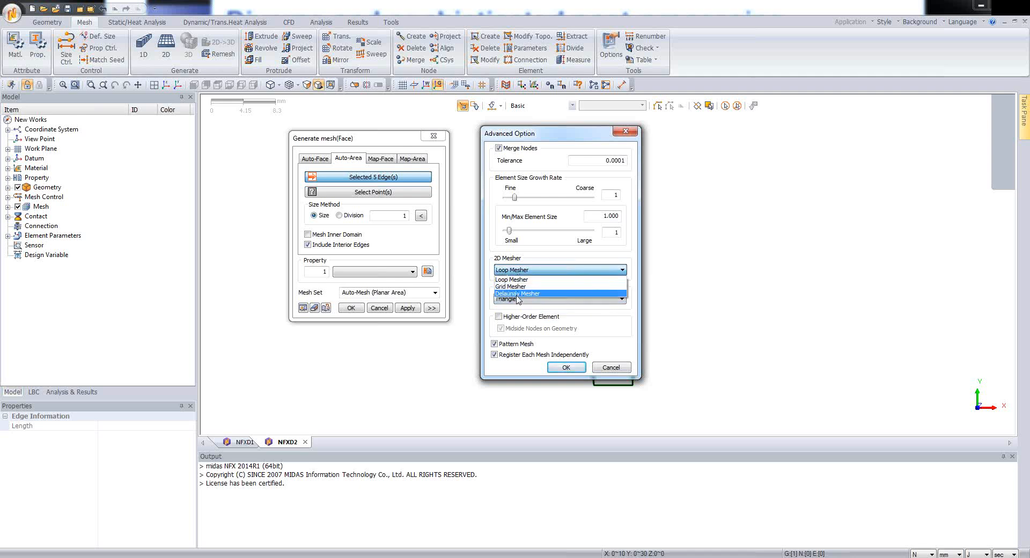
left_click(519, 294)
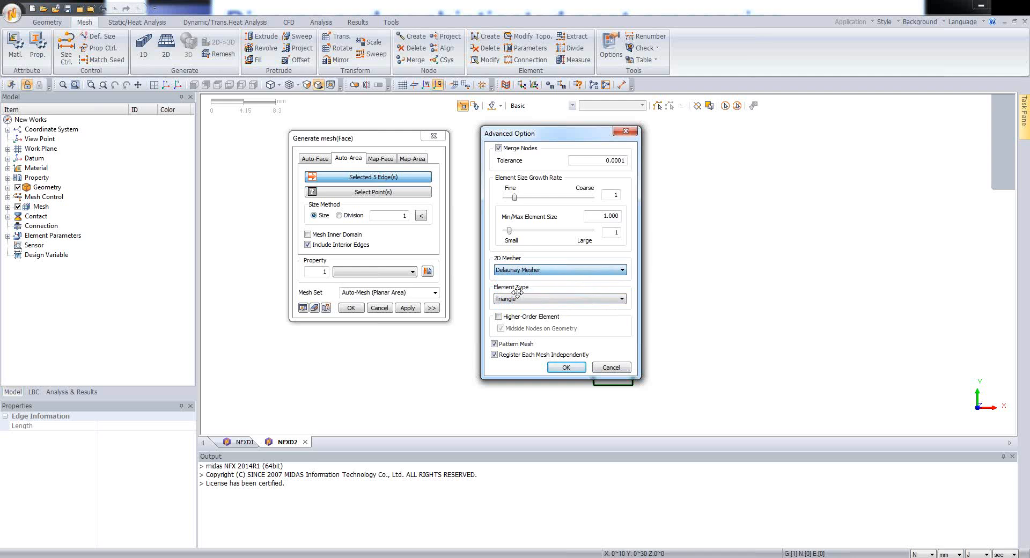
left_click(523, 299)
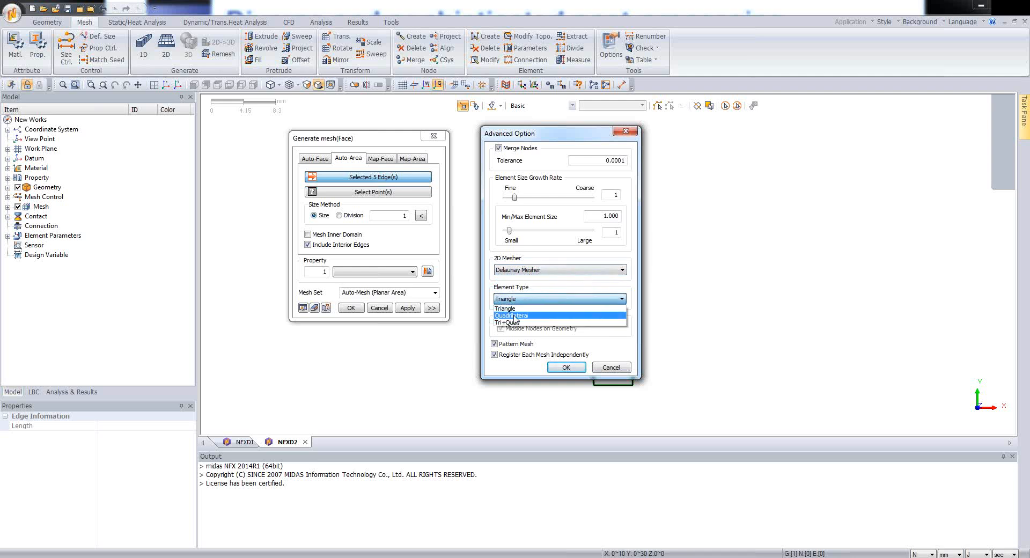
left_click(515, 316)
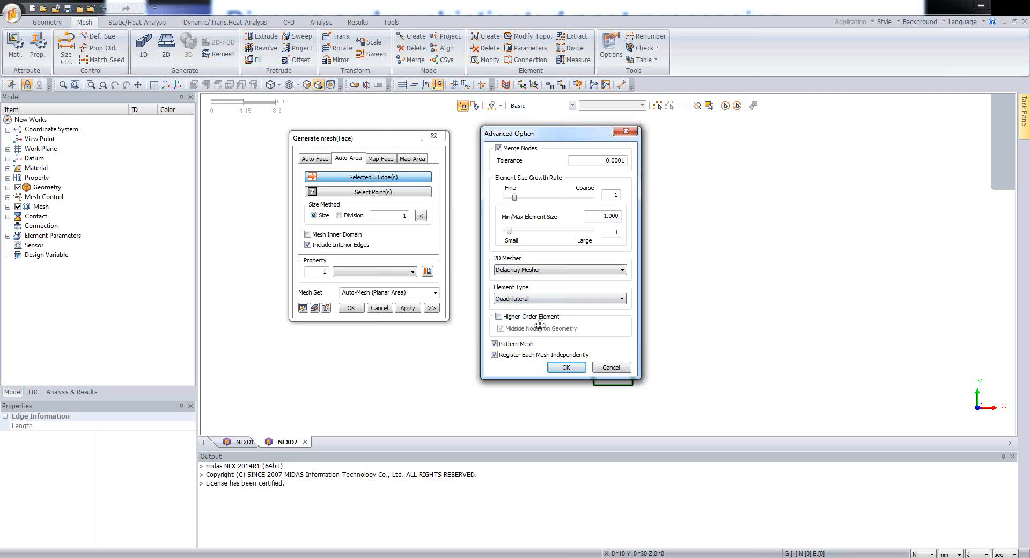
left_click(564, 368)
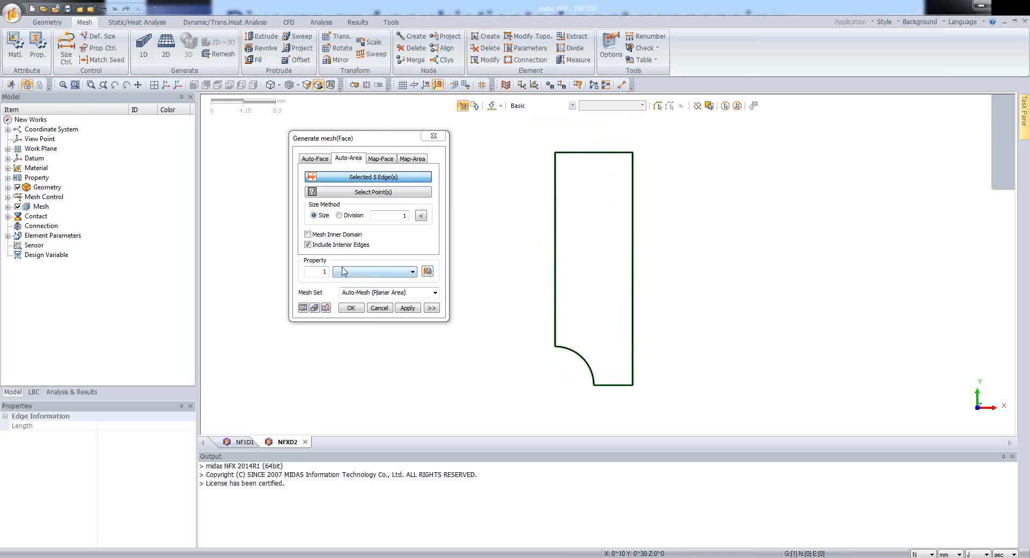
left_click(303, 308)
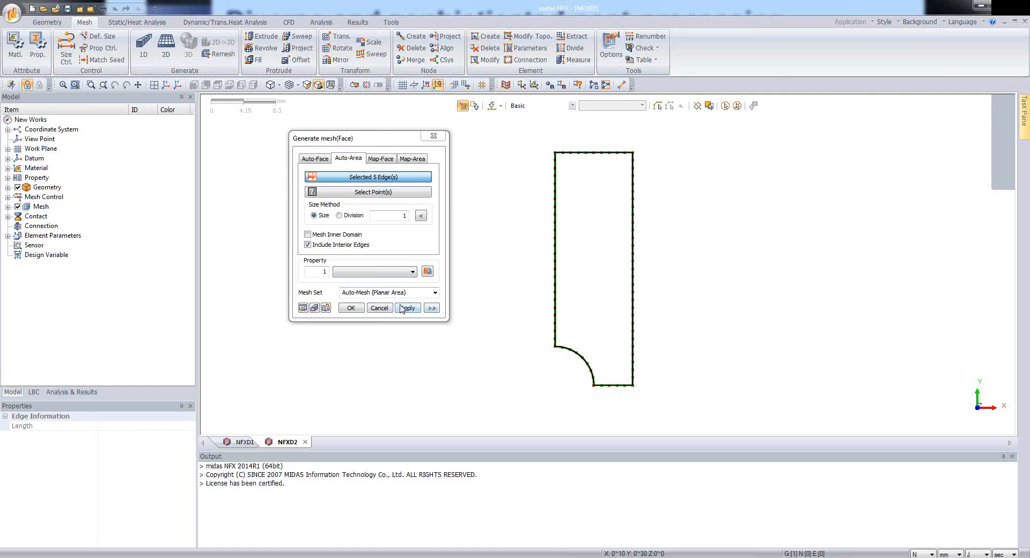
Generate the planar quadrilateral mesh from the five selected profile edges
left_click(360, 309)
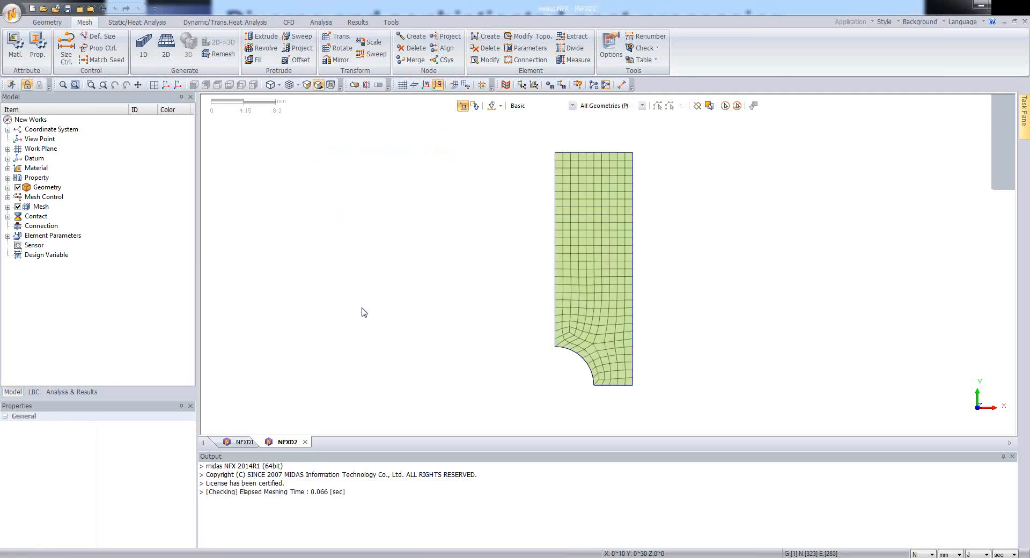
scroll(532, 275, "up", 2)
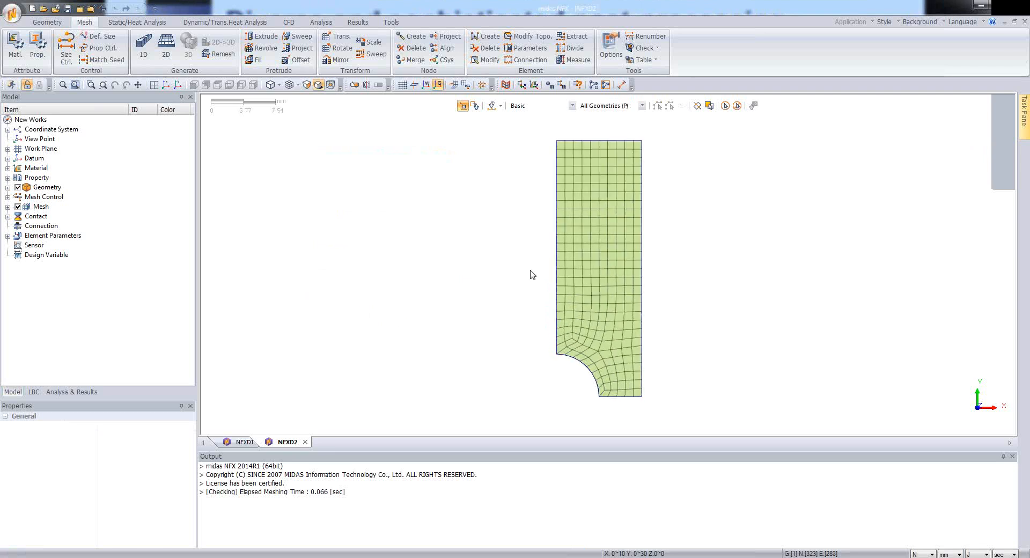
Display the nodes of the Auto-Mesh (Planar Area) mesh set to inspect the mesh
left_click(8, 207)
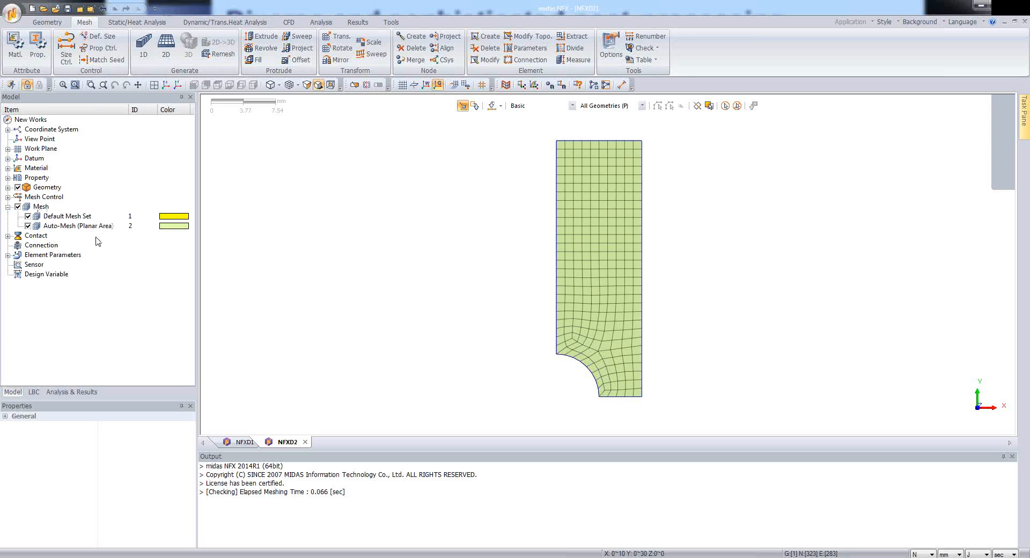
left_click(64, 228)
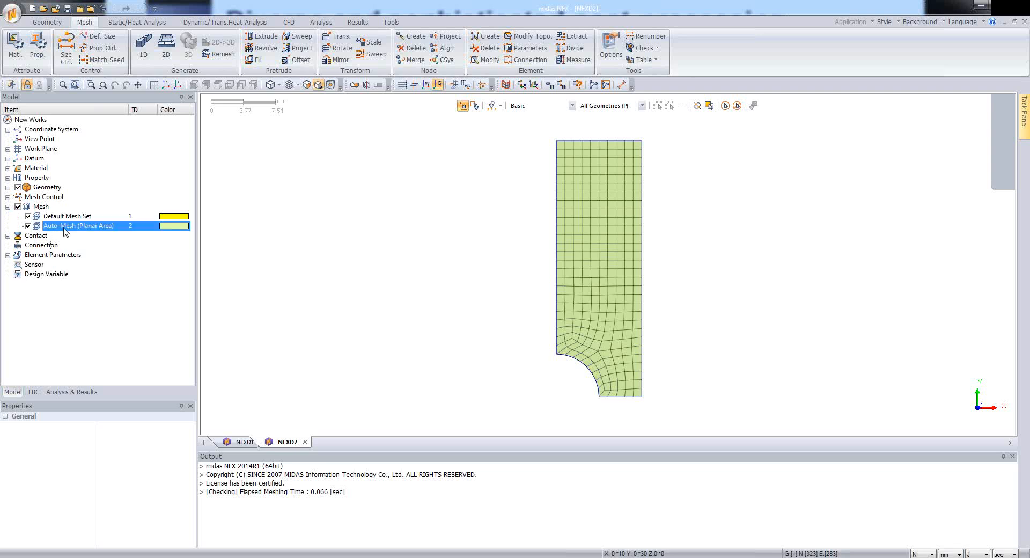
right_click(65, 230)
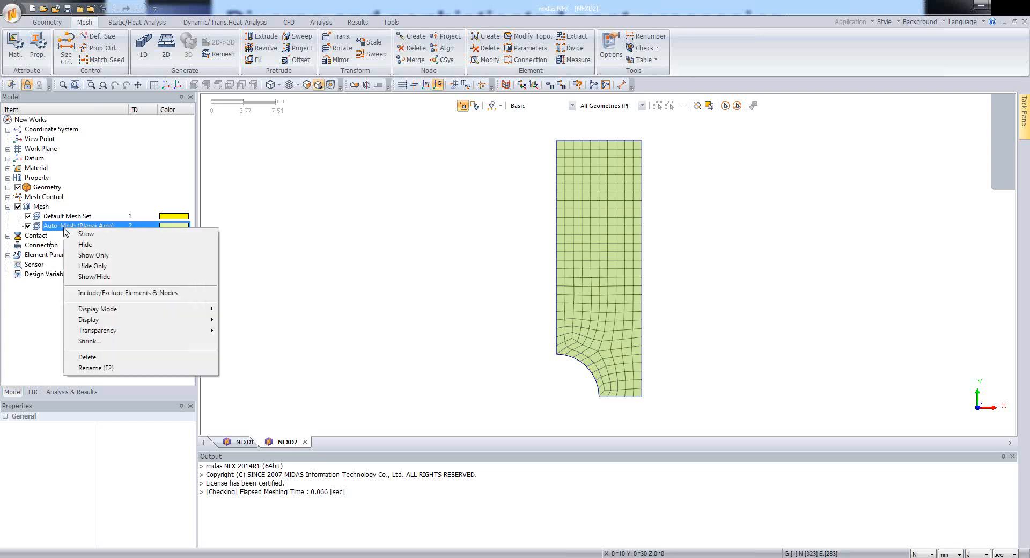
mouse_move(92, 321)
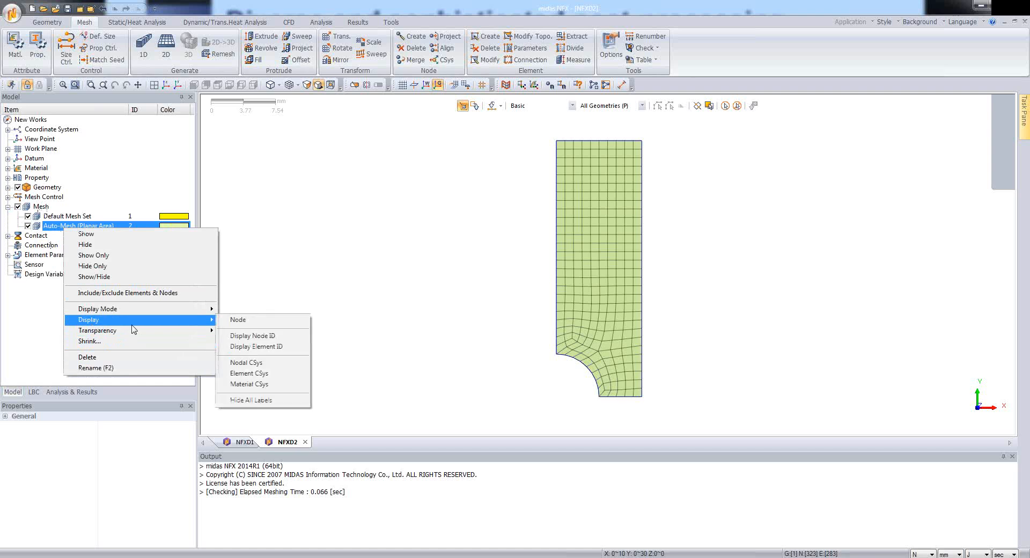
left_click(239, 320)
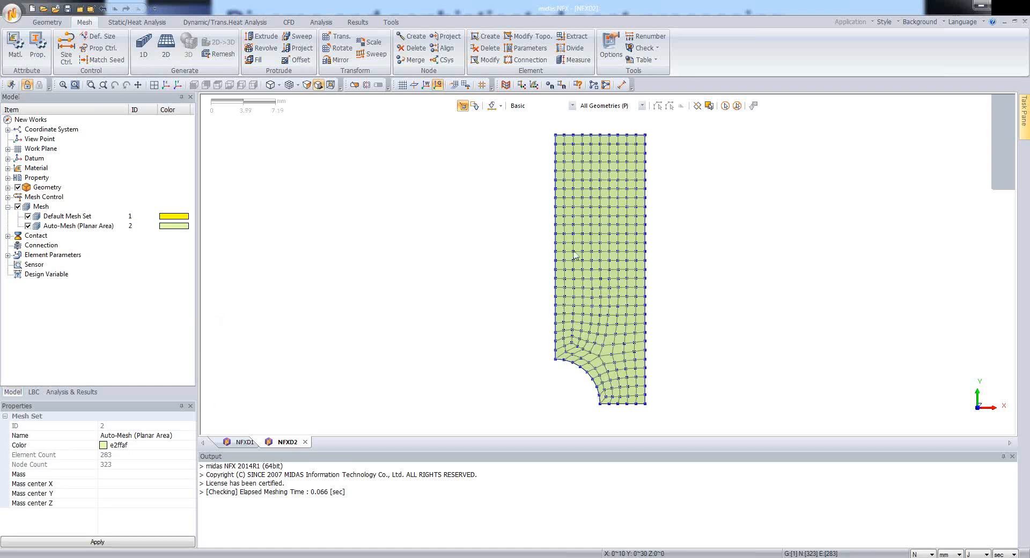
scroll(558, 262, "up", 1)
scroll(558, 263, "down", 1)
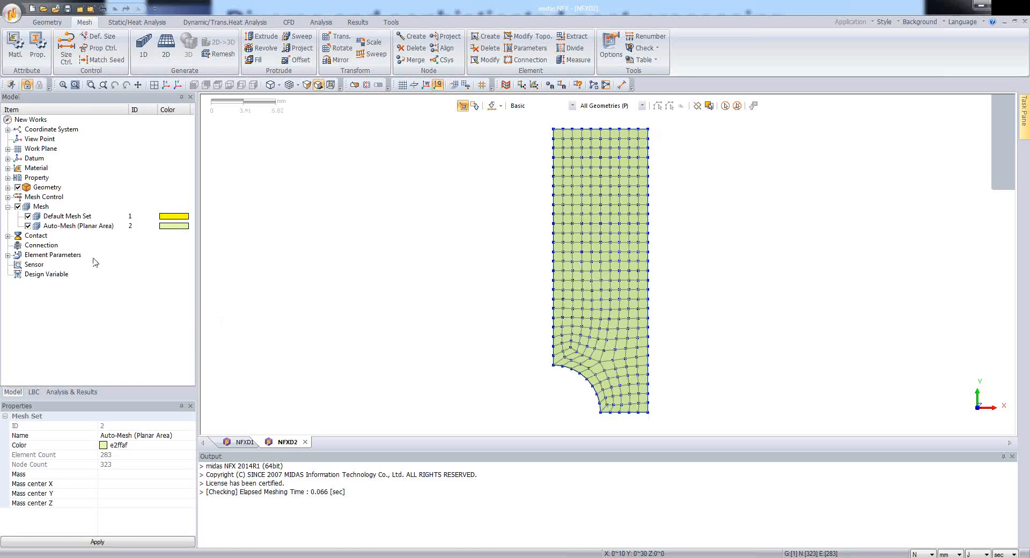
Toggle the visibility of the Auto-Mesh (Planar Area) set off and on, and turn off its node display
right_click(62, 227)
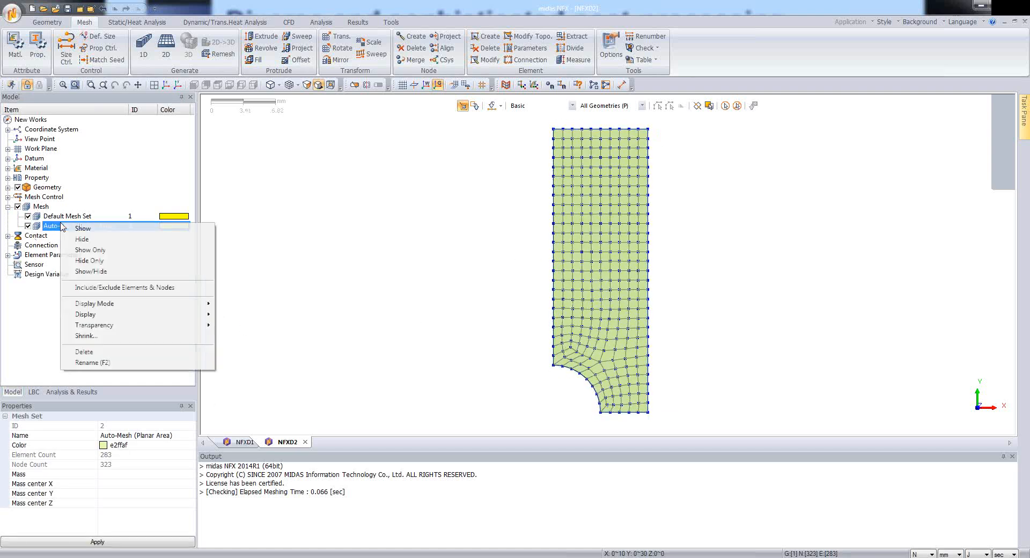
left_click(100, 272)
right_click(73, 219)
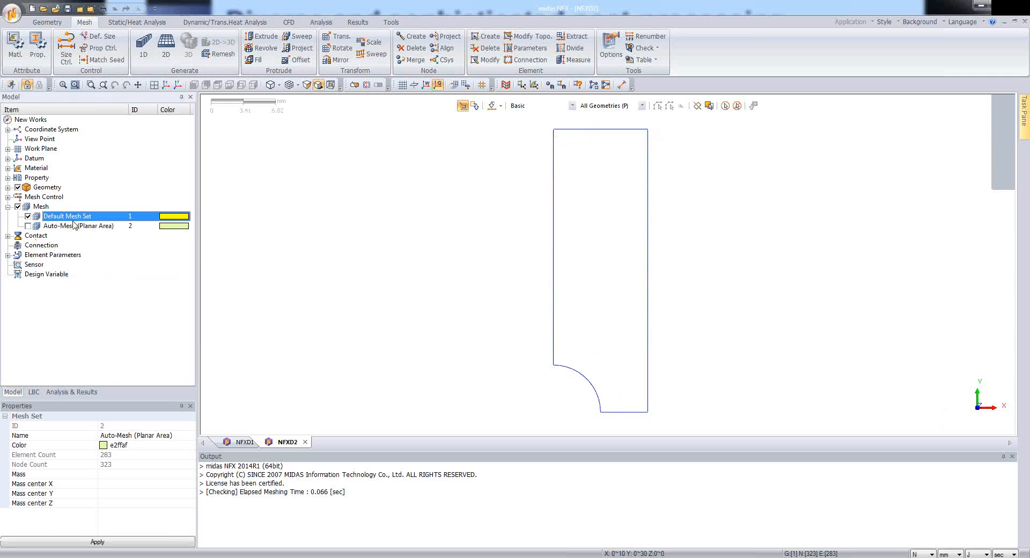
left_click(27, 226)
right_click(65, 228)
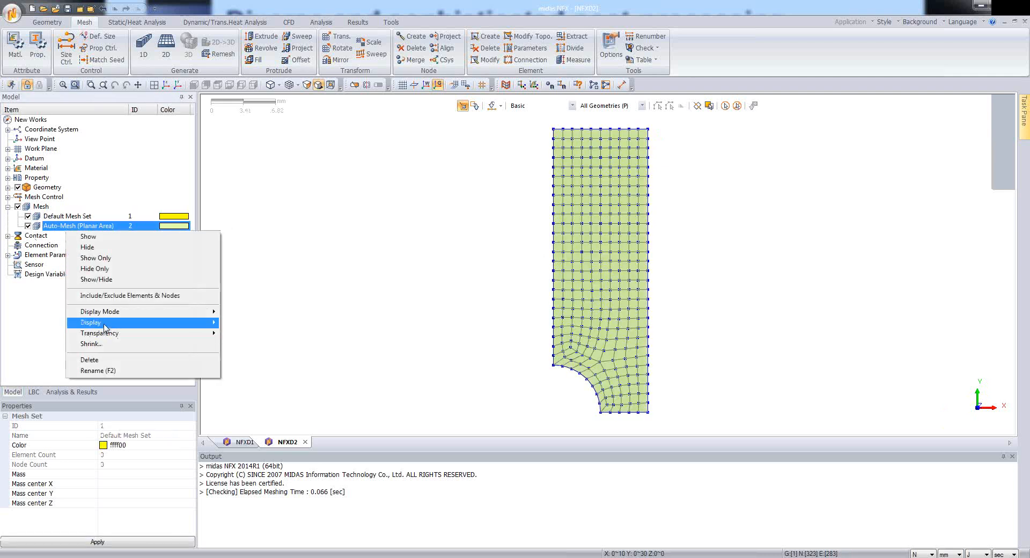
mouse_move(134, 323)
left_click(234, 323)
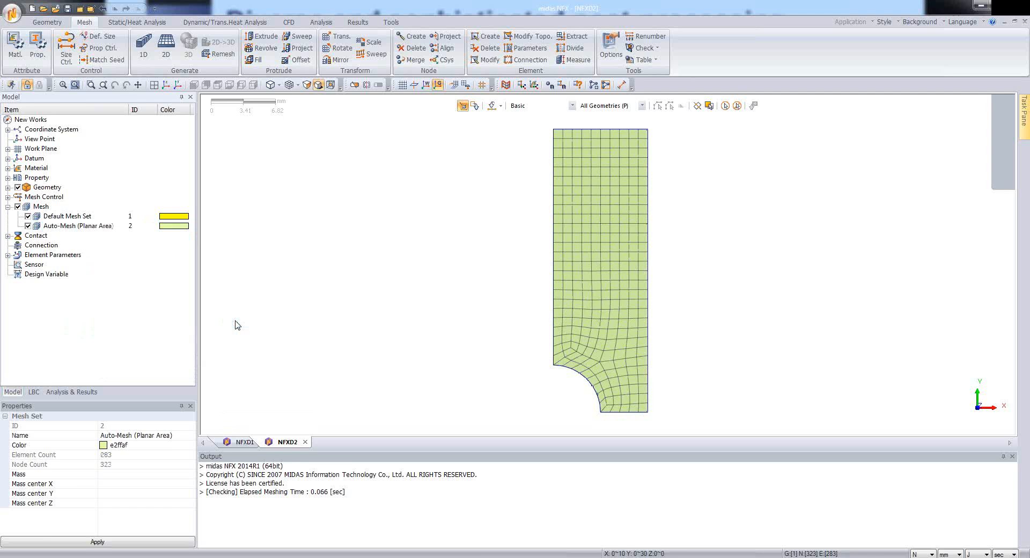
Review the structural and thermal values in the Alloy Steel material definition and close it
left_click(8, 177)
left_click(8, 168)
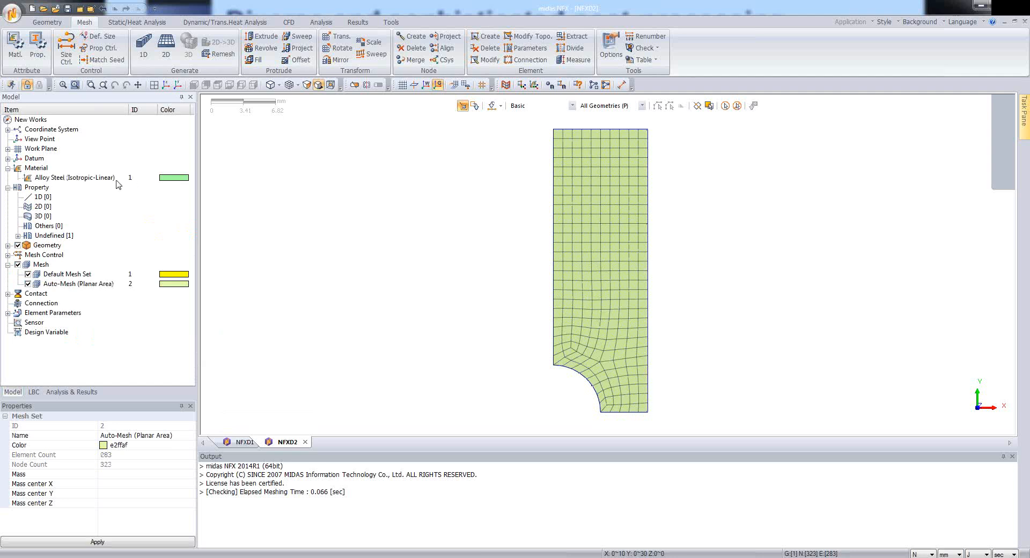
right_click(68, 181)
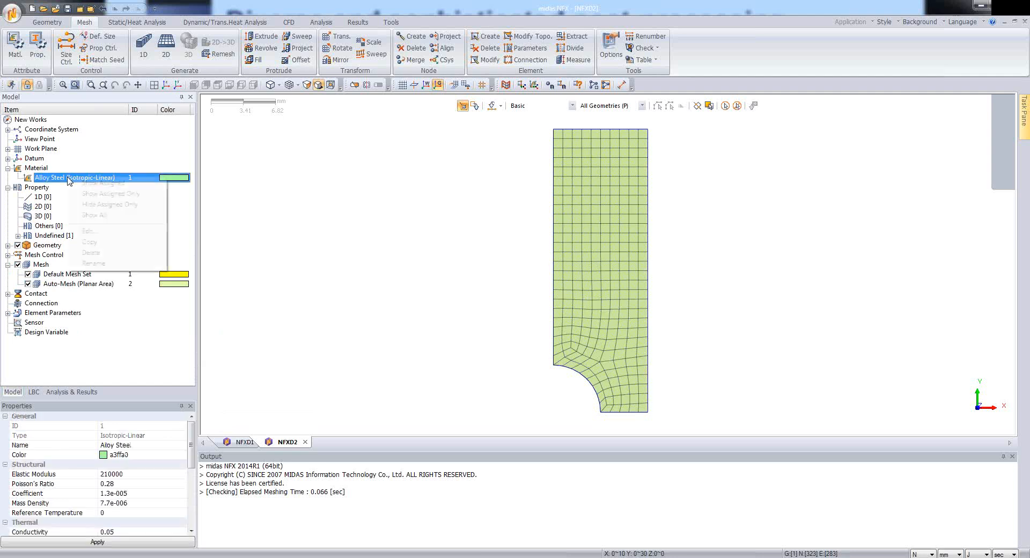
left_click(163, 231)
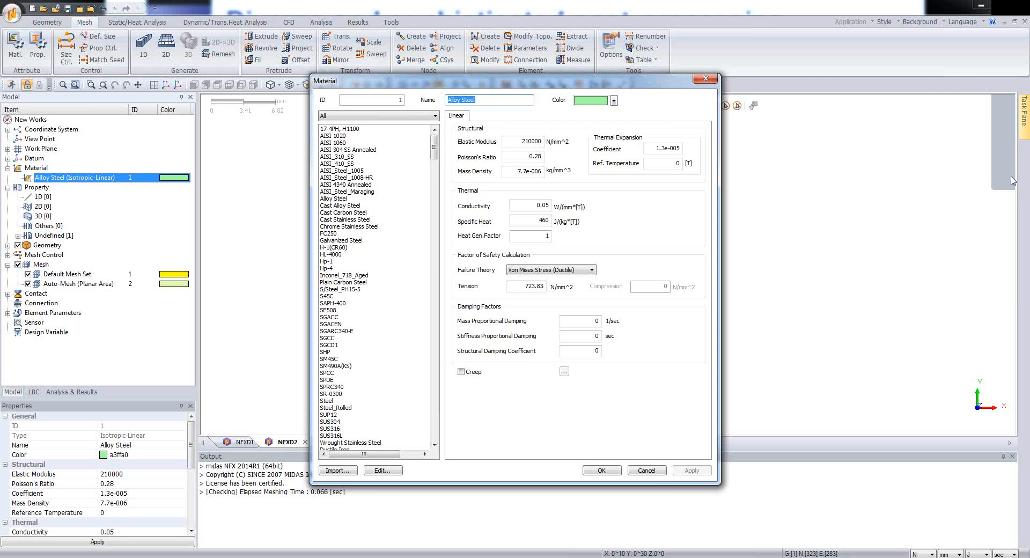
left_click(1016, 160)
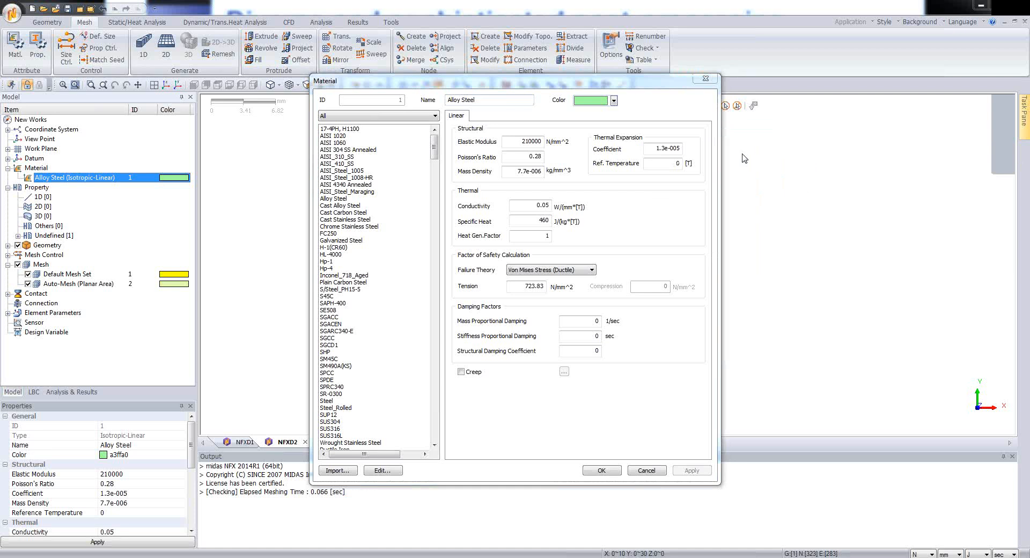
left_click(597, 471)
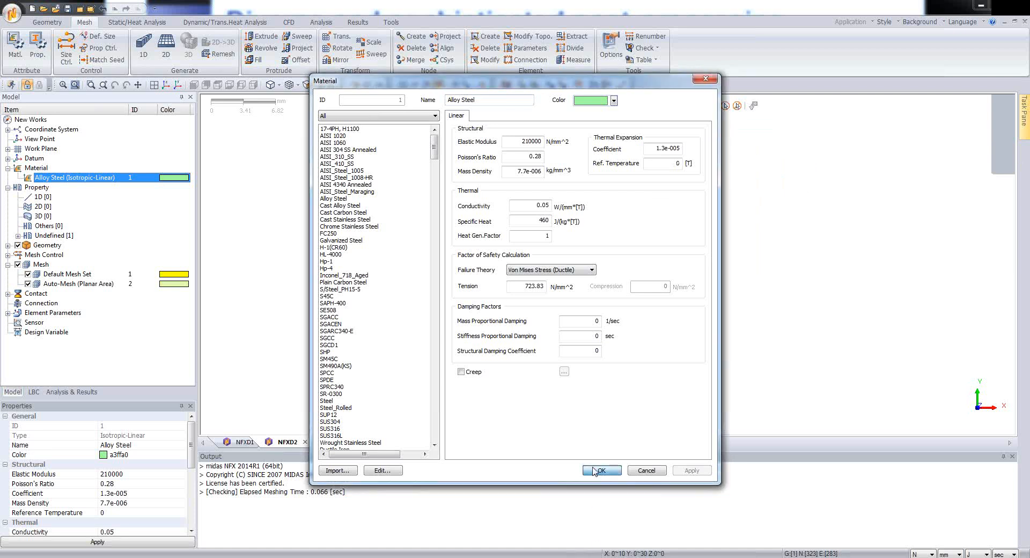
left_click(594, 471)
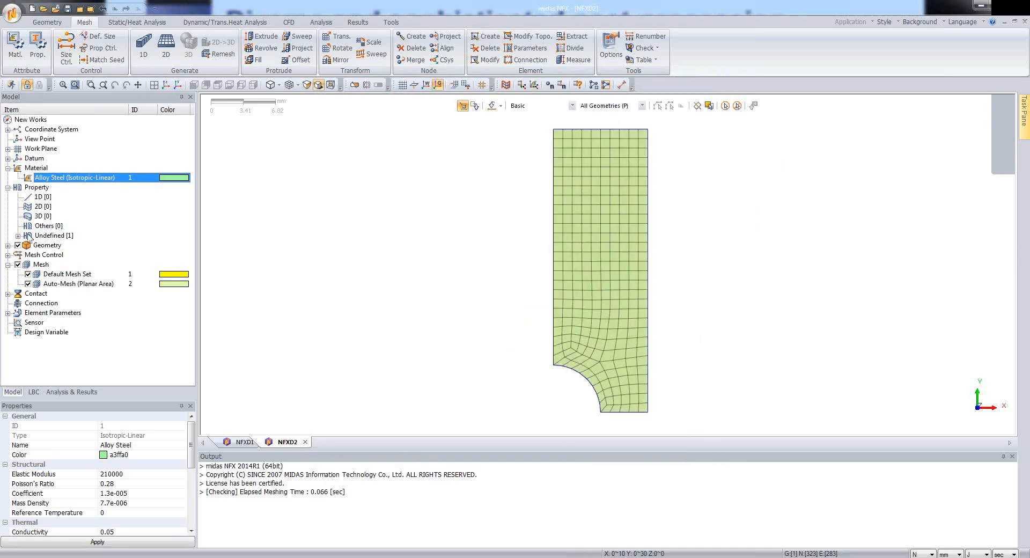
Define the undefined 2D property as a Plate with Alloy Steel material and a uniform thickness of 1 mm
left_click(18, 235)
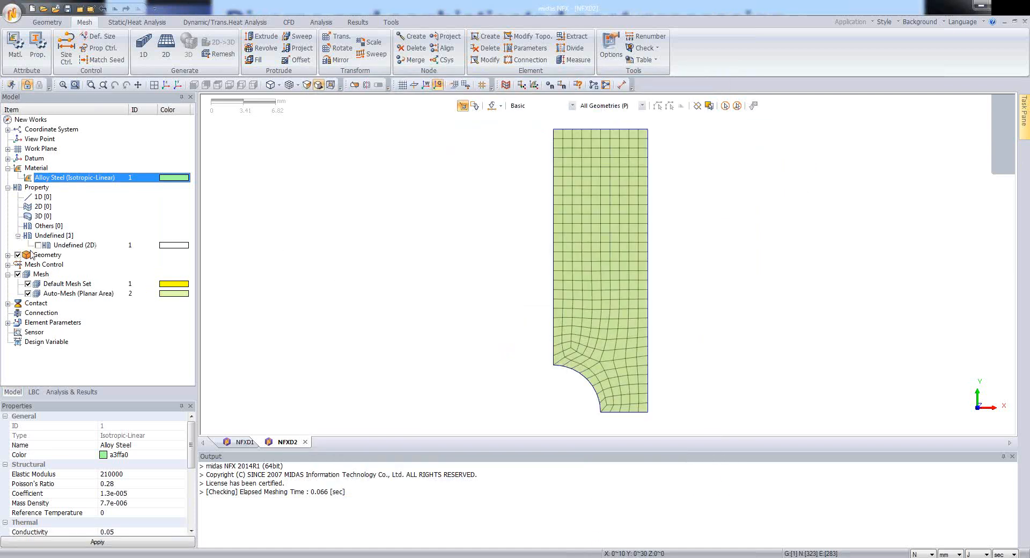
right_click(75, 245)
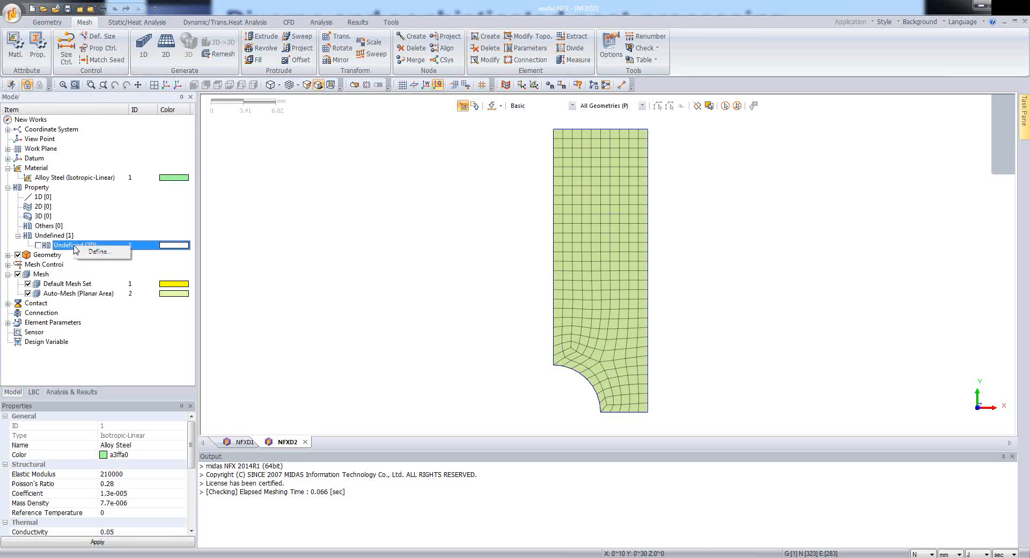
left_click(96, 252)
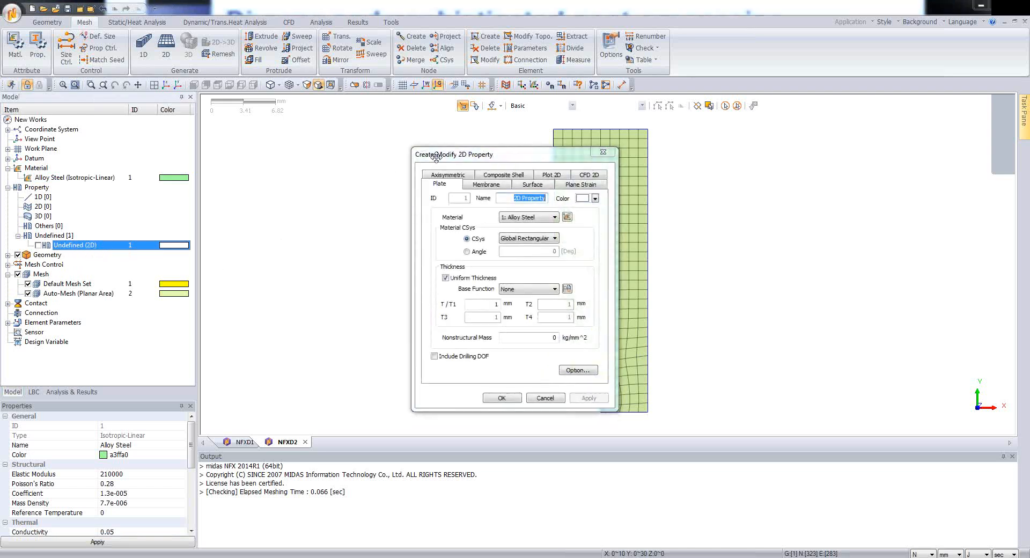
left_click_drag(505, 152, 362, 136)
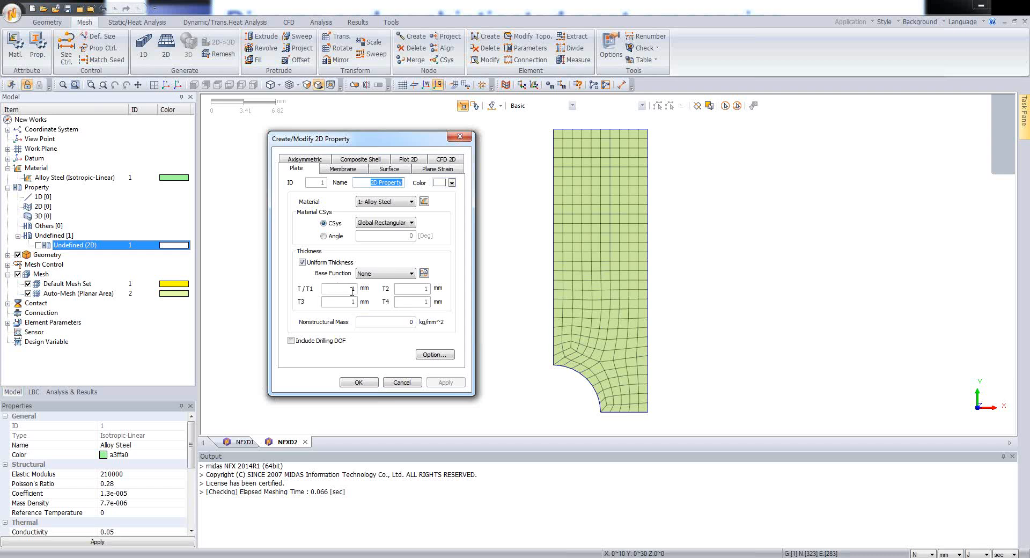
double_click(352, 289)
left_click(355, 382)
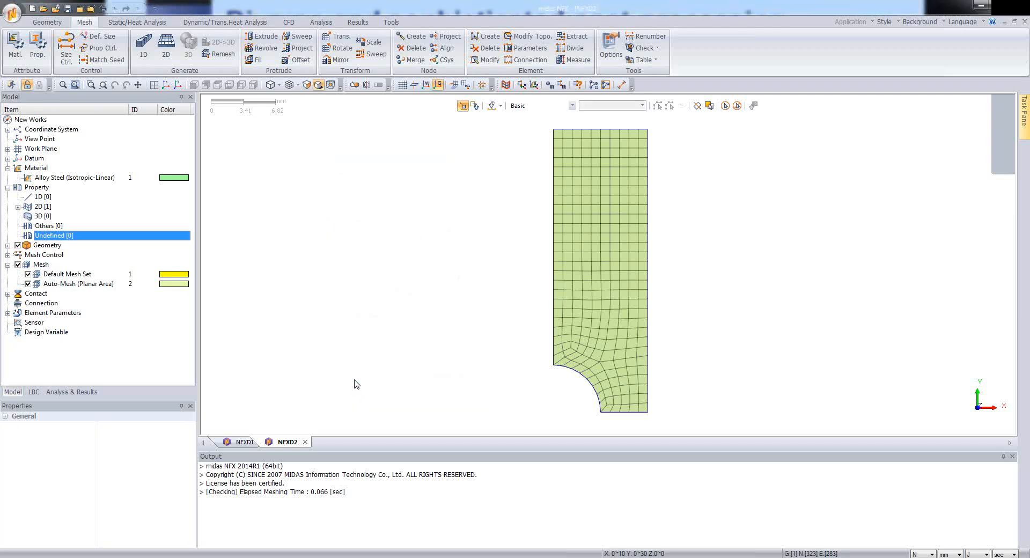
Examine the plate thickness on the mesh by toggling the display of the 2D plate property
left_click(18, 207)
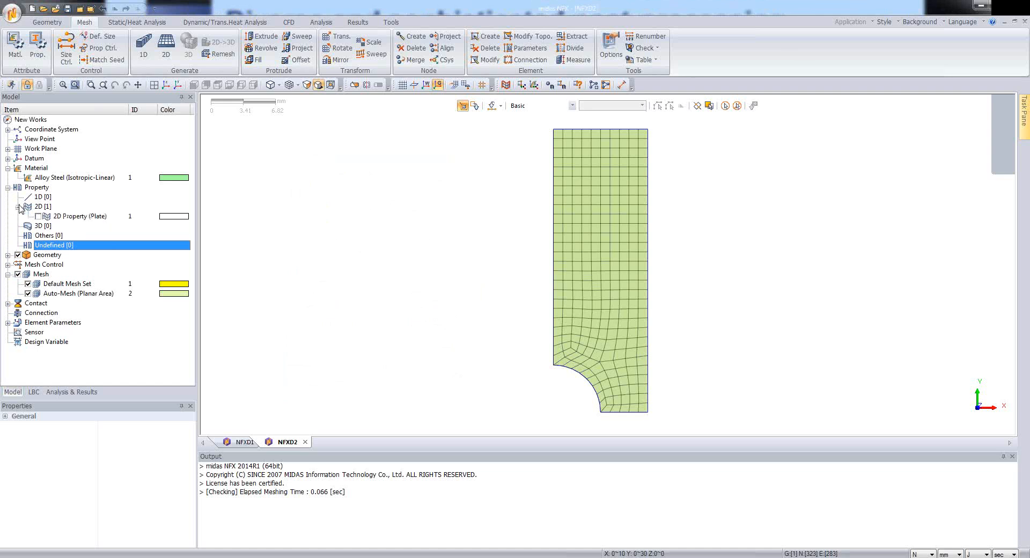
left_click(39, 217)
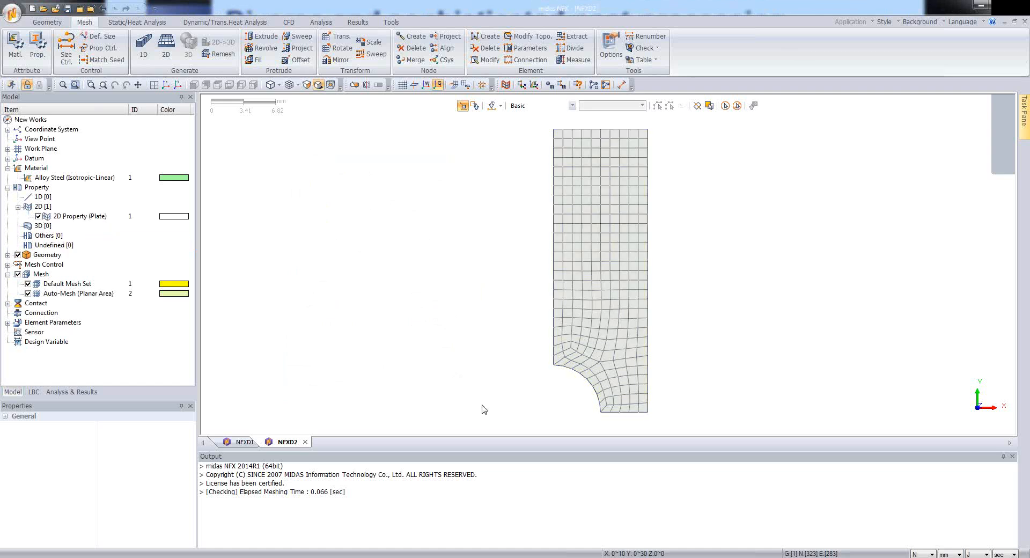
middle_click_drag(597, 320, 533, 281)
scroll(548, 382, "up", 4)
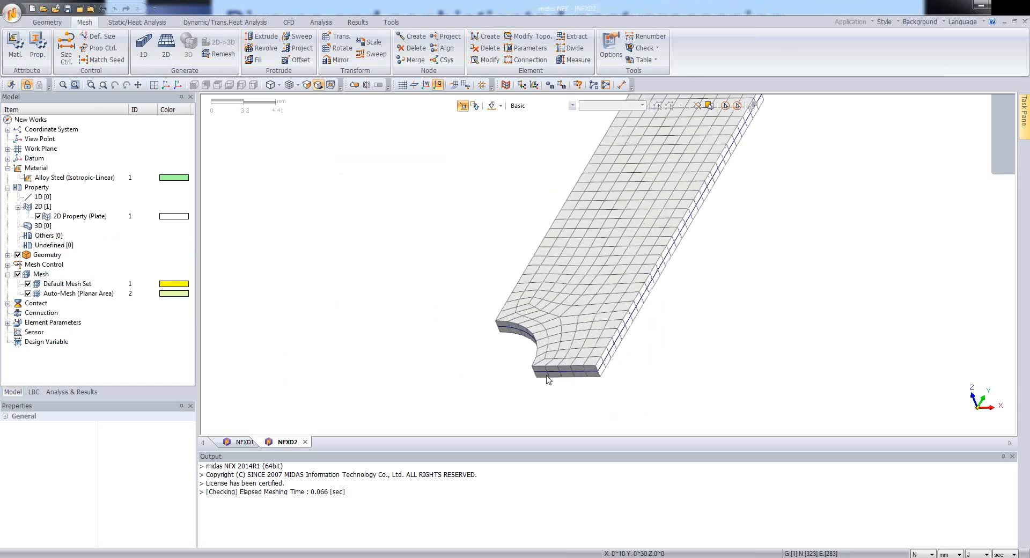
left_click(38, 217)
left_click(38, 216)
left_click(38, 217)
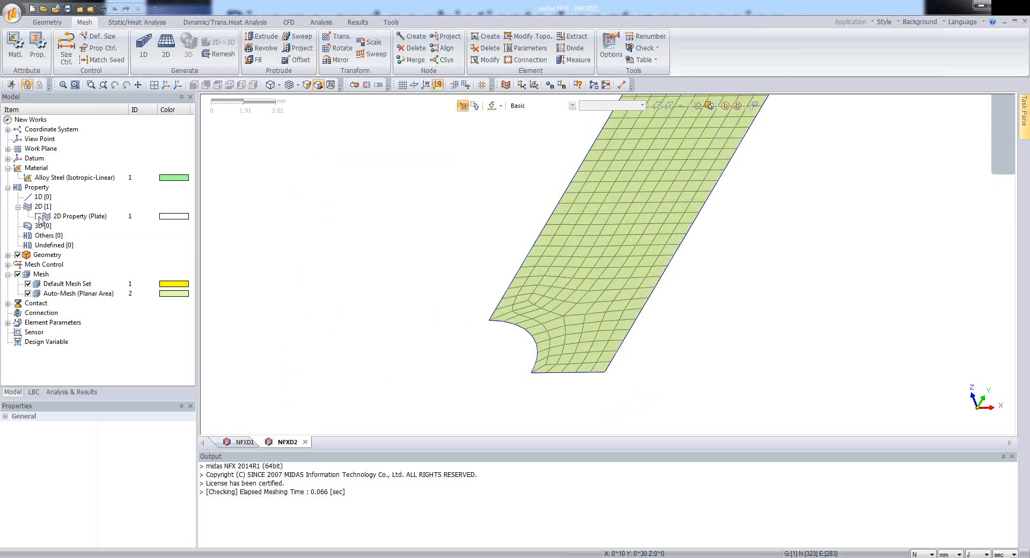
left_click(38, 217)
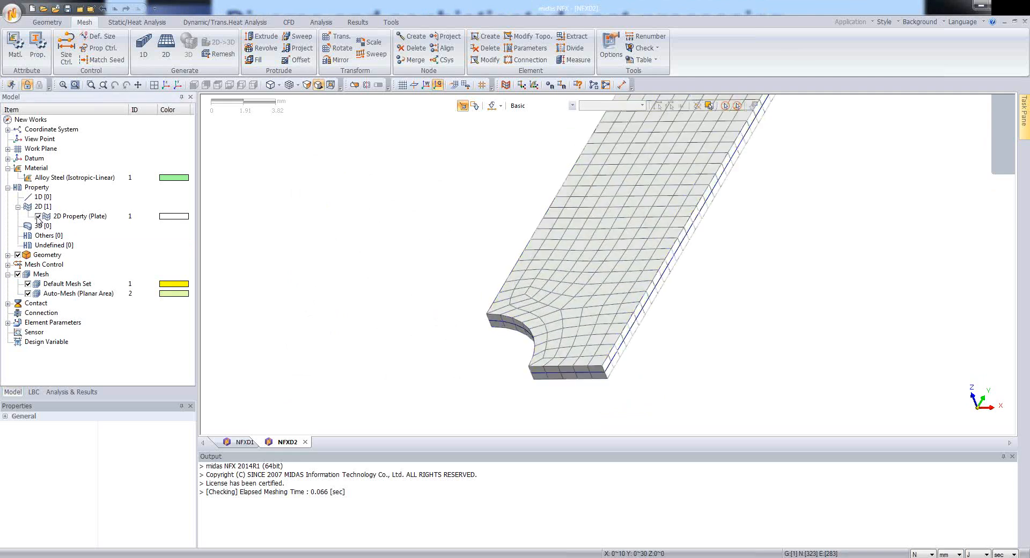
left_click(38, 217)
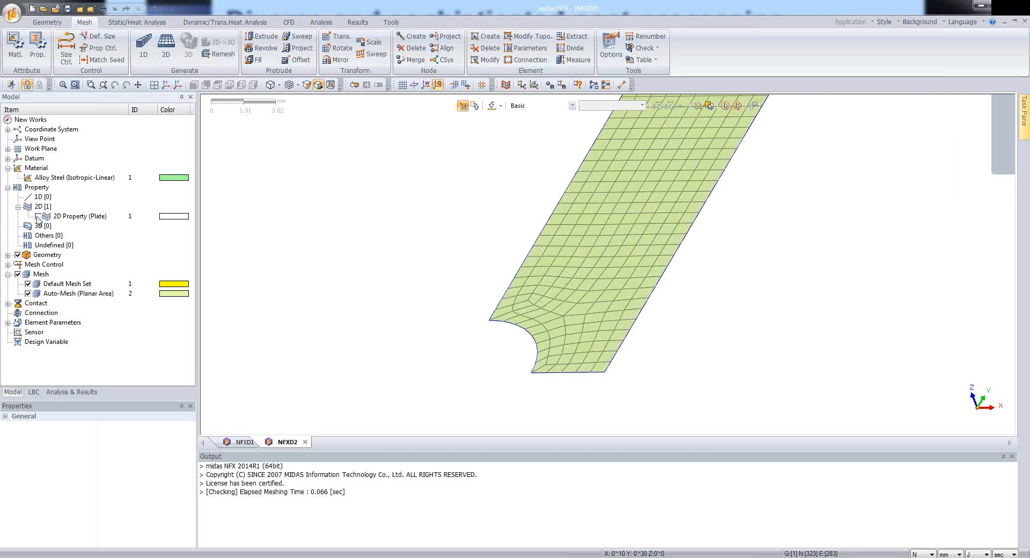
left_click(38, 216)
left_click(38, 217)
Start a node constraint with advanced degree-of-freedom settings on the face-on plate and display the coordinate axes at the origin
left_click(126, 26)
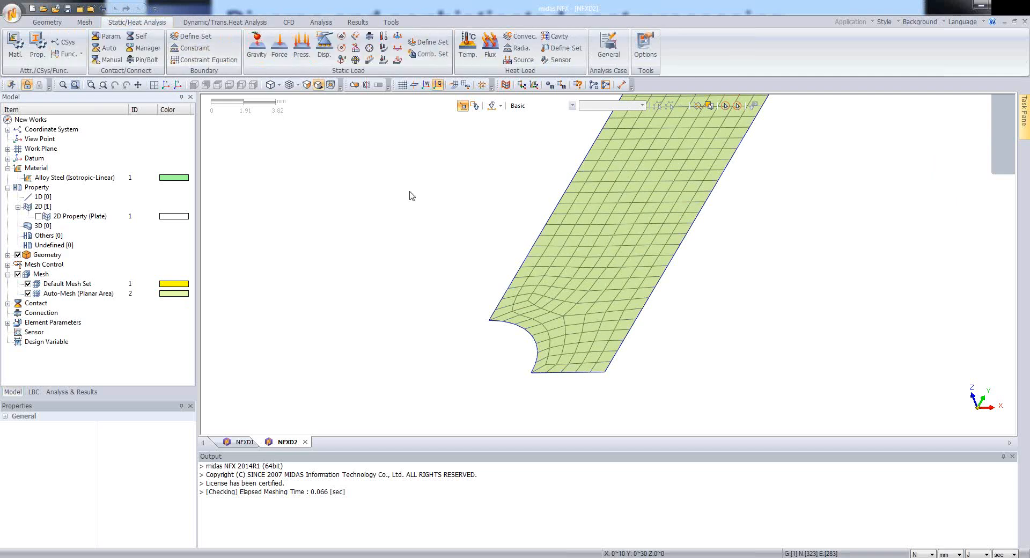
middle_click_drag(526, 237, 616, 290)
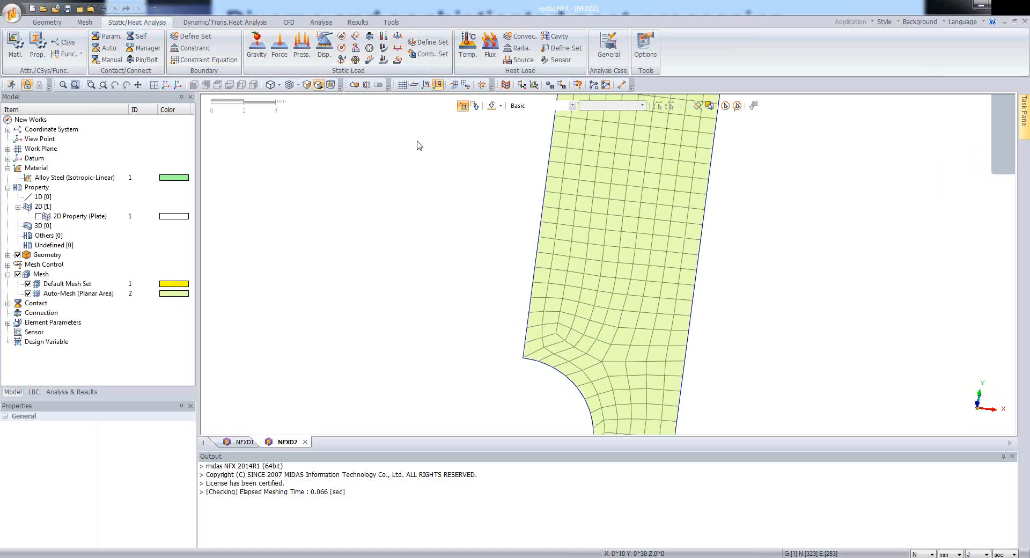
scroll(434, 277, "down", 3)
scroll(560, 380, "down", 1)
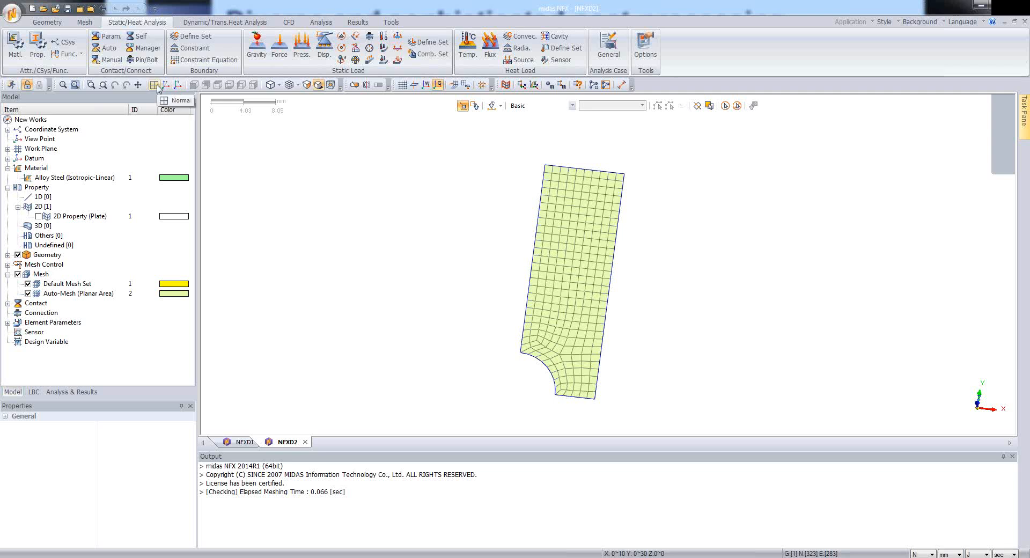
left_click(165, 86)
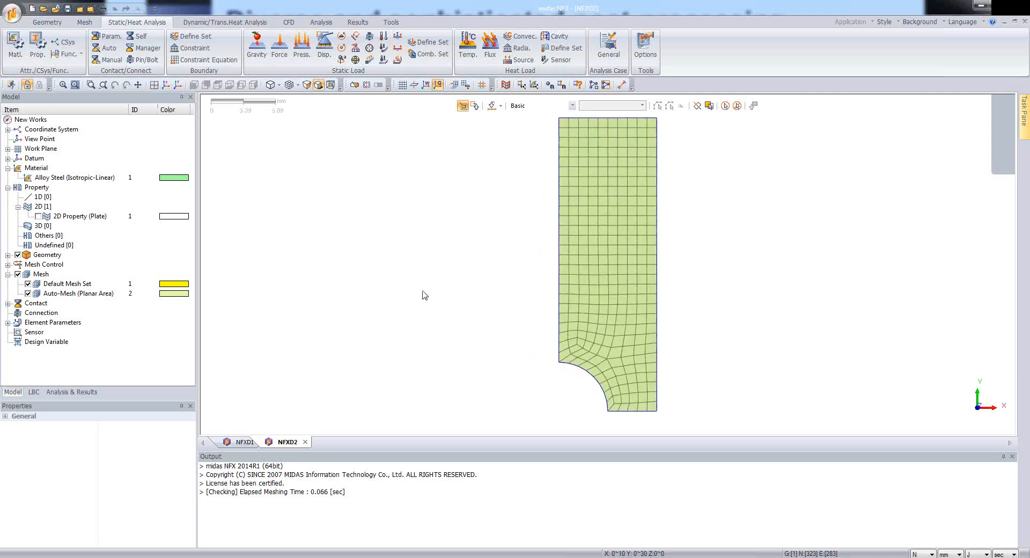
left_click(194, 48)
left_click_drag(86, 103, 330, 153)
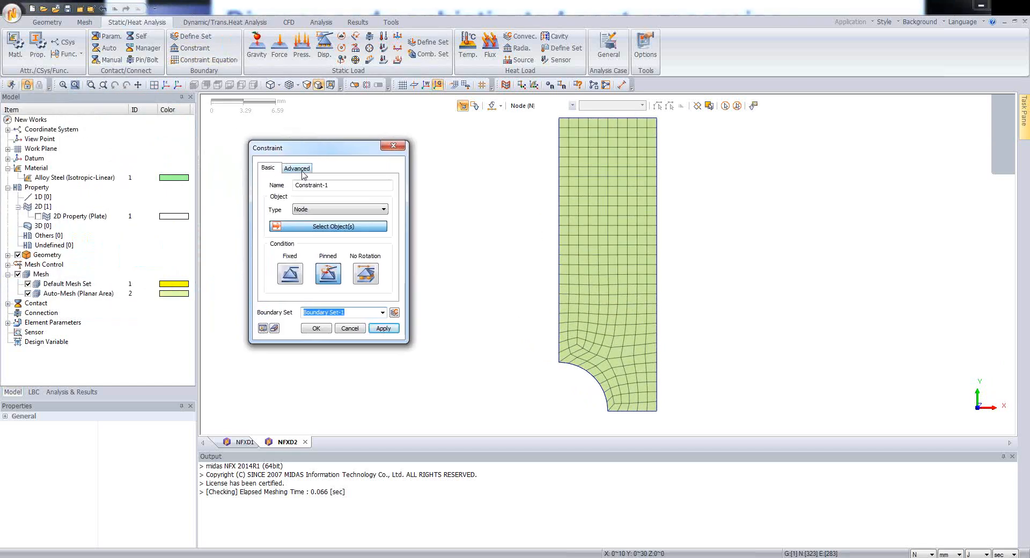
left_click(298, 168)
left_click_drag(309, 150, 365, 150)
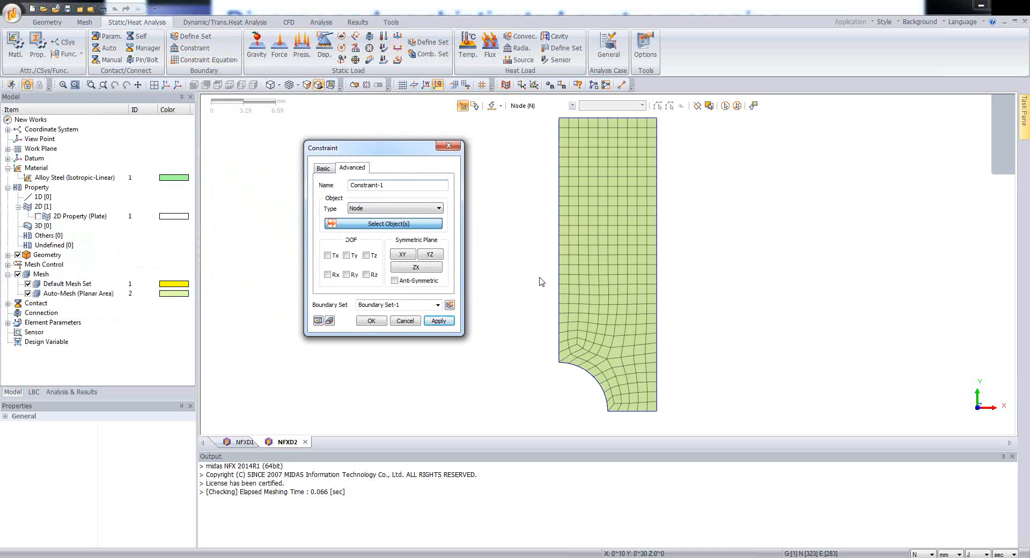
left_click(437, 85)
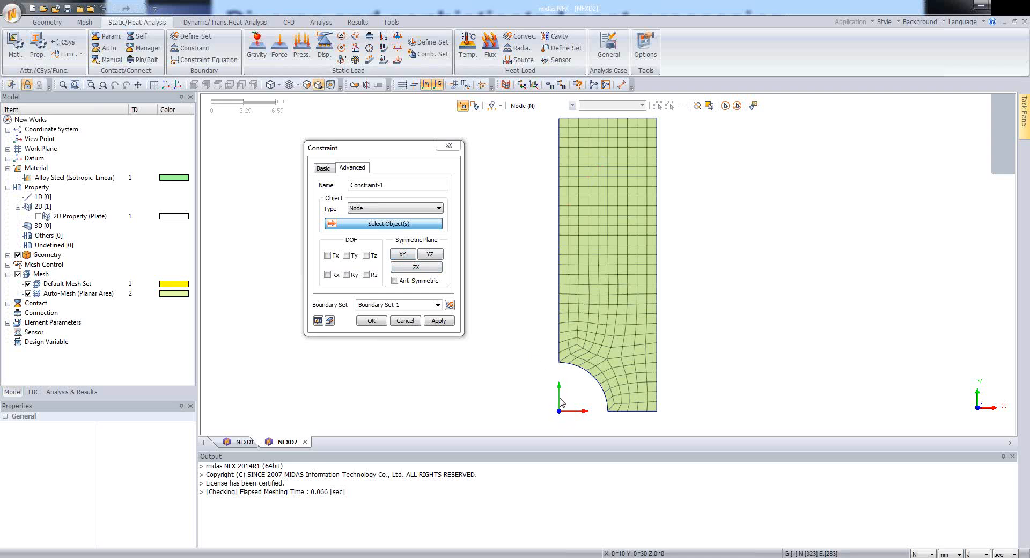
Apply a YZ symmetry constraint in Boundary Set-1 to the nodes along the plate's straight vertical edge above the notch, using edge selection
left_click(433, 257)
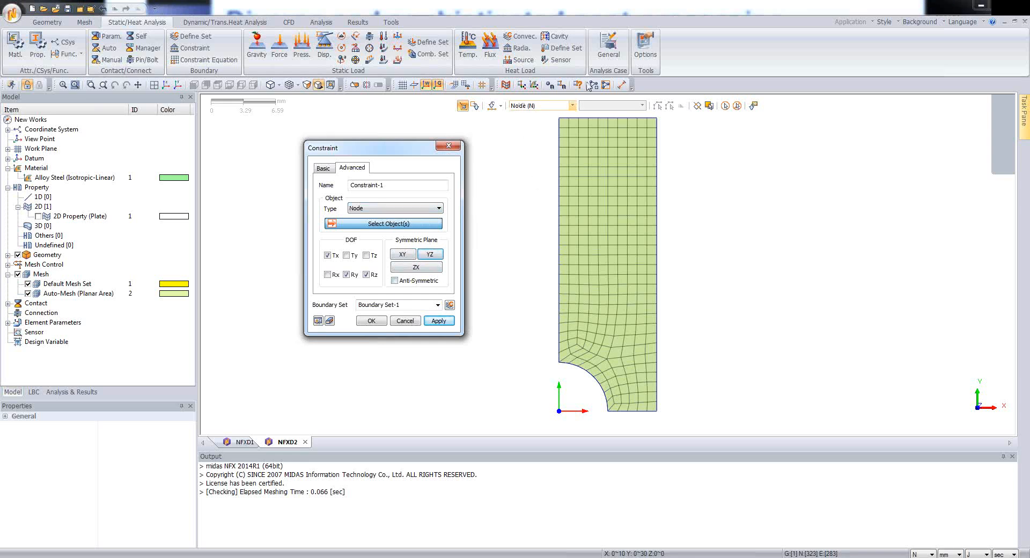
left_click(540, 109)
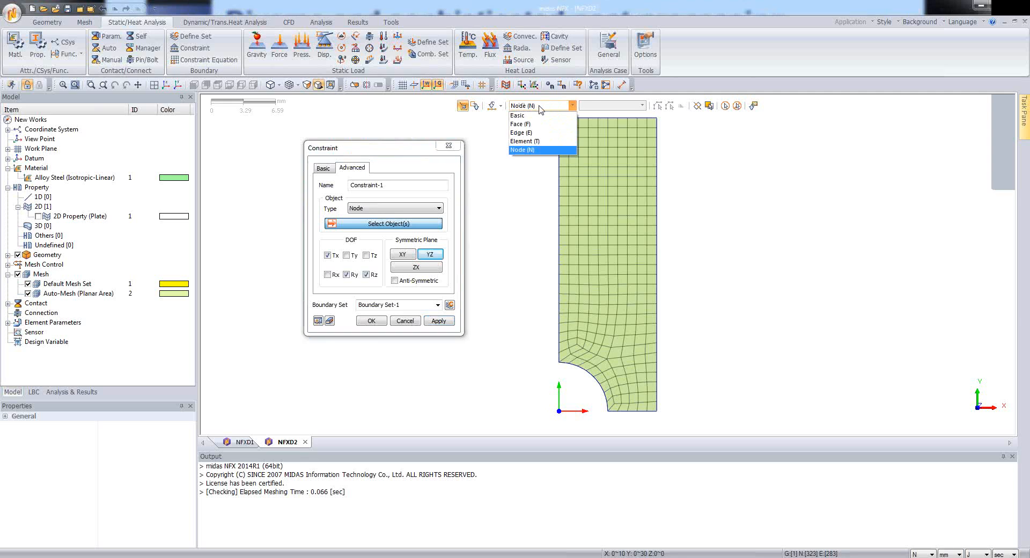
left_click(523, 132)
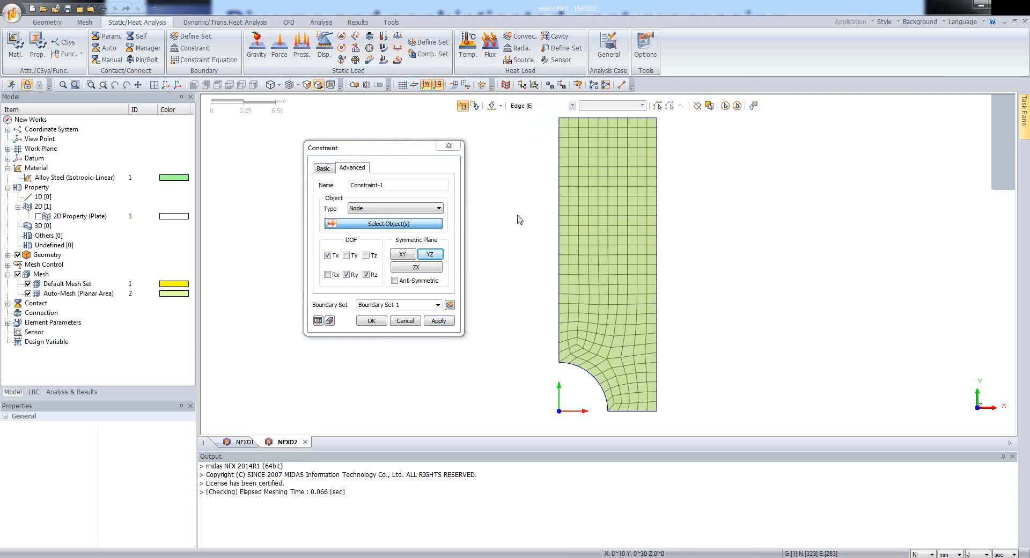
left_click(558, 222)
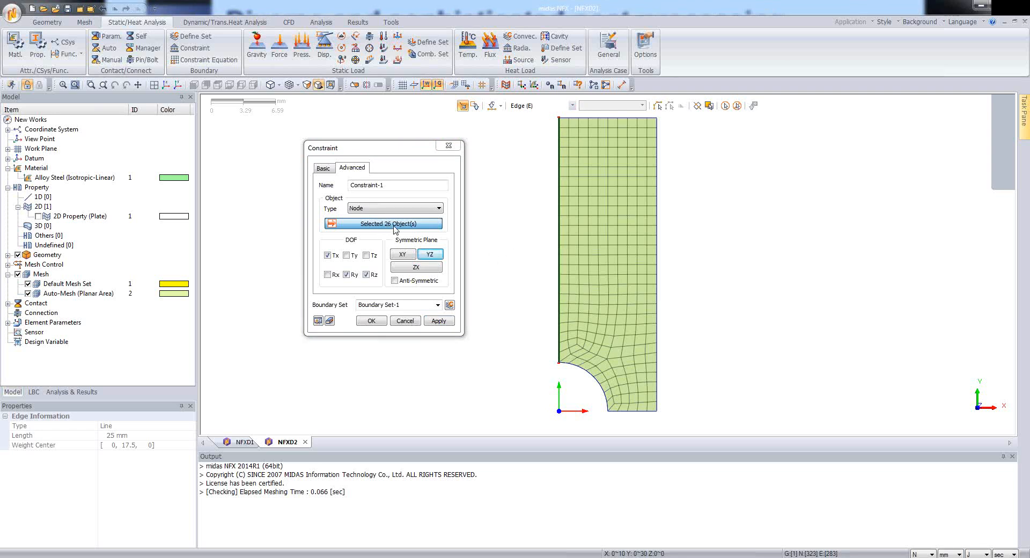
left_click(440, 321)
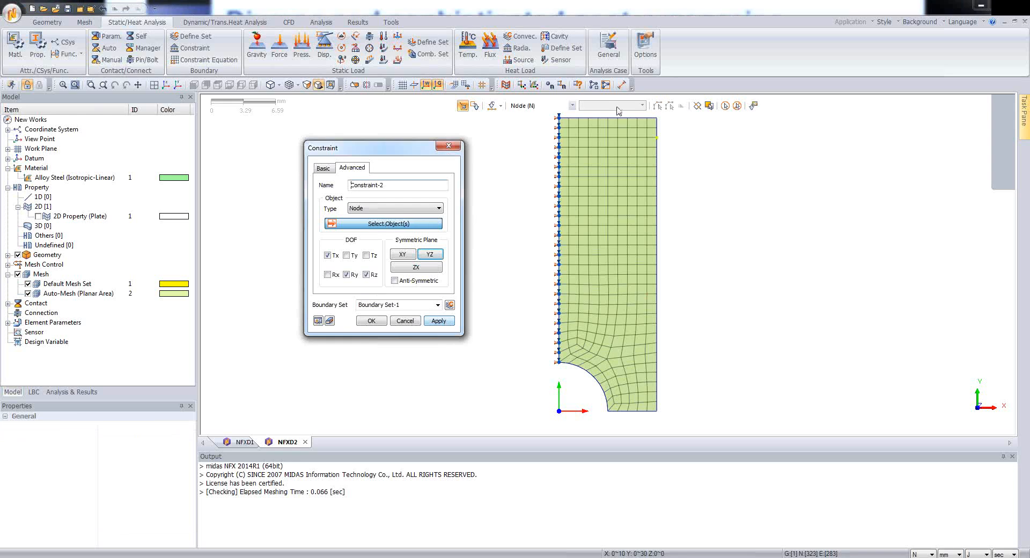
Set the selection filter to Edge for the target of Constraint-2
left_click(521, 106)
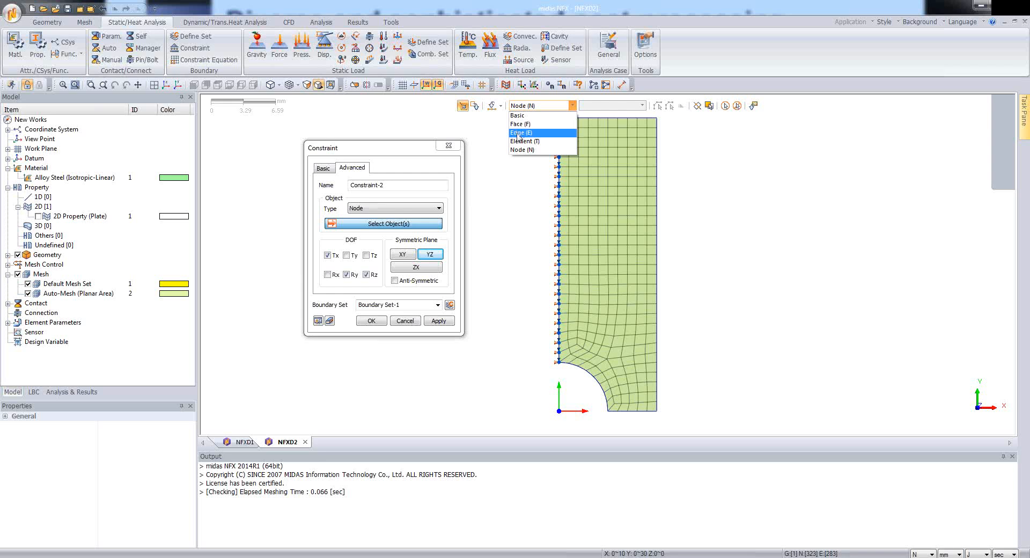
left_click(518, 134)
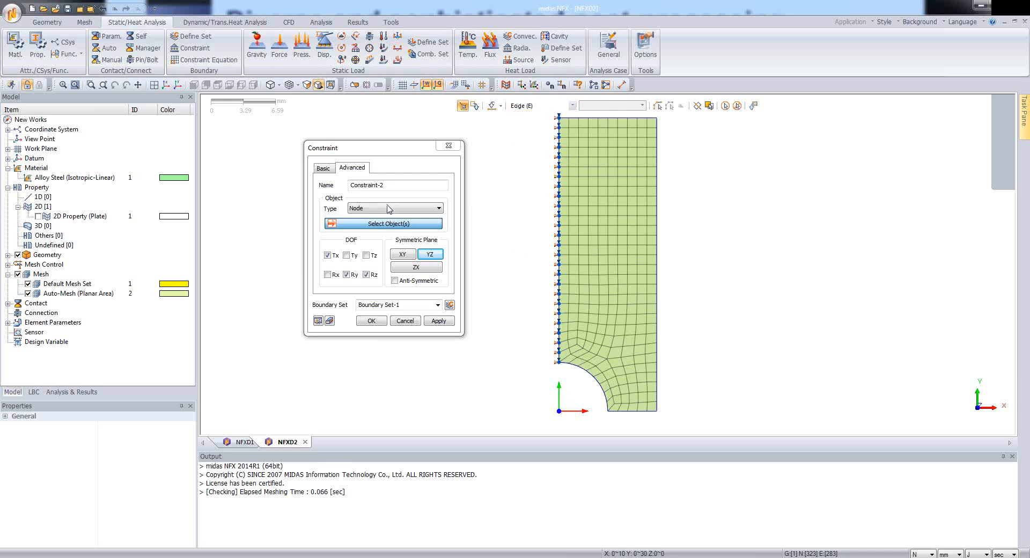
Constrain the plate's bottom straight edge with ZX-plane symmetry in Boundary Set-1
left_click(394, 223)
left_click(523, 107)
left_click(519, 132)
left_click(641, 412)
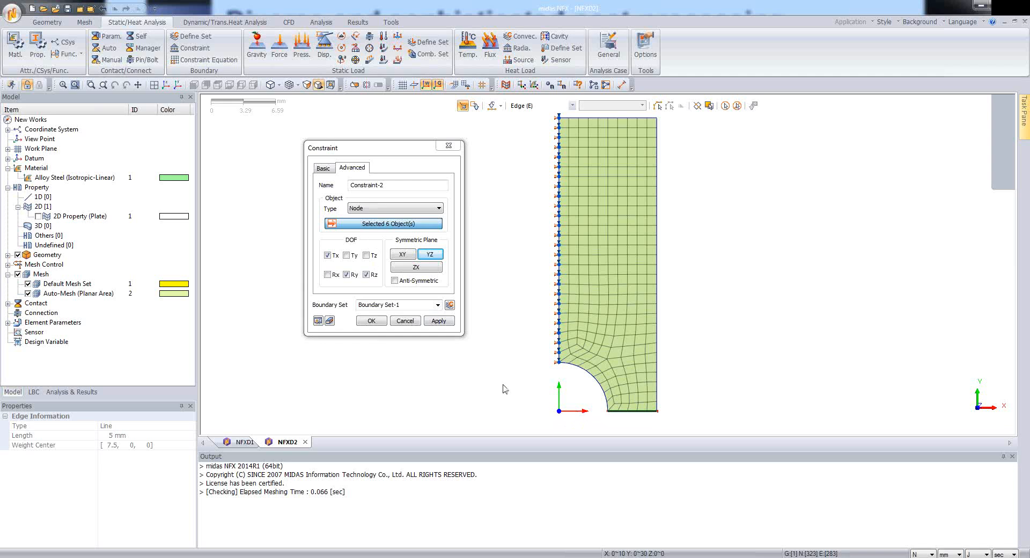
left_click(426, 269)
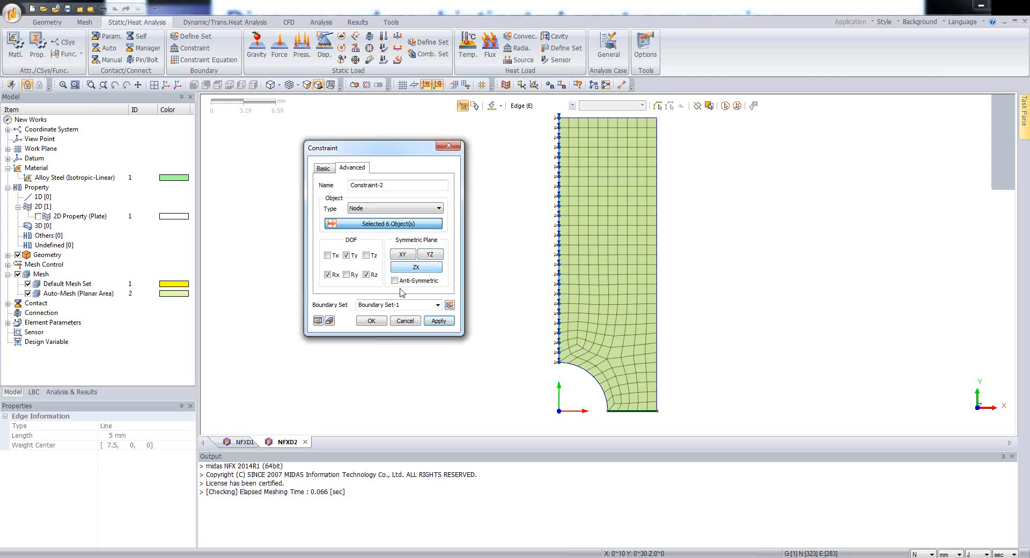
left_click(371, 321)
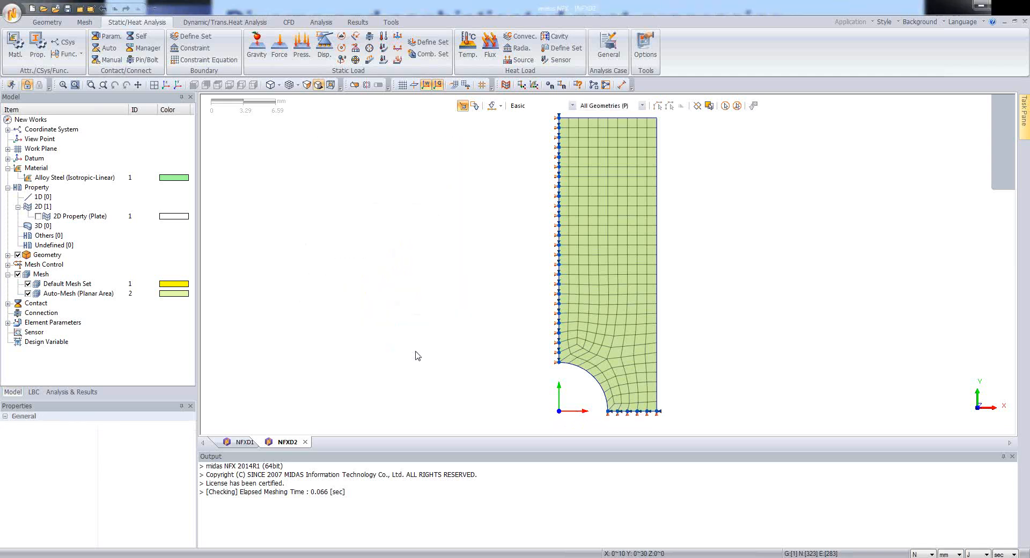
Apply a uniform normal edge pressure of 25 N/mm magnitude pulling outward on the plate's top edge, in Load Set-1
scroll(531, 346, "down", 1)
scroll(538, 354, "down", 1)
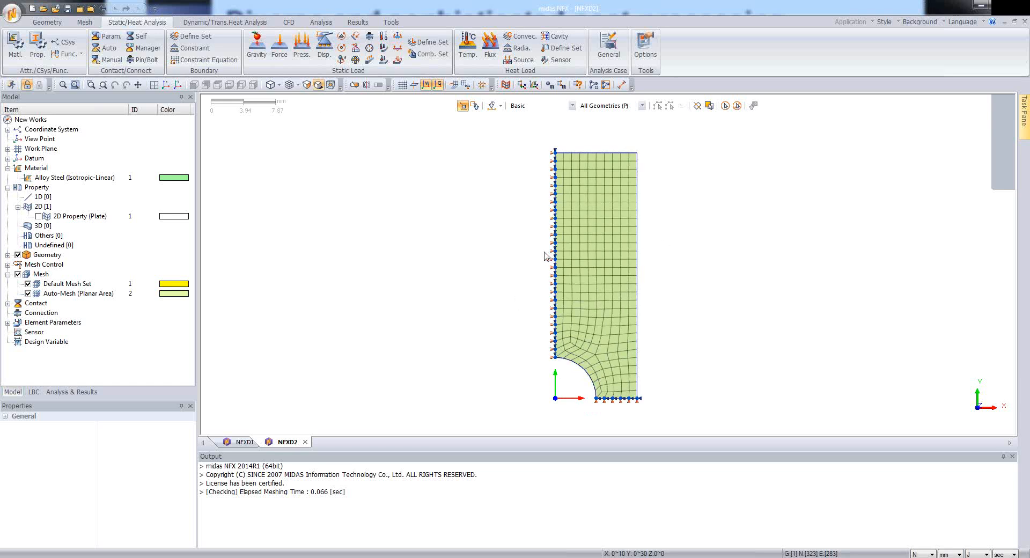
left_click(302, 56)
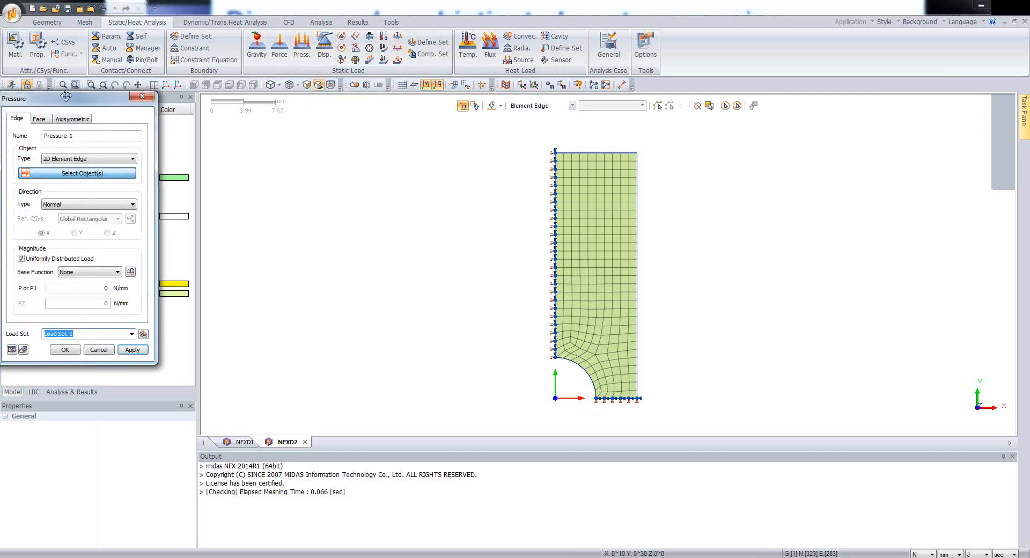
left_click_drag(41, 99, 371, 134)
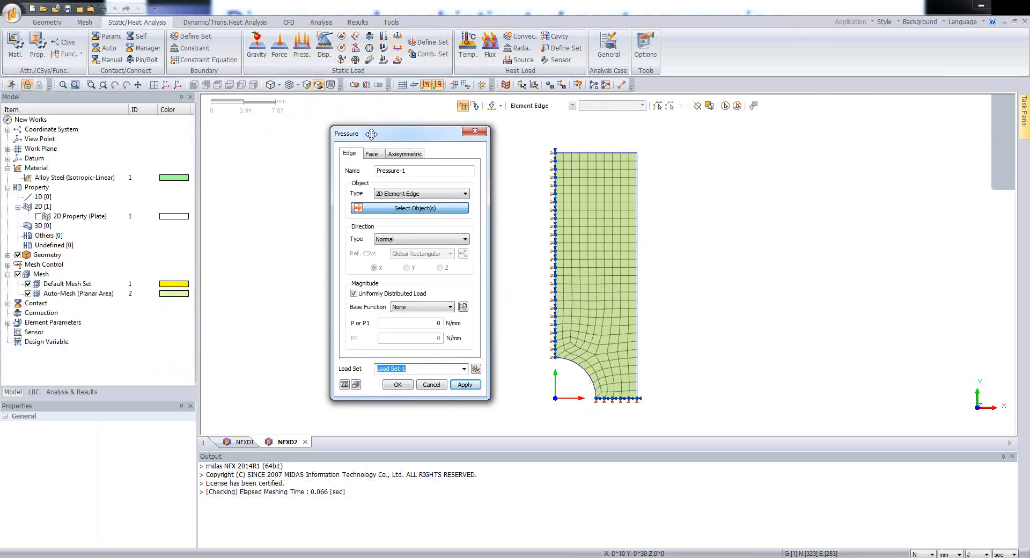
left_click(536, 105)
left_click(524, 132)
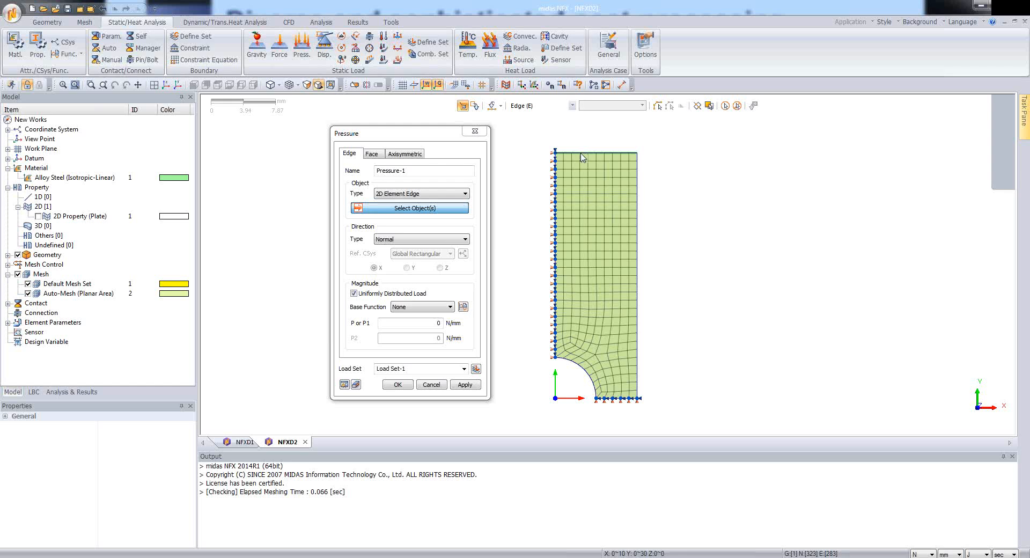
left_click(583, 155)
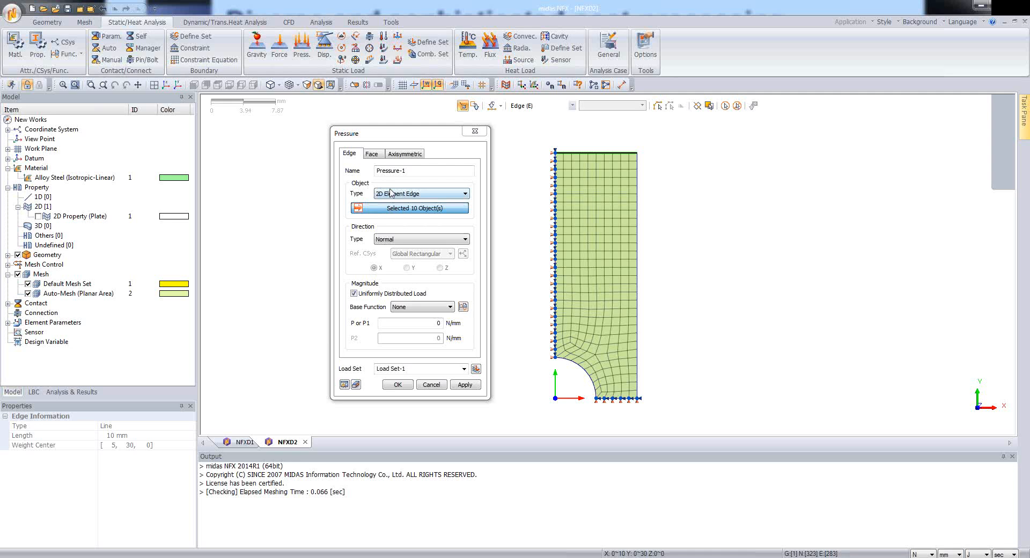
left_click(416, 324)
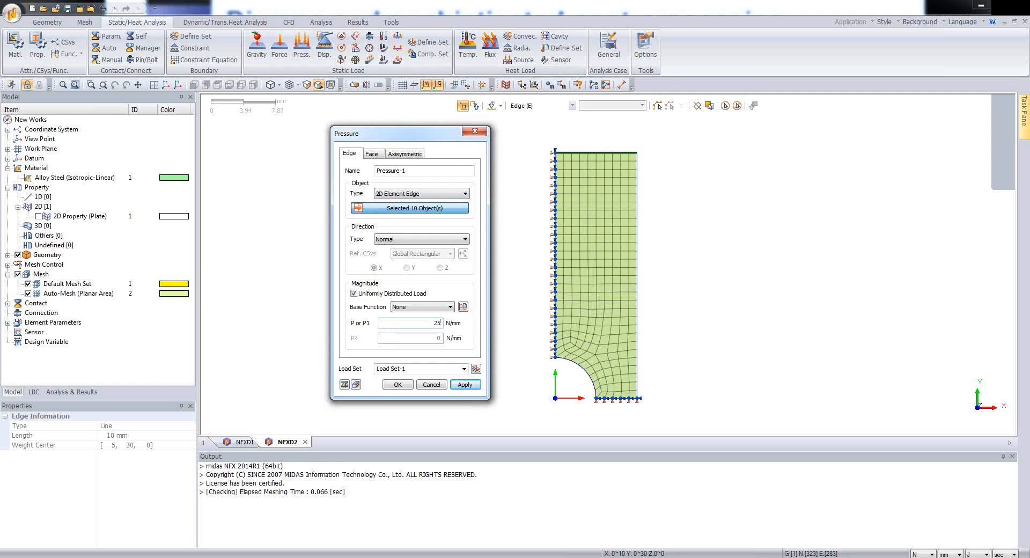
left_click(344, 385)
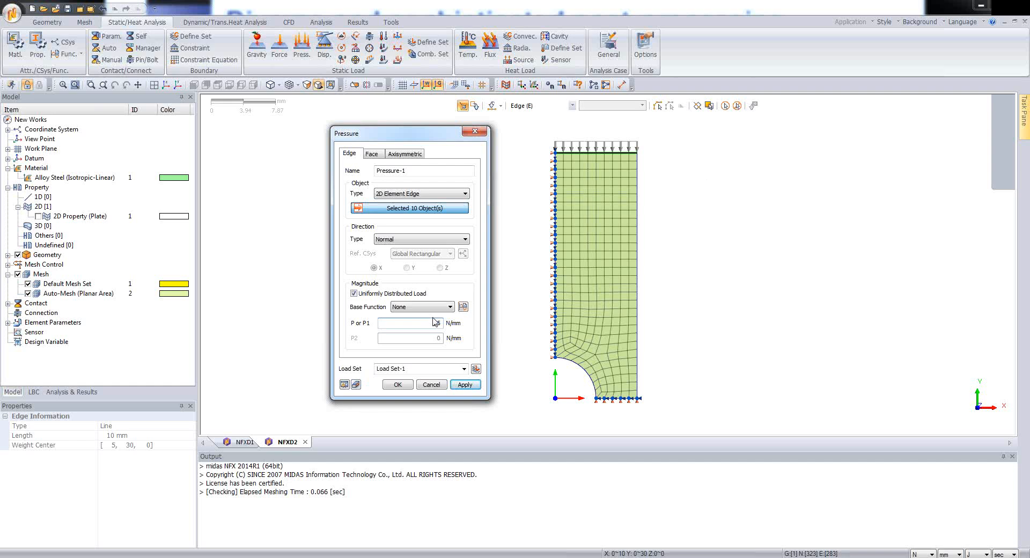
left_click(344, 385)
left_click(396, 385)
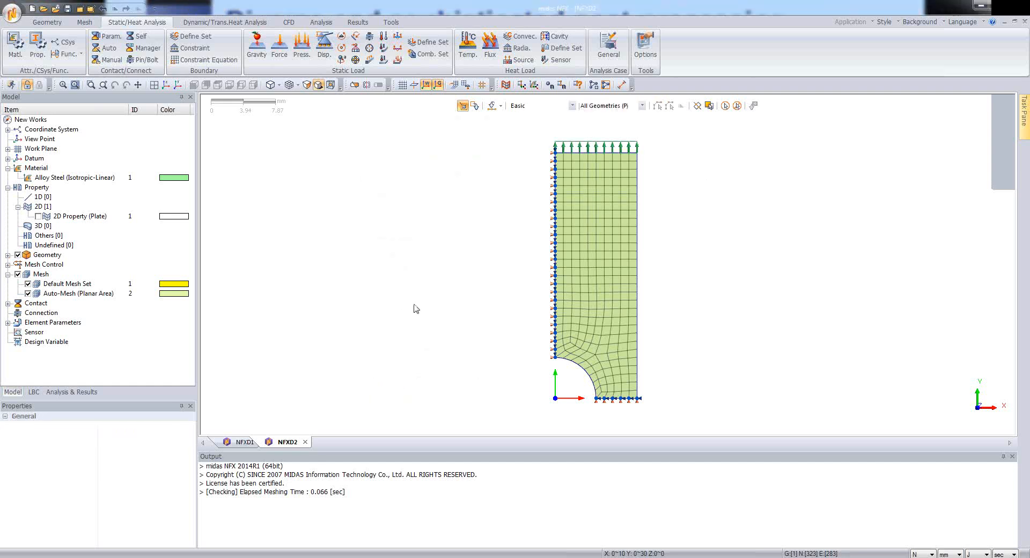
Create a Linear Static analysis case and review its mesh, boundary and load sets, accepting them as they are
left_click(59, 392)
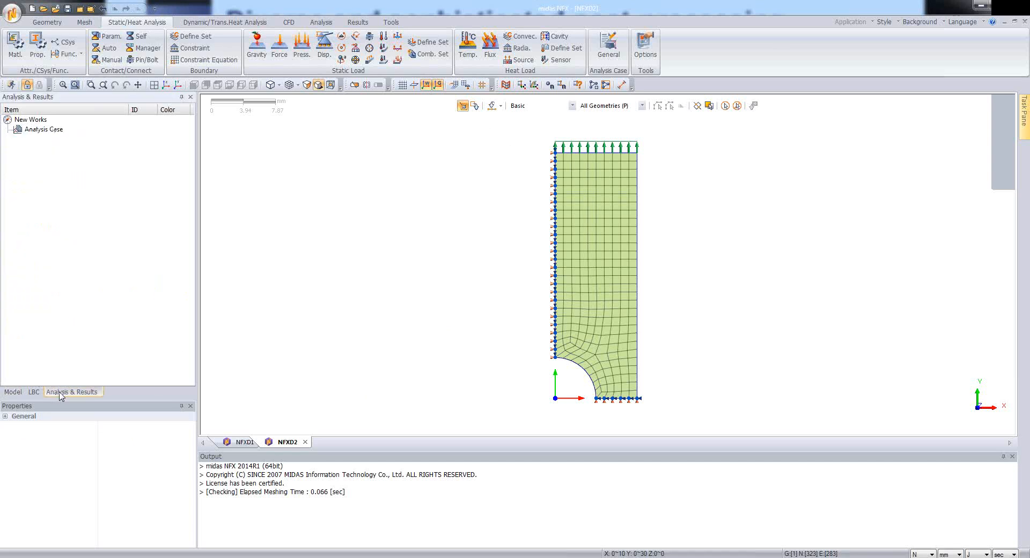
right_click(46, 132)
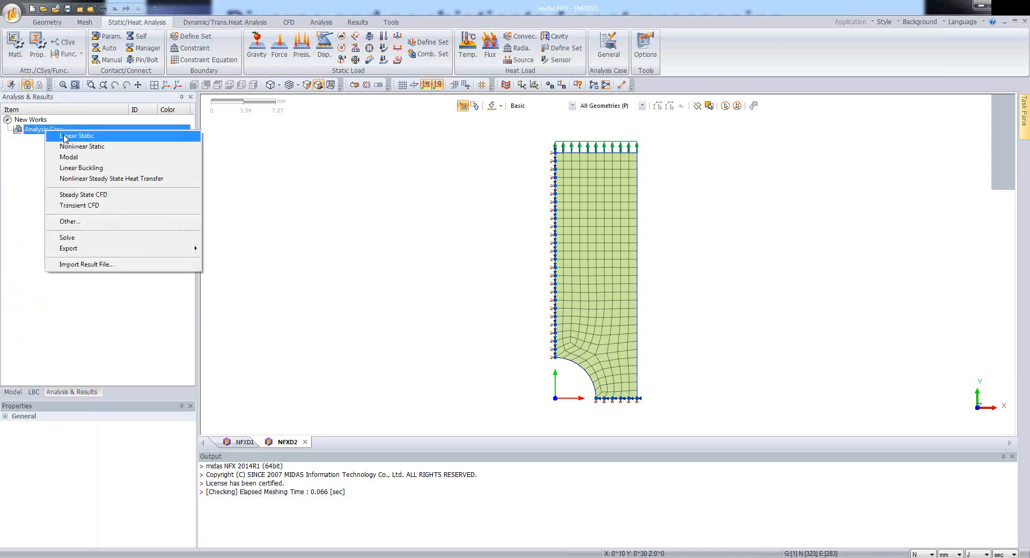
left_click(68, 140)
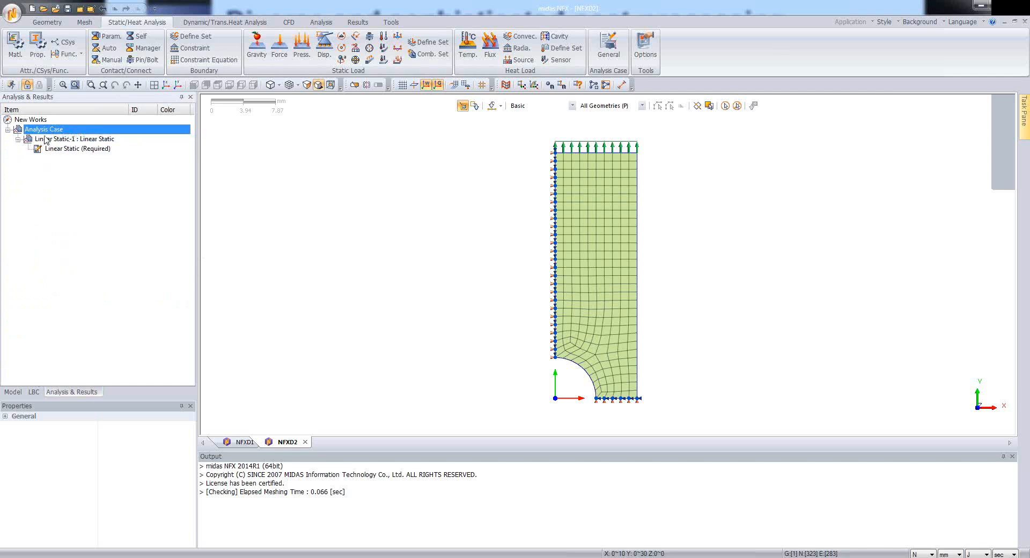
right_click(74, 141)
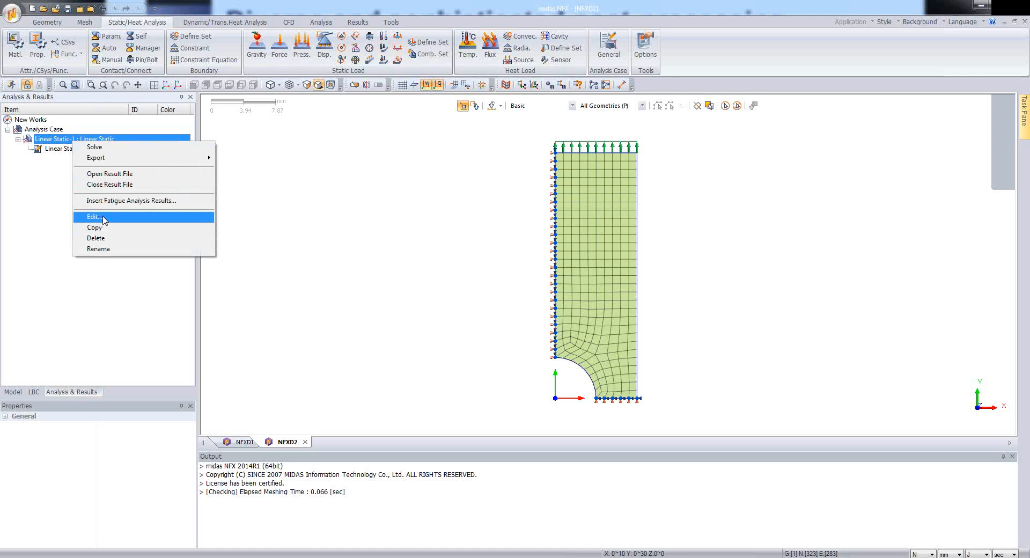
left_click(104, 220)
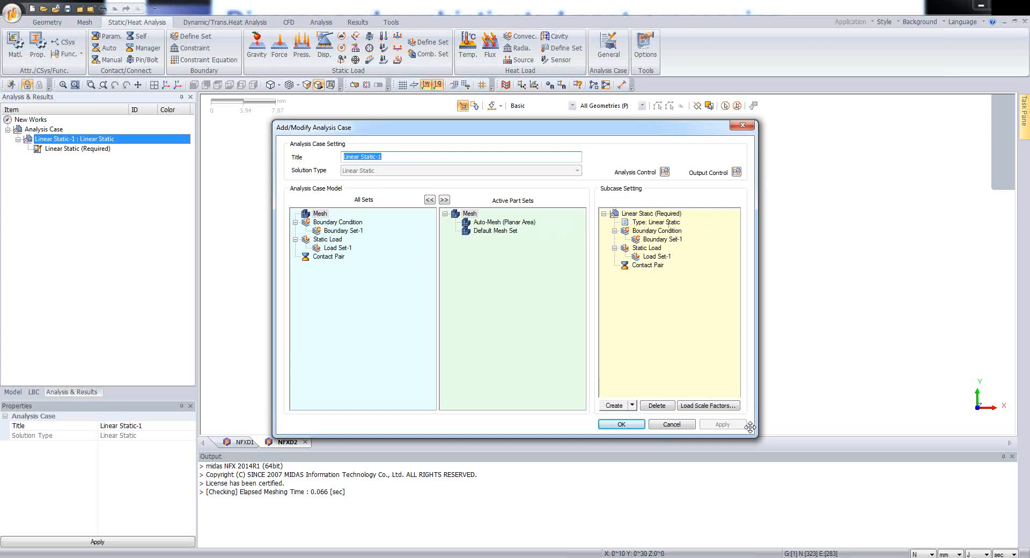
left_click(631, 427)
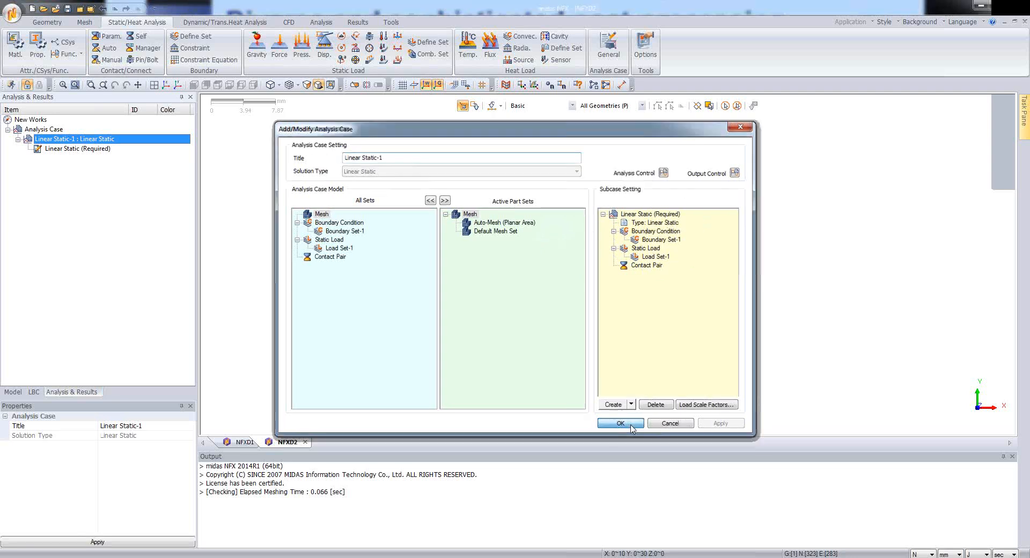
Solve the Linear Static-1 case, saving the model as NFXD2 on the Desktop
right_click(60, 139)
left_click(80, 151)
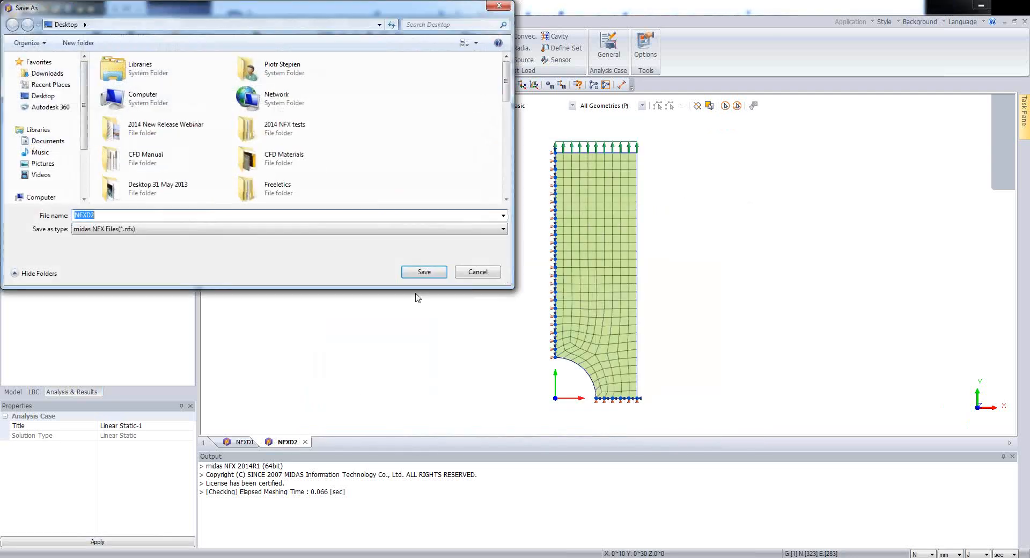
left_click(433, 272)
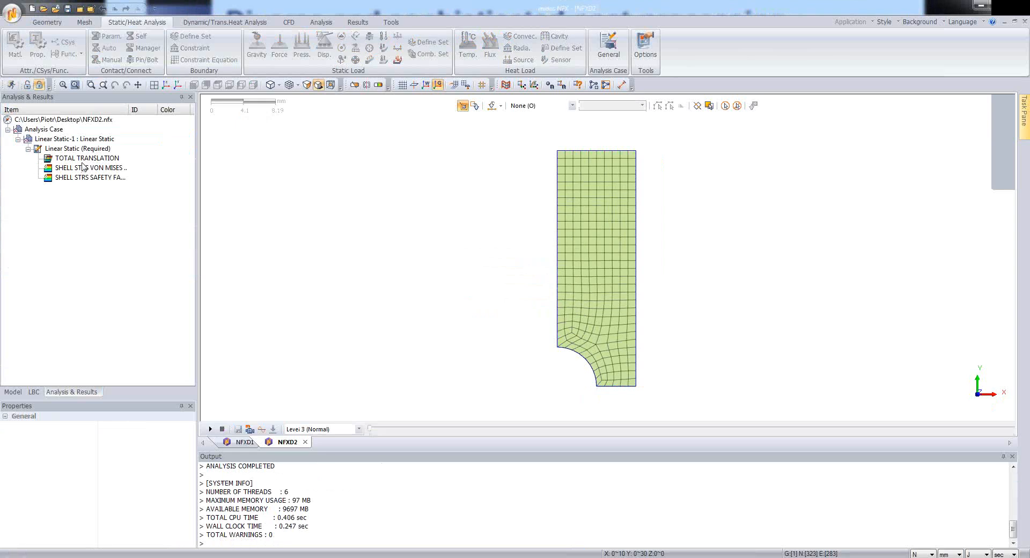
Display the total translation contour of the solved plate
double_click(82, 158)
mouse_move(580, 336)
middle_mouse_down()
mouse_move(499, 270)
mouse_move(498, 292)
mouse_move(589, 233)
mouse_move(600, 322)
mouse_move(575, 337)
middle_mouse_up()
scroll(534, 332, "up", 2)
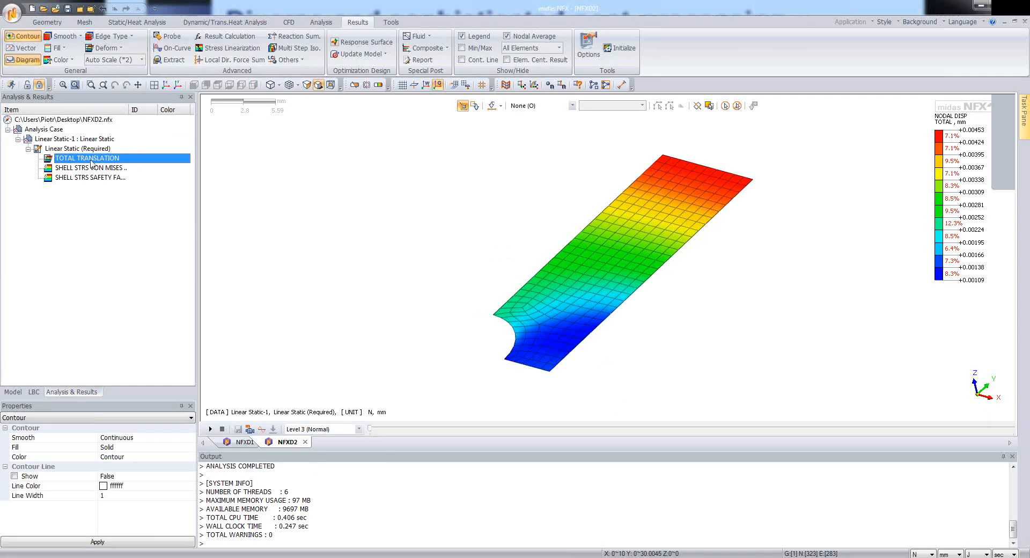
Insert all available analysis results under the Linear Static (Required) subcase
right_click(76, 146)
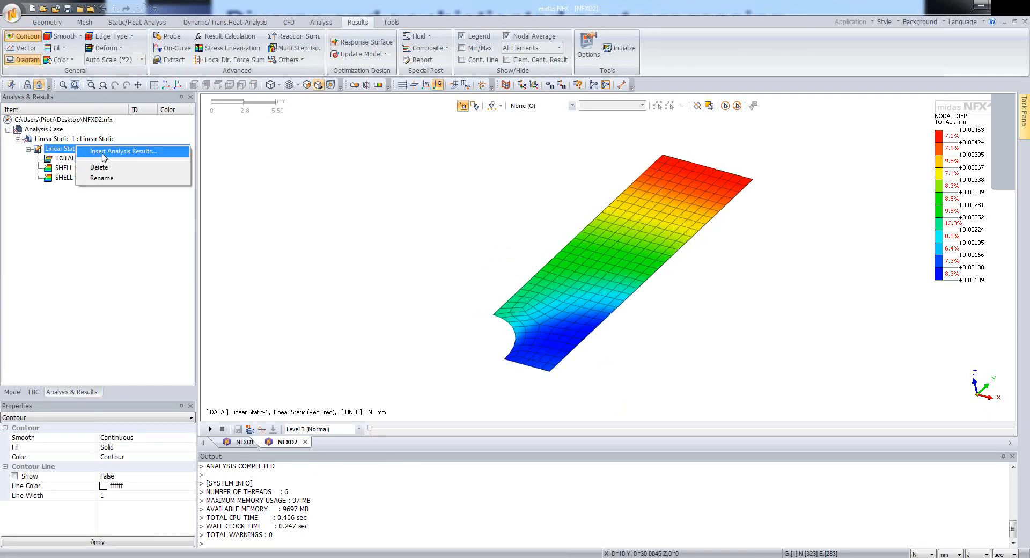
left_click(103, 152)
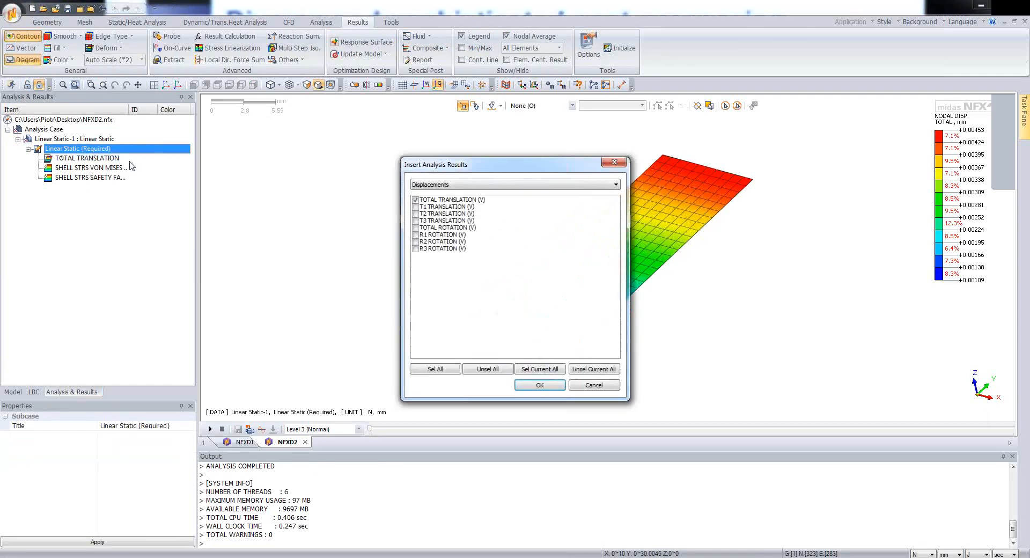
left_click(432, 369)
left_click(540, 386)
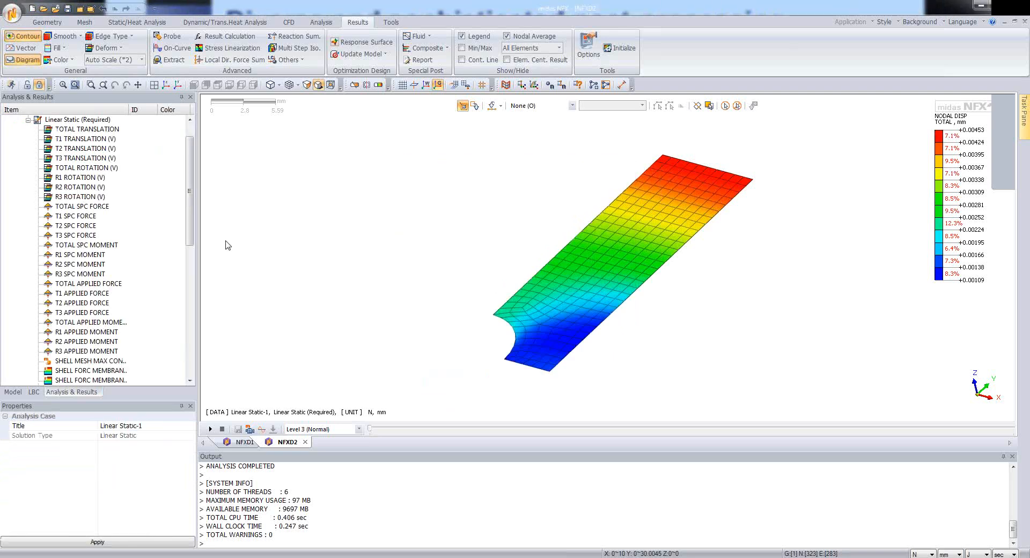
Display the T2 translation contour and set the deformation scale to Auto Scale (*0.5)
left_click(84, 139)
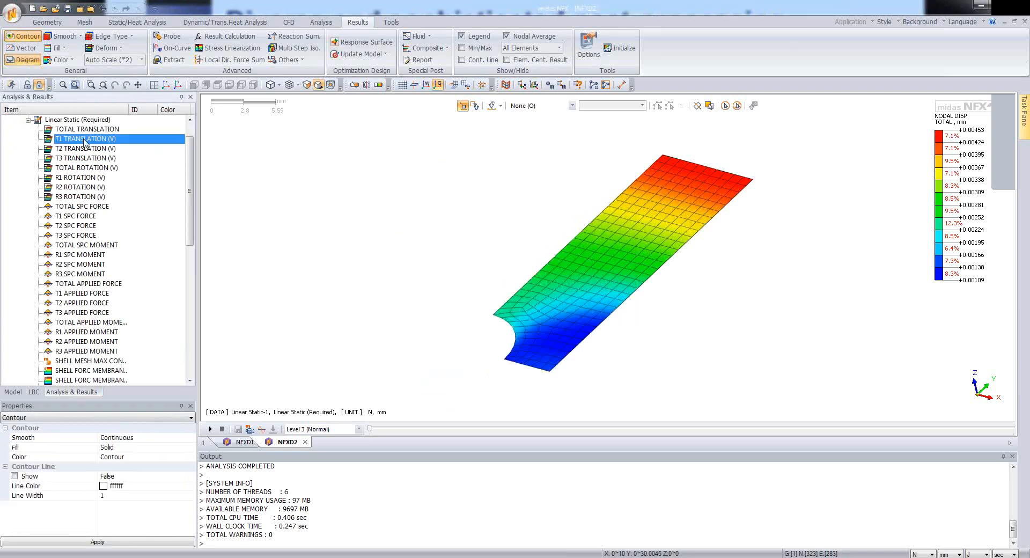
mouse_move(472, 277)
middle_mouse_down()
mouse_move(552, 292)
mouse_move(501, 301)
mouse_move(471, 292)
middle_mouse_up()
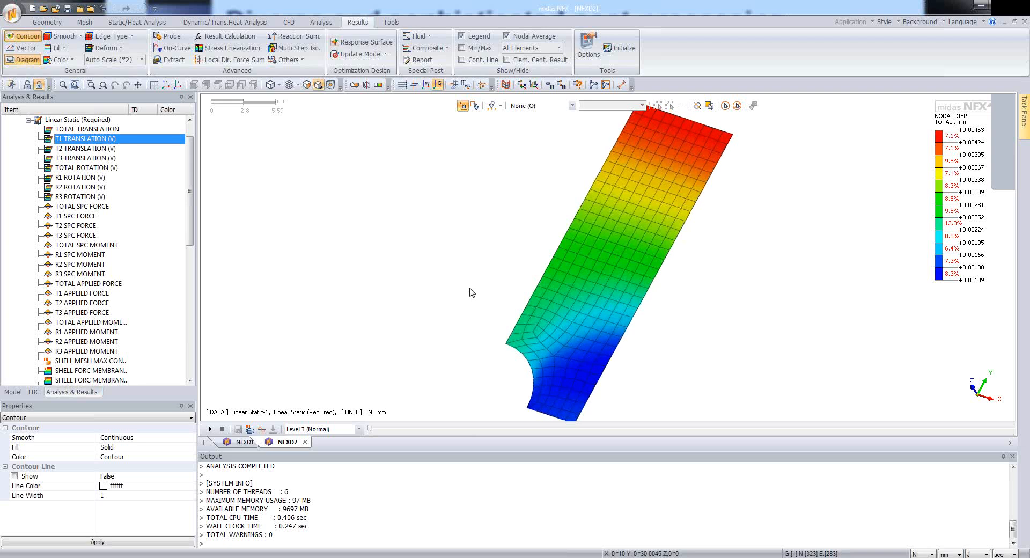
left_click(64, 151)
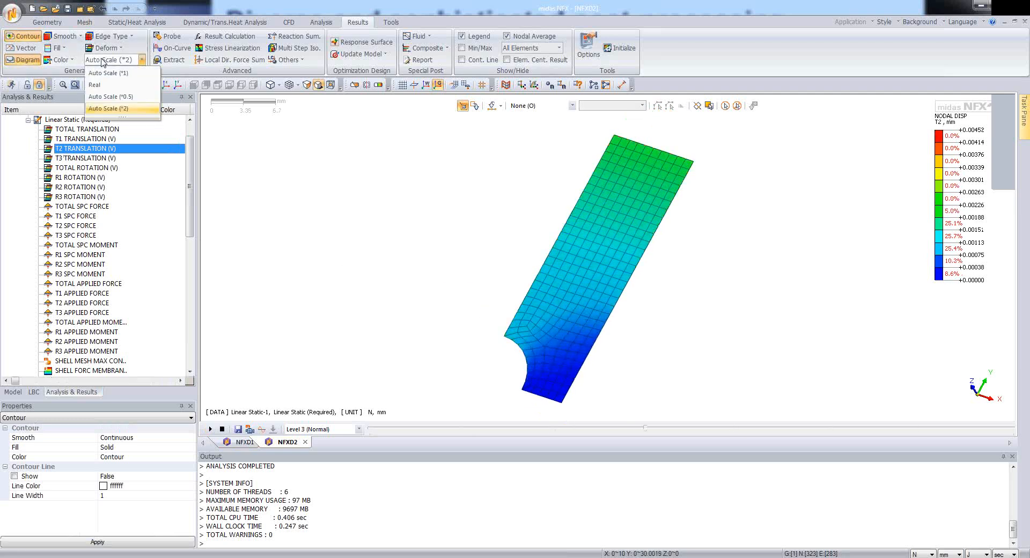
left_click(112, 97)
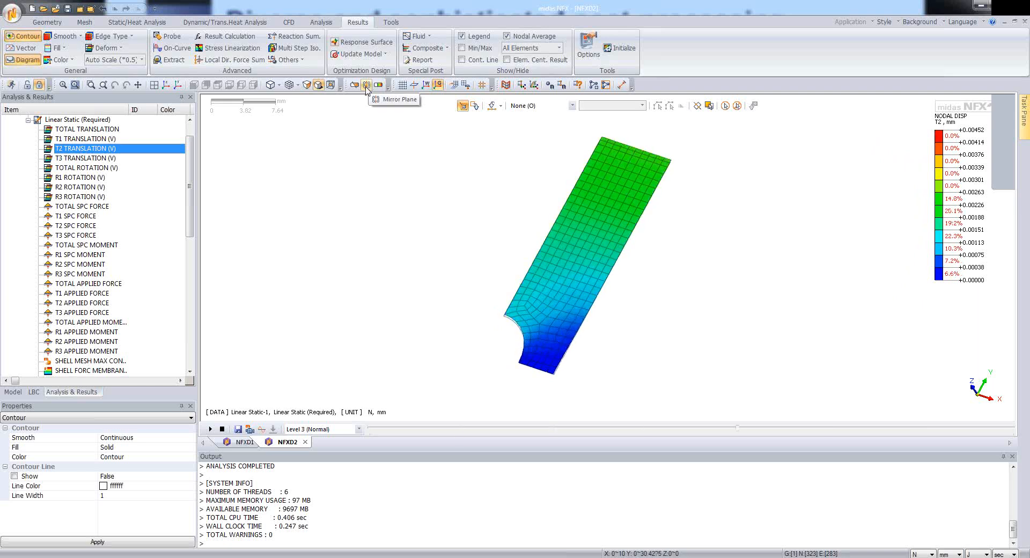
Mirror the result display about the X and Y planes, both at 0 mm, to show the full plate facing front
left_click(366, 85)
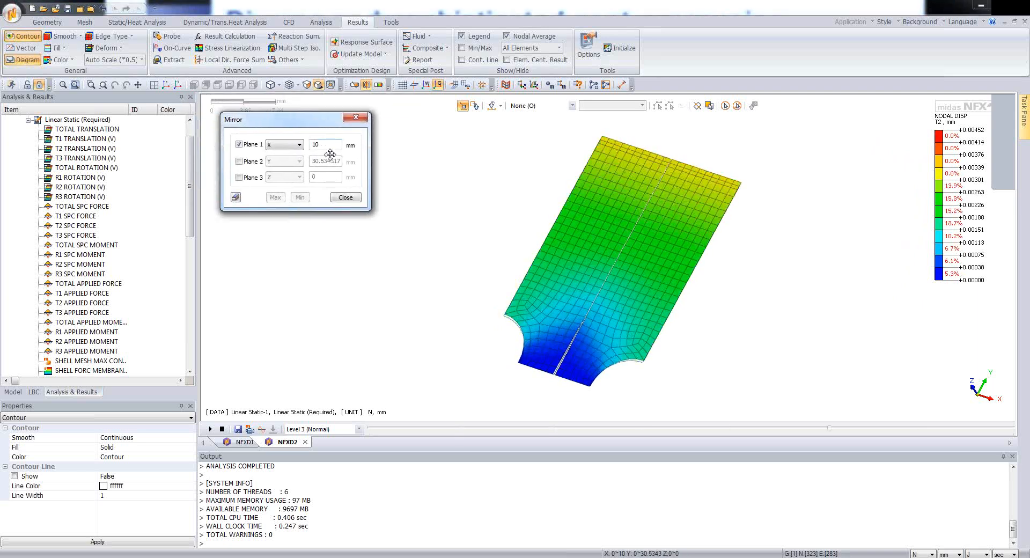
left_click_drag(323, 144, 303, 145)
type("0")
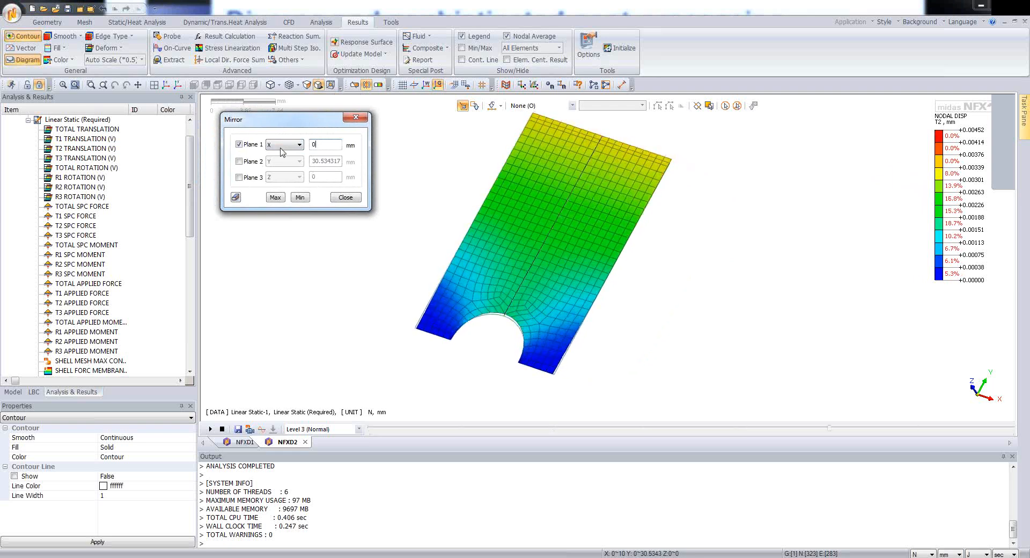
left_click(239, 160)
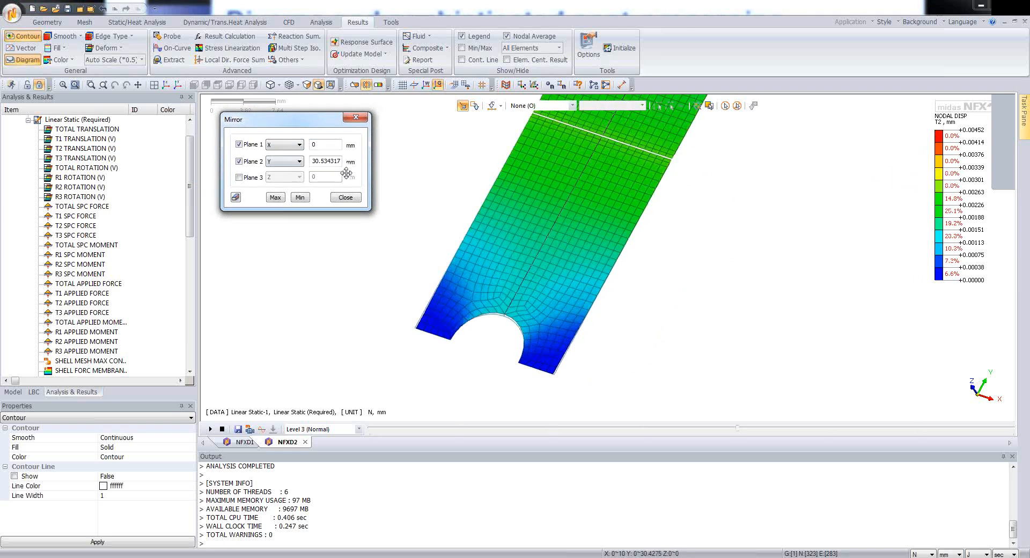
left_click_drag(342, 161, 291, 159)
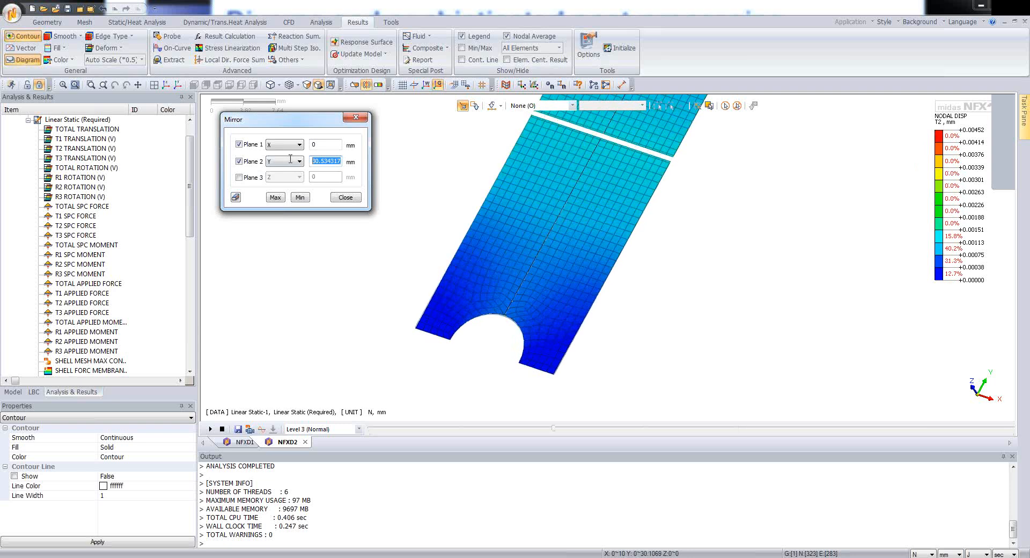
type("0")
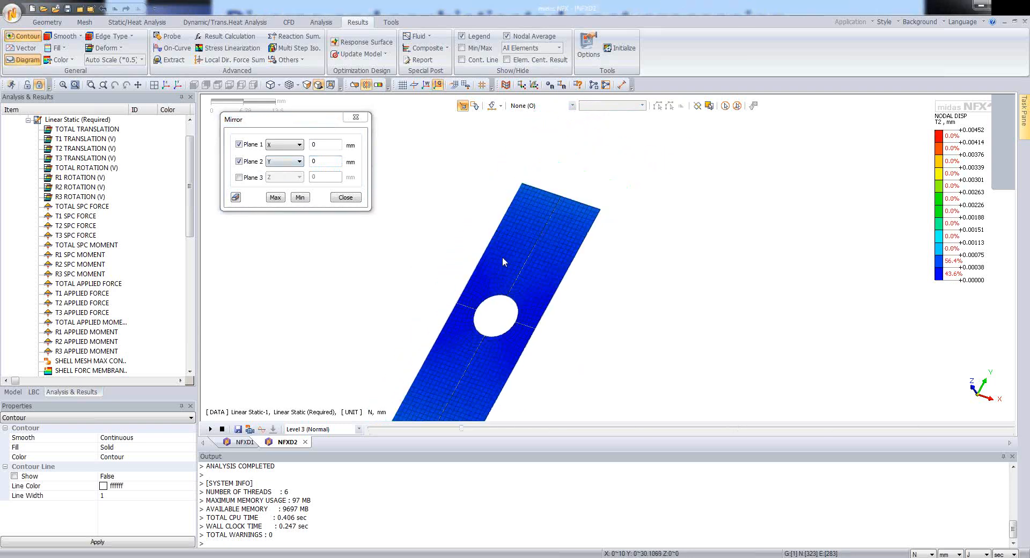
left_click(154, 85)
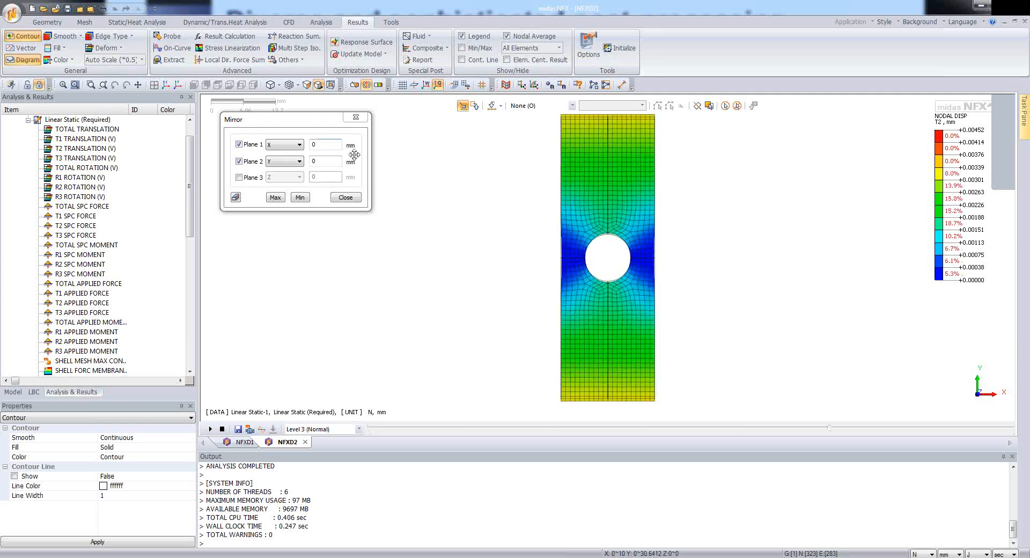
left_click_drag(314, 126, 422, 217)
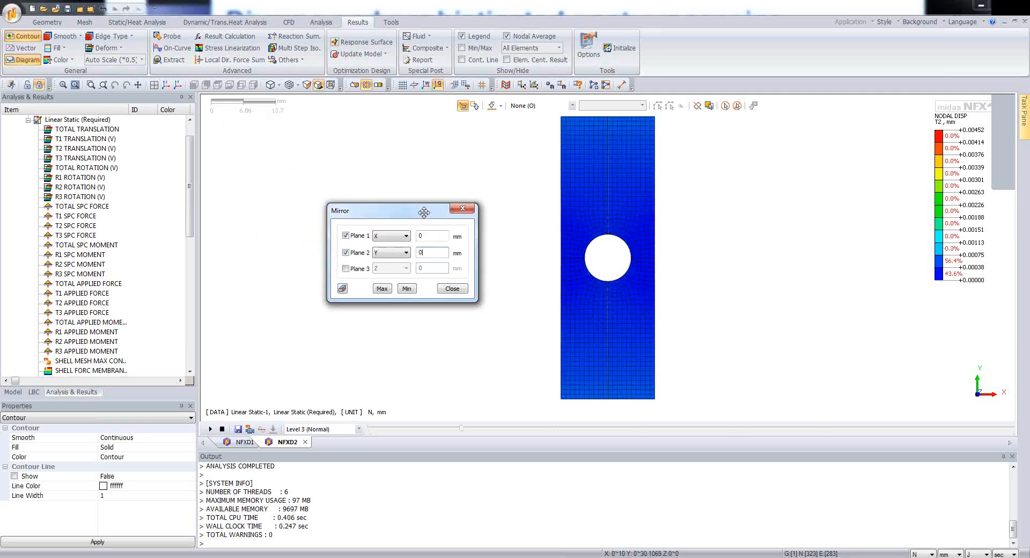
left_click(453, 288)
Display the shell von Mises (top/bottom) stress contour on the mirrored plate
left_click(91, 370)
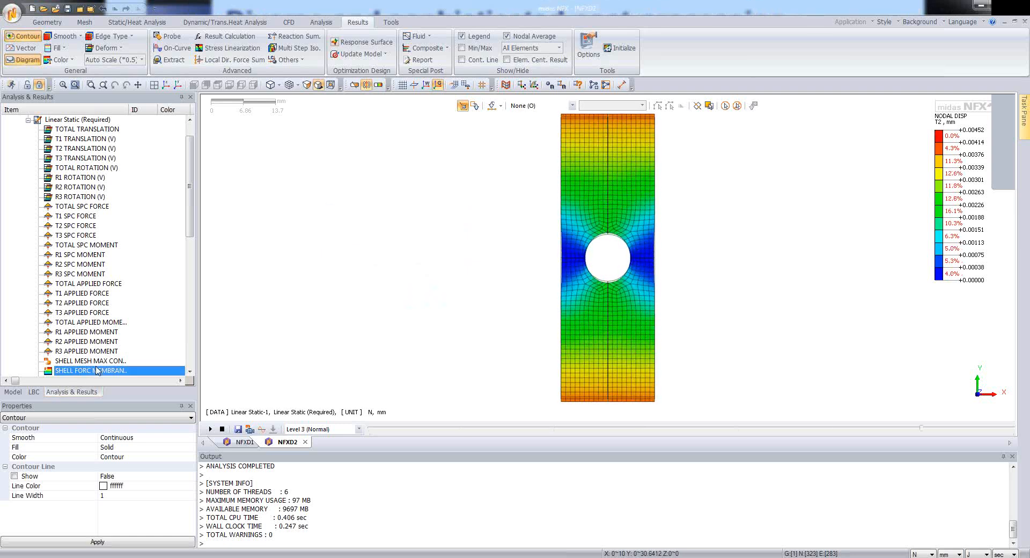
scroll(105, 346, "down", 4)
scroll(106, 346, "down", 6)
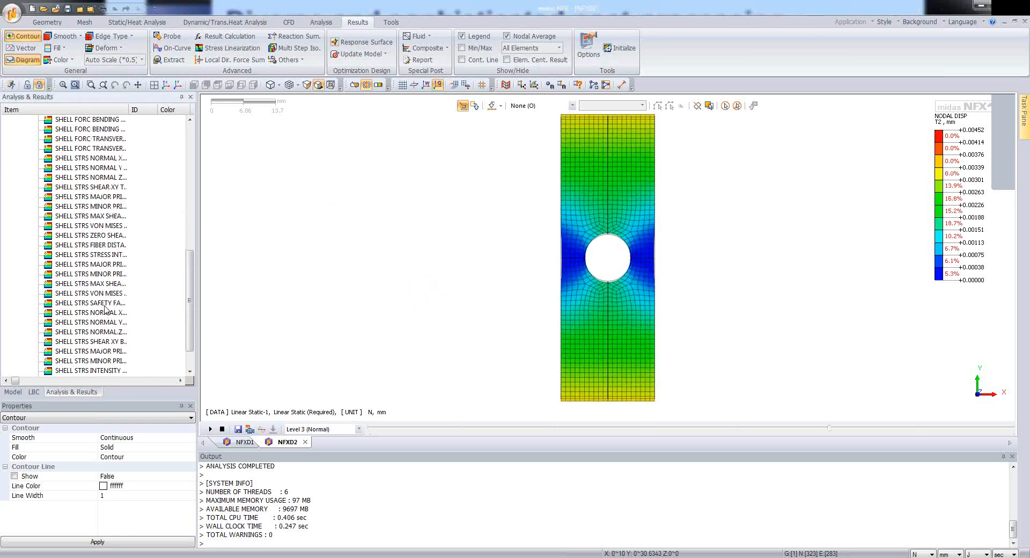
double_click(105, 294)
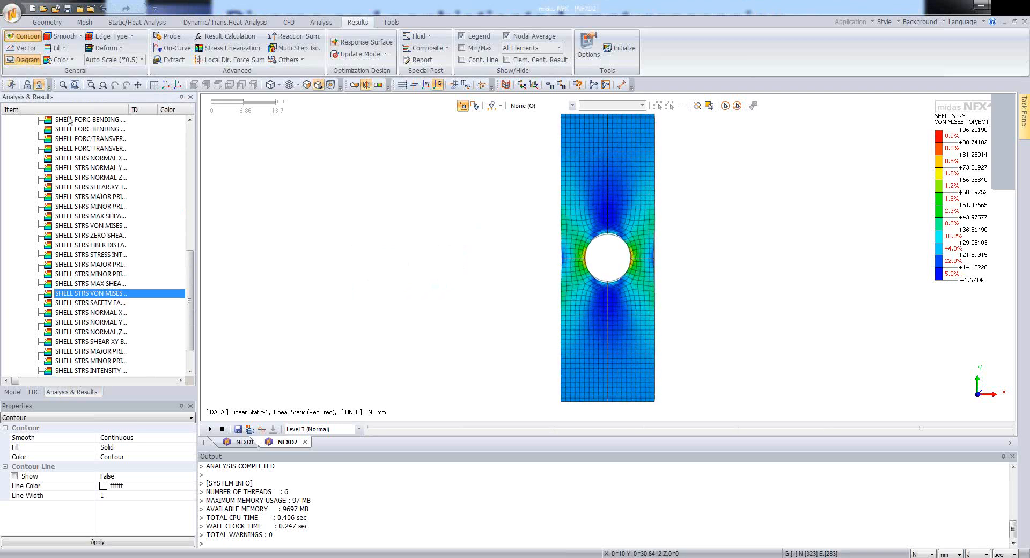
Probe the von Mises stress at four nodes in the plate's upper-right quarter, including the hole's upper-right edge and its rightmost point
left_click(169, 36)
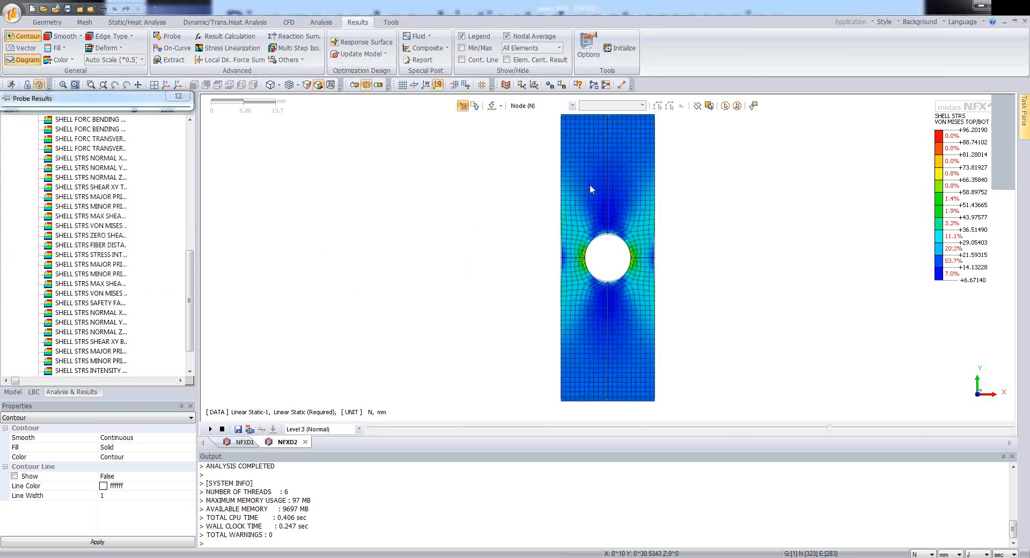
mouse_move(93, 100)
left_click_drag(93, 100, 304, 119)
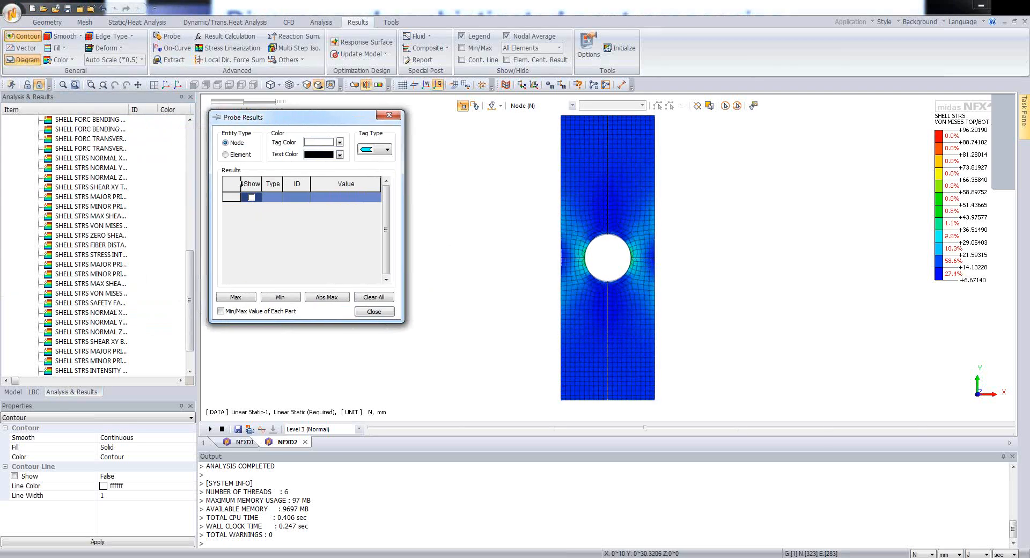
left_click(642, 197)
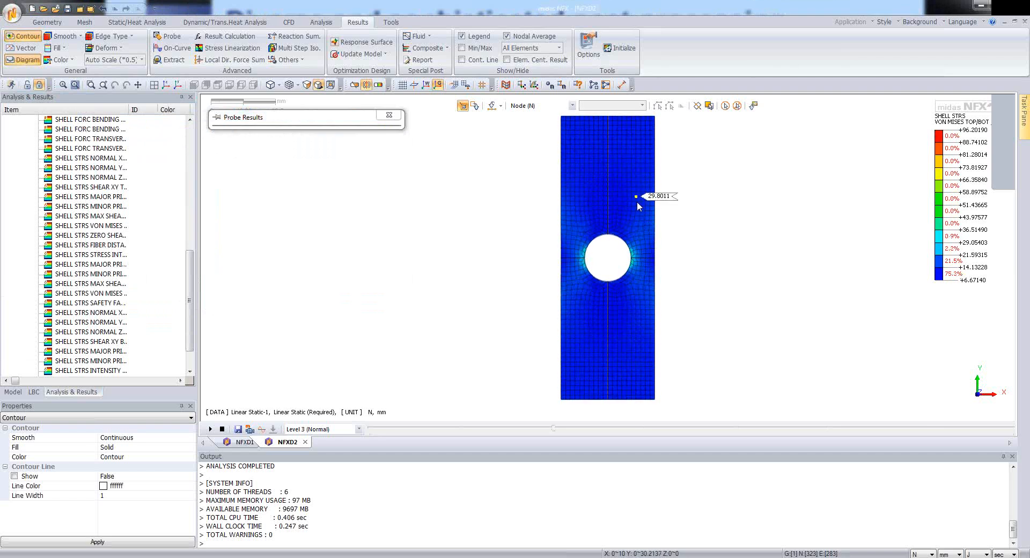
left_click(624, 154)
left_click(627, 235)
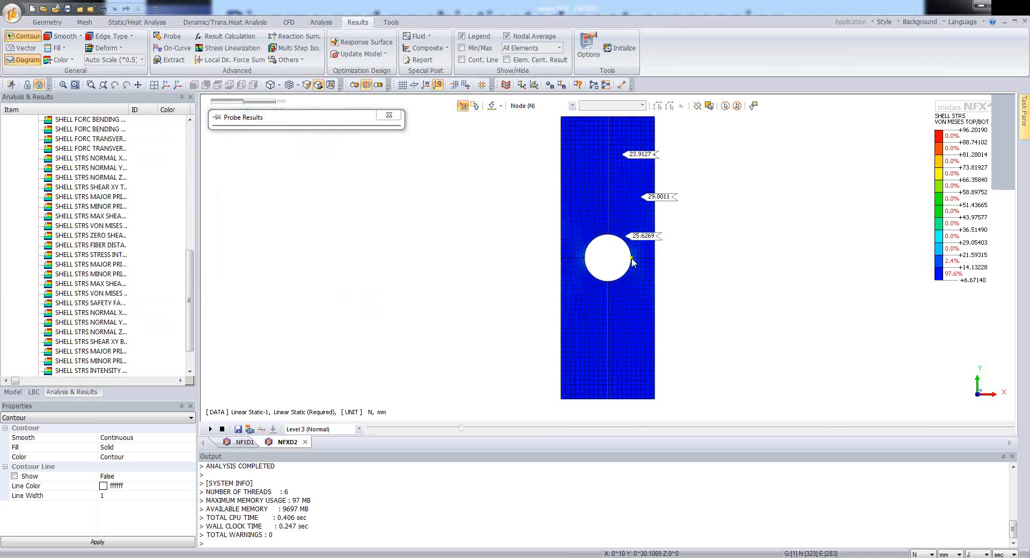
left_click(632, 258)
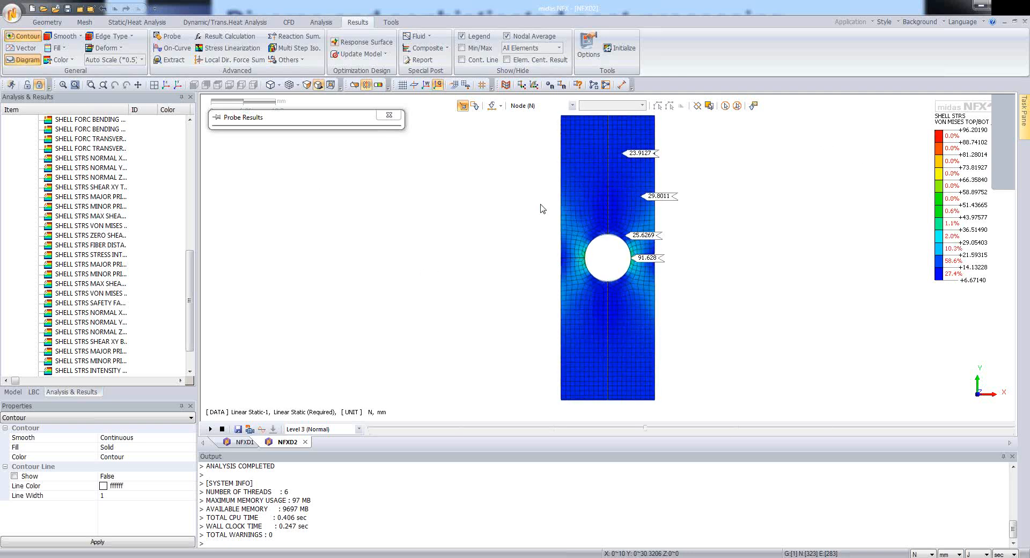
mouse_move(393, 131)
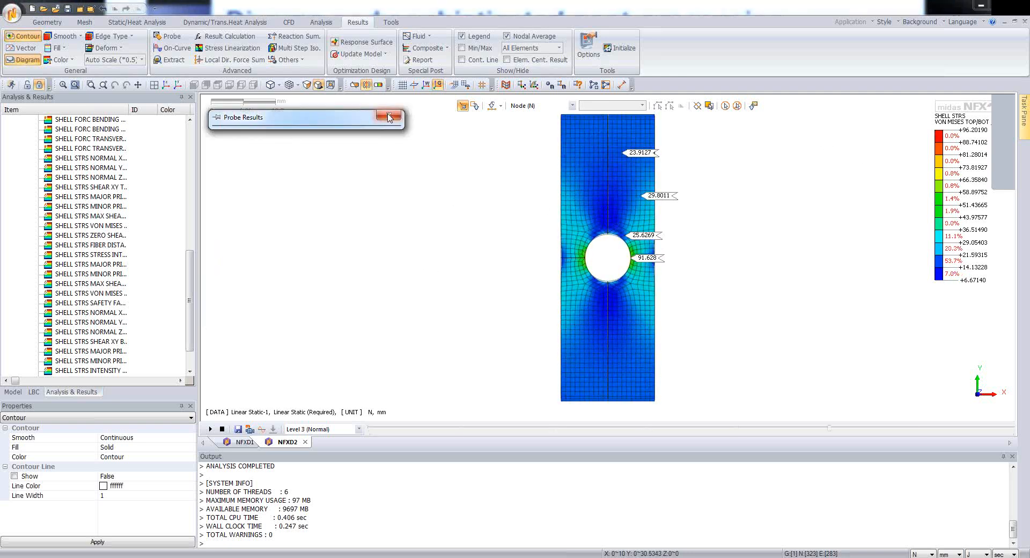
left_click(389, 116)
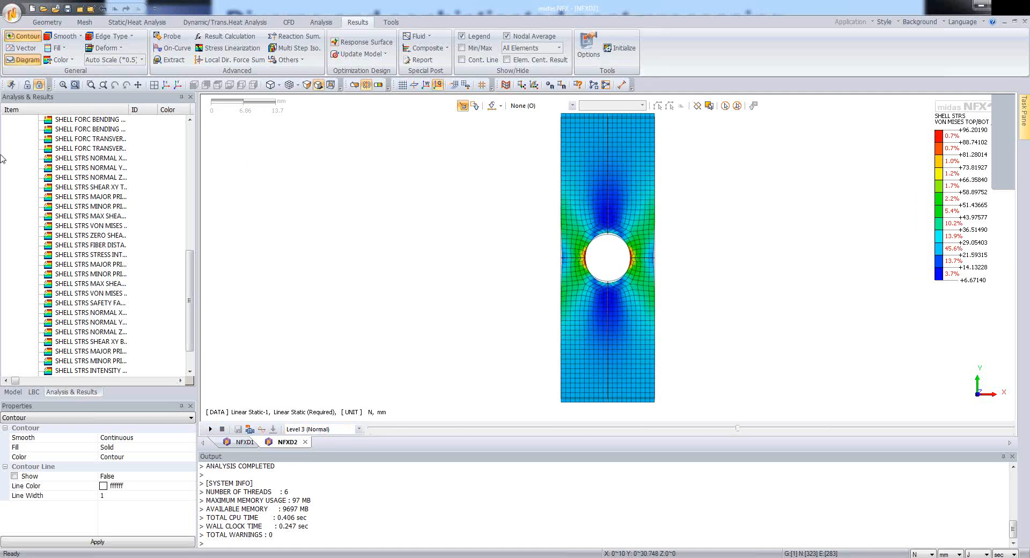
Create a new 3D model with N, mm, J, sec units and show its model tree
left_click(47, 23)
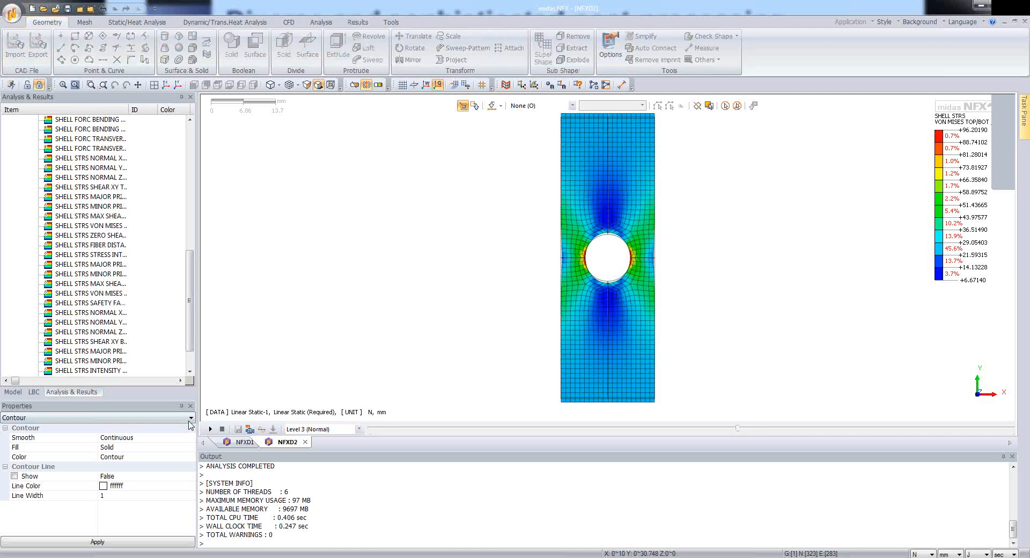
left_click(32, 8)
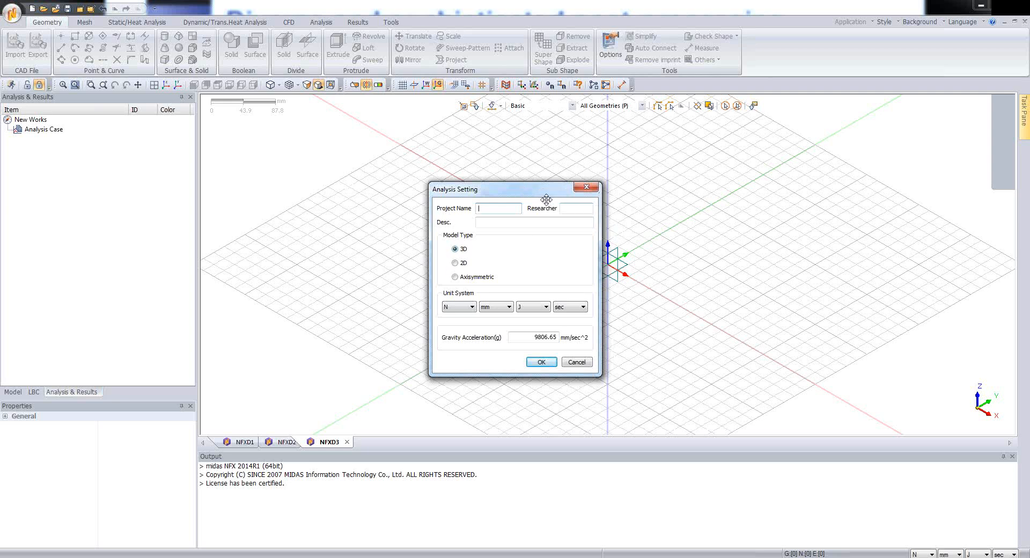
left_click_drag(539, 190, 593, 180)
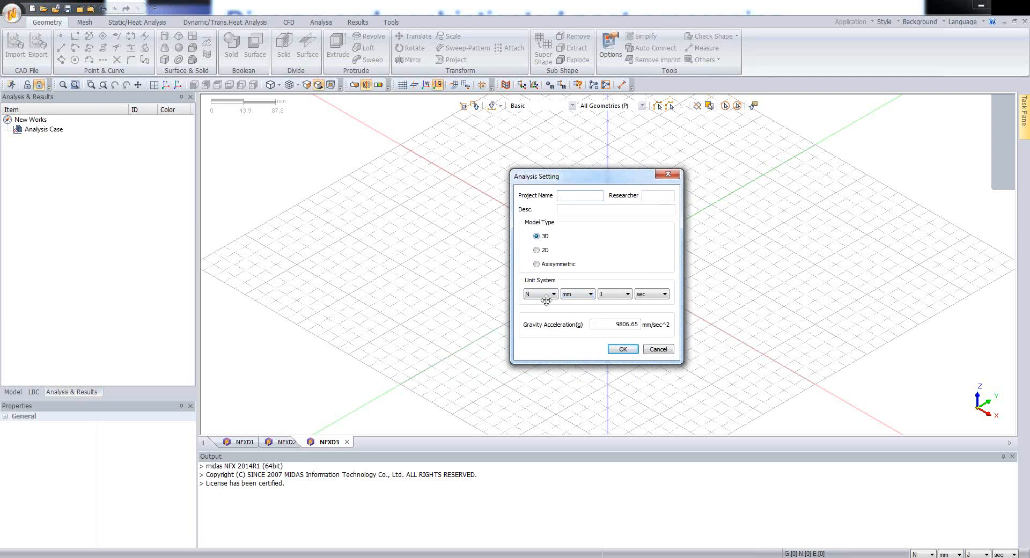
left_click(623, 349)
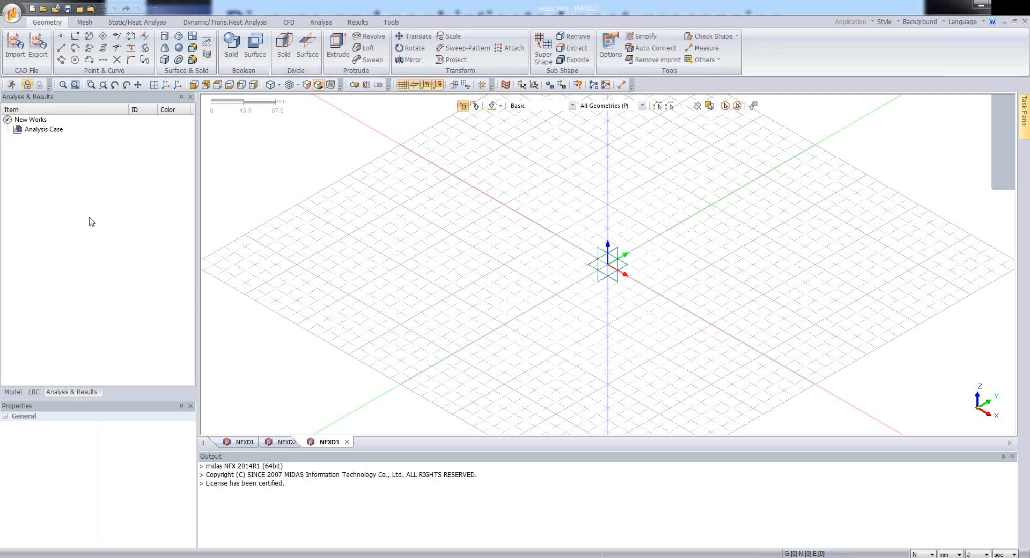
left_click(12, 391)
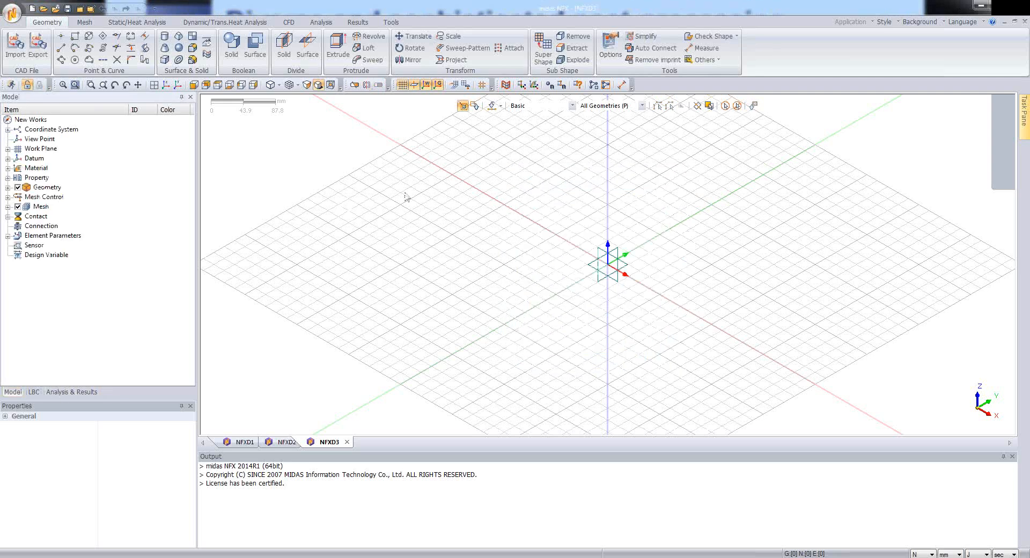
Define the work plane grid with a width of 10 mm in all quadrants
left_click(465, 86)
left_click_drag(102, 100, 468, 190)
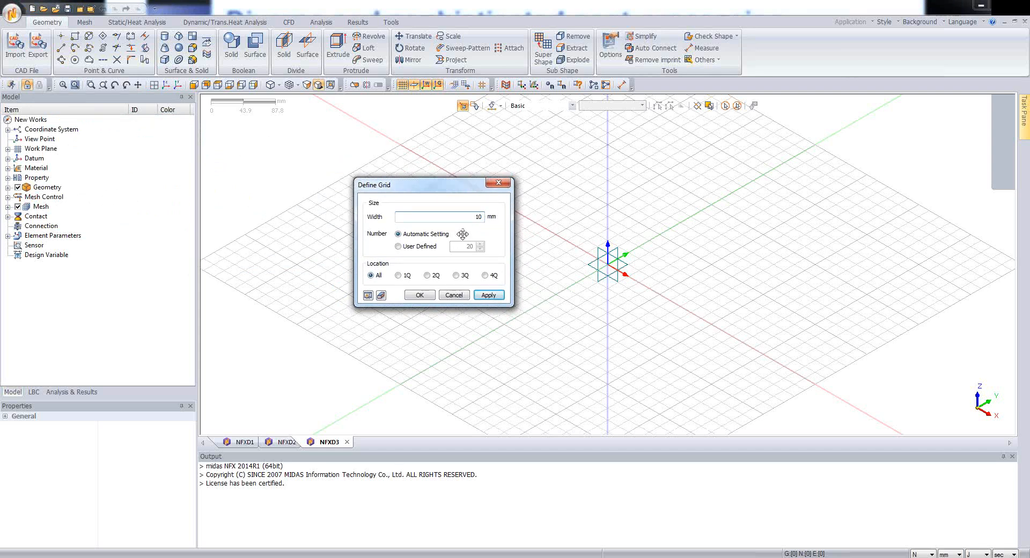
left_click(420, 294)
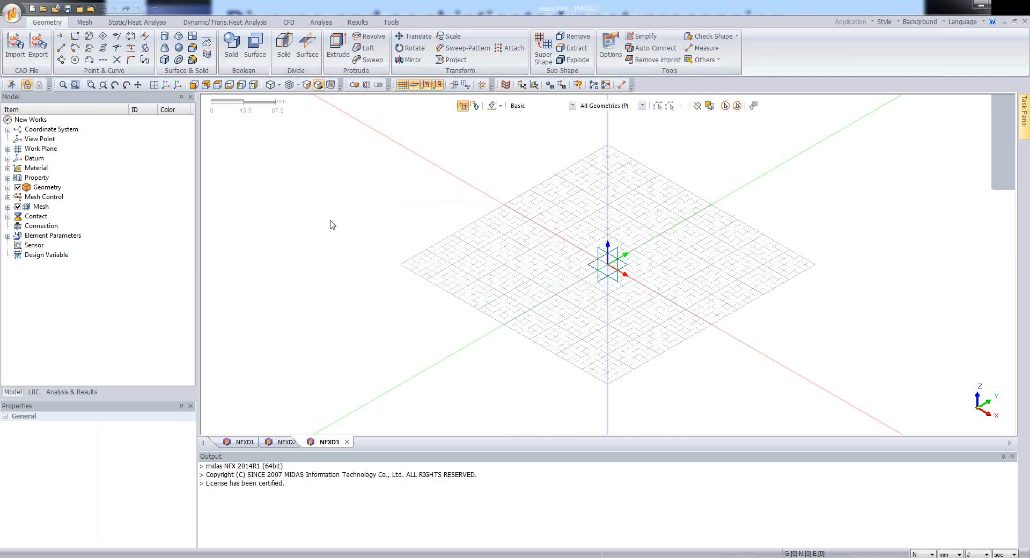
scroll(404, 203, "down", 2)
scroll(451, 167, "up", 1)
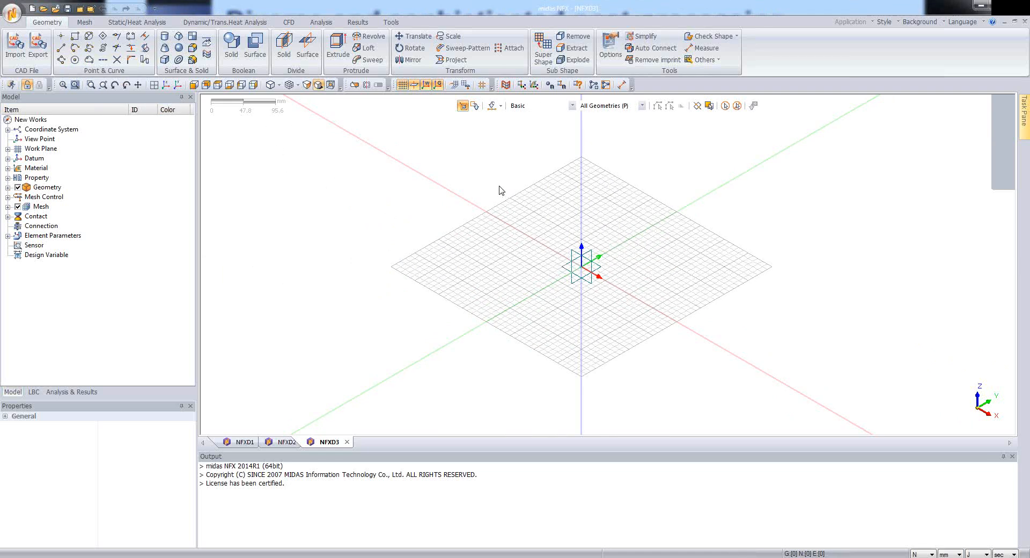
scroll(669, 185, "up", 5)
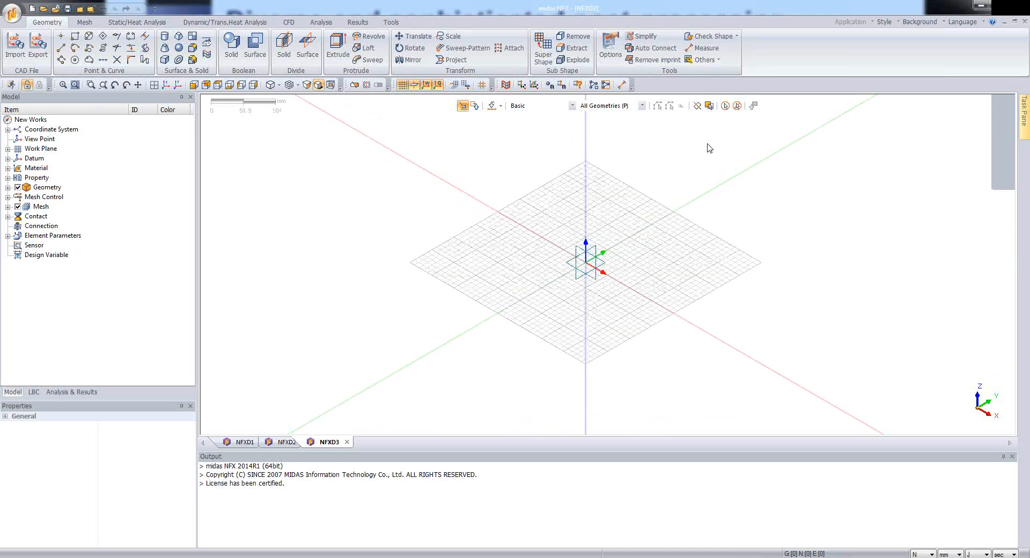
scroll(683, 203, "up", 3)
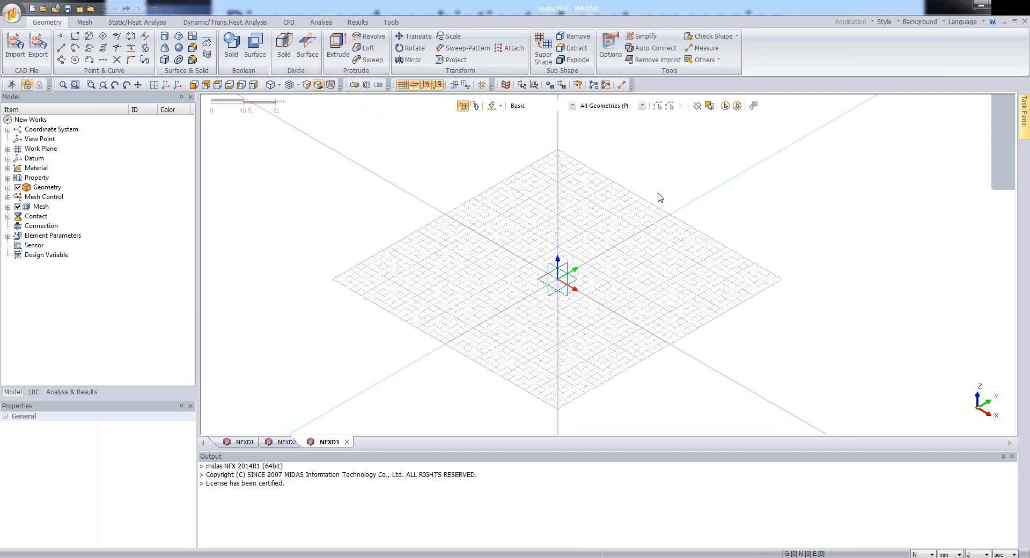
Create a rectangular face from corner 0,-100 to the relative opposite corner 200,200 in Geometry Set-1
left_click(77, 39)
left_click_drag(70, 91, 235, 110)
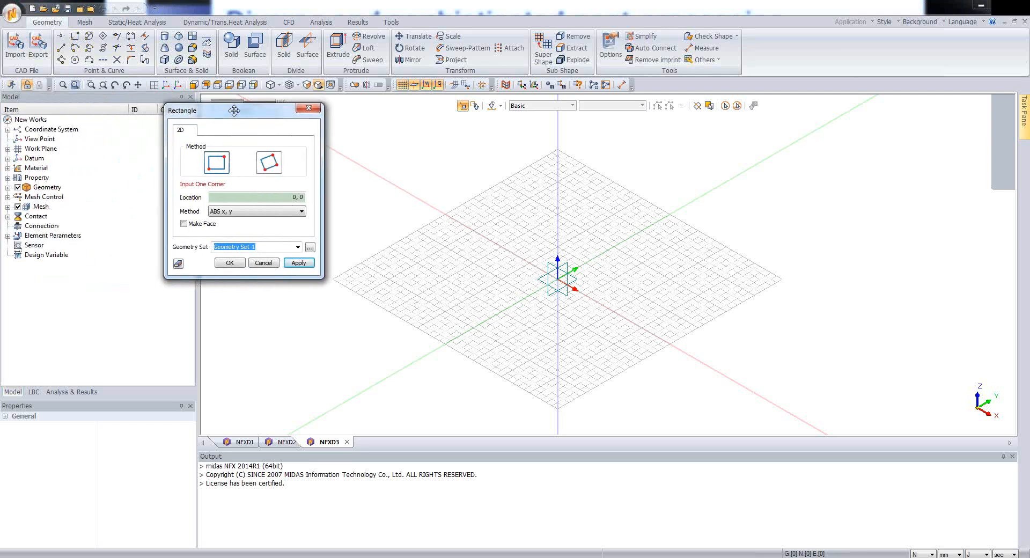
left_click(267, 198)
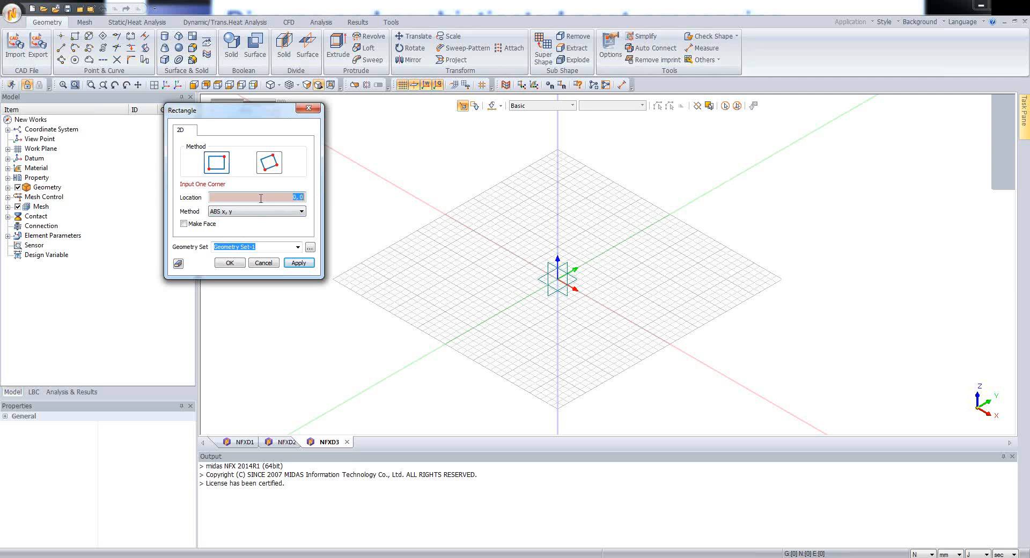
type("00")
left_click(299, 264)
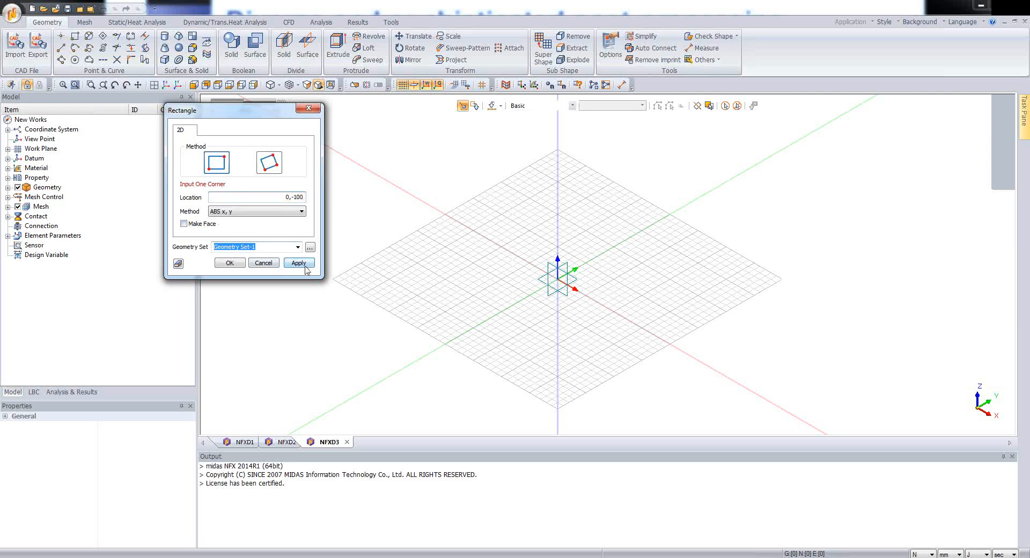
left_click(286, 196)
type("20")
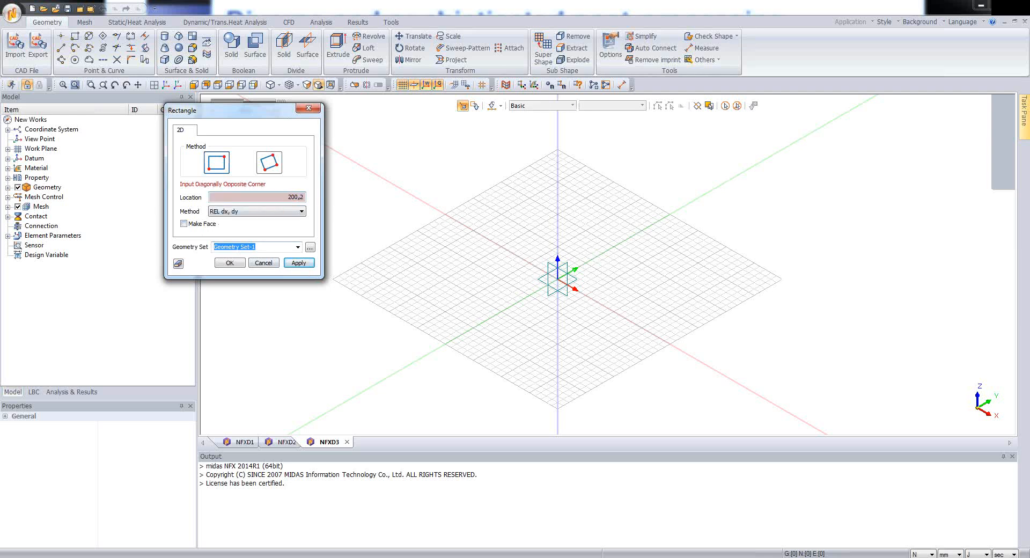
left_click(183, 224)
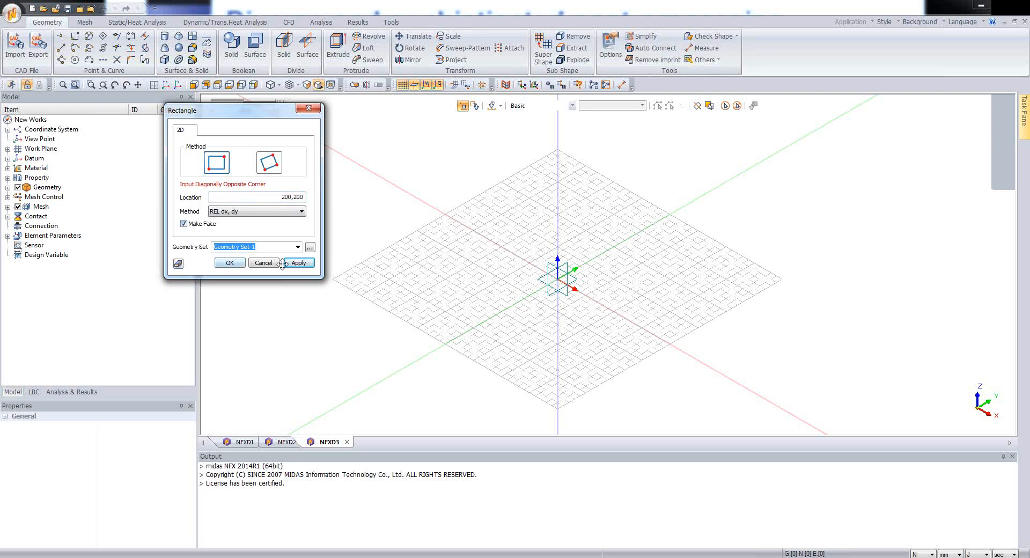
left_click(299, 263)
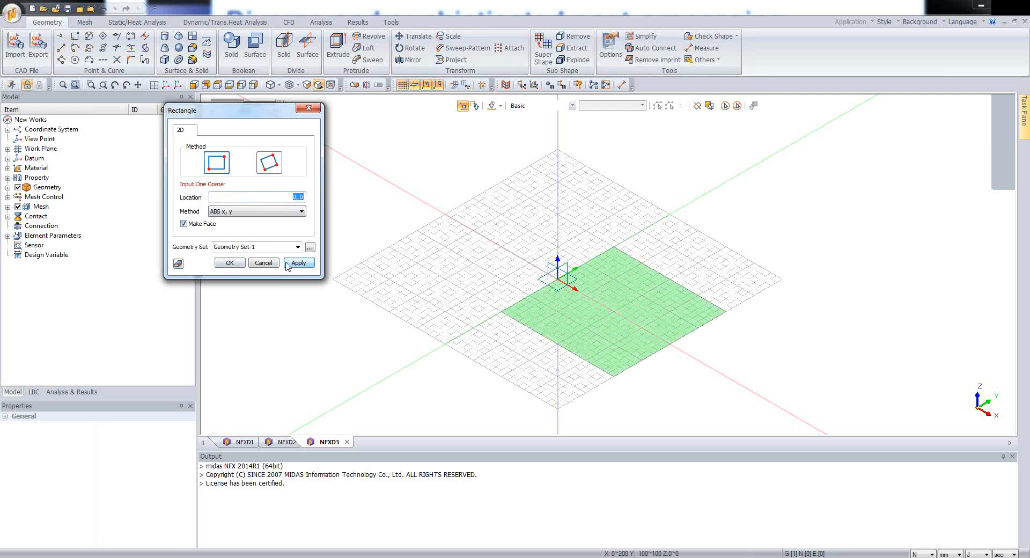
left_click(263, 262)
Draw a circle of radius 20 mm near the plate's far X end, on the positive Y side, without making a face
scroll(669, 283, "down", 1)
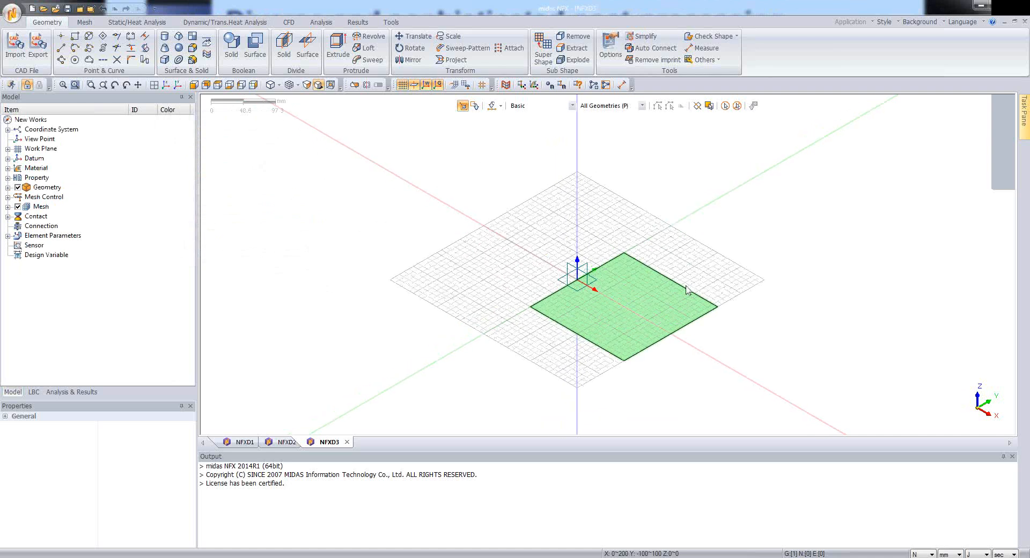
scroll(684, 257, "up", 2)
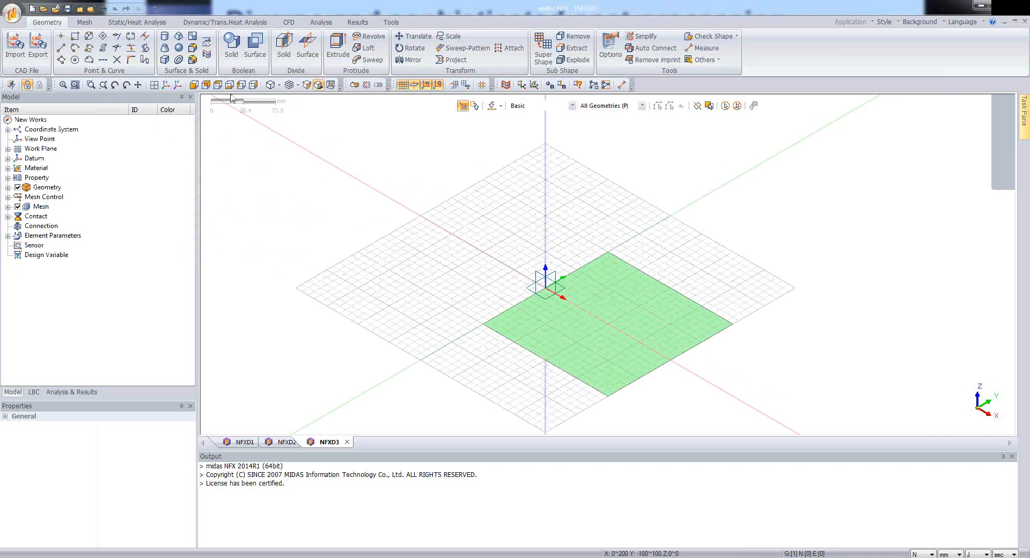
left_click(74, 60)
left_click_drag(71, 97, 313, 121)
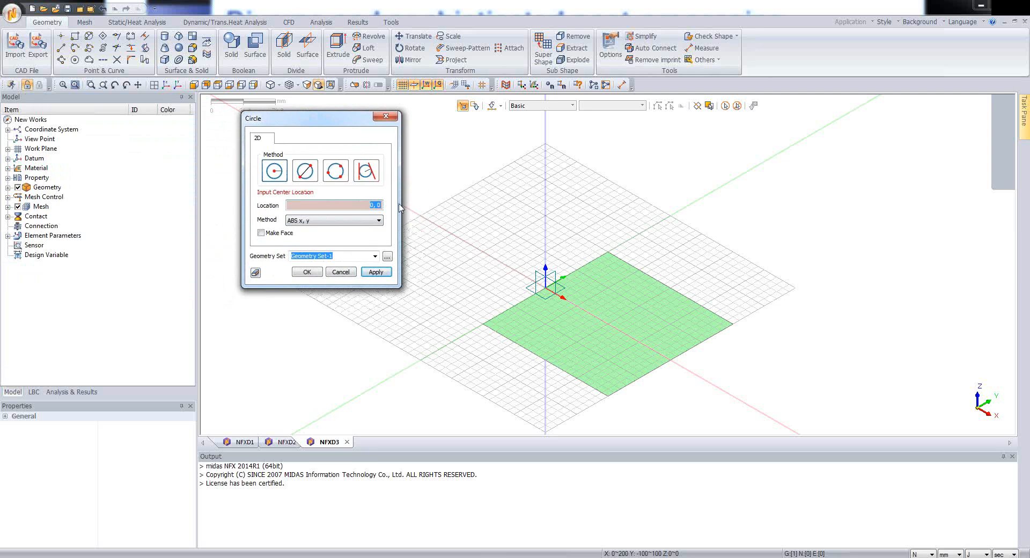
type("15")
left_click(376, 272)
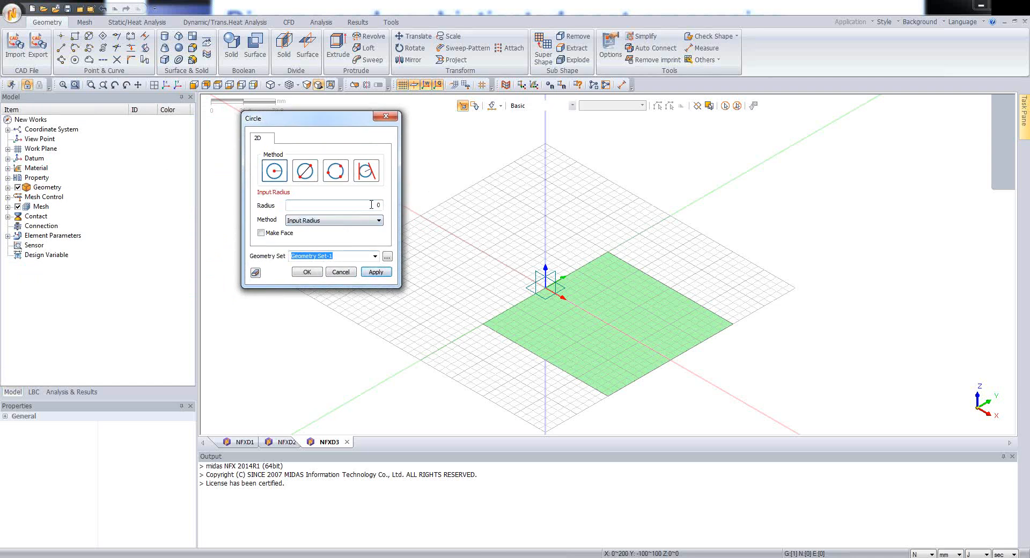
left_click_drag(371, 204, 394, 205)
type("20")
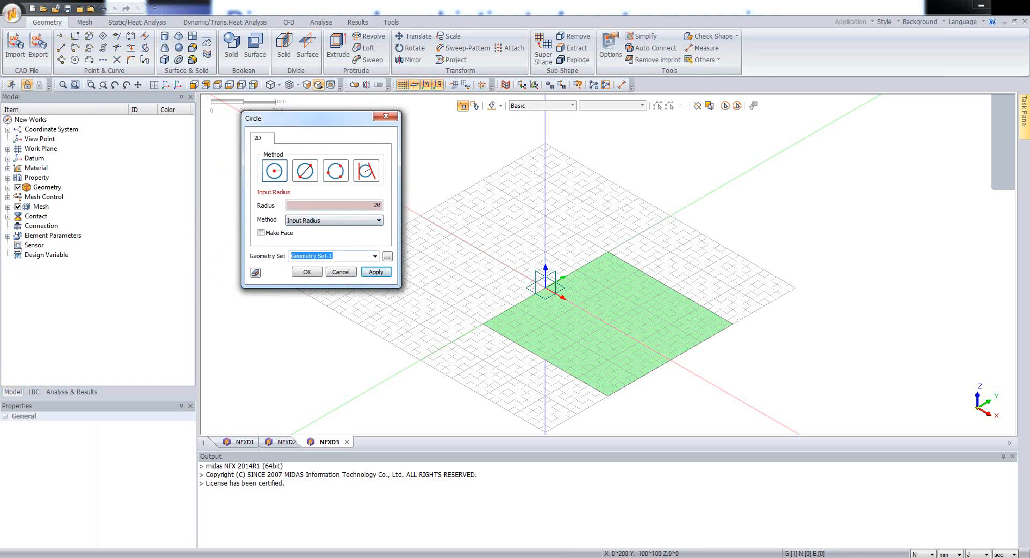
left_click(376, 272)
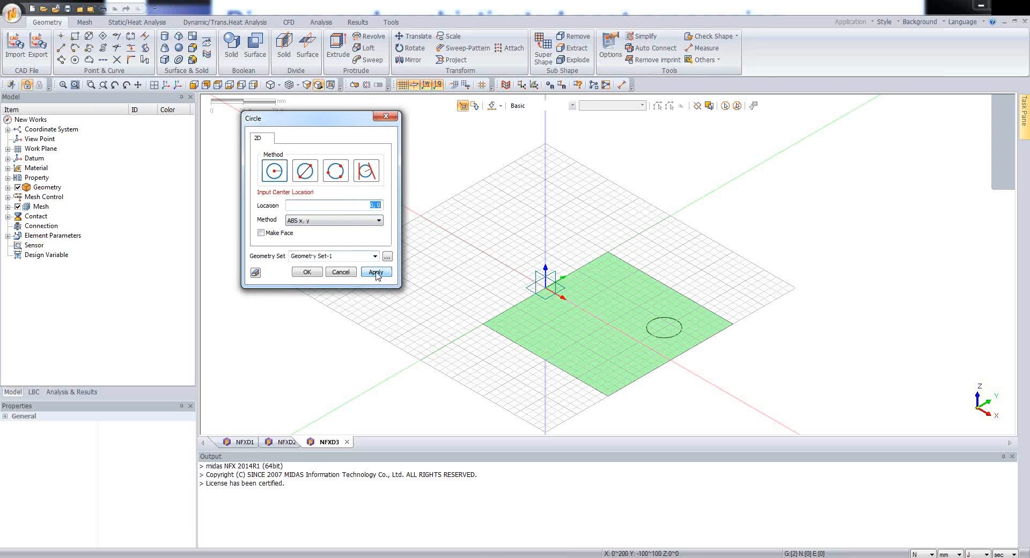
Add a second 20 mm radius circle opposite the first one, on the plate's negative Y side
left_click(368, 205)
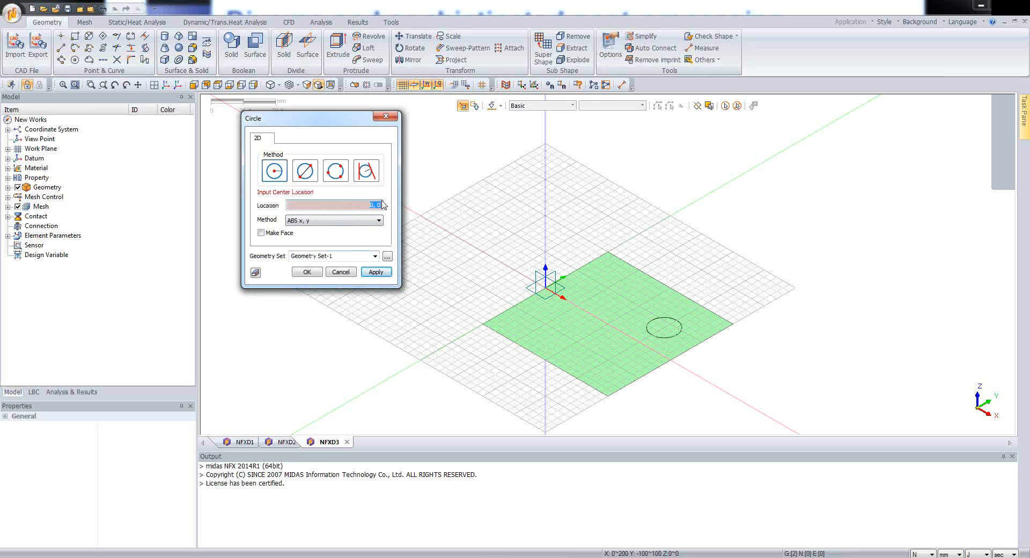
type("15")
left_click(375, 272)
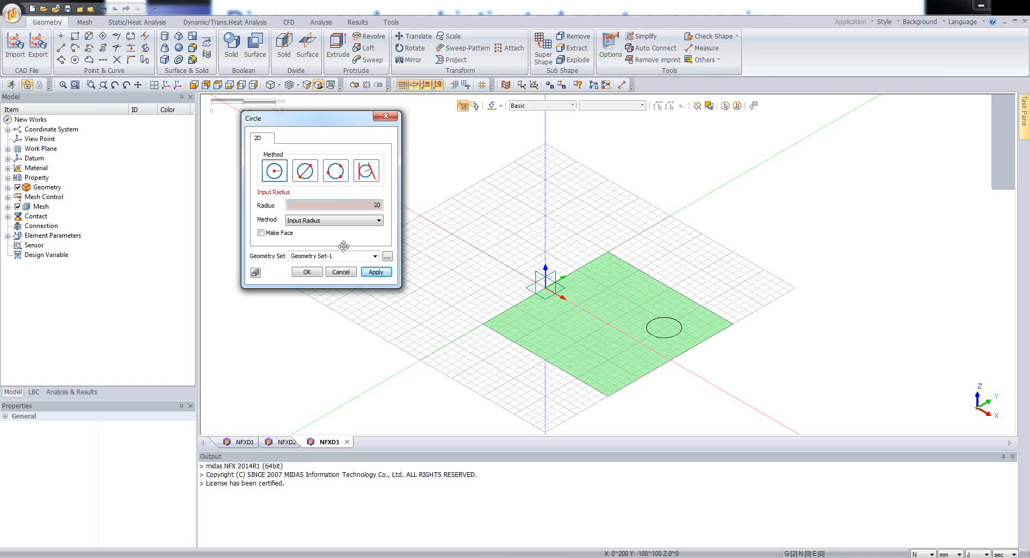
left_click(307, 271)
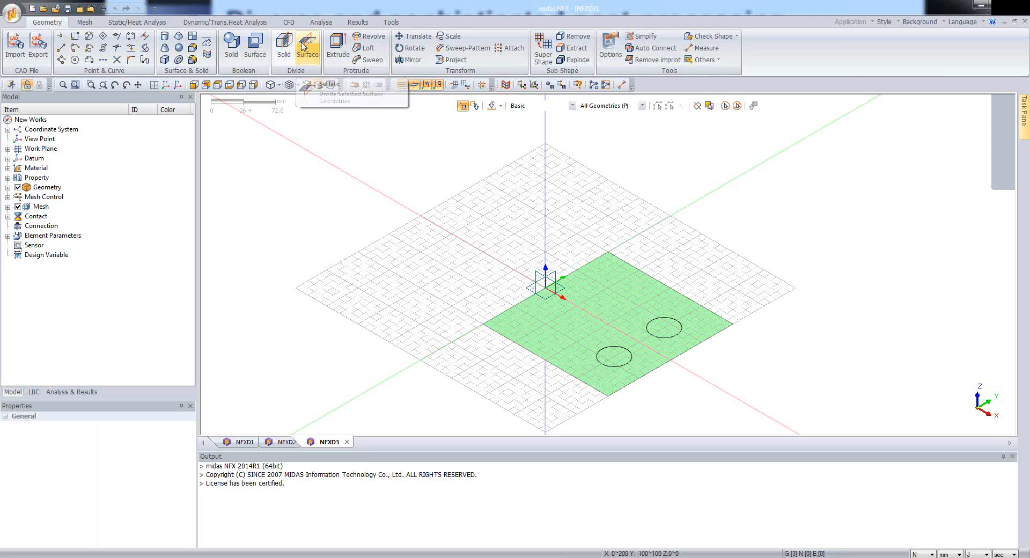
Divide the plate surface using both circles as tool edges, with the Direction of Shortest Path Line option
left_click(310, 55)
left_click_drag(105, 100, 374, 135)
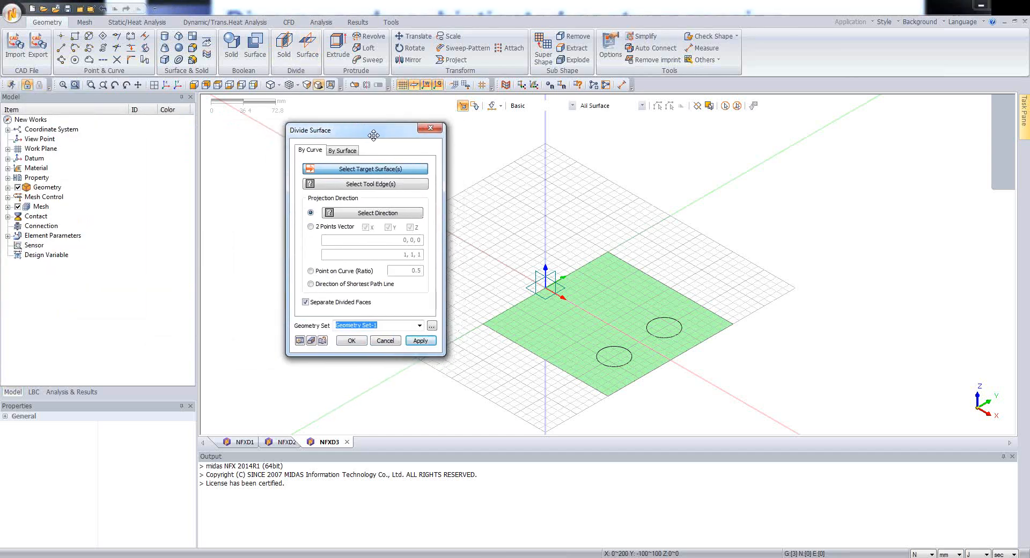
left_click(588, 304)
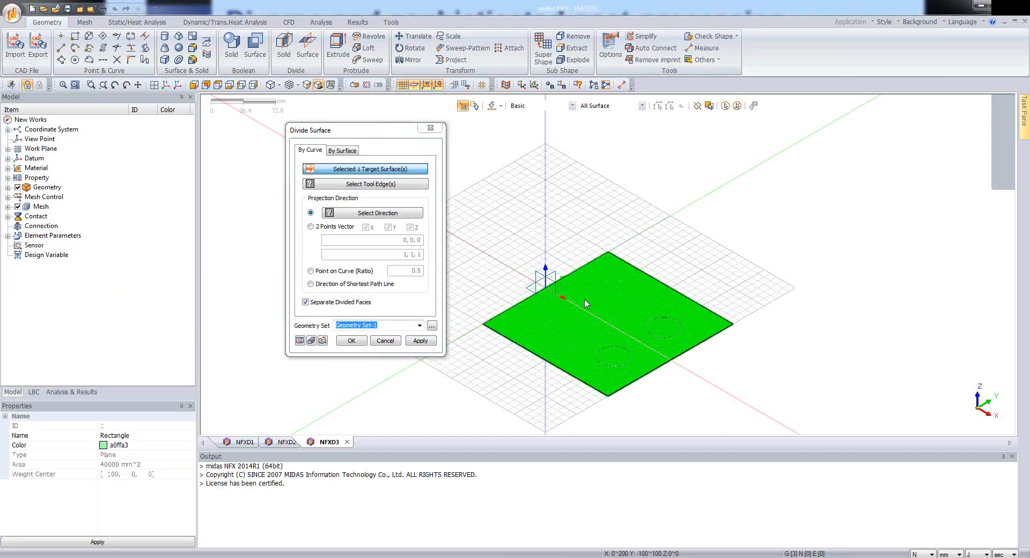
left_click(373, 185)
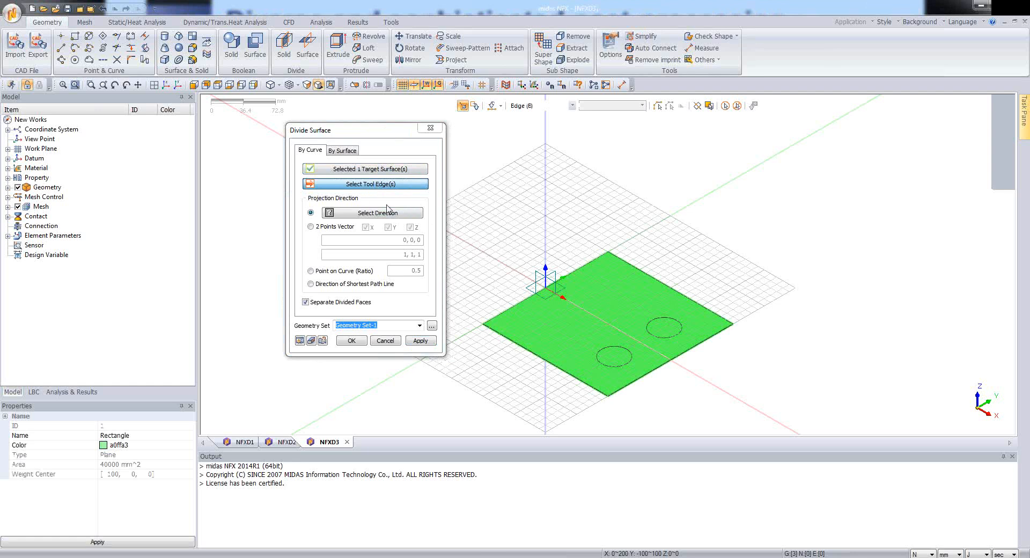
left_click(620, 348)
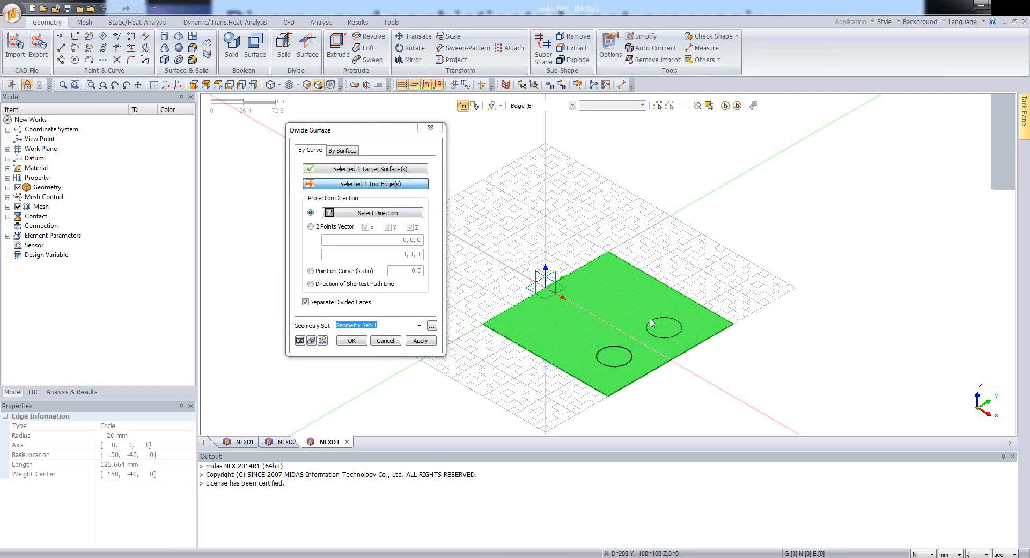
left_click(648, 321)
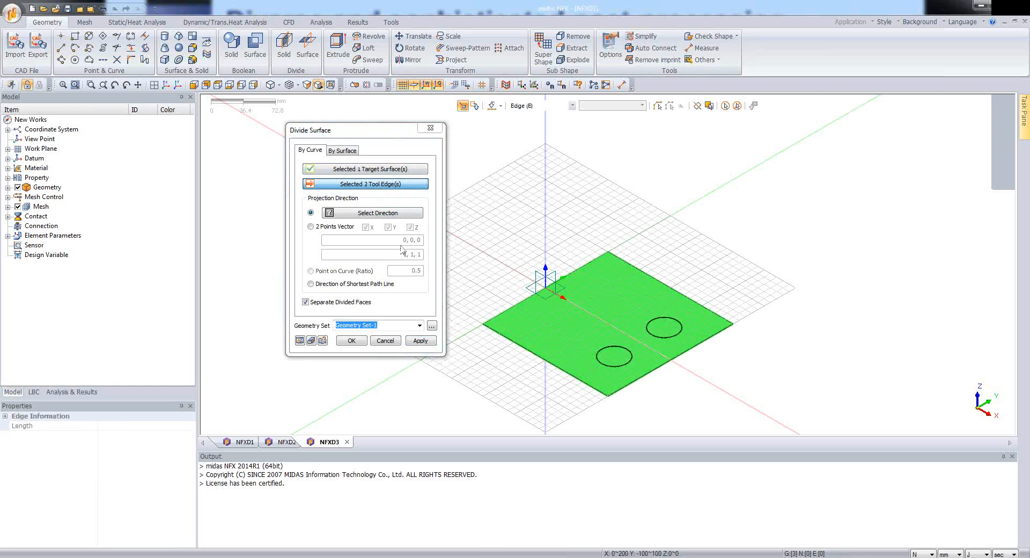
left_click(311, 285)
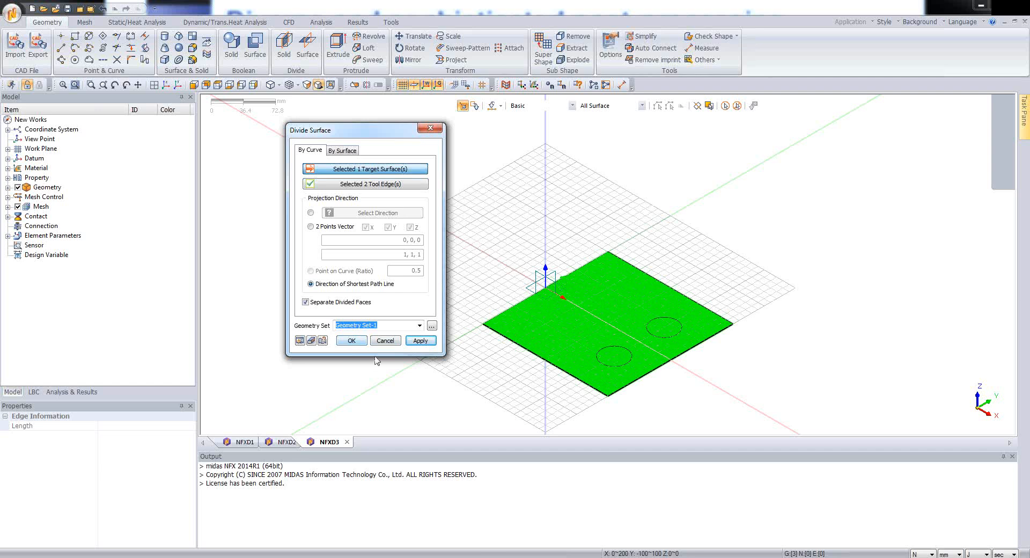
left_click(353, 341)
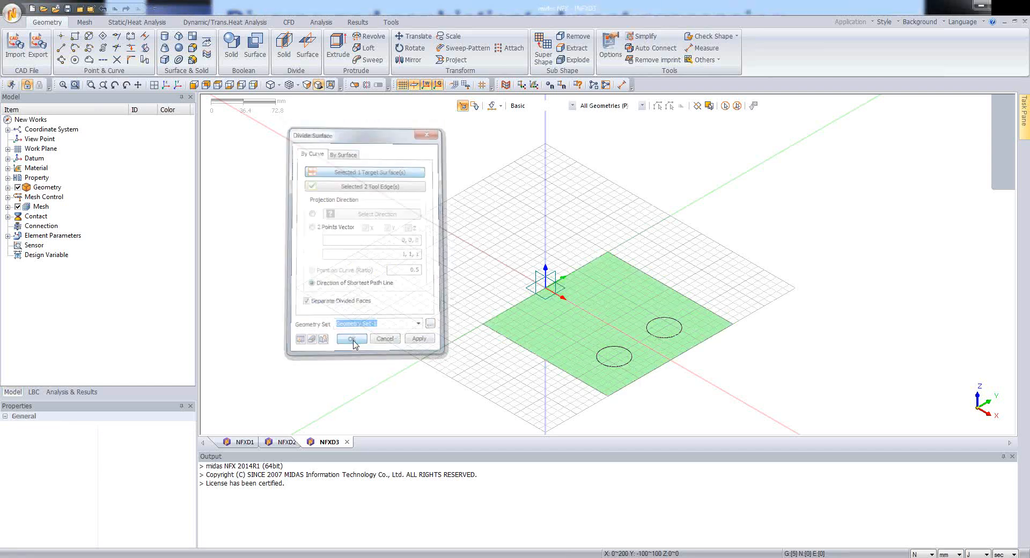
Delete the two divided circular faces from the plate to leave open holes
left_click(623, 358)
left_click(662, 326)
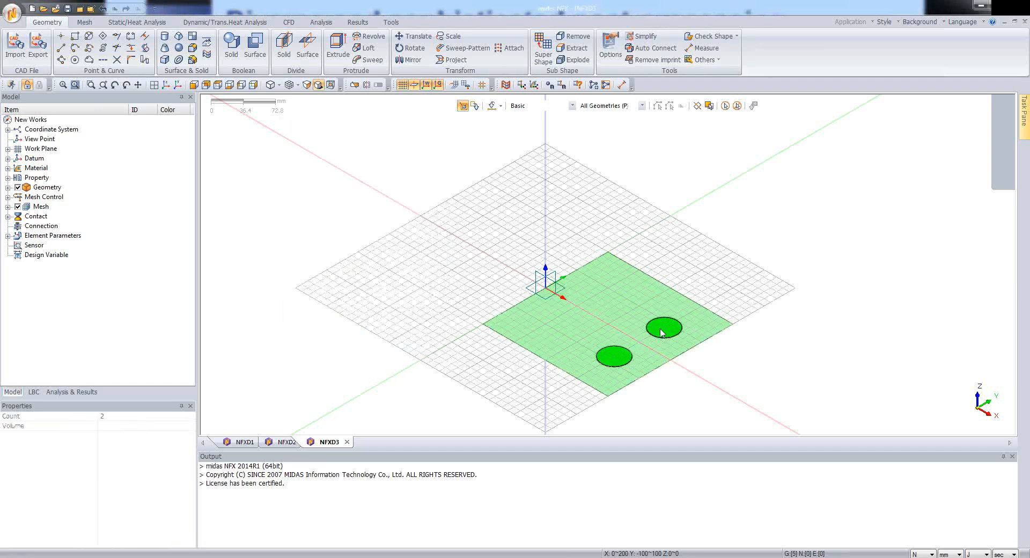
key("Delete")
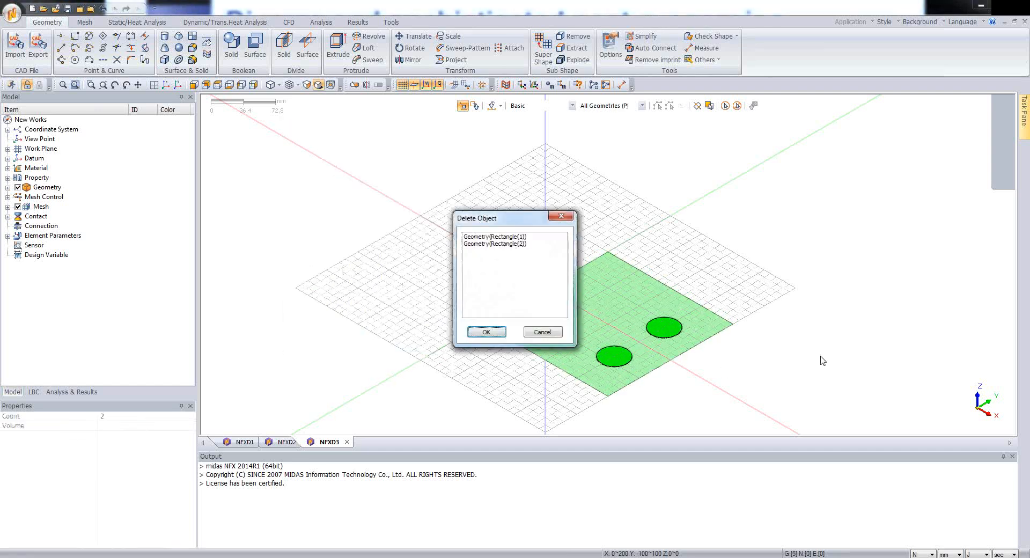
key("Return")
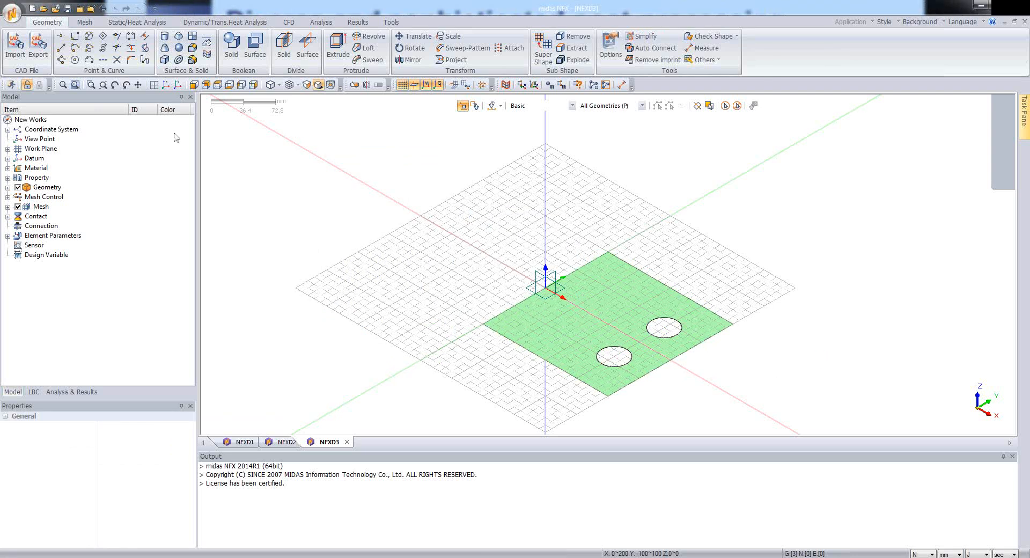
Extrude the plate face with its holes 50 mm along the Z axis as a solid in Geometry Set-1
left_click(338, 48)
left_click(607, 311)
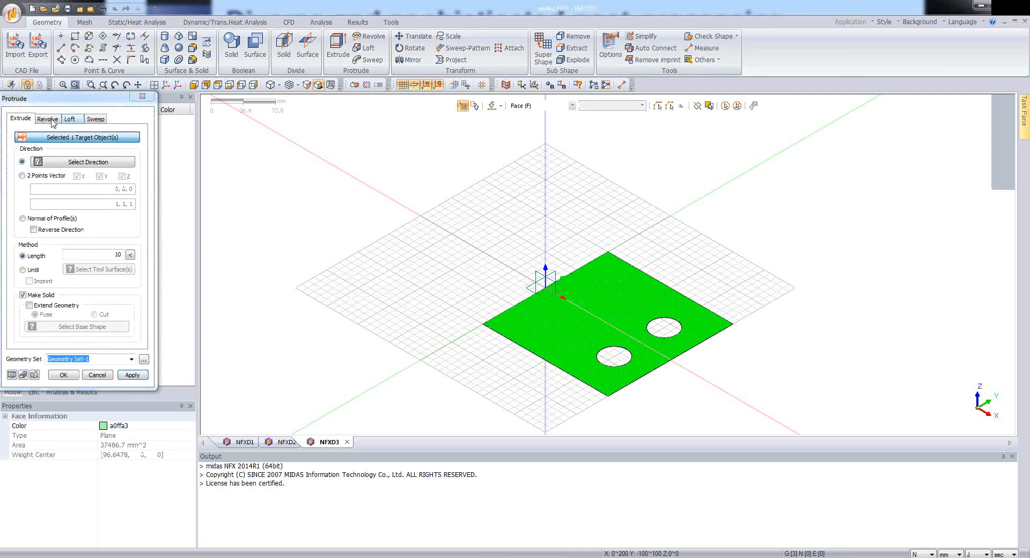
left_click_drag(40, 99, 327, 112)
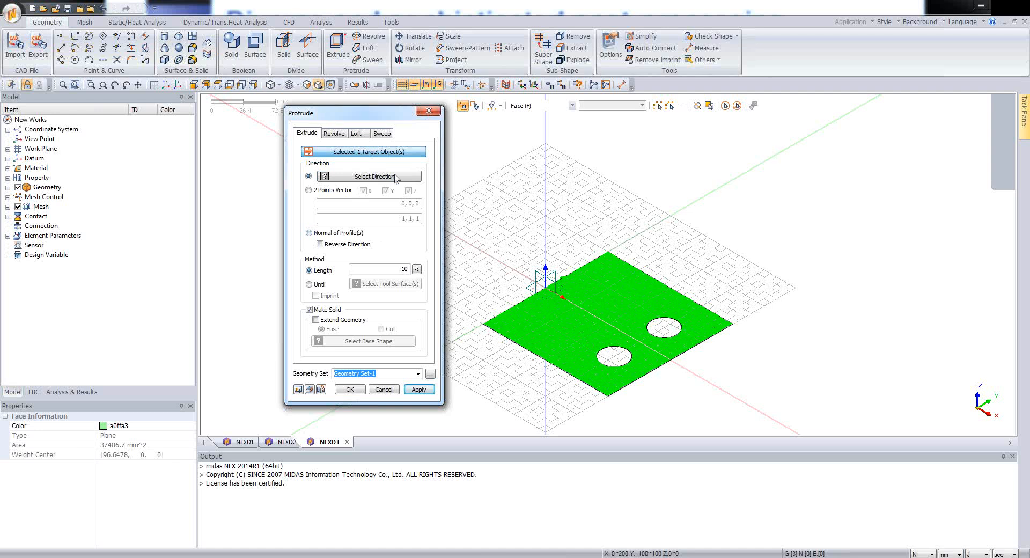
left_click(349, 178)
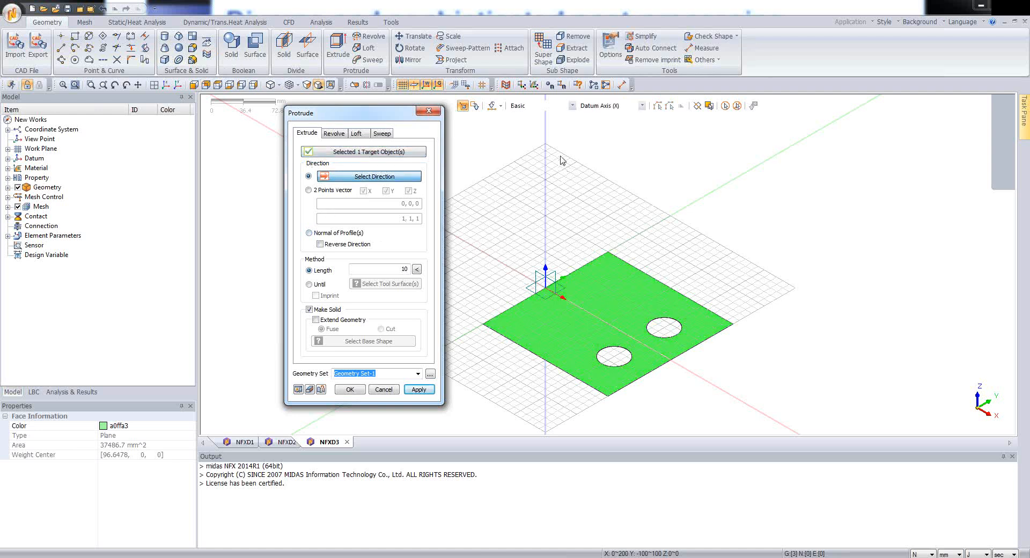
left_click(546, 131)
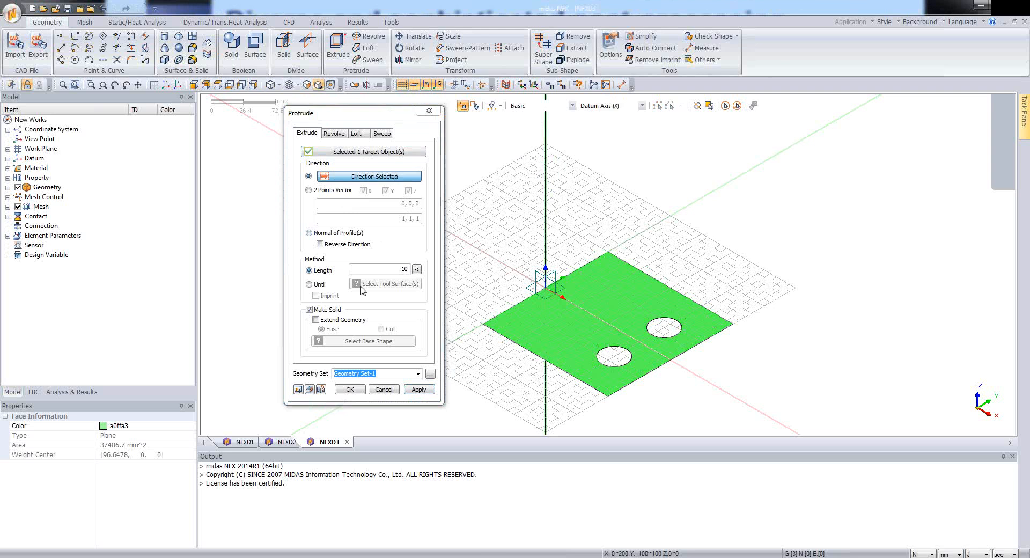
left_click_drag(401, 269, 416, 270)
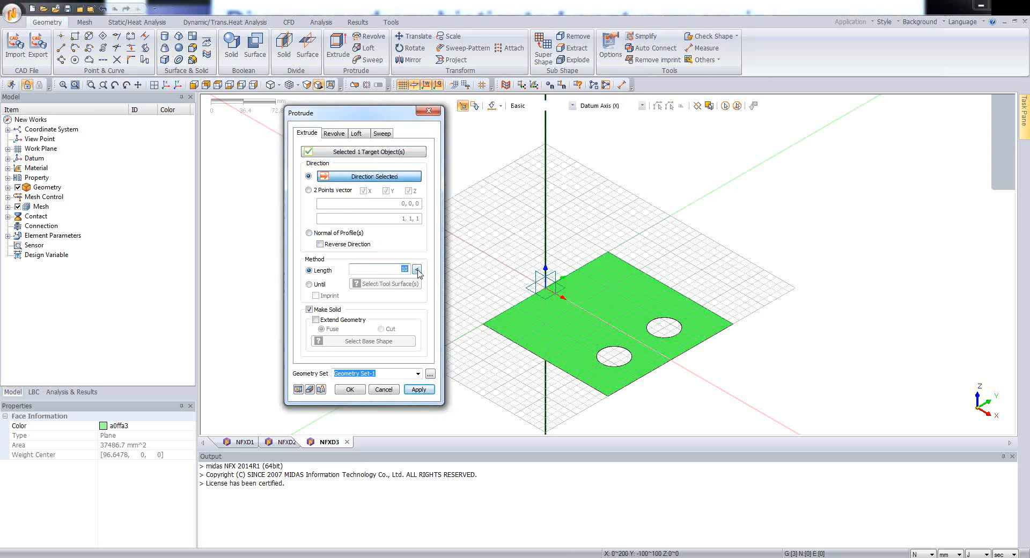
type("50")
left_click(299, 390)
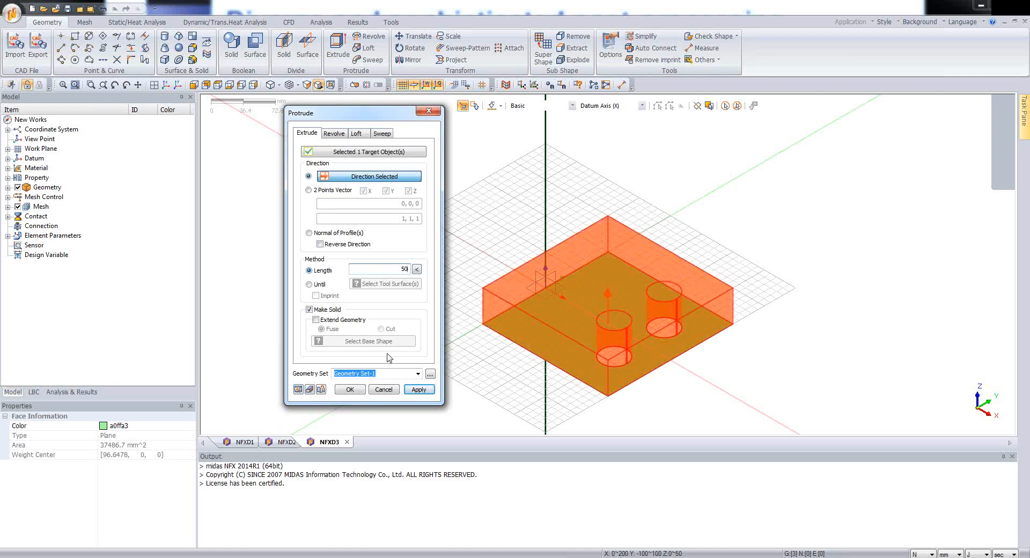
left_click(351, 389)
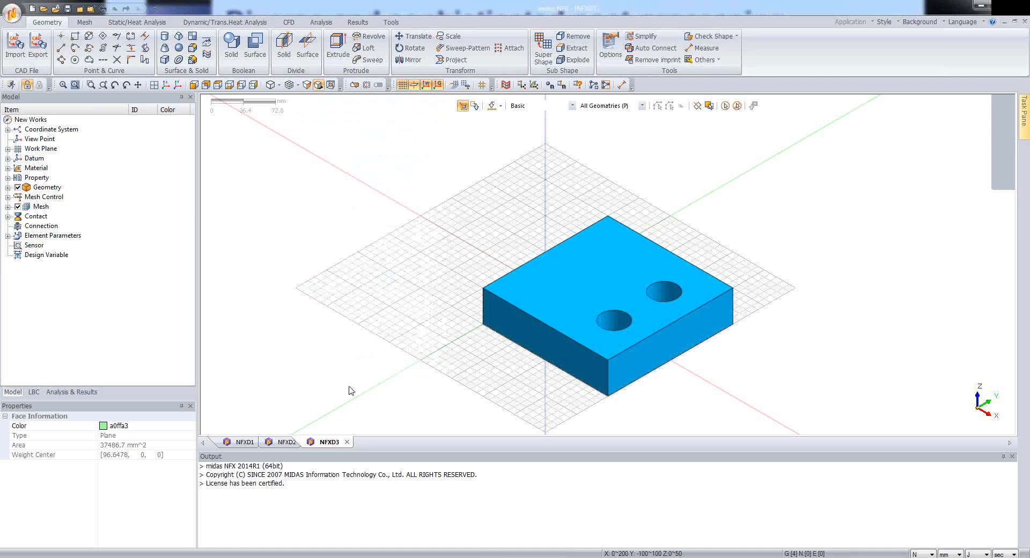
Expand Geometry Set-1 in the model tree to list its individual curves, surface and solid
left_click(8, 188)
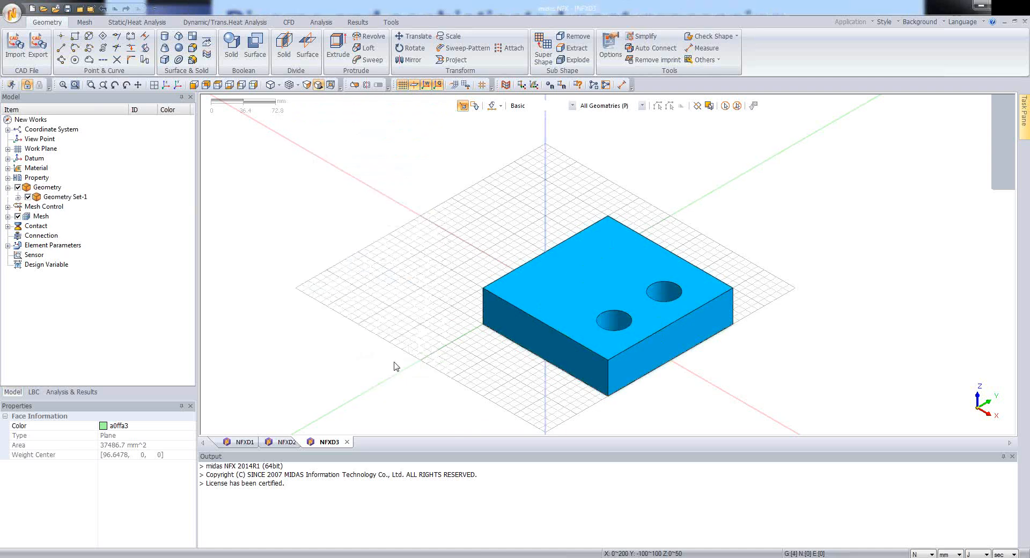
middle_click_drag(505, 323, 492, 305)
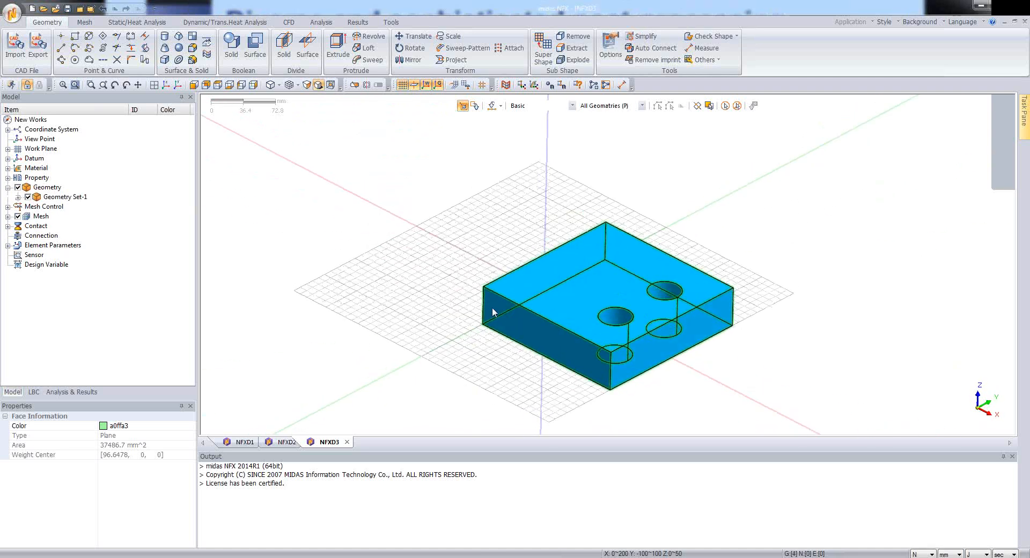
left_click(18, 197)
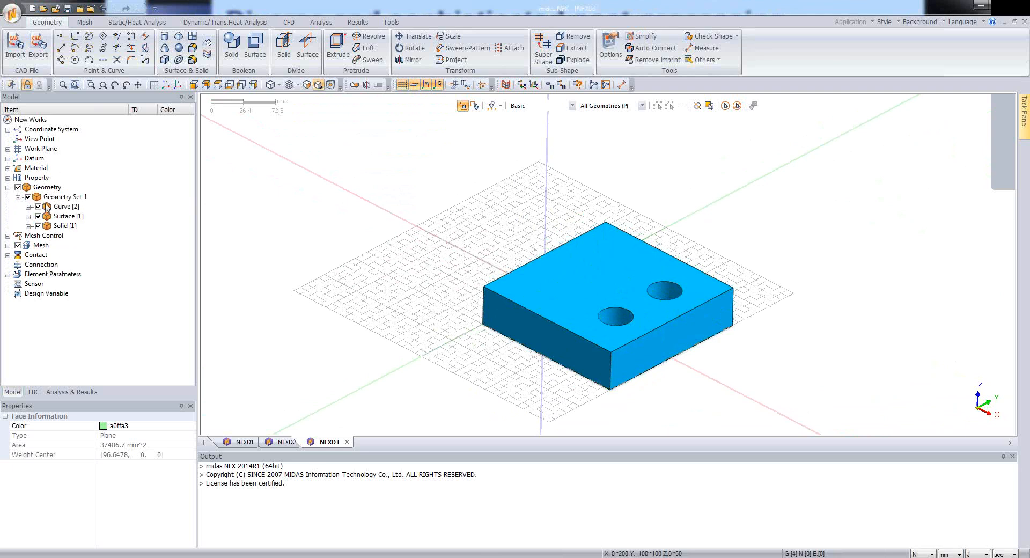
left_click(28, 226)
left_click(28, 216)
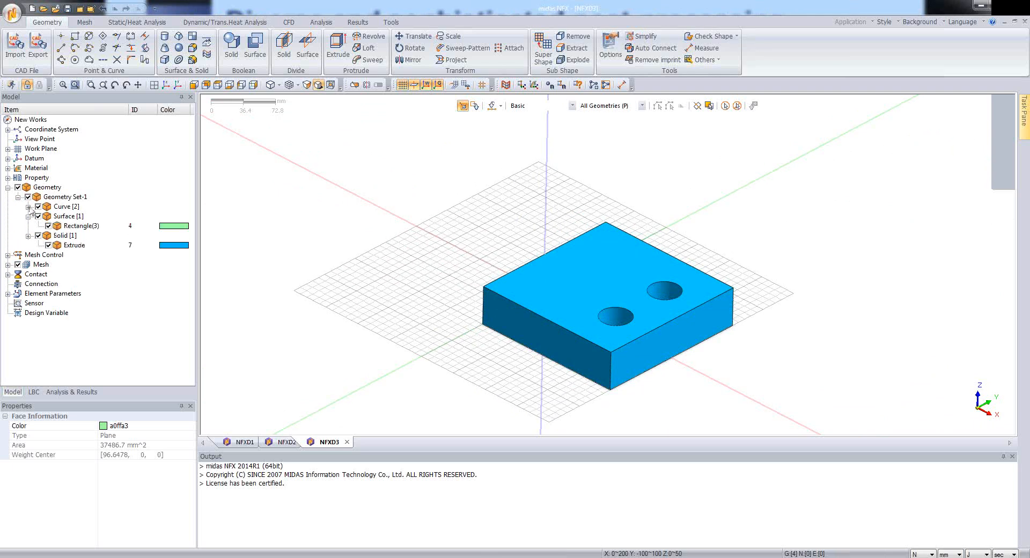
left_click(28, 206)
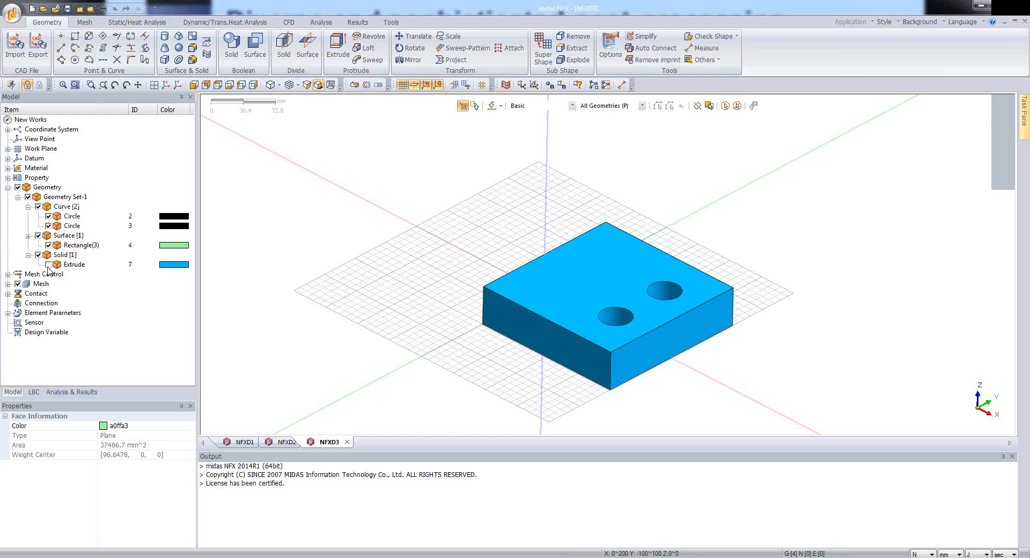
Toggle the display of the individual geometry items, leaving only the extruded solid shown and the curves and surface hidden
left_click(48, 246)
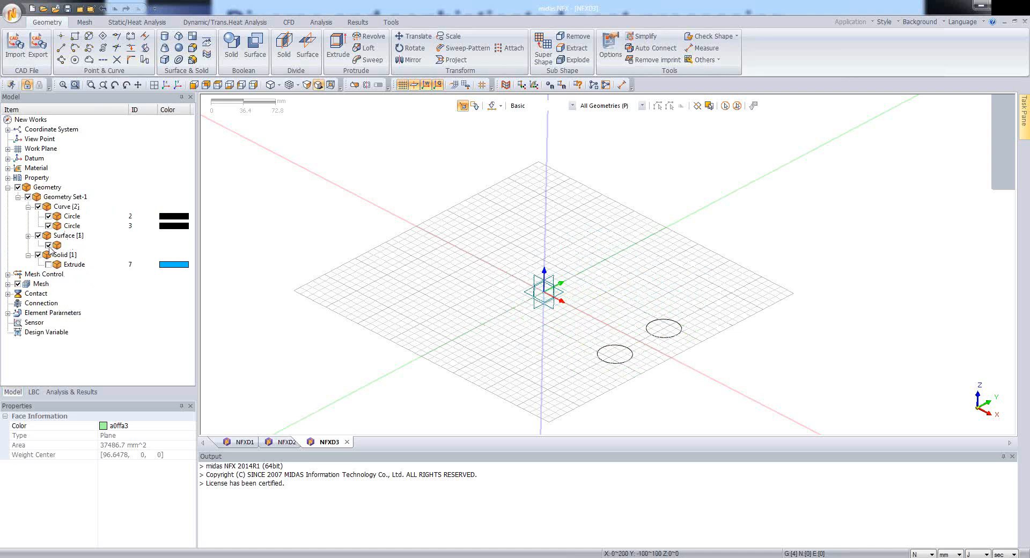
left_click(49, 245)
left_click(48, 225)
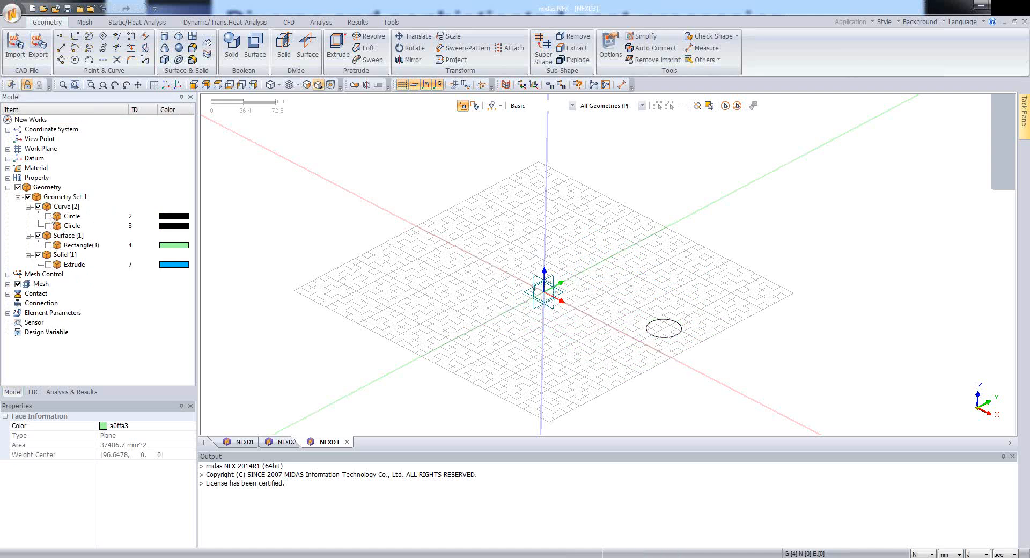
left_click(49, 216)
left_click(48, 216)
left_click(49, 226)
left_click(48, 245)
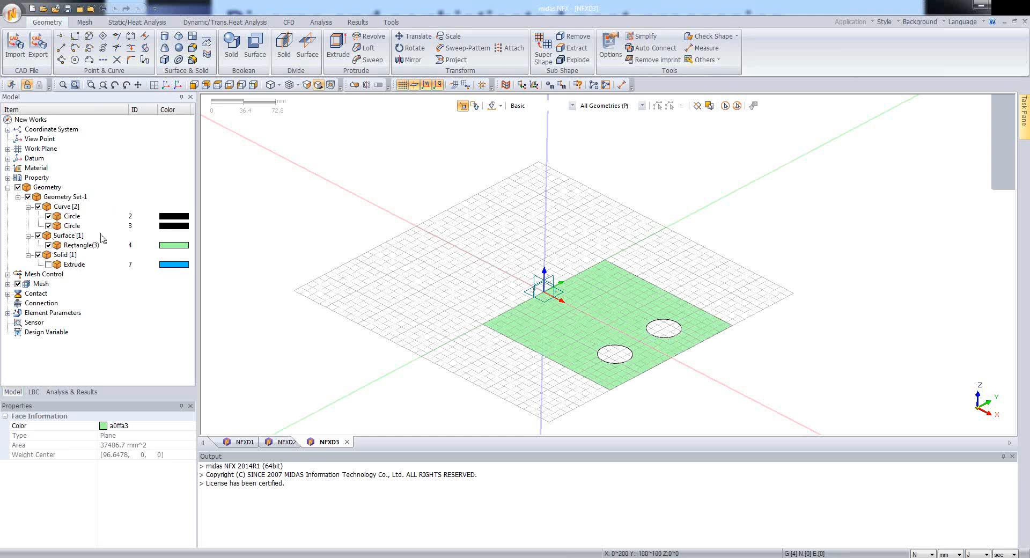
left_click(48, 265)
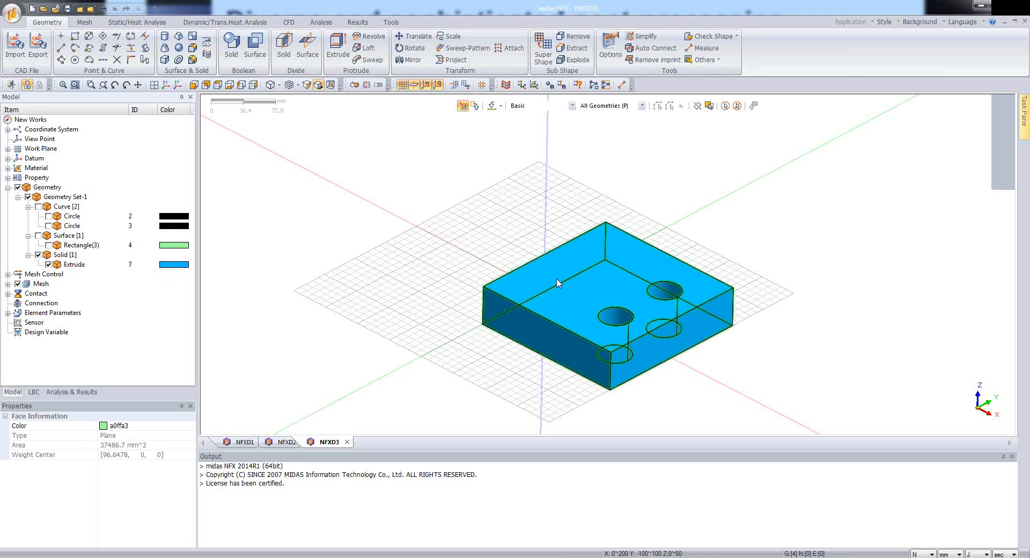
Move the work plane onto the solid's positive Y side face with its origin at 0,100,50, and view it face-on
middle_click_drag(592, 306, 823, 354)
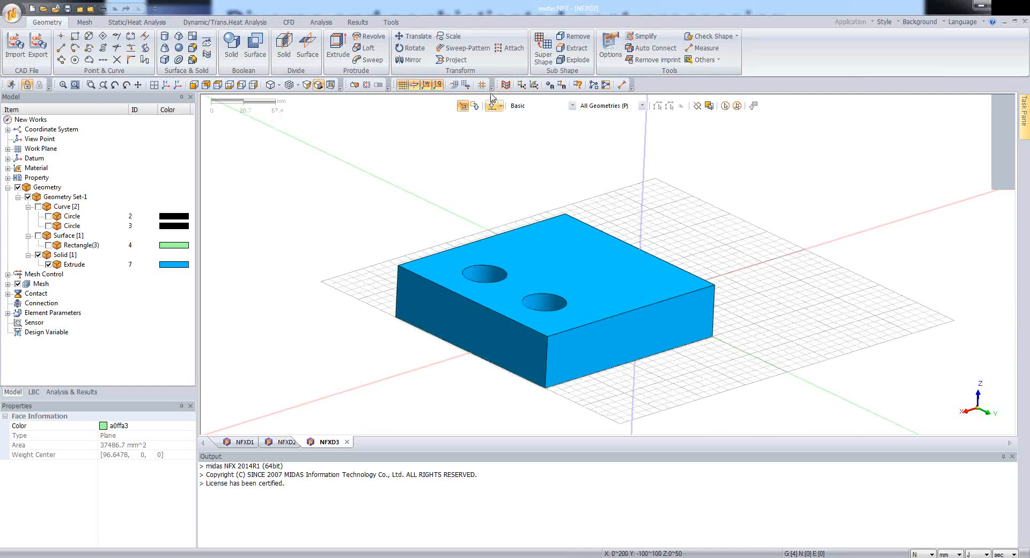
left_click(453, 86)
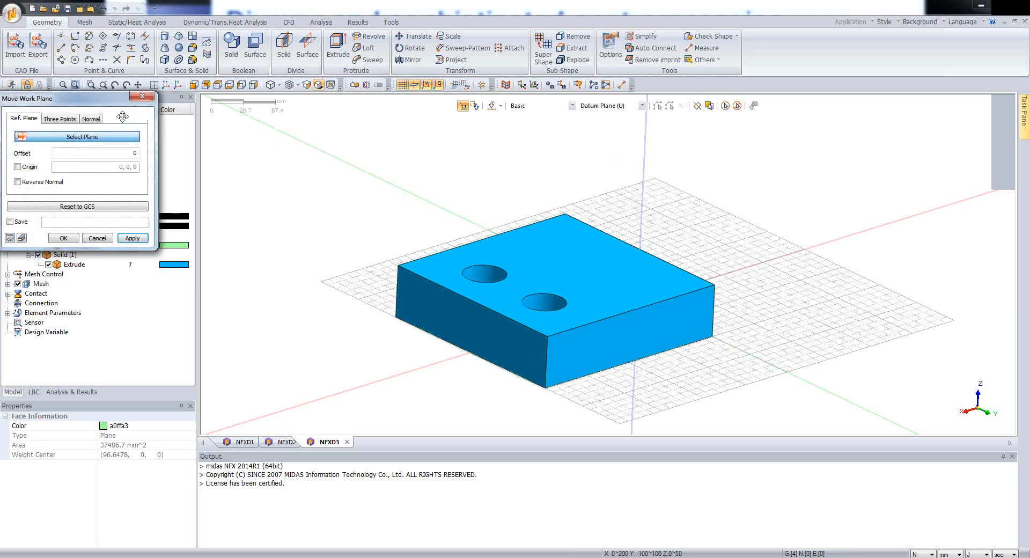
left_click_drag(102, 105, 256, 138)
left_click(518, 107)
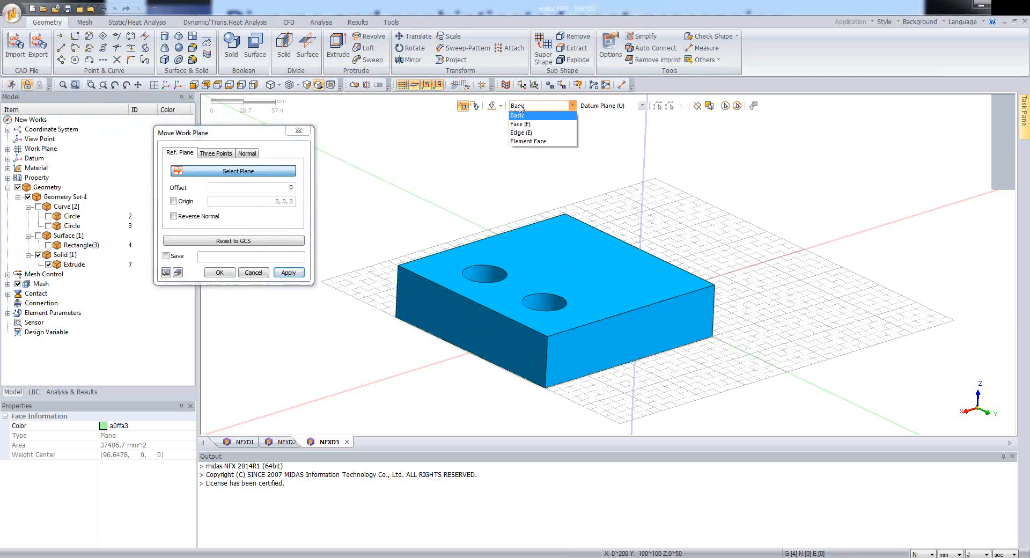
left_click(524, 125)
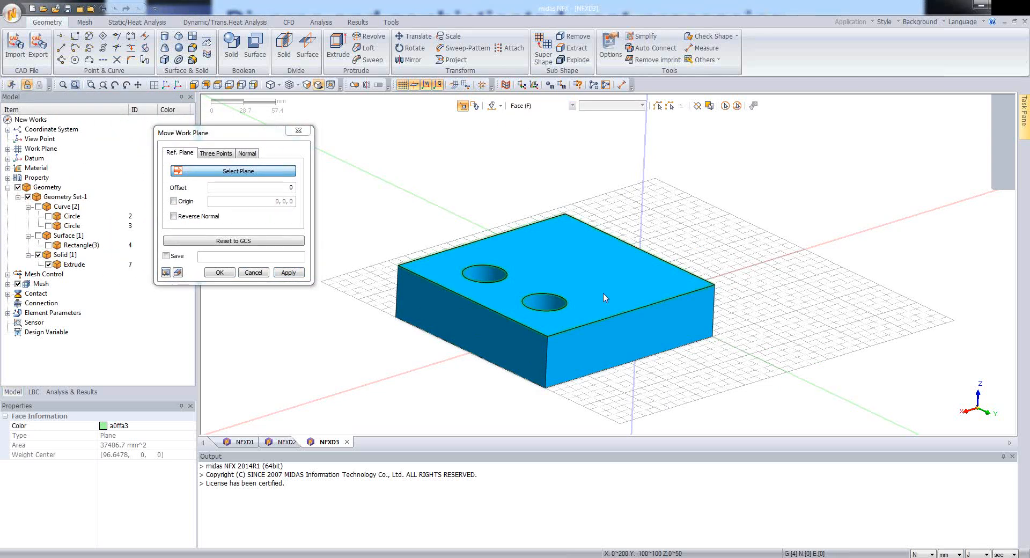
left_click(665, 333)
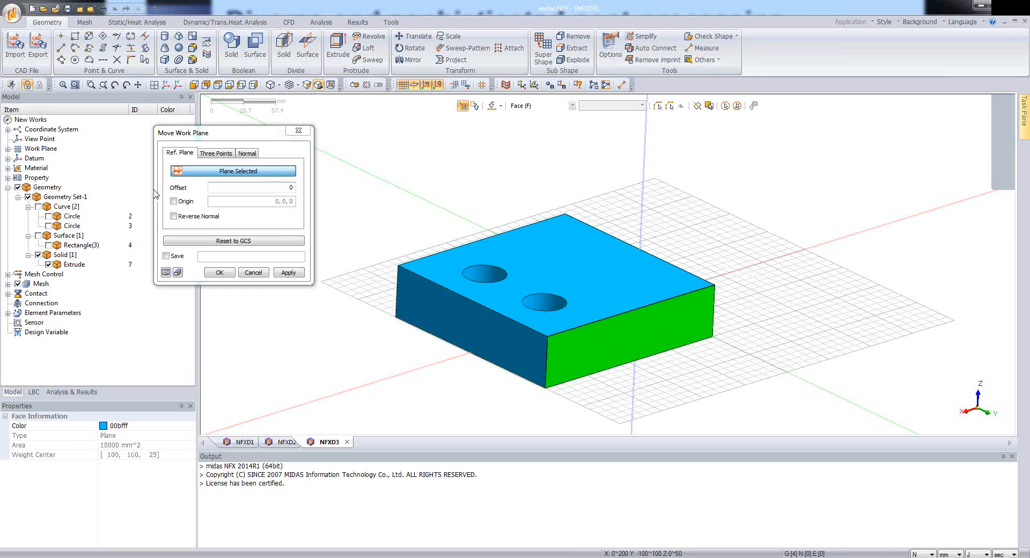
left_click(173, 201)
left_click_drag(275, 202, 295, 202)
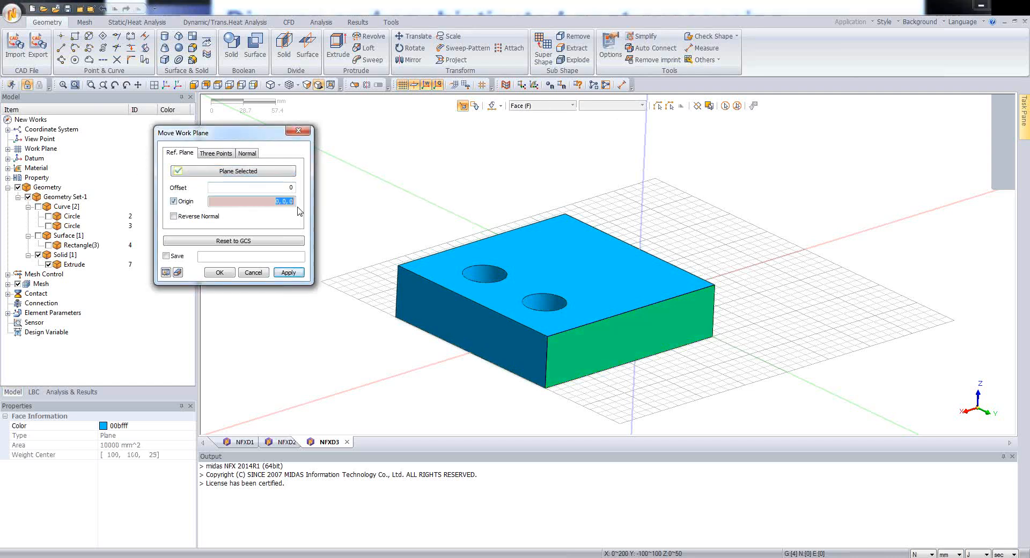
type("0,100,50")
left_click(166, 273)
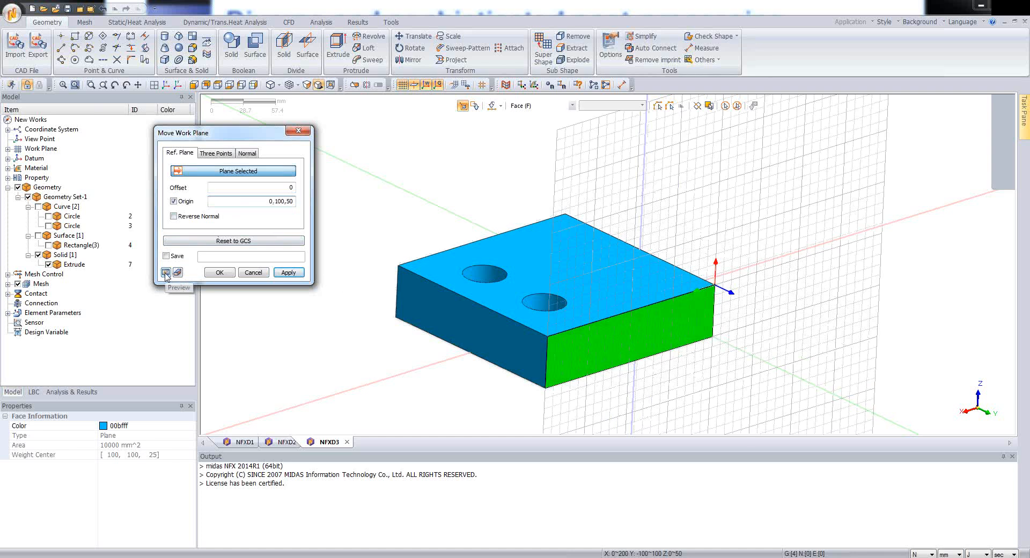
left_click(220, 272)
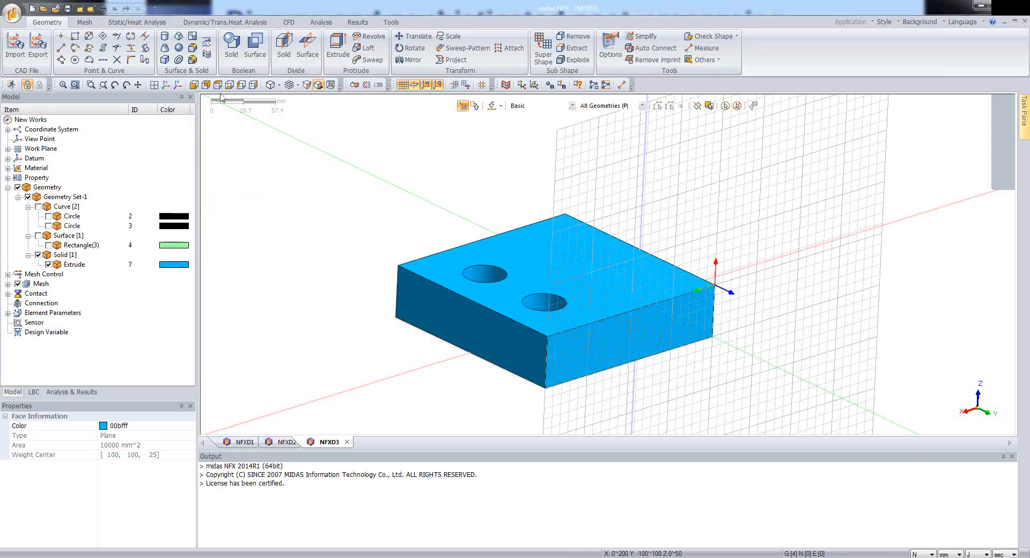
left_click(154, 85)
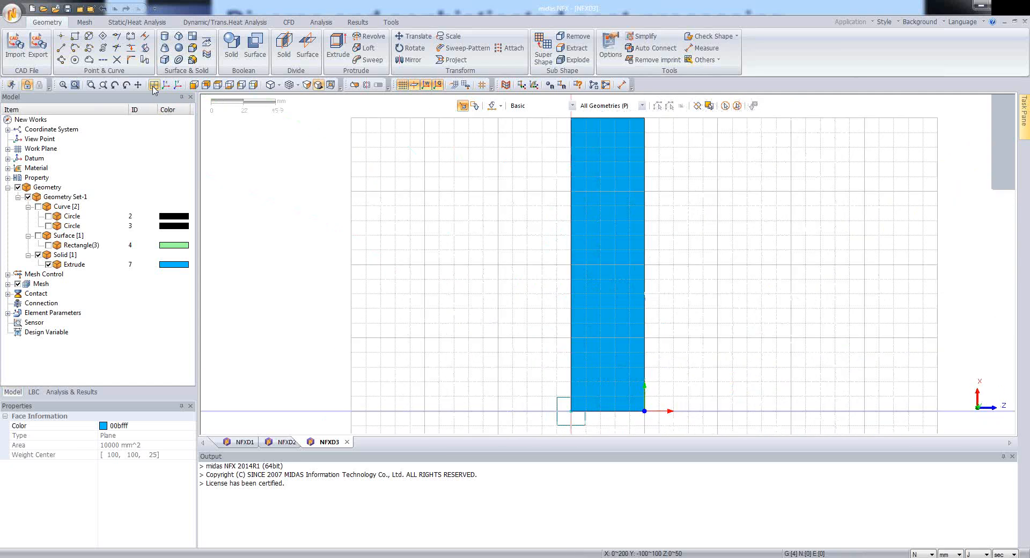
Switch to the front view and hide the extruded solid to clear the work plane for sketching
left_click(194, 85)
scroll(415, 248, "up", 1)
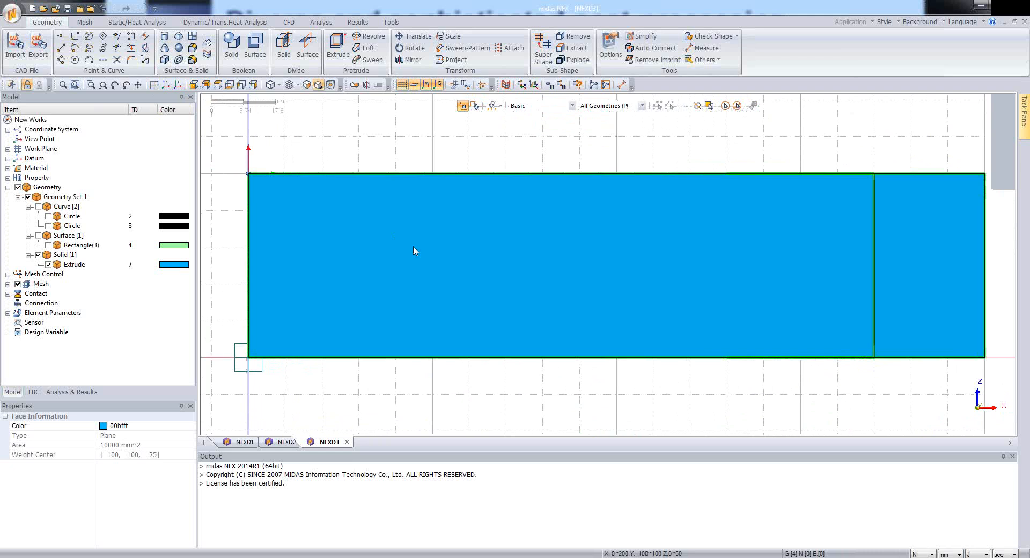
scroll(414, 248, "down", 3)
left_click(48, 265)
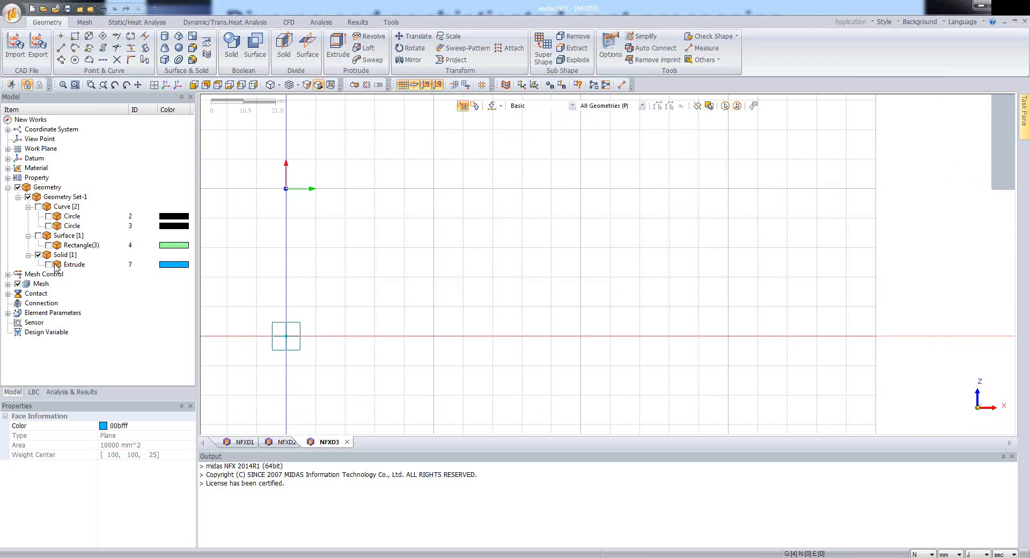
scroll(357, 266, "down", 3)
scroll(281, 179, "down", 1)
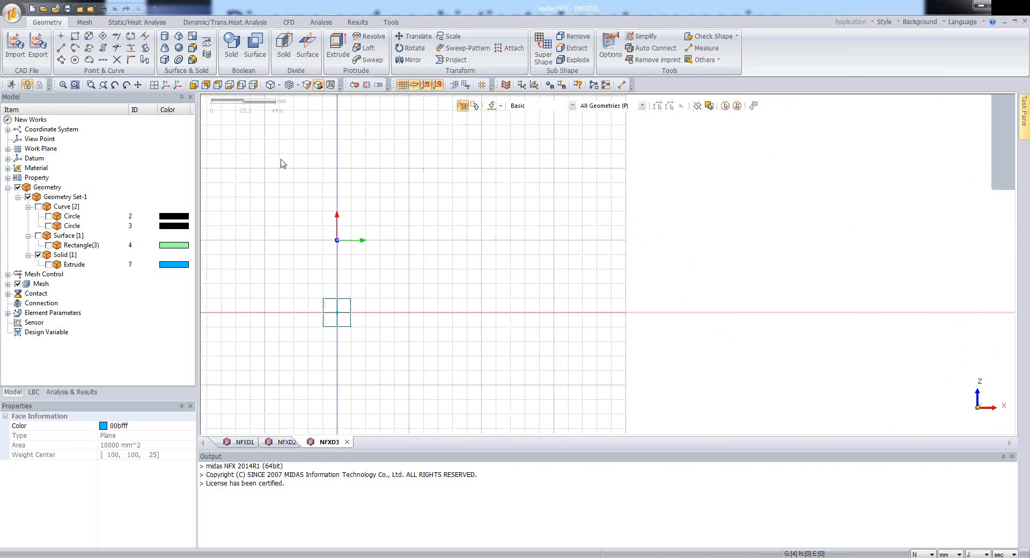
Draw 2D lines from 0,0 to 0,100, from 0,100 to 100,100, and from the origin about 60 mm up the vertical axis
left_click(62, 48)
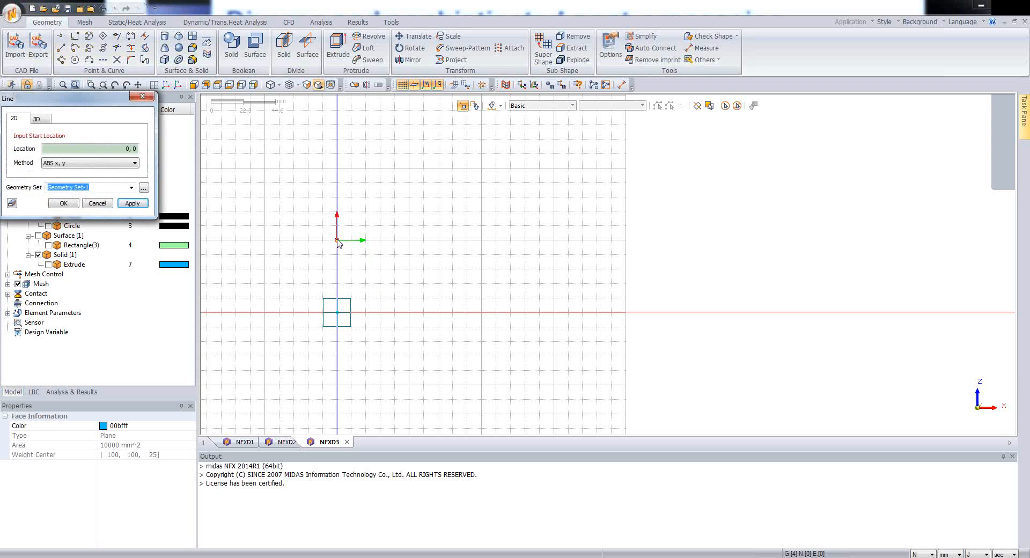
left_click(337, 241)
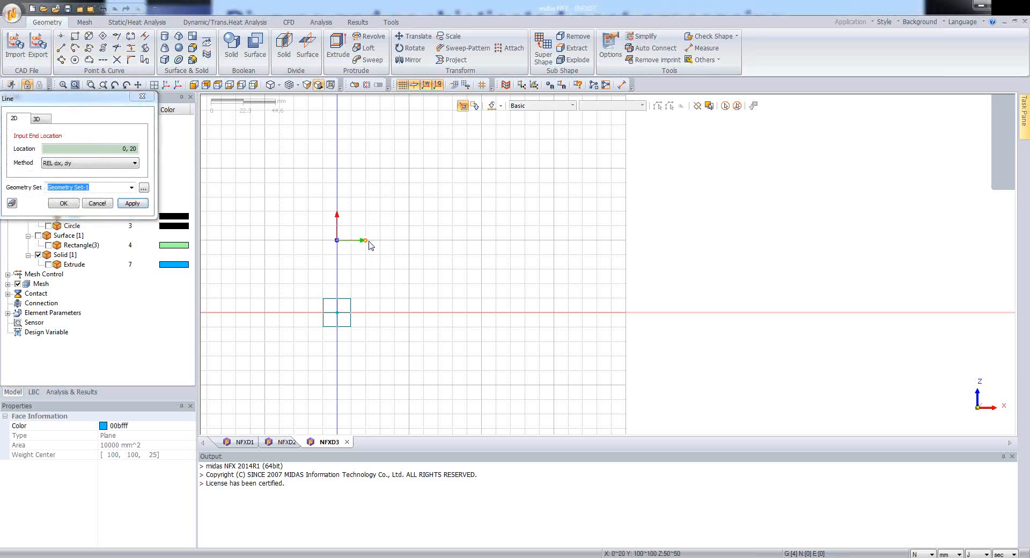
left_click(481, 243)
scroll(483, 279, "down", 3)
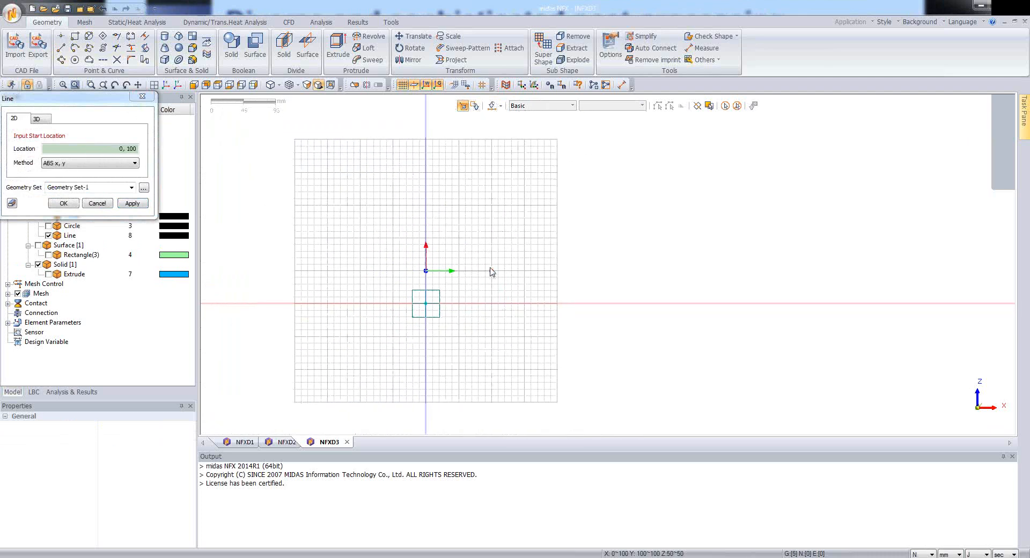
left_click(490, 272)
left_click(492, 208)
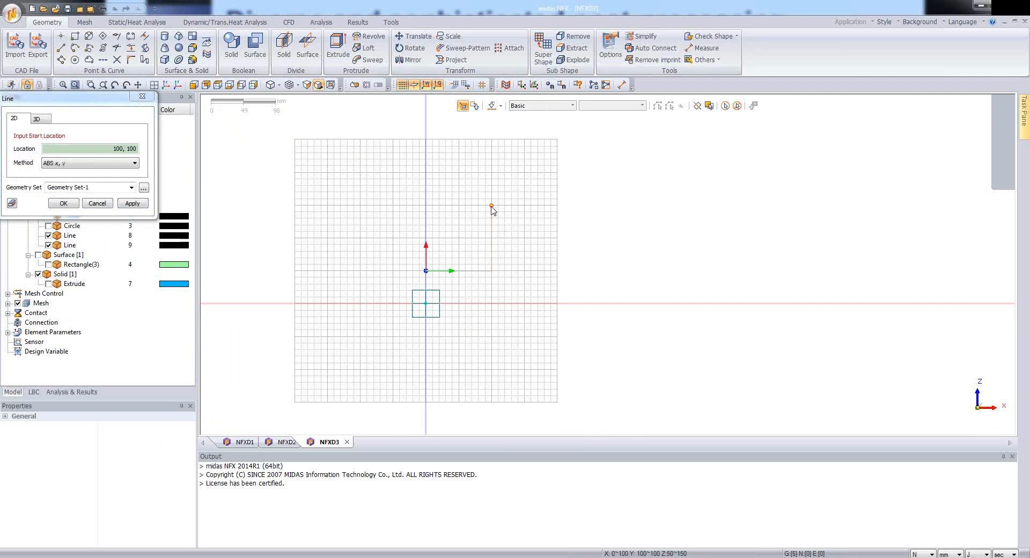
left_click(430, 270)
left_click(427, 235)
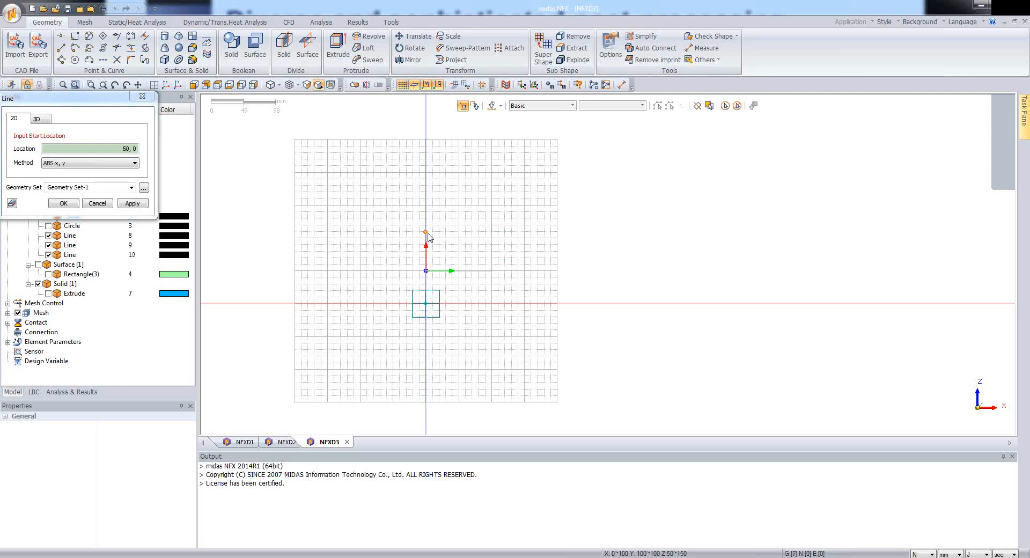
left_click(97, 203)
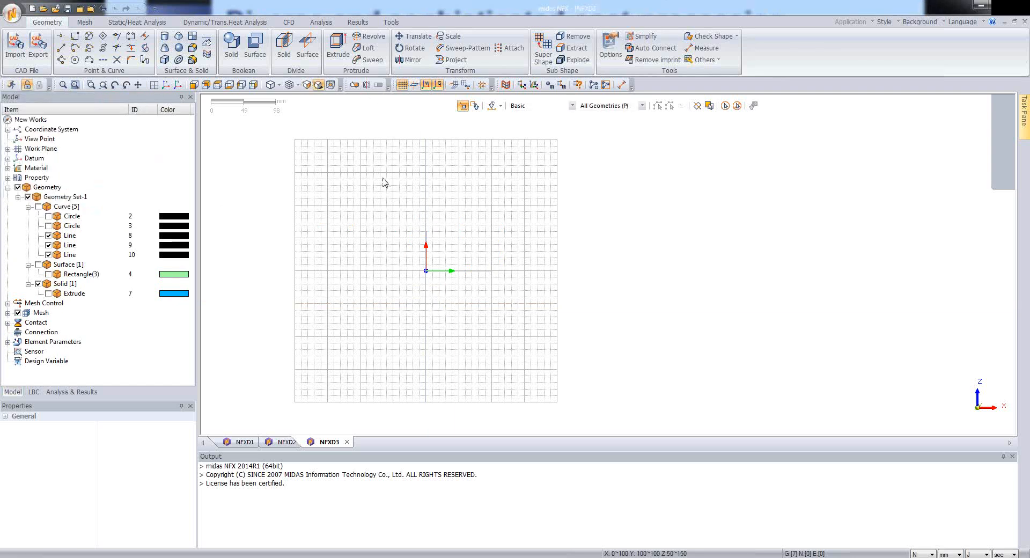
Draw a circle centred at 100,0 with a 40 mm radius in Geometry Set-1, without making a face
scroll(384, 182, "up", 4)
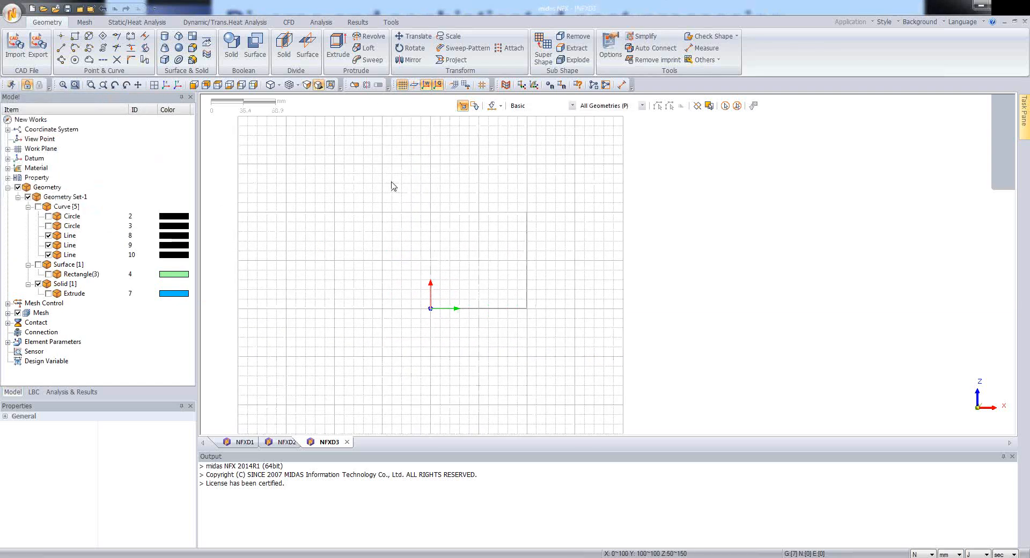
left_click(74, 60)
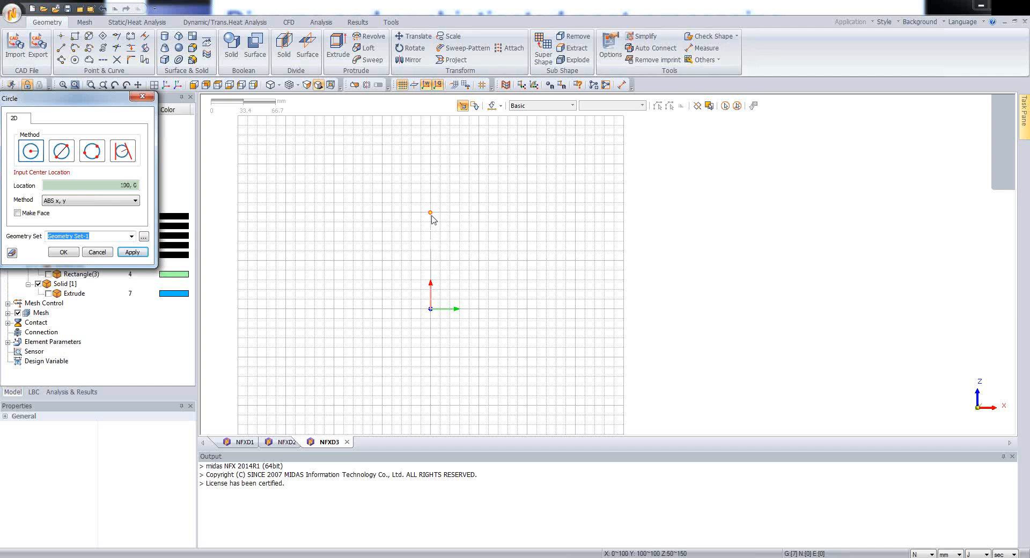
left_click(431, 212)
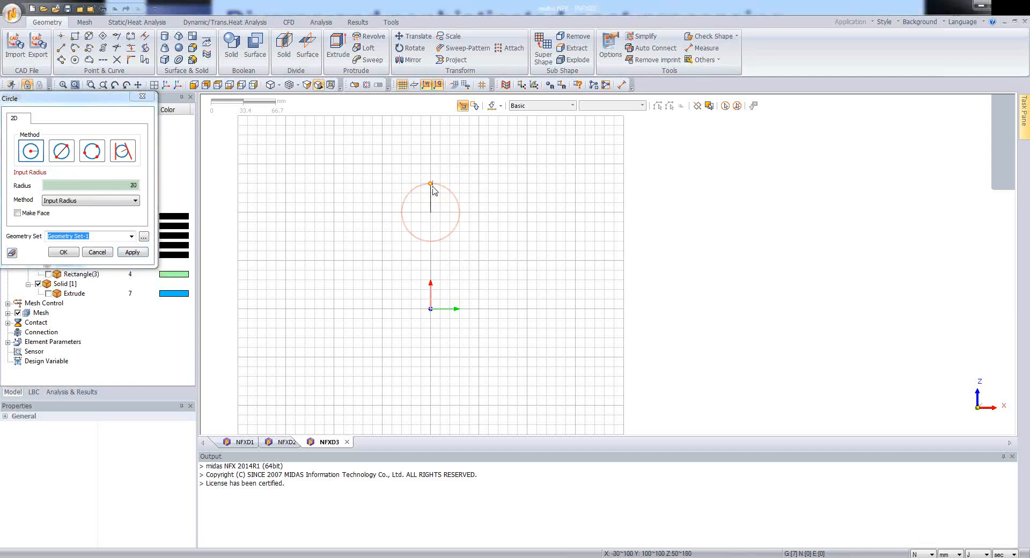
left_click(432, 176)
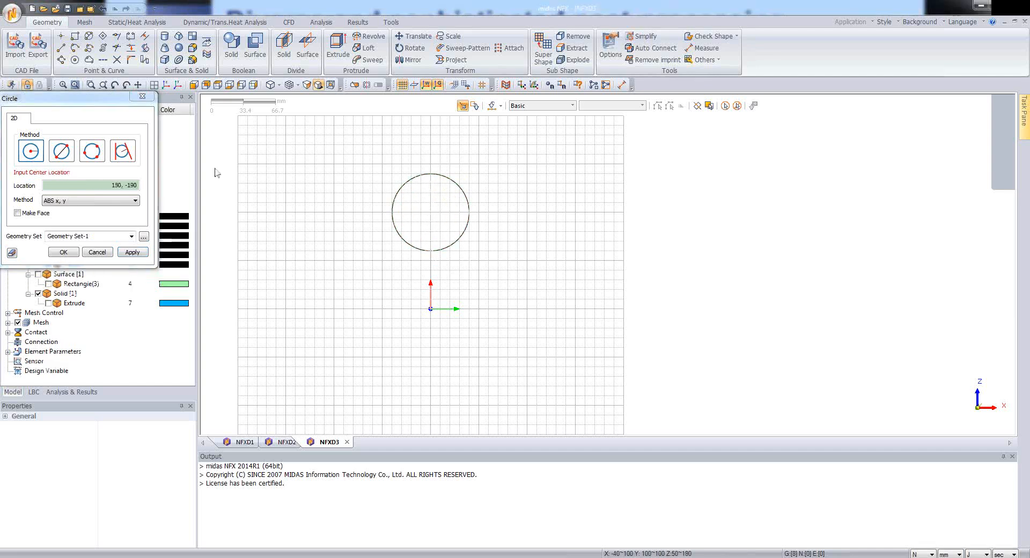
left_click(99, 254)
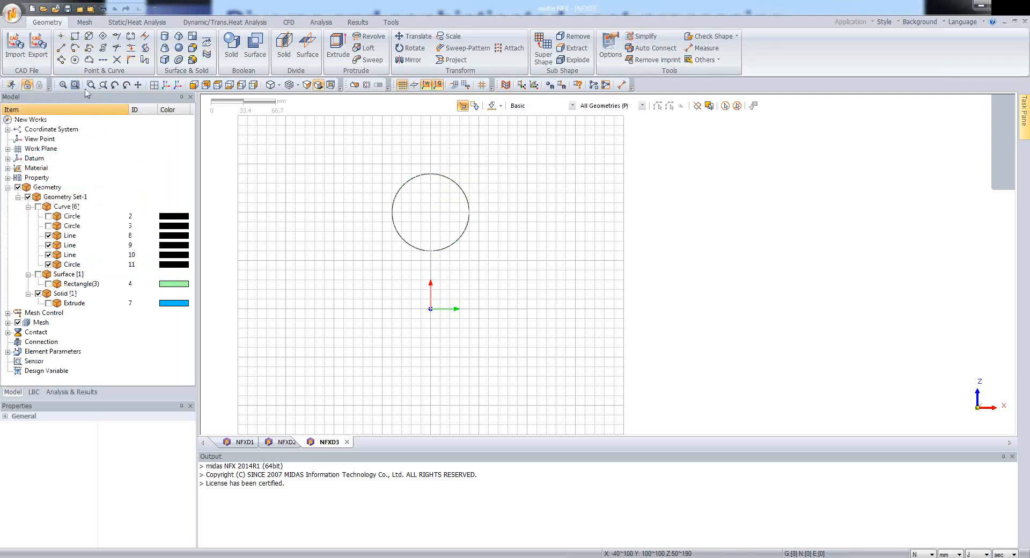
Draw a vertical line from the top of the circle up to 200,0
left_click(61, 47)
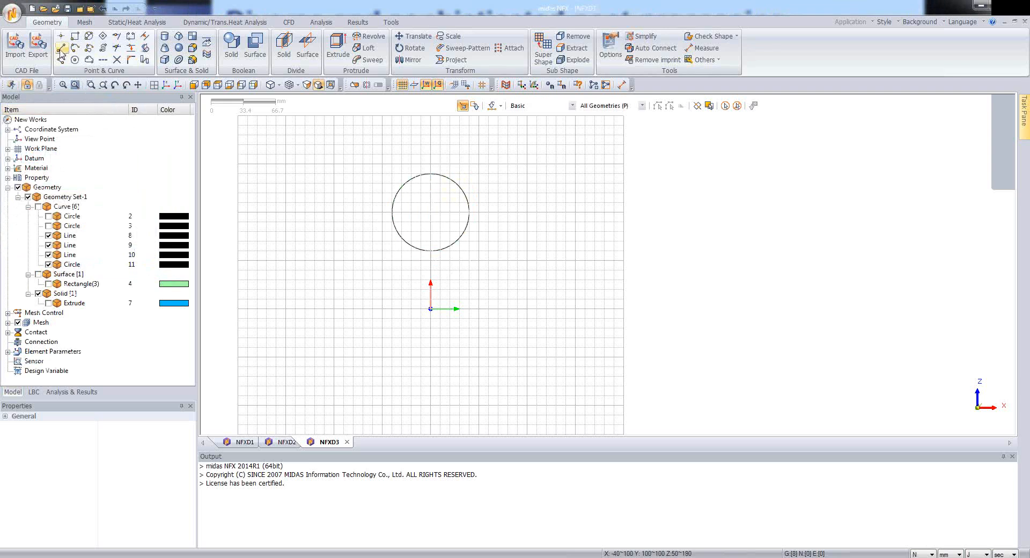
left_click(433, 176)
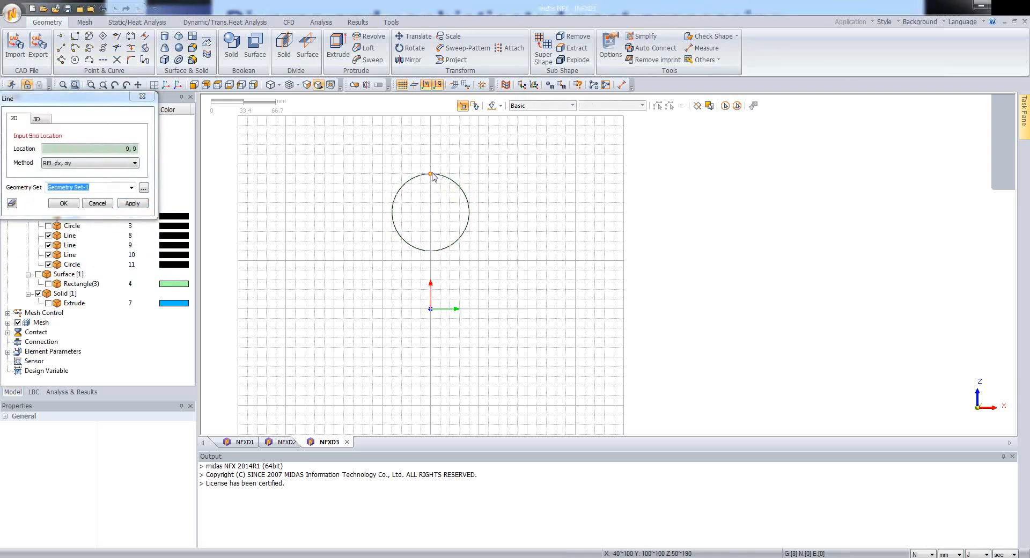
left_click(433, 119)
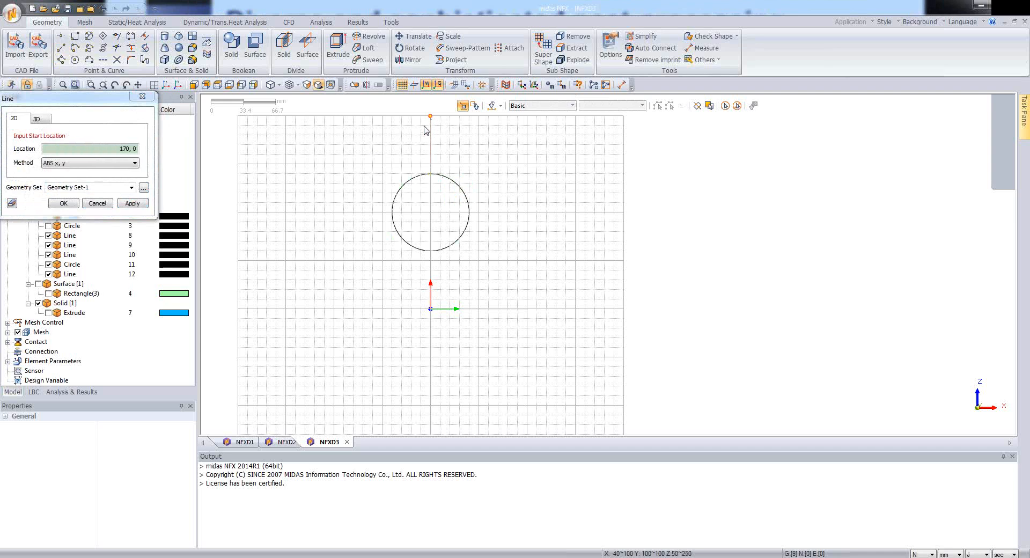
left_click(97, 203)
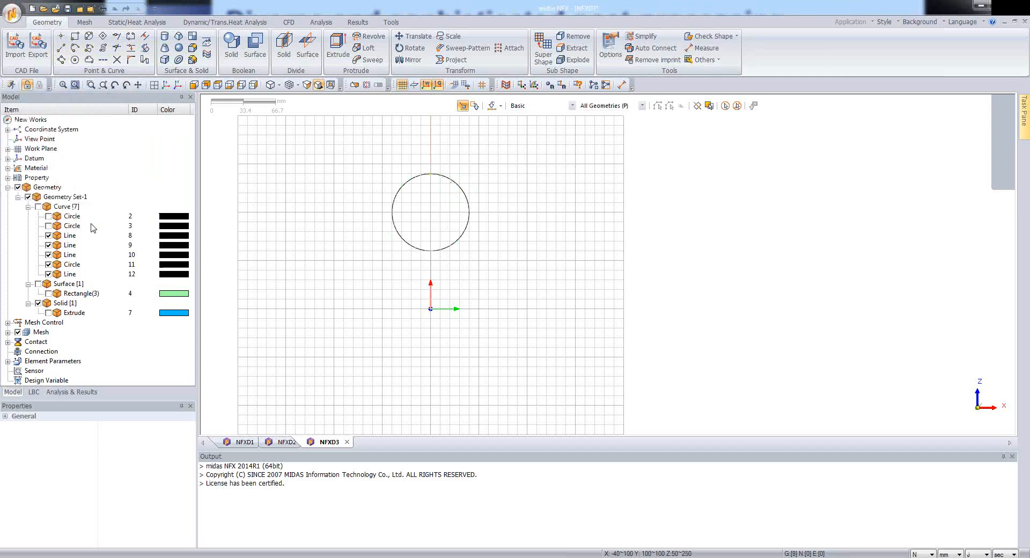
Draw an arc centred at 100,0 from the upper line's end at 200,0 to the end of the right vertical line at 100,100
left_click(75, 48)
left_click(430, 213)
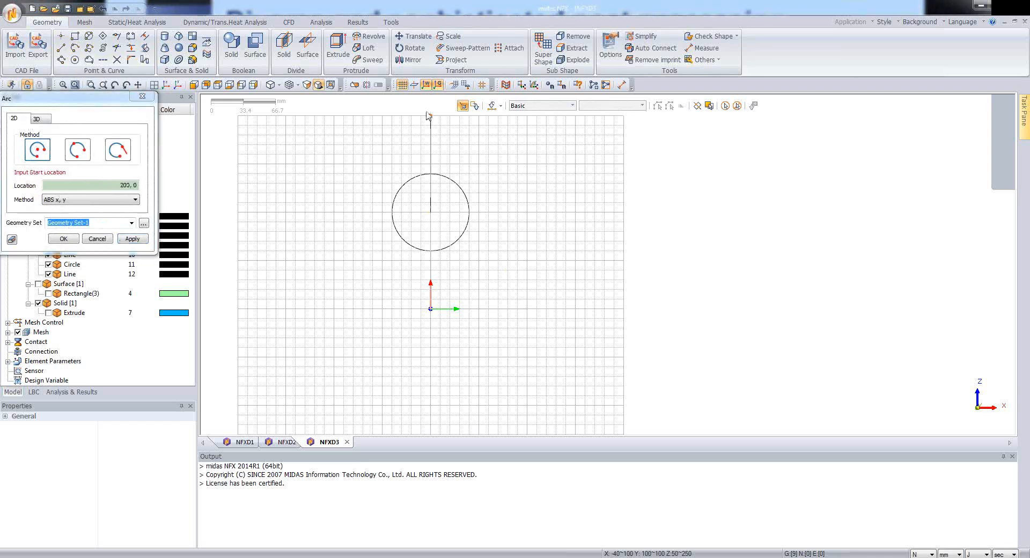
left_click(430, 116)
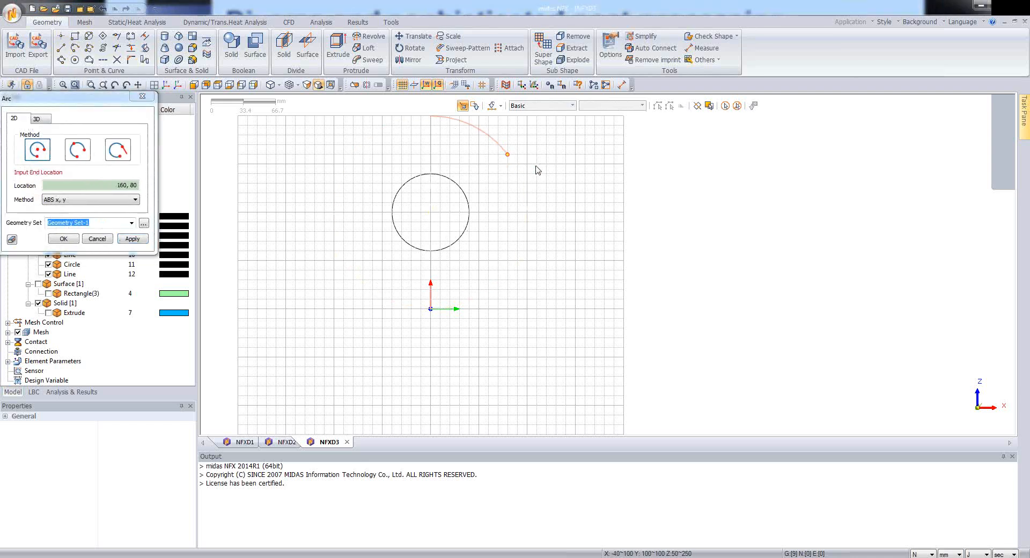
left_click(528, 212)
left_click(63, 238)
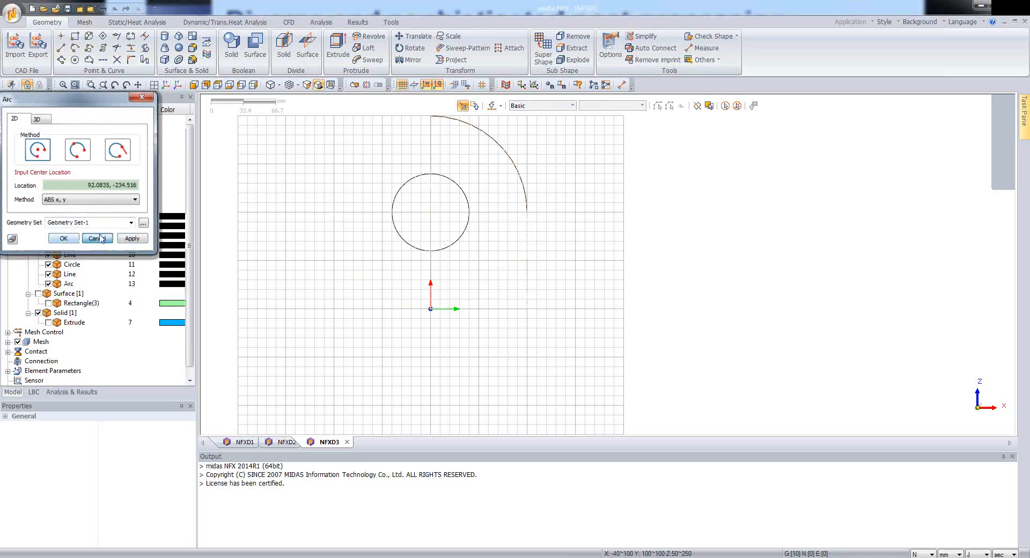
Hide the grid and intersect the circle with the vertical lines above and below it to split it
left_click(403, 87)
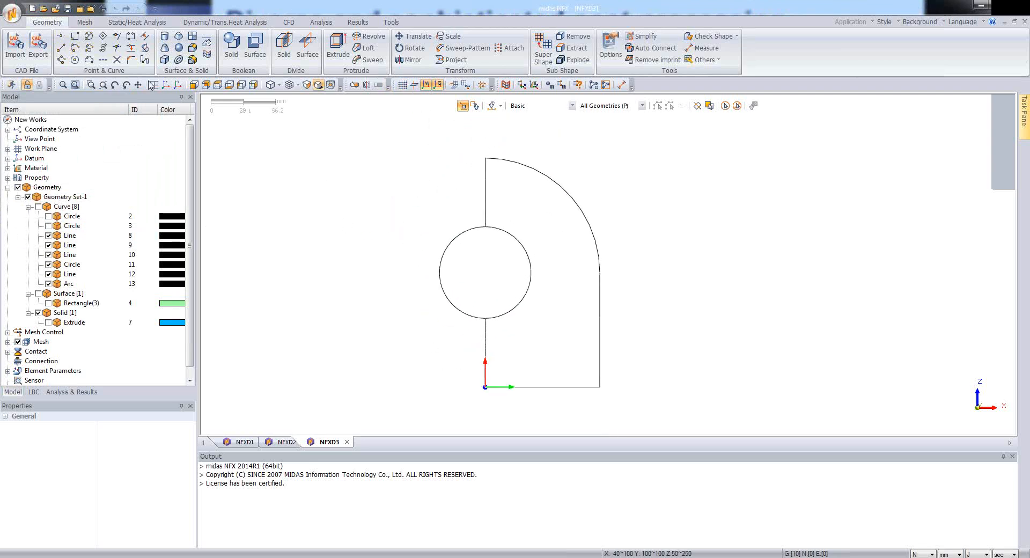
left_click(117, 59)
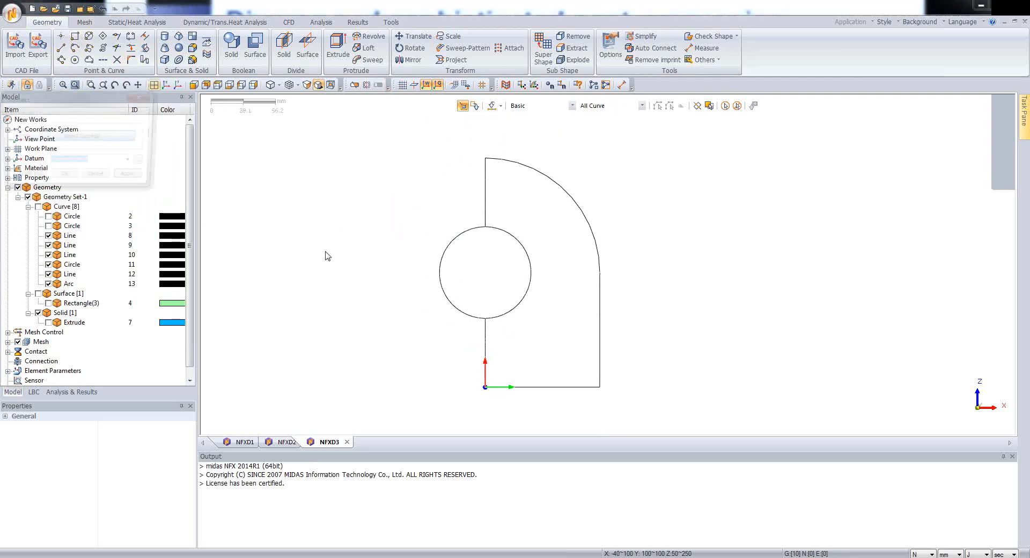
left_click_drag(412, 199, 557, 340)
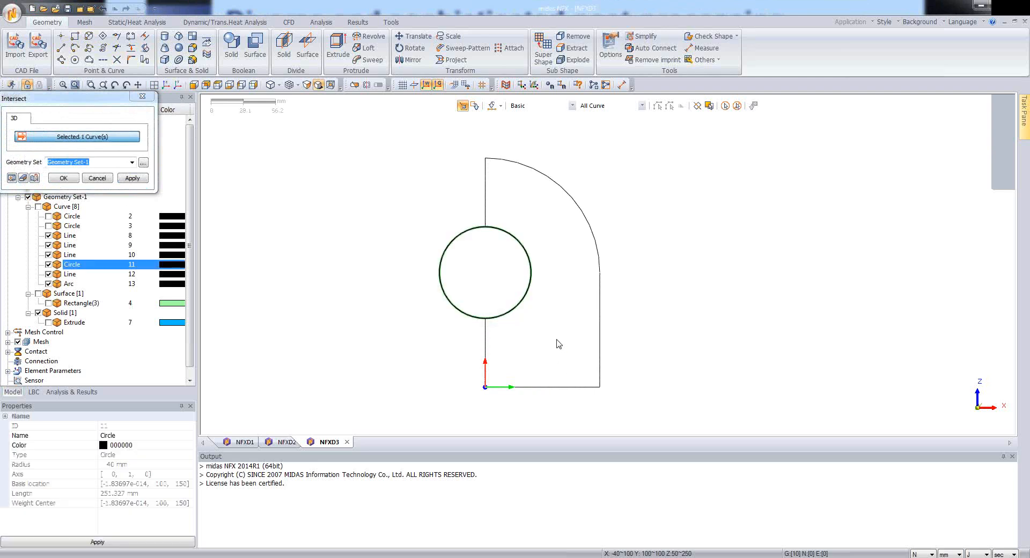
left_click(486, 215)
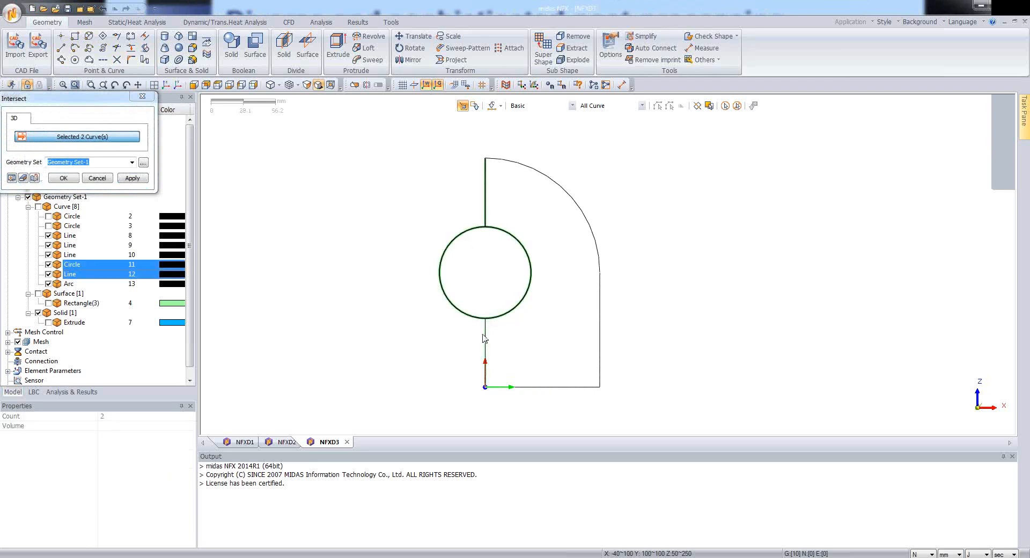
left_click(485, 338)
left_click(63, 177)
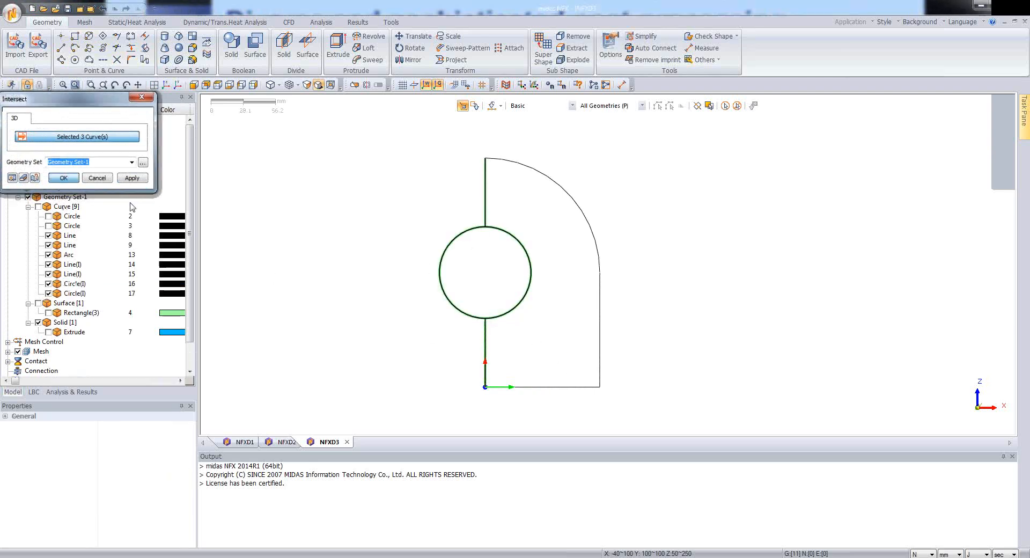
Delete the outer left half of the split circle, leaving a closed profile with a semicircular notch
left_click(450, 247)
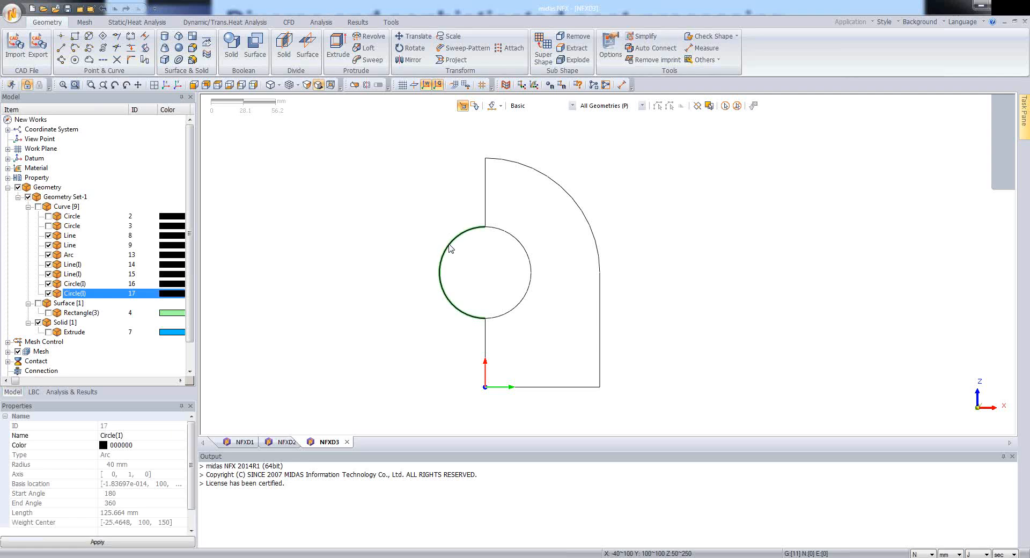
key("Delete")
key("Return")
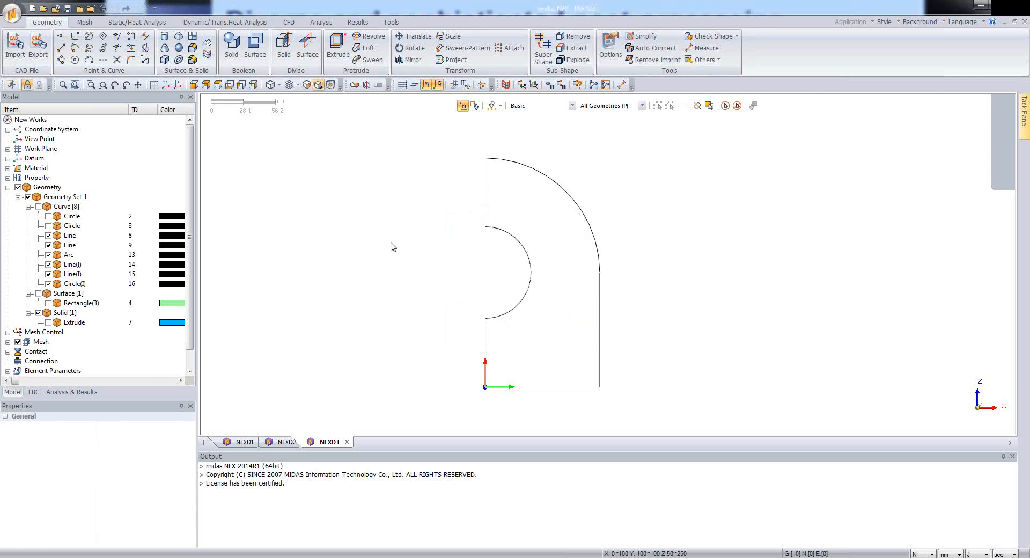
scroll(397, 245, "down", 1)
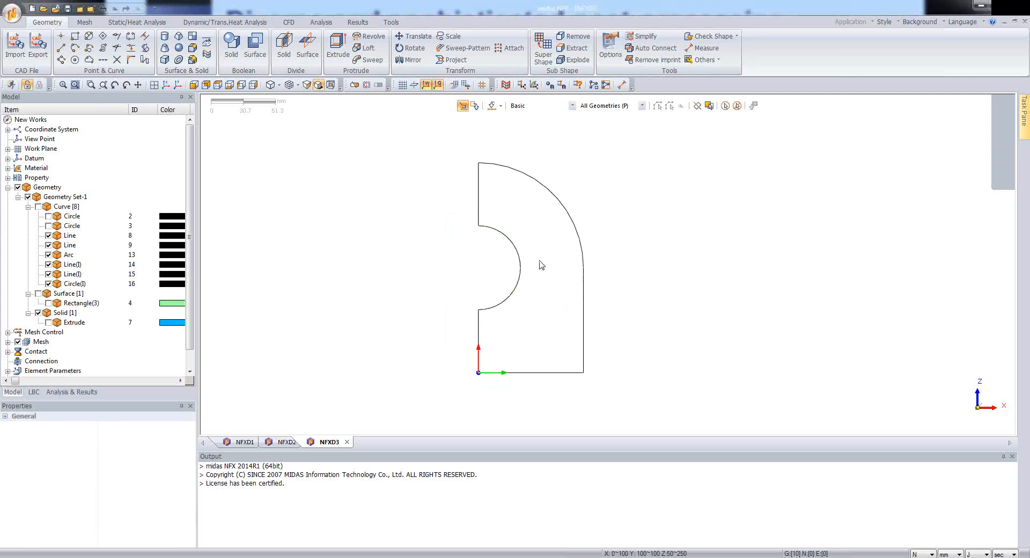
Show the extruded solid again and view it together with the upright profile in 3D
left_click(48, 323)
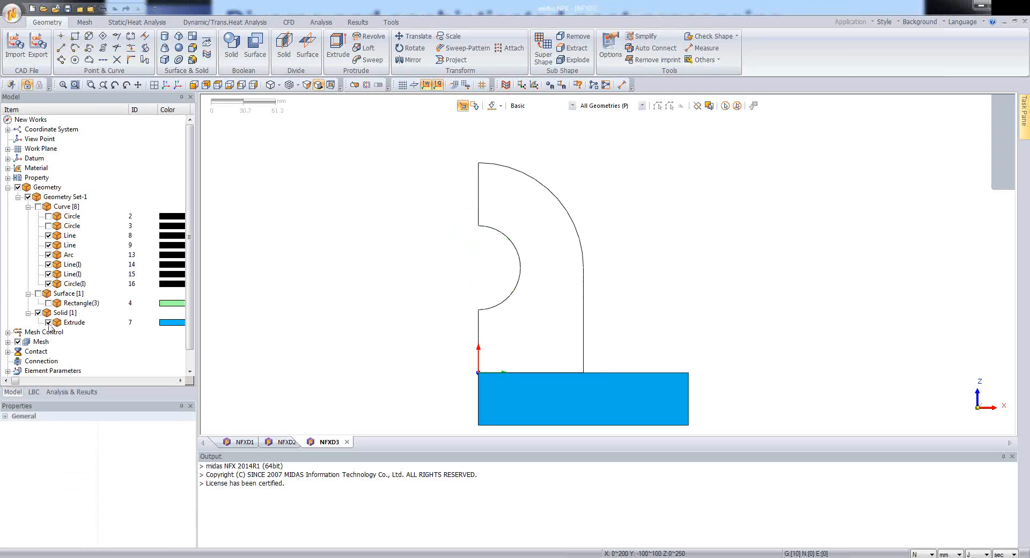
middle_click_drag(590, 275, 502, 291)
middle_click_drag(565, 205, 593, 221)
scroll(594, 220, "down", 2)
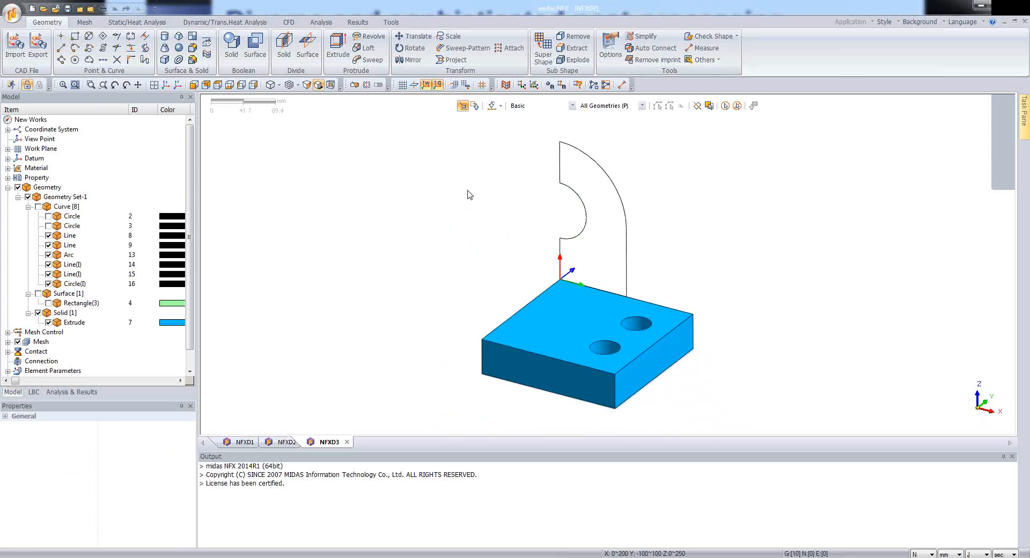
Start an extrusion of the upright profile's six edges, using the Y datum axis as its direction
left_click(338, 54)
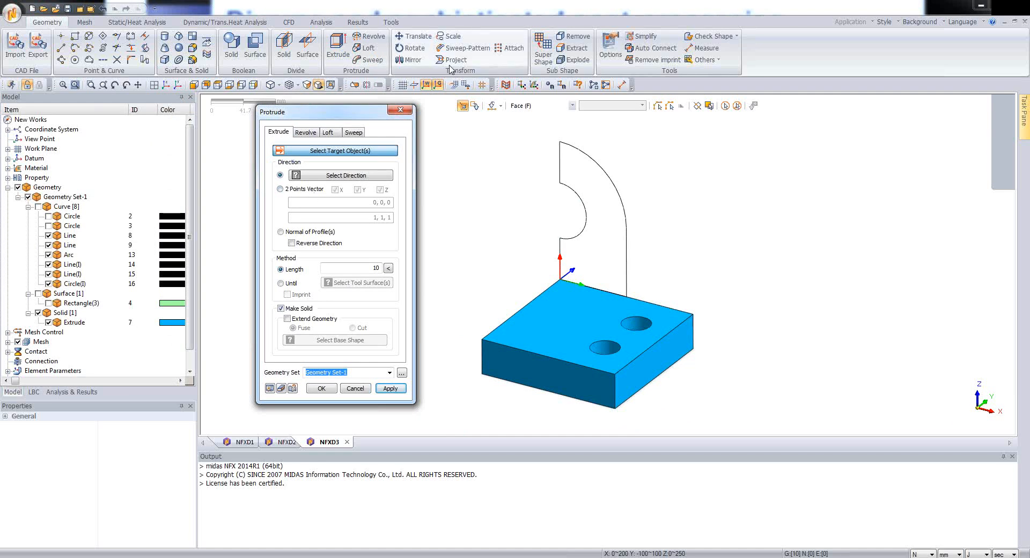
left_click(523, 106)
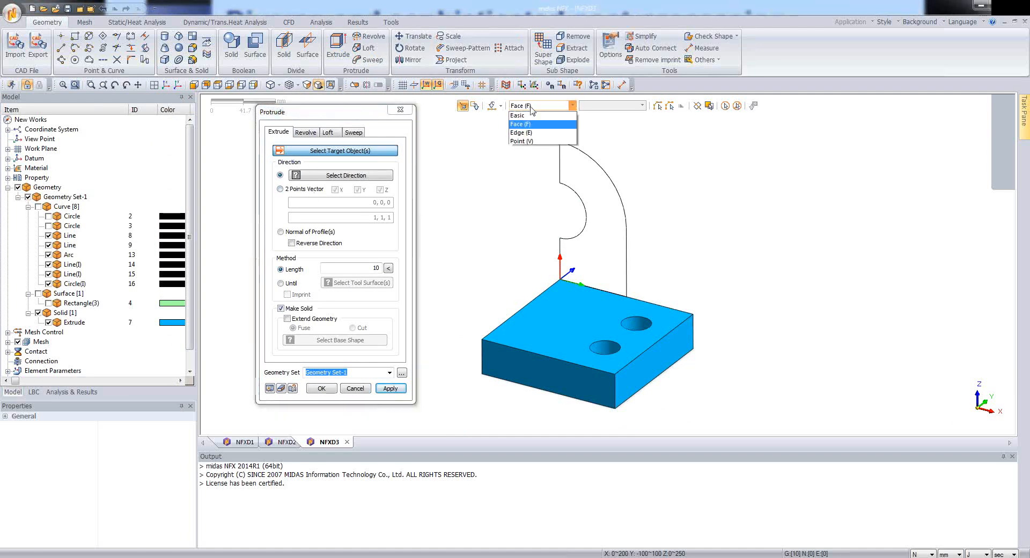
left_click(520, 135)
left_click(627, 291)
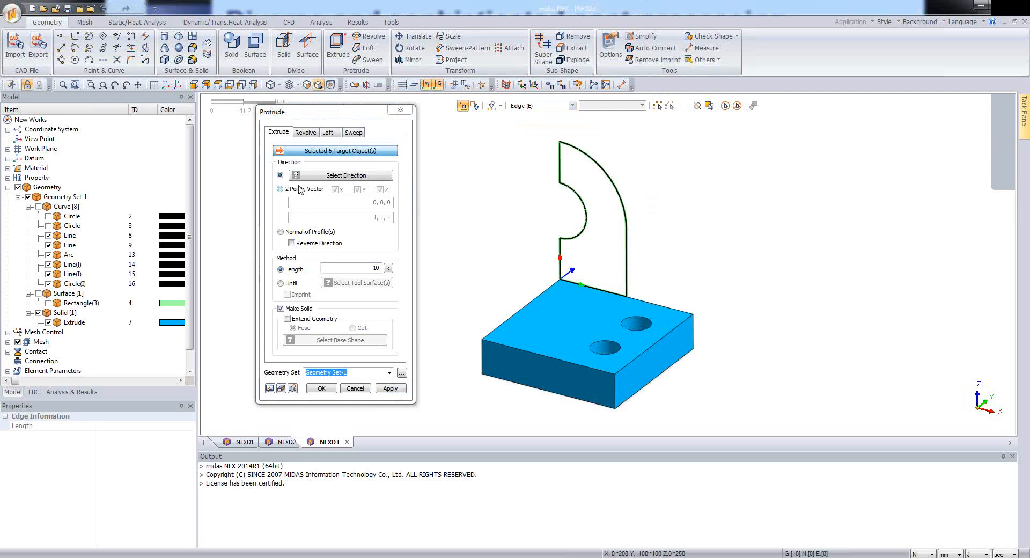
left_click(415, 84)
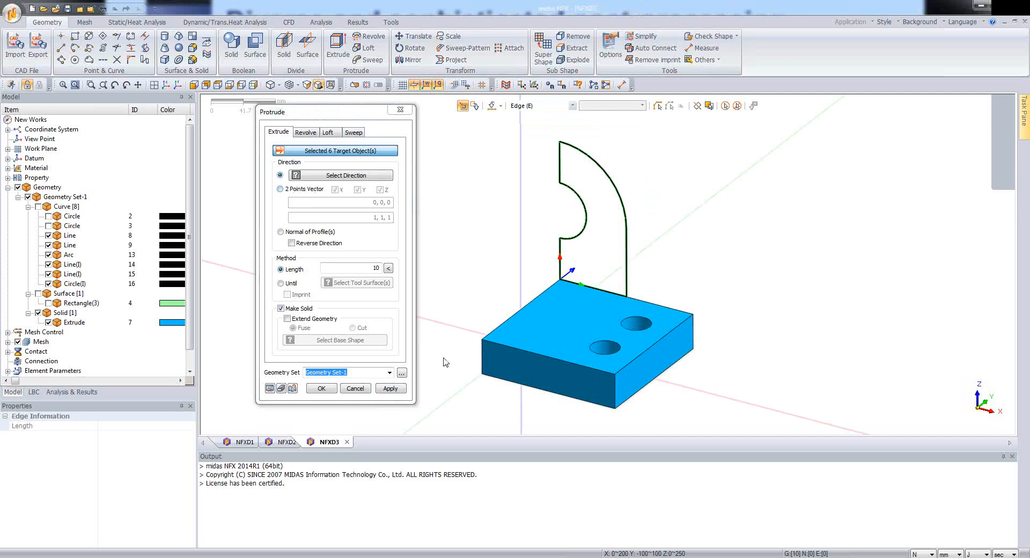
left_click(337, 182)
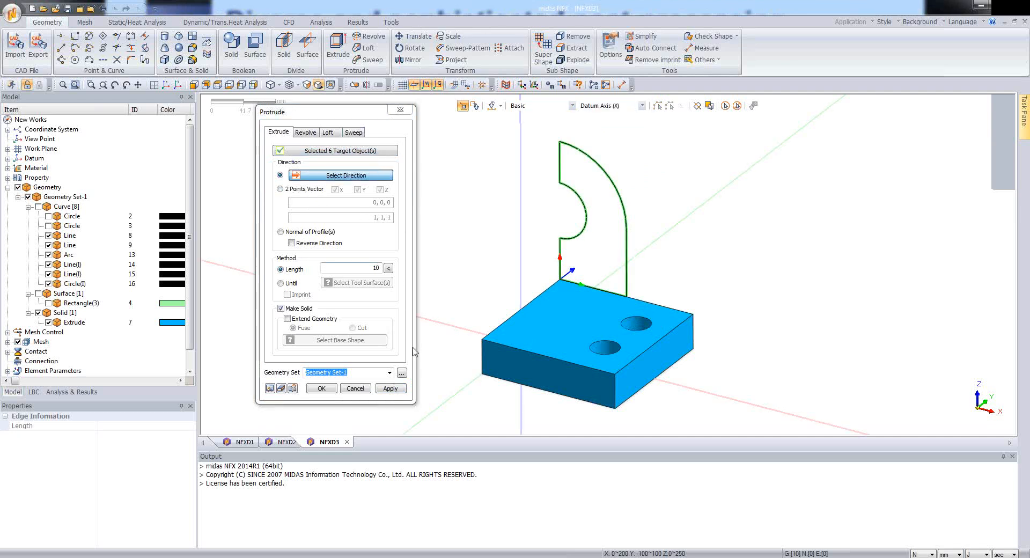
left_click(462, 389)
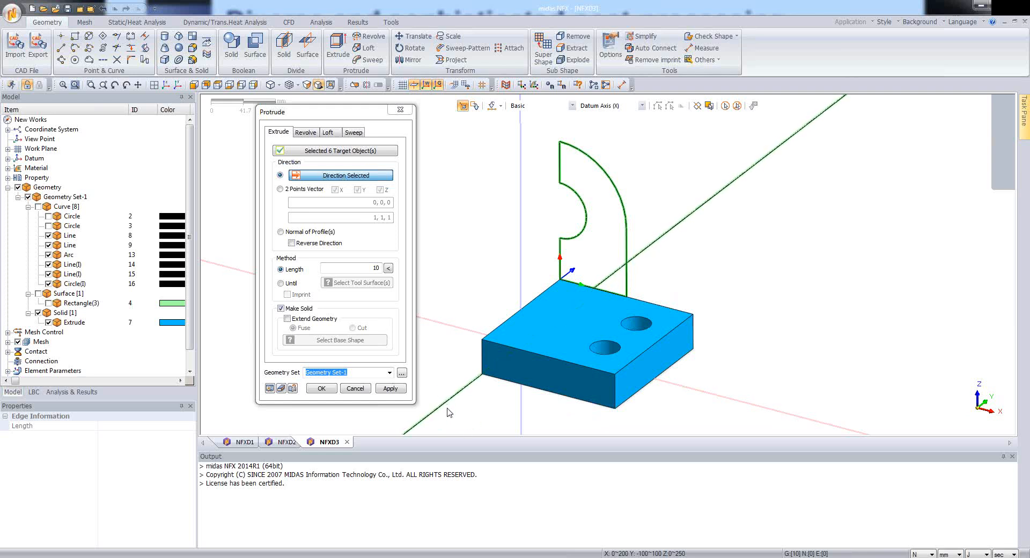
Extrude the upright profile as a 50 mm solid in the reversed direction so it sits over the plate
double_click(374, 270)
type("5")
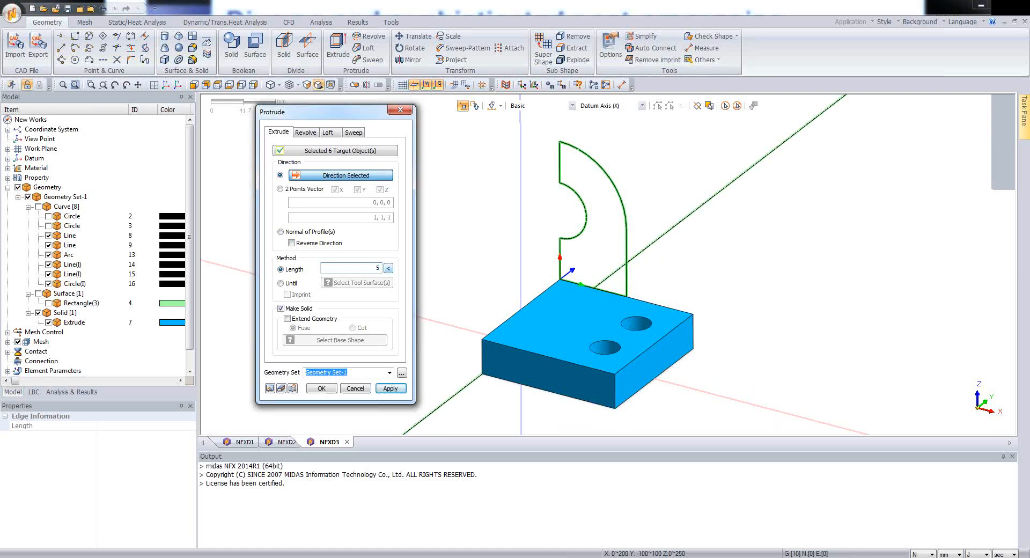
left_click(271, 388)
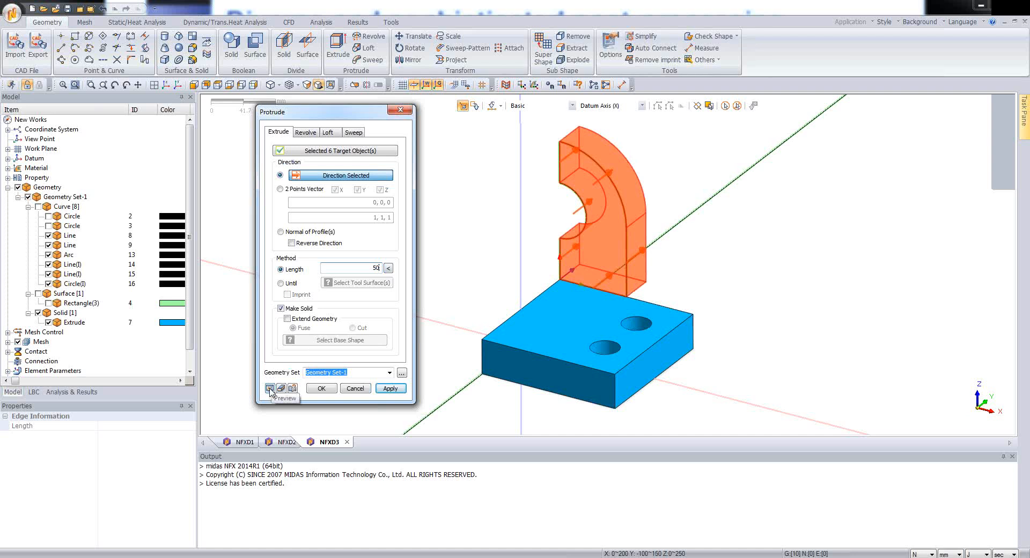
left_click(291, 243)
left_click(270, 388)
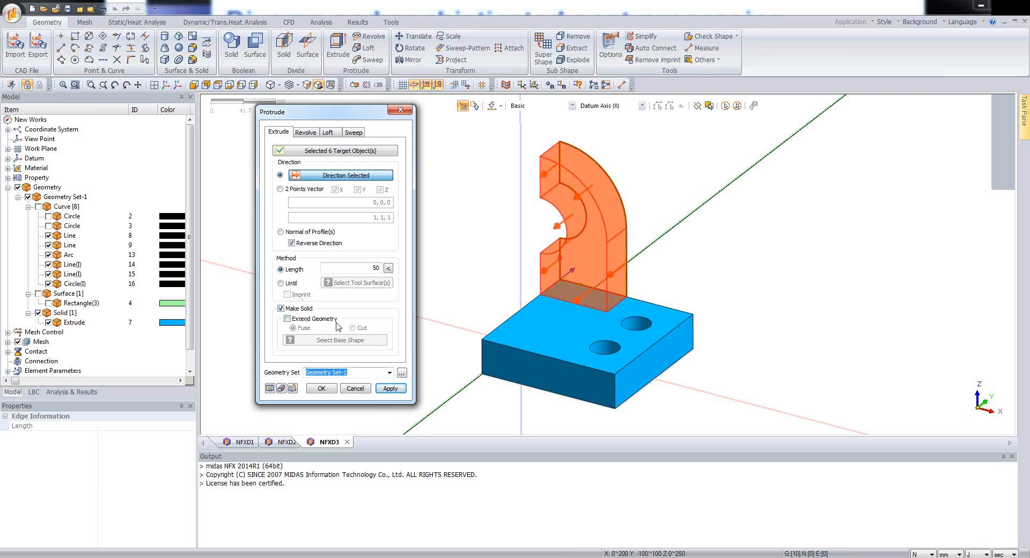
left_click(320, 389)
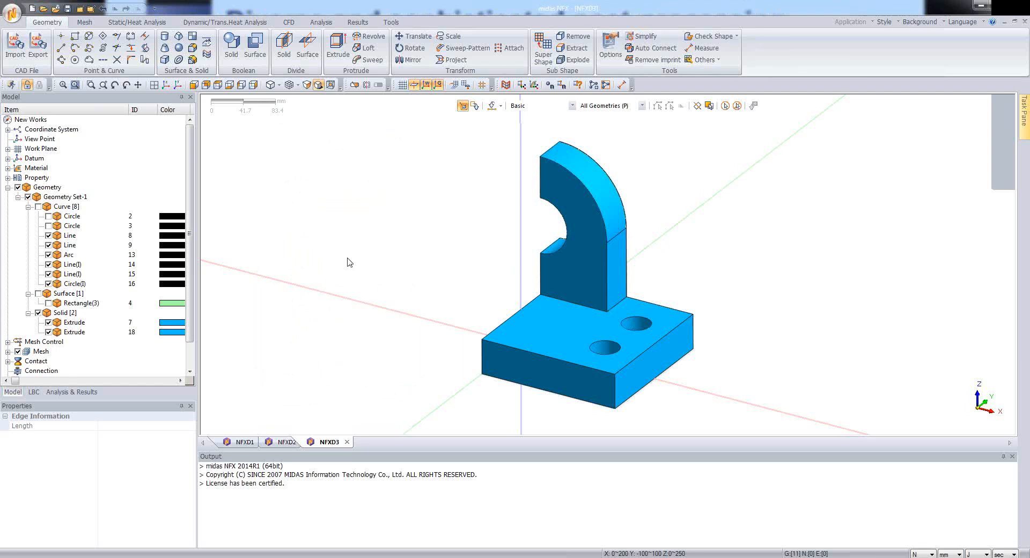
Start a 3D polyline, with grid and middle snaps turned off and perpendicular snap turned on
left_click(62, 61)
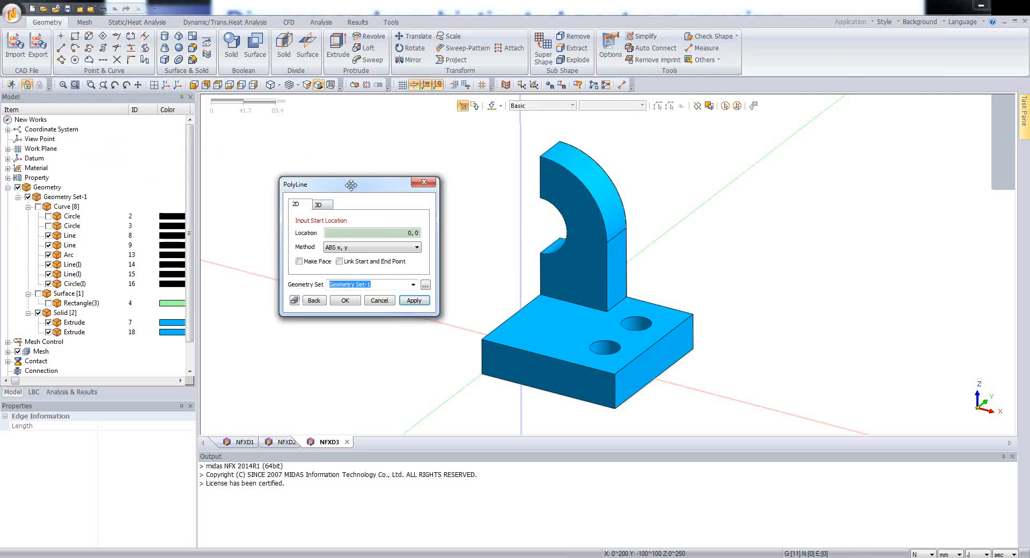
left_click(297, 189)
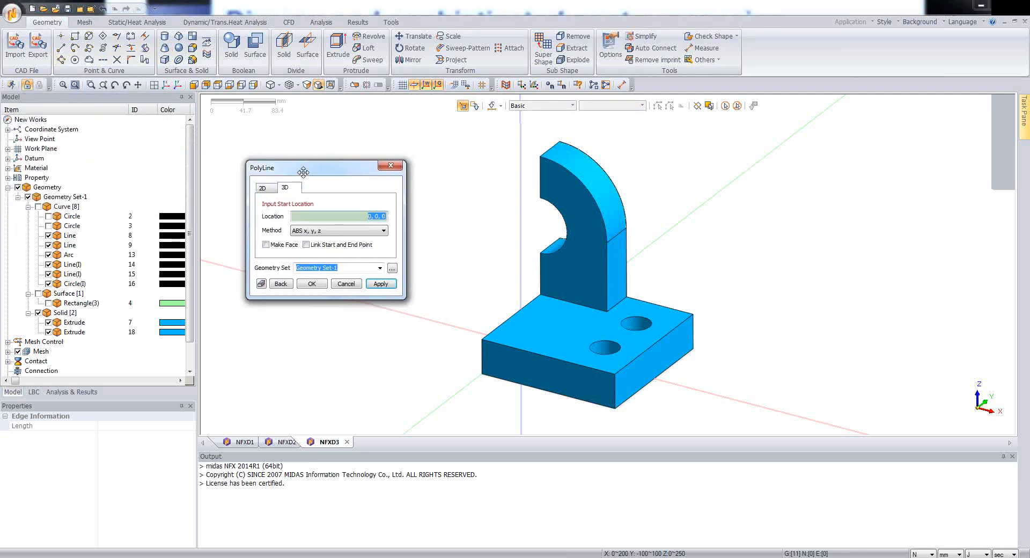
left_click_drag(313, 168, 322, 165)
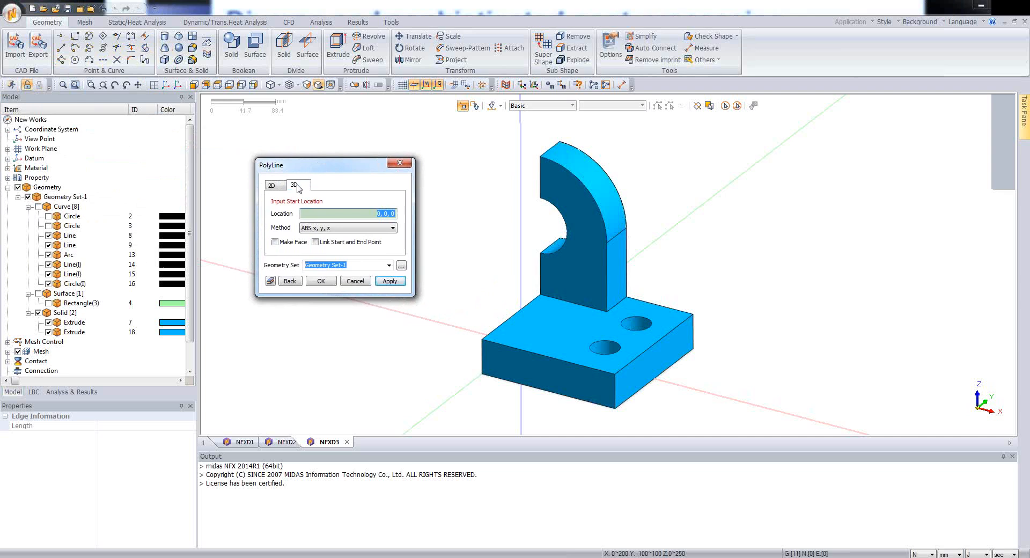
left_click(481, 87)
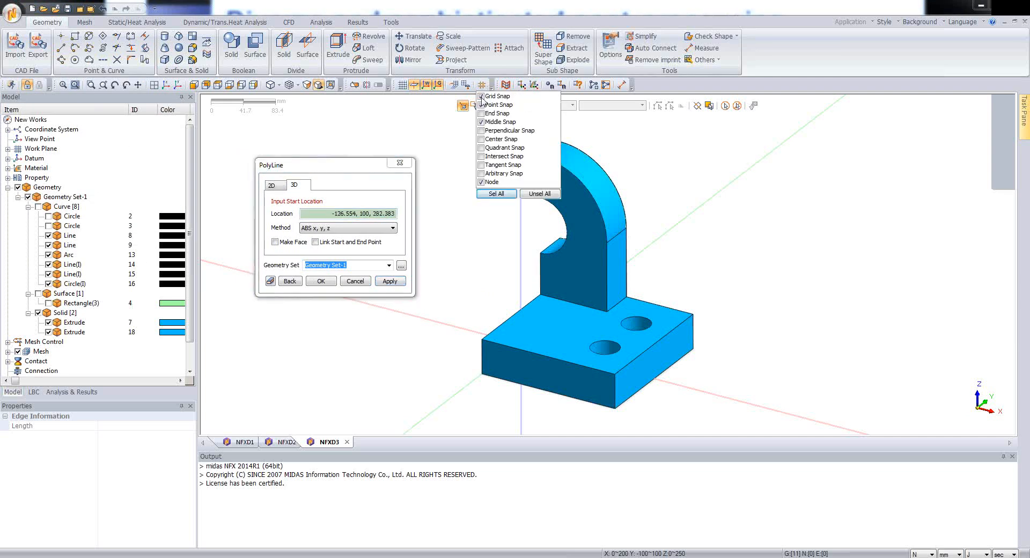
left_click(482, 97)
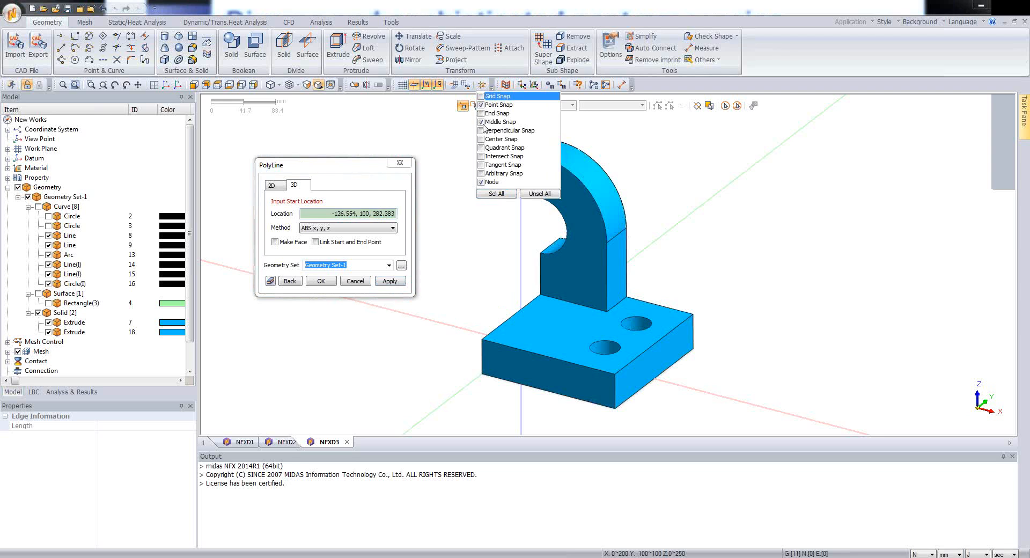
left_click(481, 122)
left_click(481, 131)
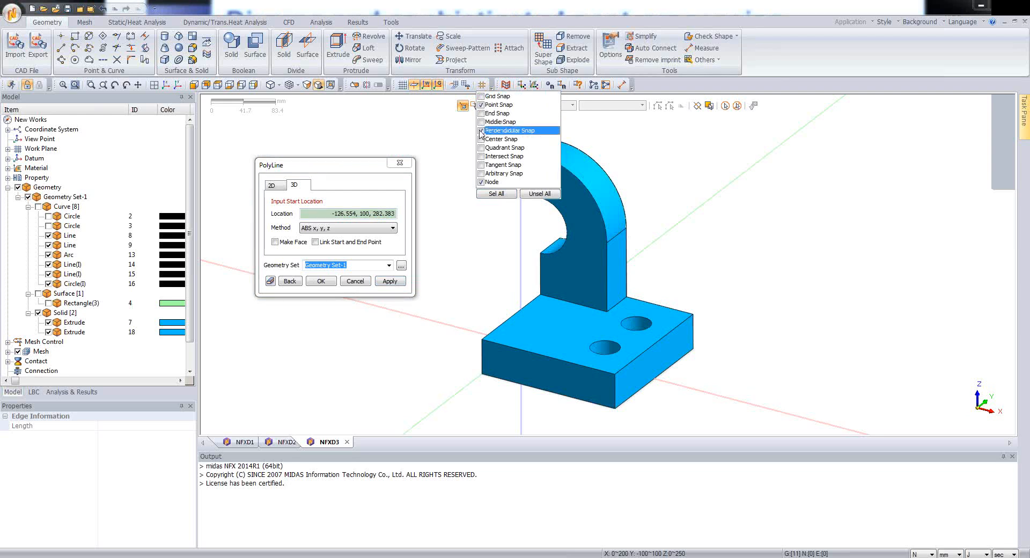
left_click(482, 183)
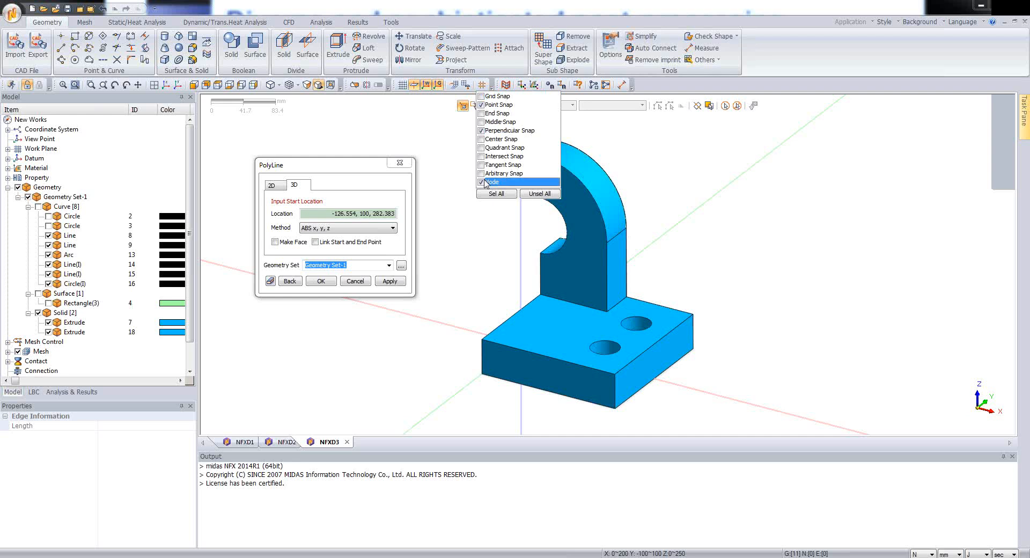
left_click(309, 169)
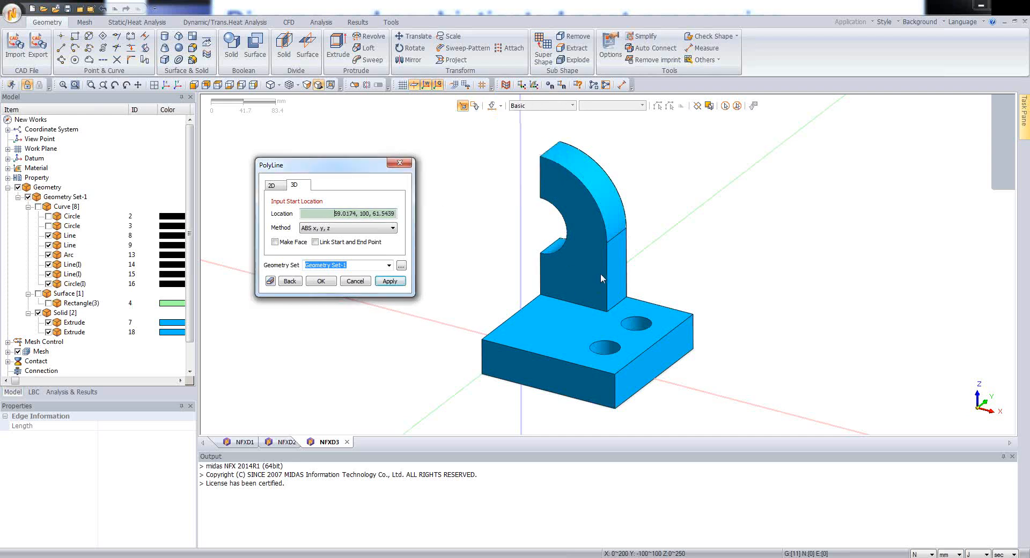
Draw a closed triangle from the upright's front corner below the arc to the plate's front edge and the upright's base corner
left_click(605, 247)
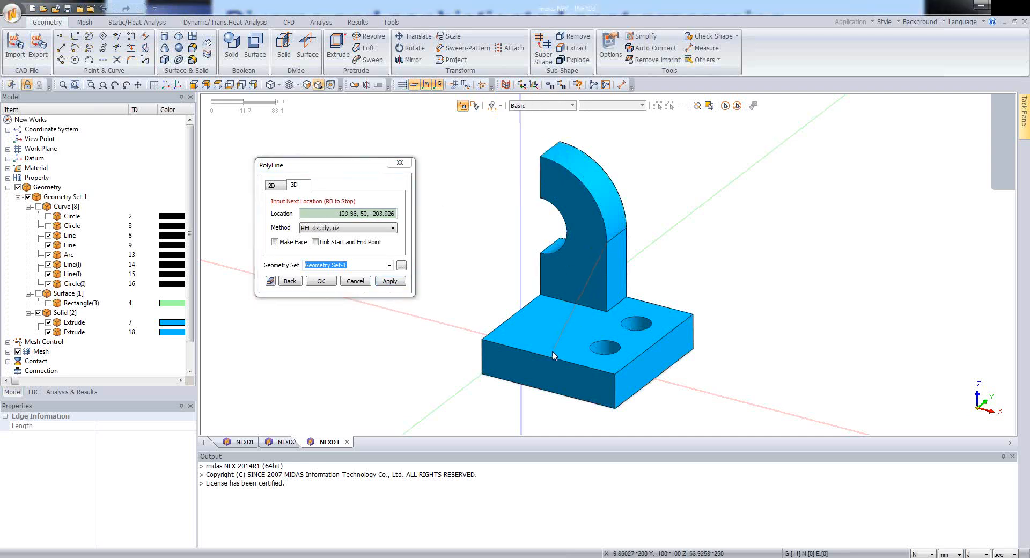
left_click(548, 354)
left_click(607, 313)
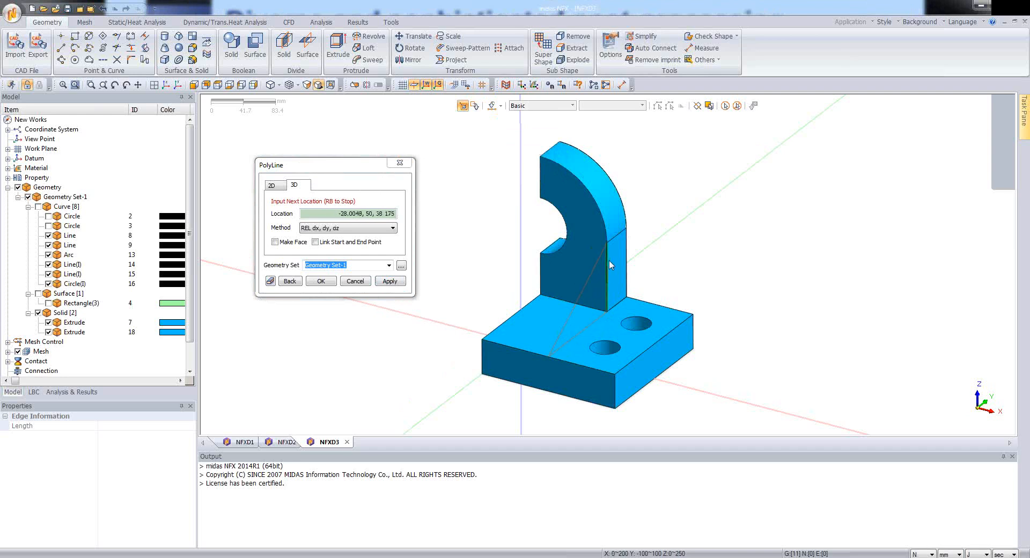
left_click(606, 246)
right_click(606, 244)
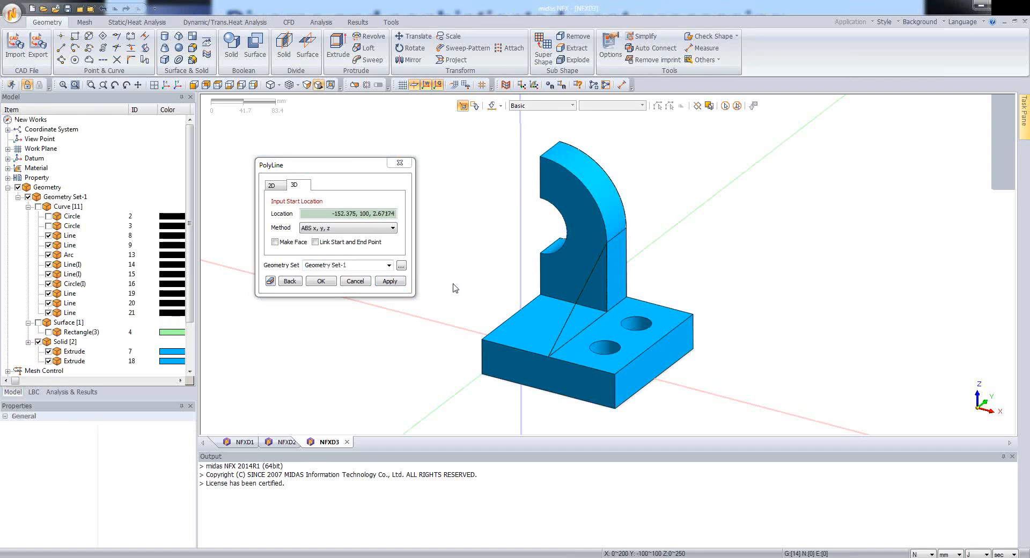
left_click(367, 281)
Start an extrusion with the three edges of the rib triangle as target objects
middle_click_drag(581, 263, 562, 281)
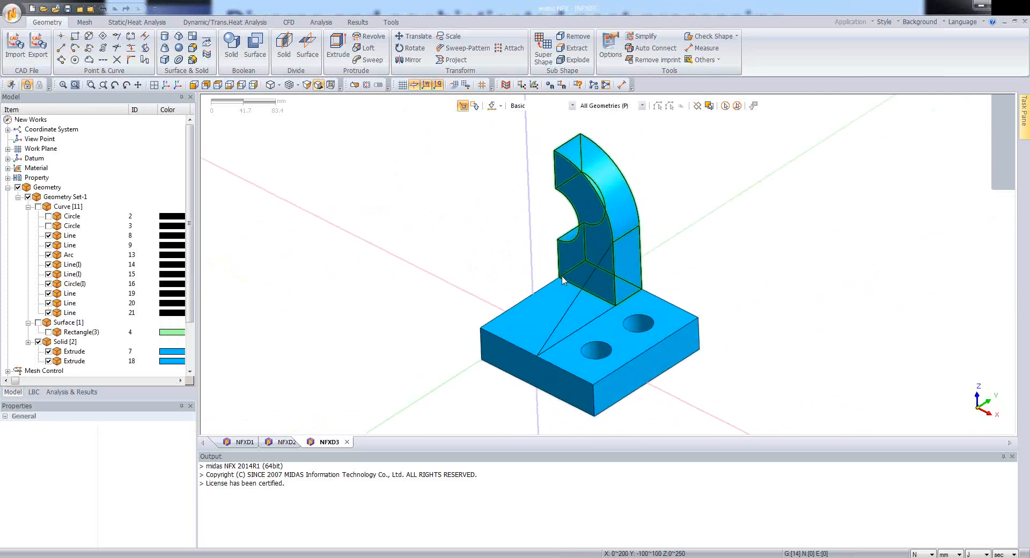
left_click(337, 44)
left_click_drag(97, 102, 196, 126)
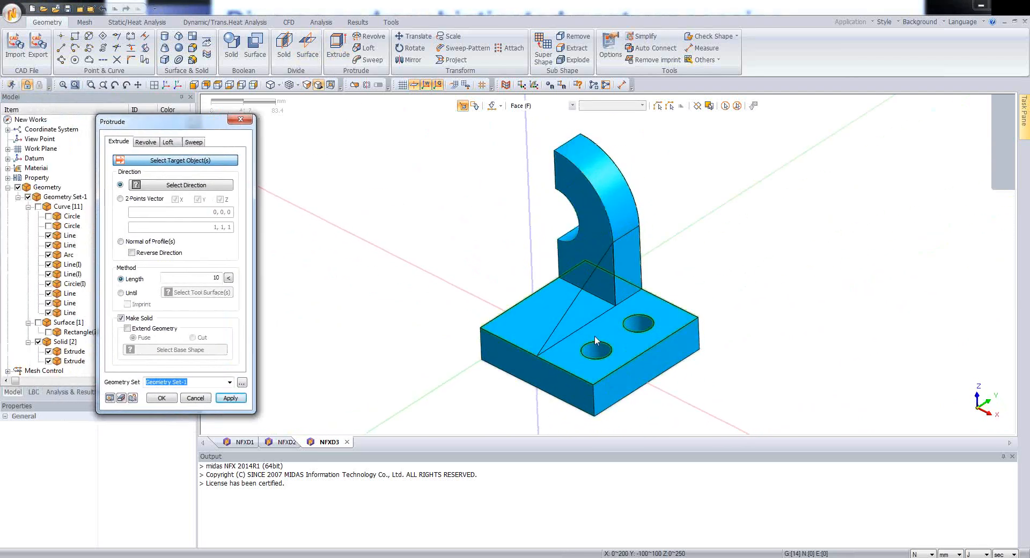
left_click(561, 105)
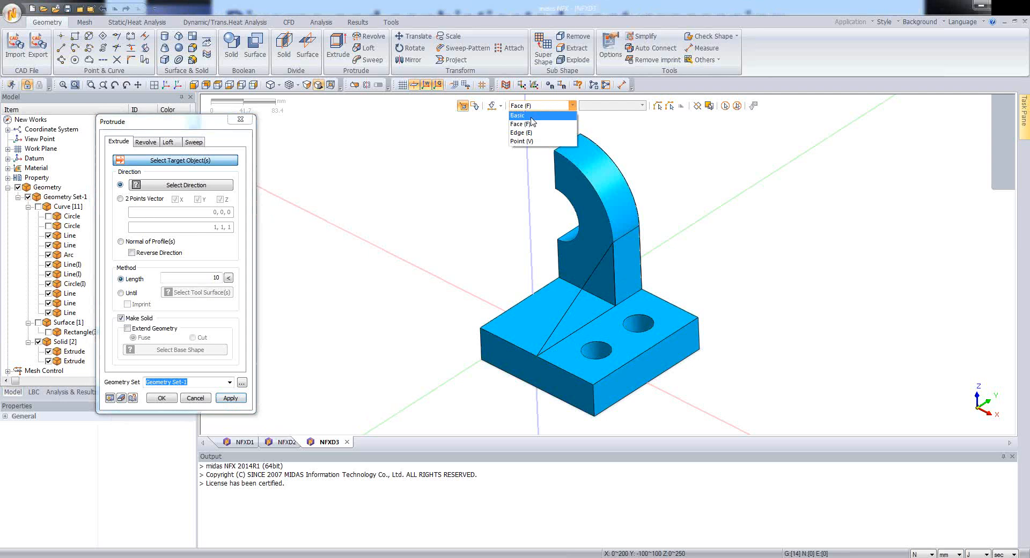
left_click(530, 132)
left_click(587, 290)
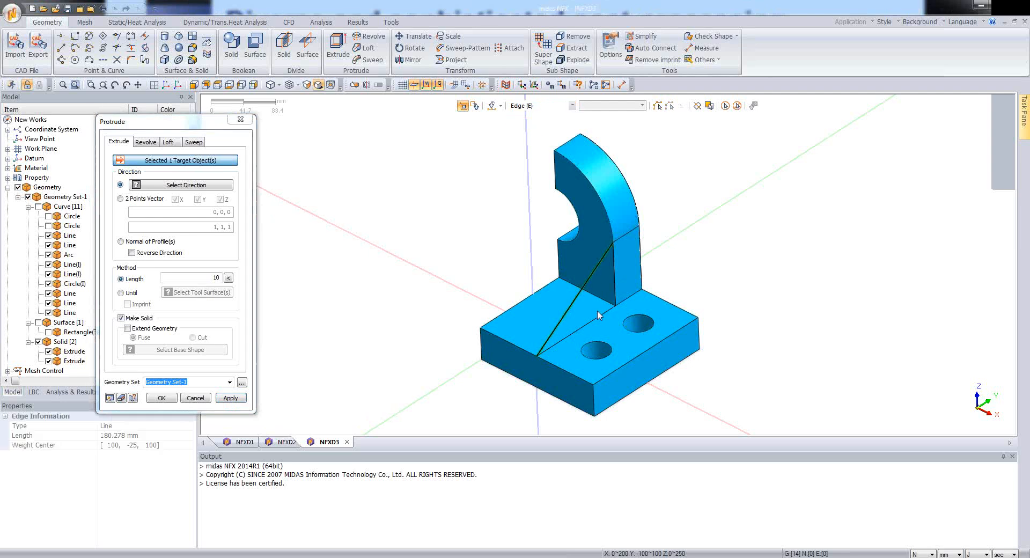
left_click(614, 291)
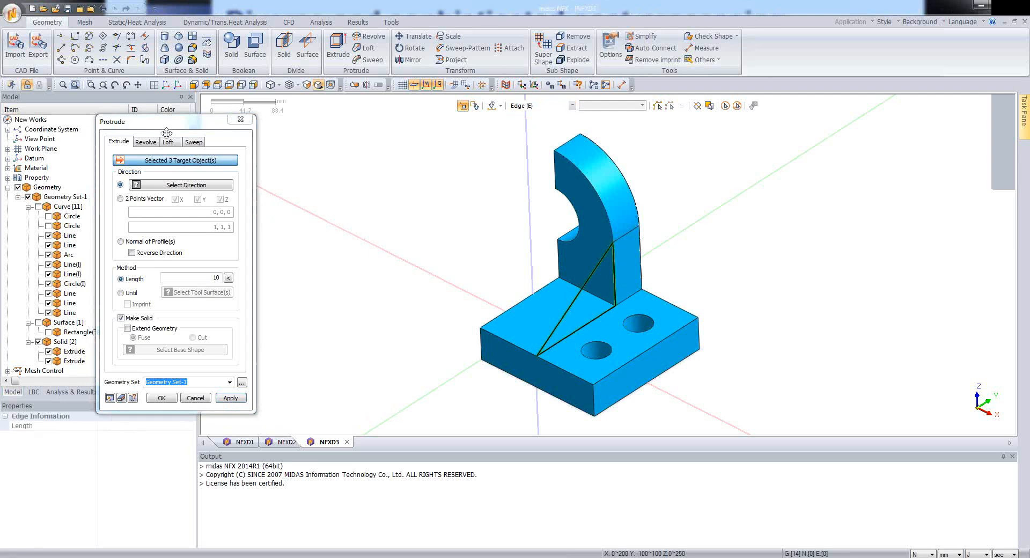
left_click_drag(172, 125, 358, 121)
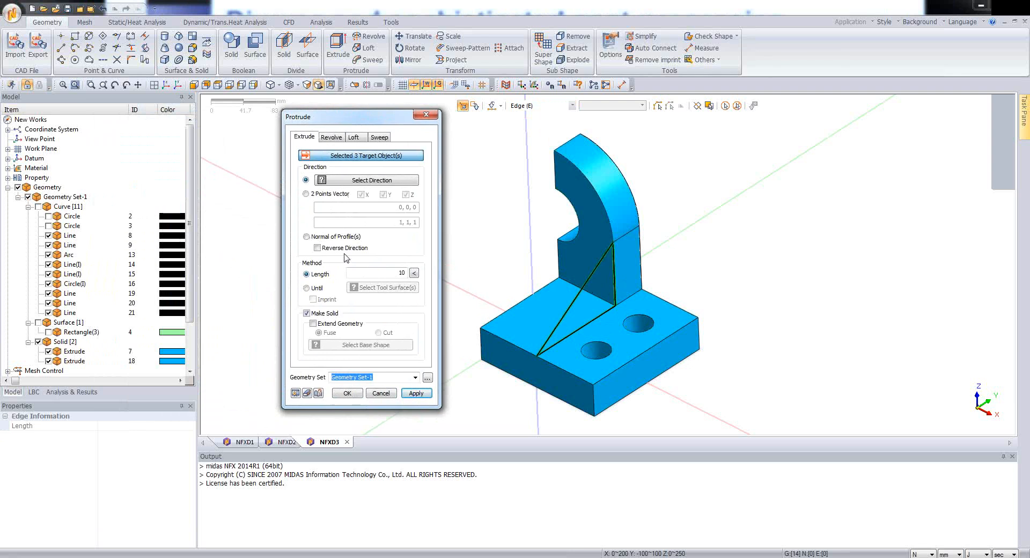
Extrude the rib triangle 10 mm along the X datum axis as a solid, with the direction reversed
left_click(399, 273)
key("Return")
left_click(403, 295)
left_click(361, 181)
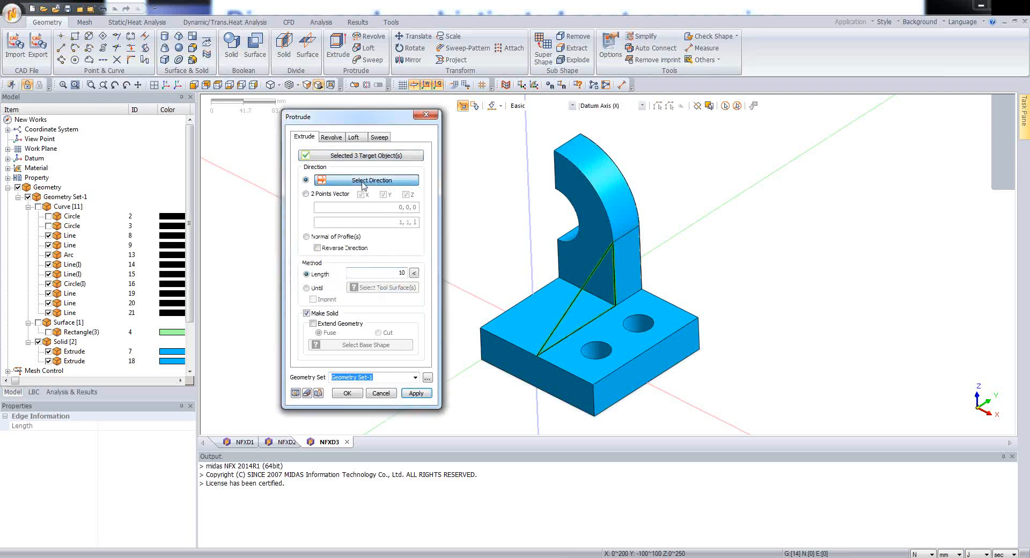
left_click(471, 298)
left_click(295, 393)
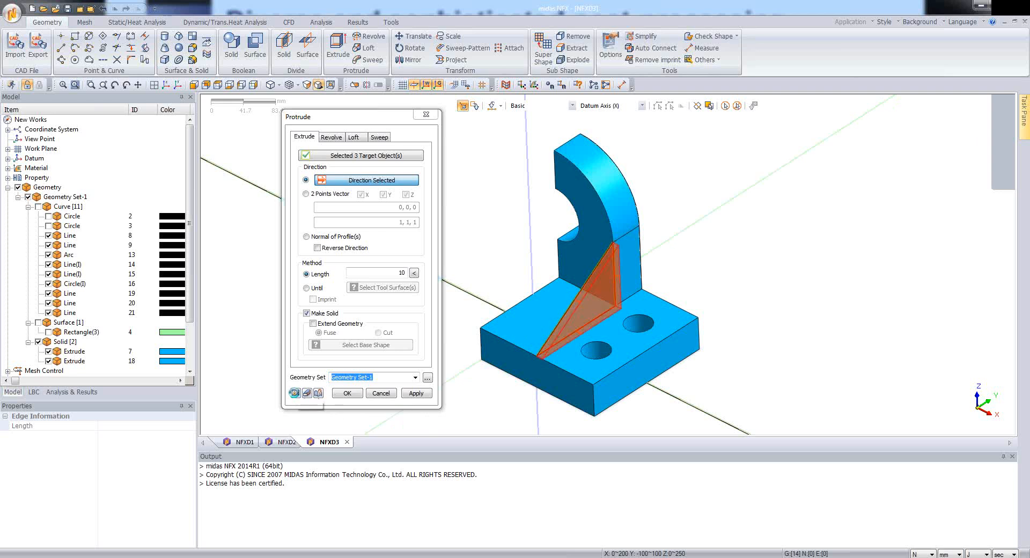
left_click(317, 248)
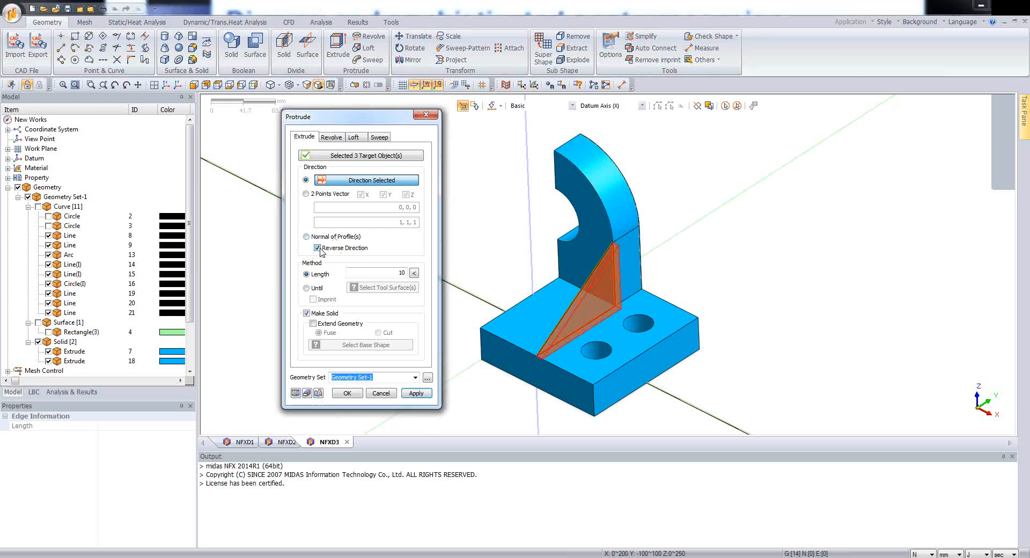
left_click(295, 393)
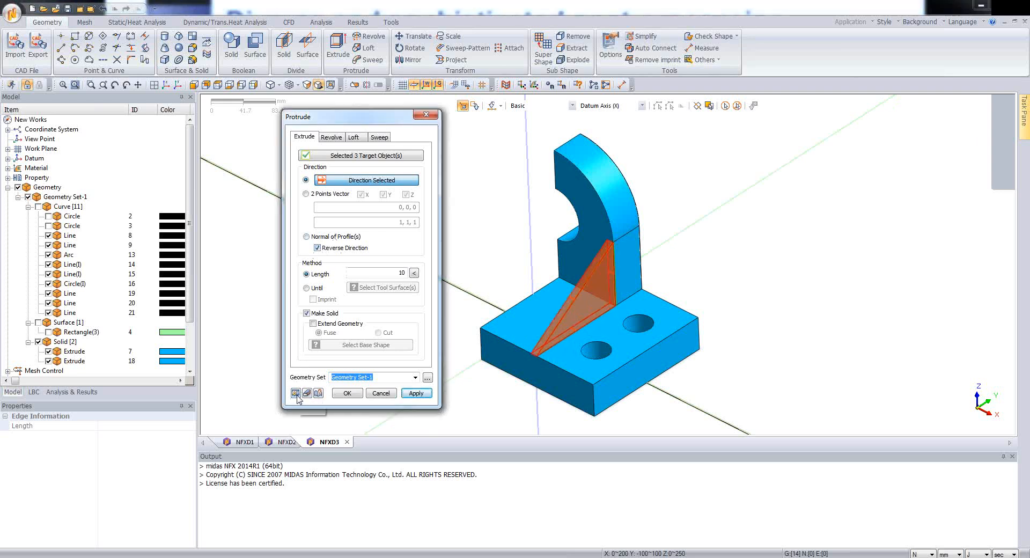
left_click(348, 393)
Show the work plane grid and move the work plane onto the upright's front face
middle_click_drag(563, 344, 598, 318)
left_click(415, 85)
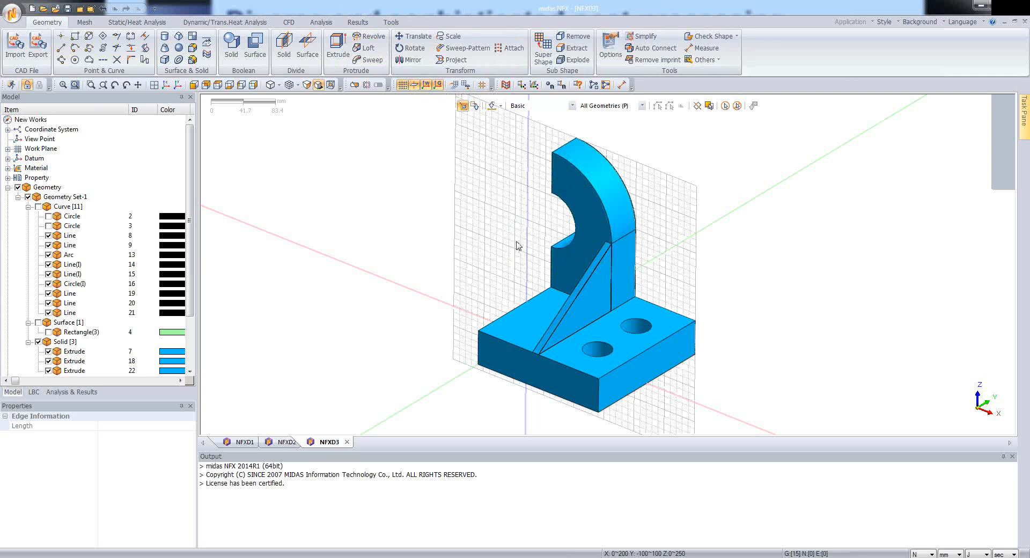
scroll(518, 245, "down", 2)
scroll(562, 162, "up", 2)
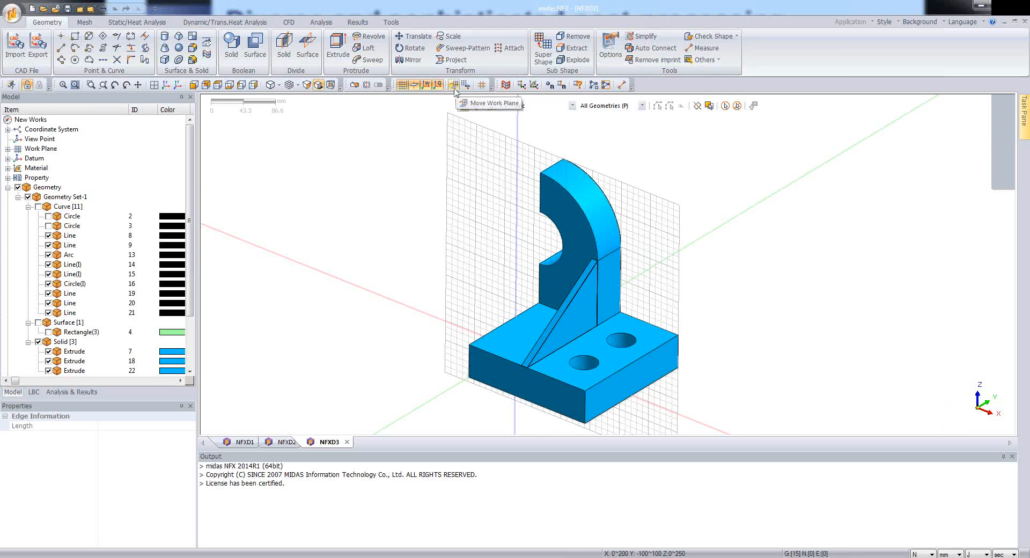
left_click(454, 86)
left_click_drag(96, 98, 381, 174)
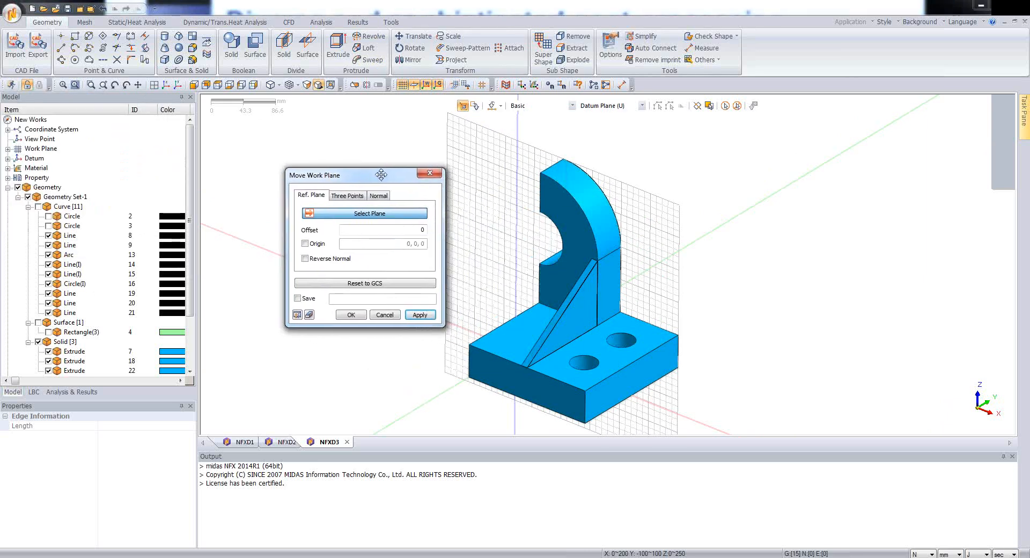
left_click(547, 106)
left_click(536, 132)
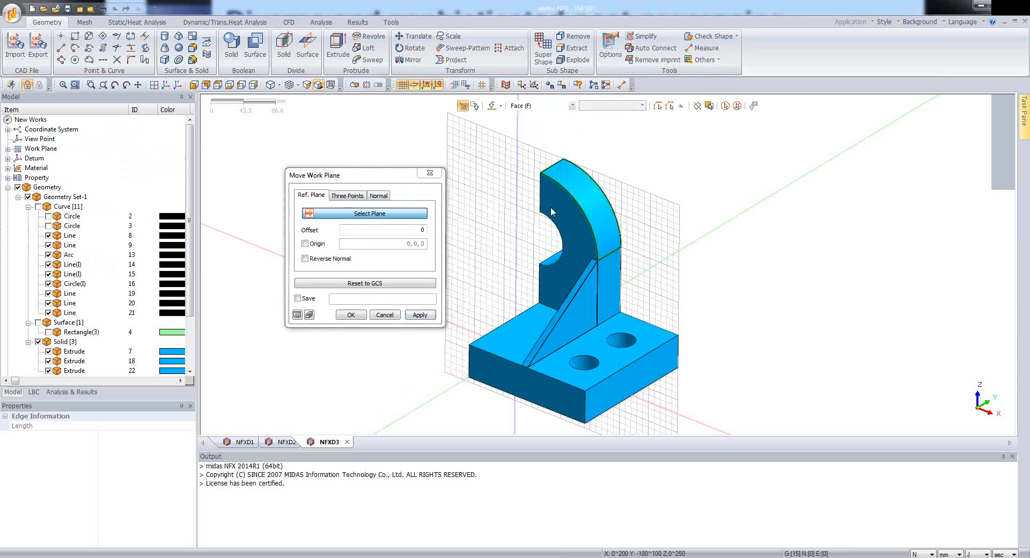
left_click(569, 229)
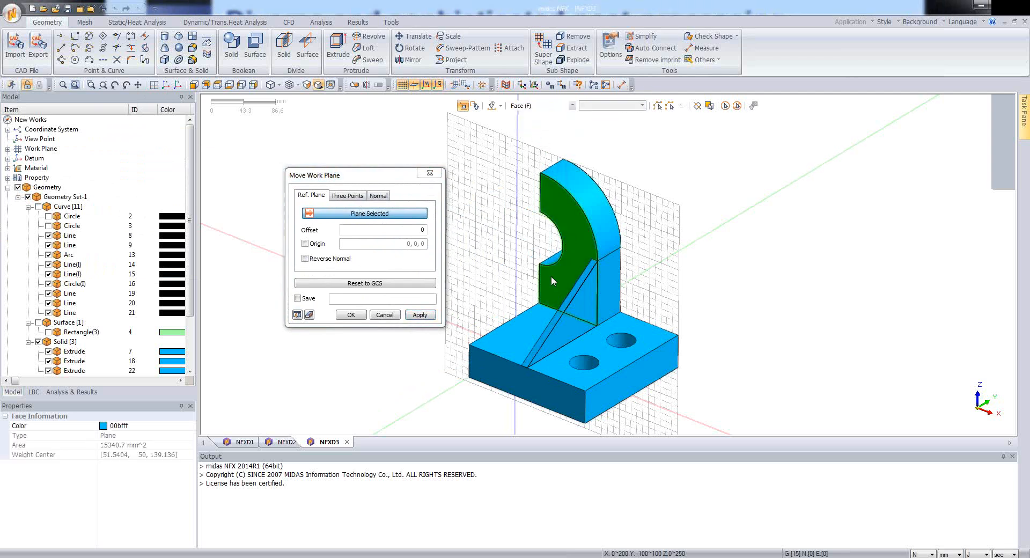
left_click(297, 314)
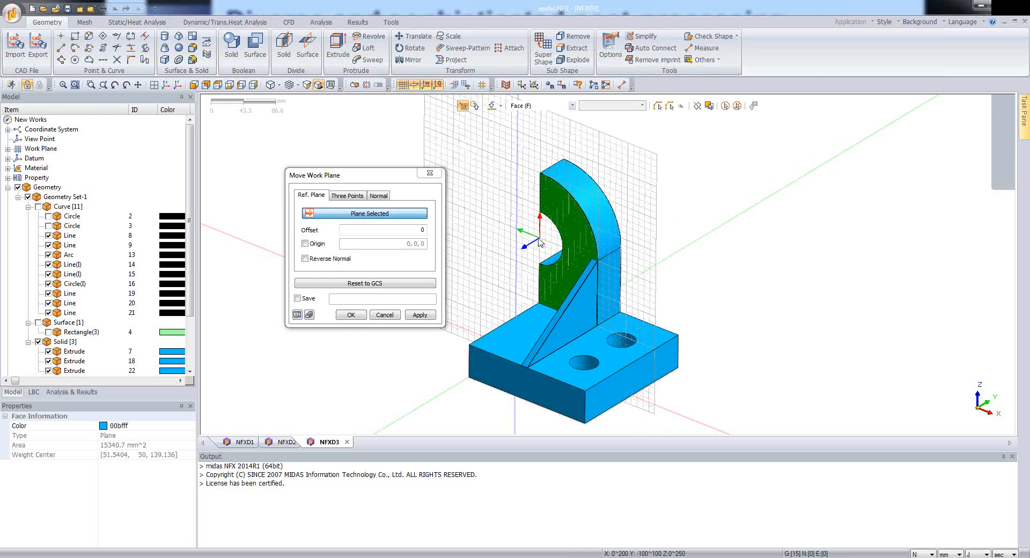
left_click(351, 315)
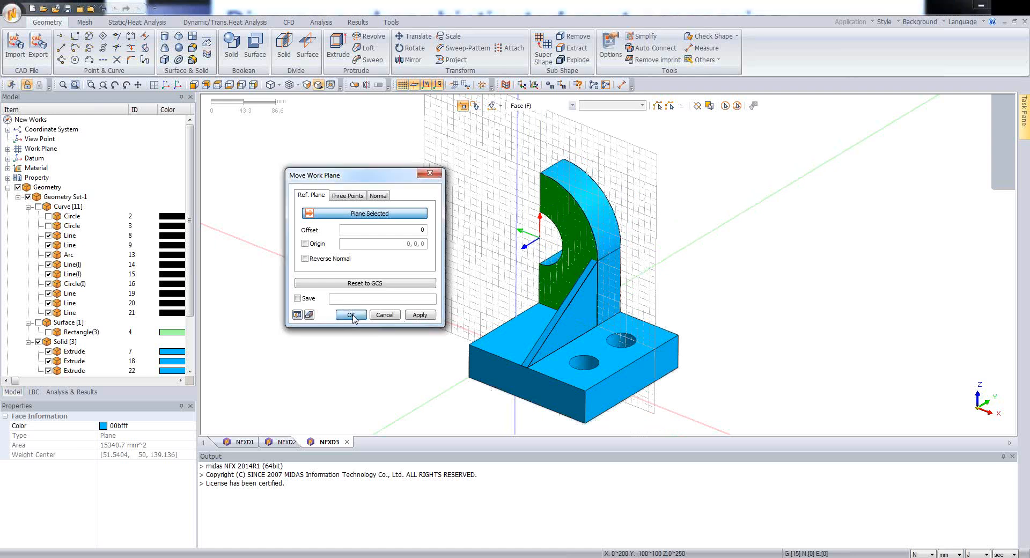
Draw a circle with a 50 mm radius centred on the work plane origin at the upright's notch
left_click(76, 60)
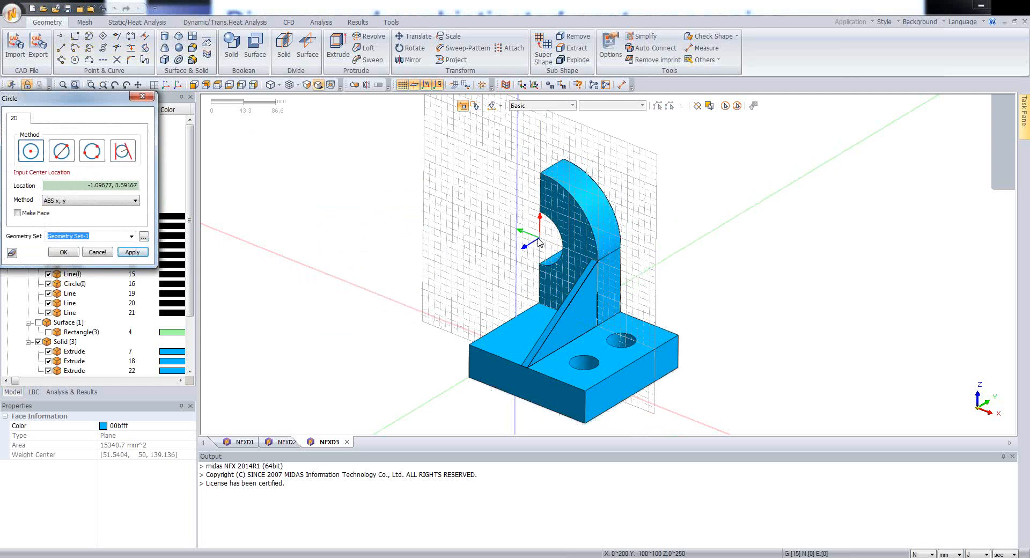
left_click(539, 241)
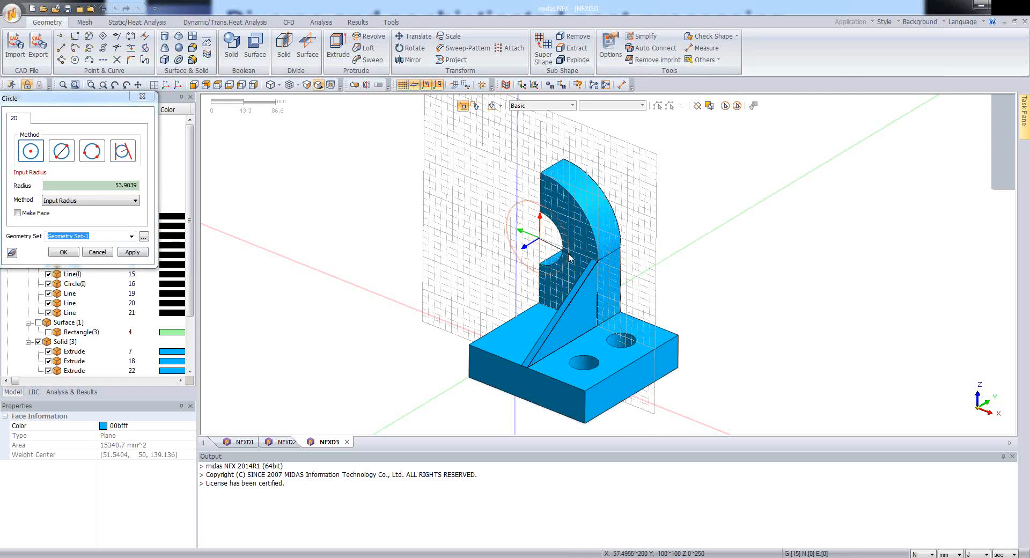
left_click(118, 187)
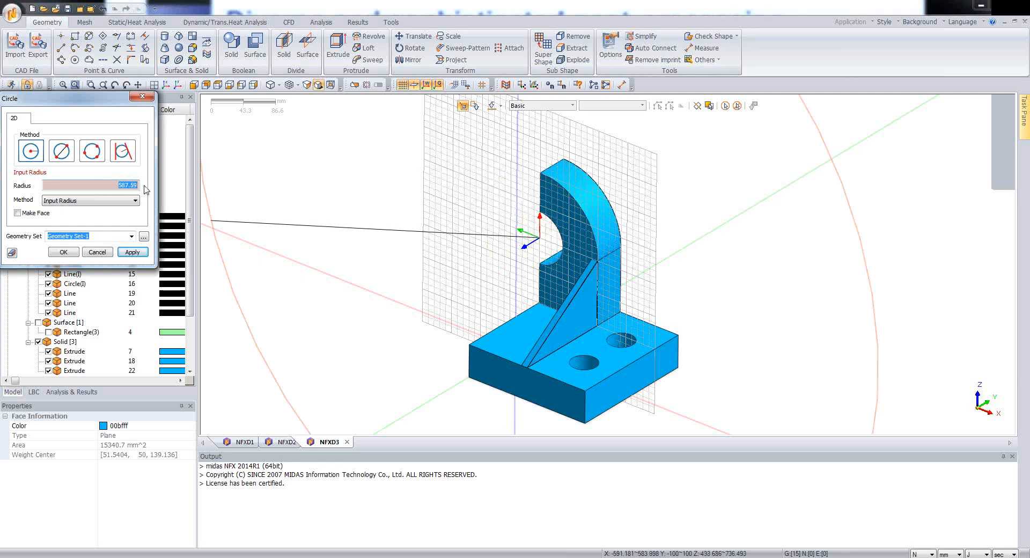
type("50")
left_click(63, 252)
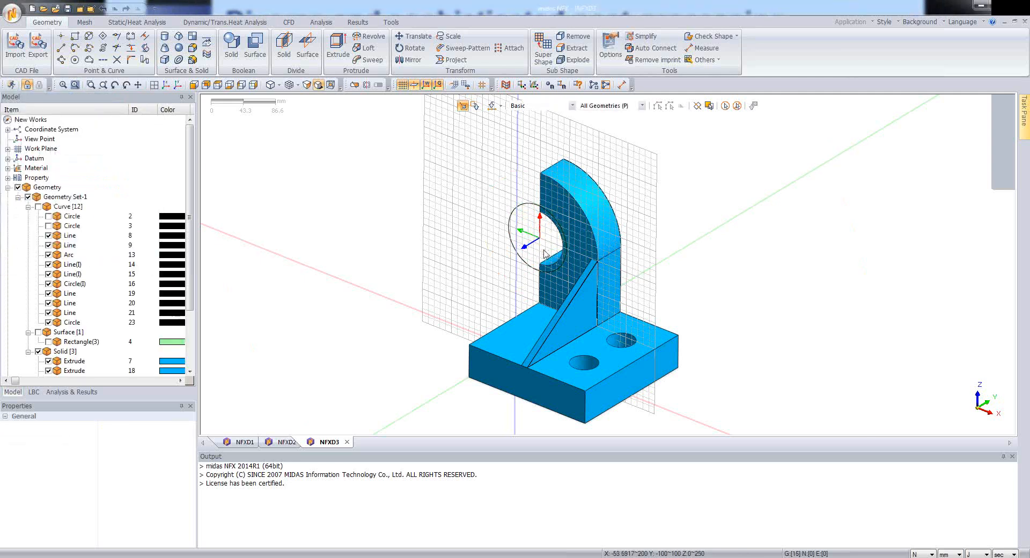
Start an extrusion with the edge of the 50 mm radius circle as the target object
middle_click_drag(545, 255, 607, 214)
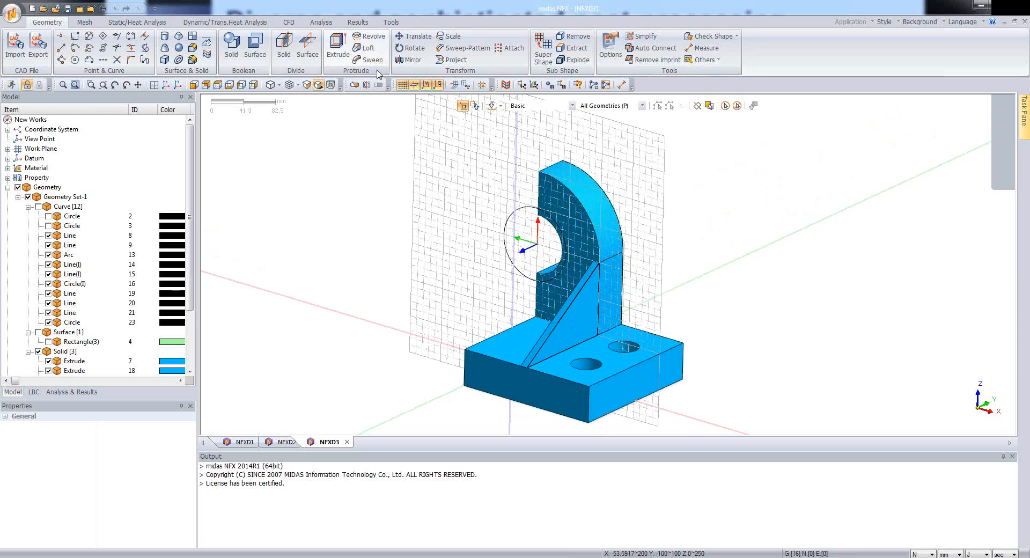
left_click(338, 48)
left_click_drag(61, 103, 305, 106)
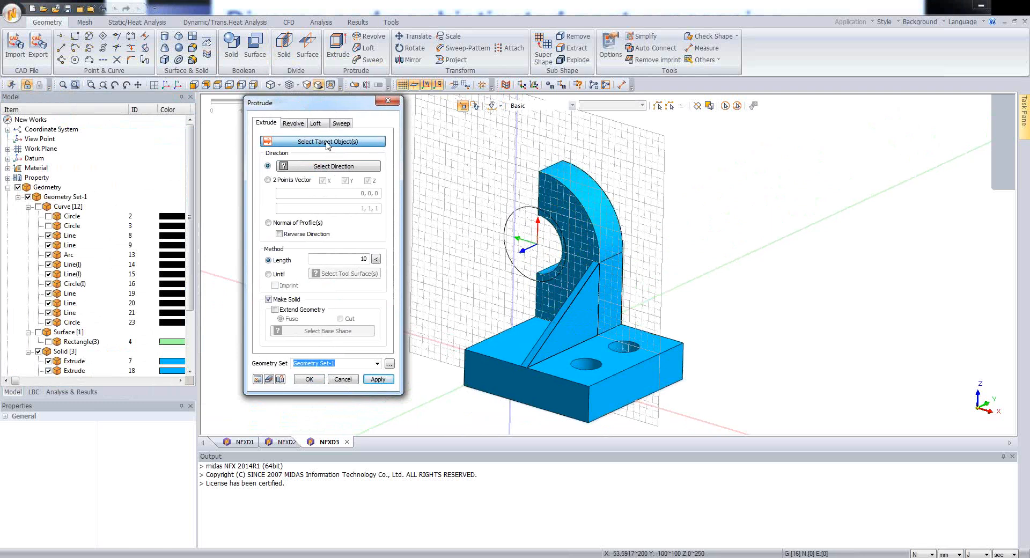
left_click(521, 105)
left_click(530, 133)
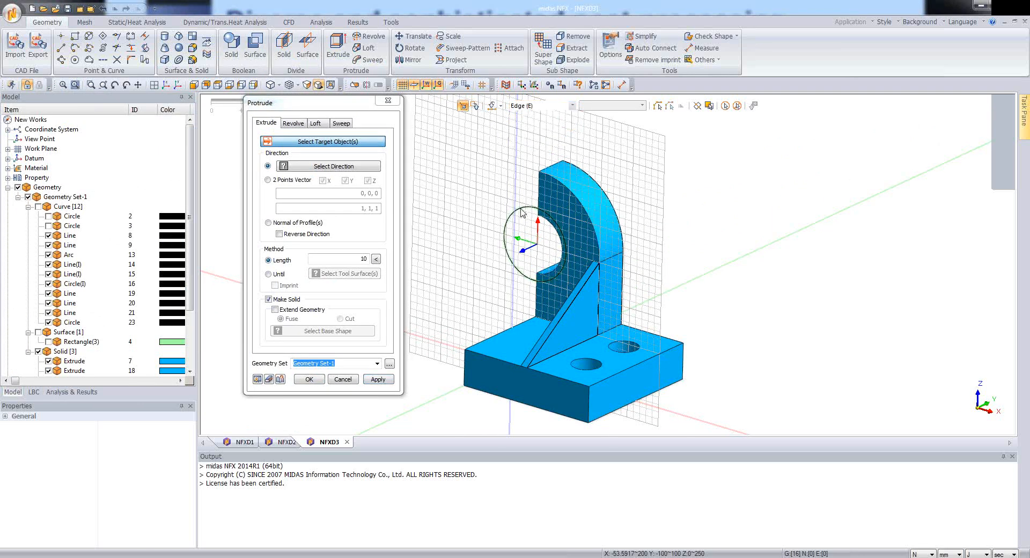
left_click(519, 213)
Hide the work plane grid and set the Y datum axis as the extrusion direction
left_click(402, 85)
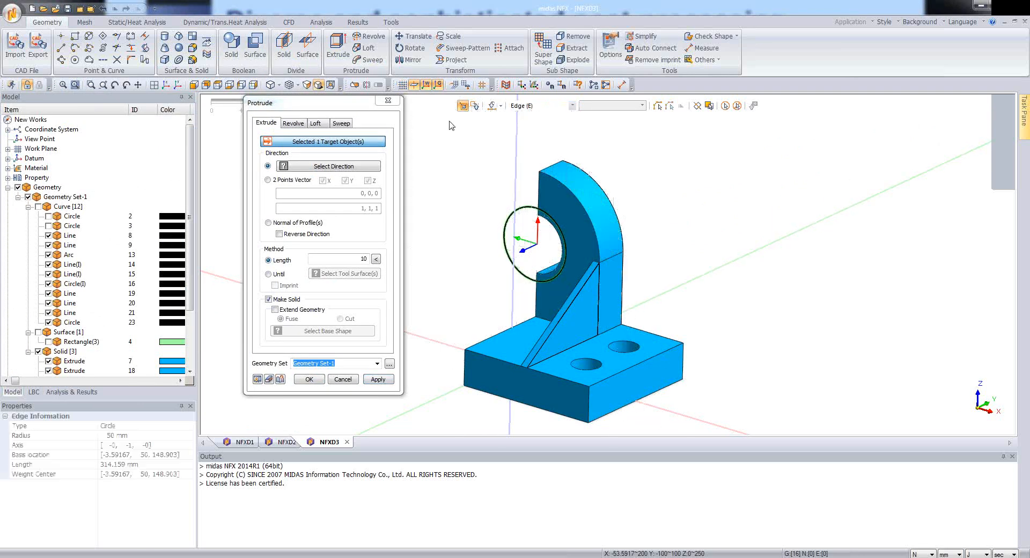
left_click(415, 86)
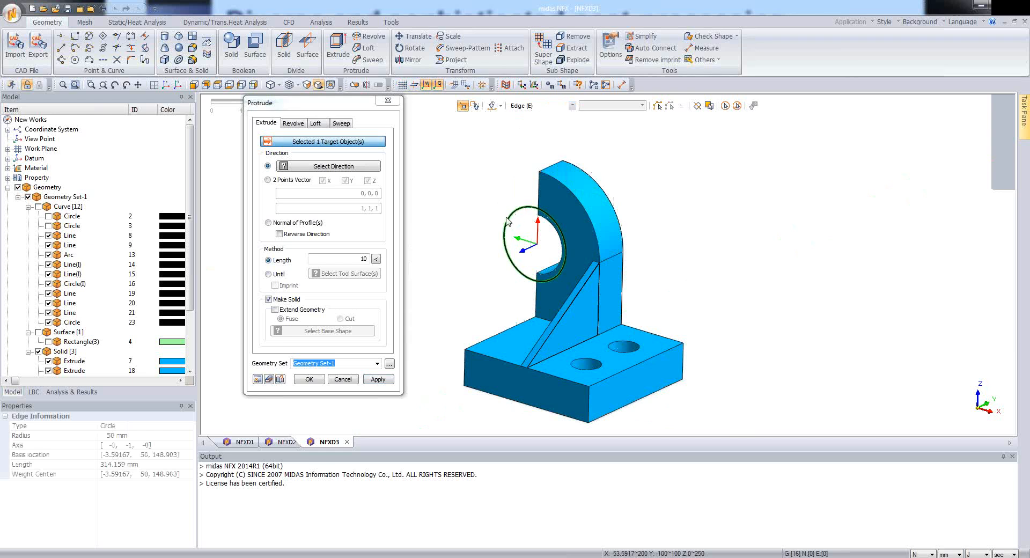
left_click(291, 165)
left_click(416, 86)
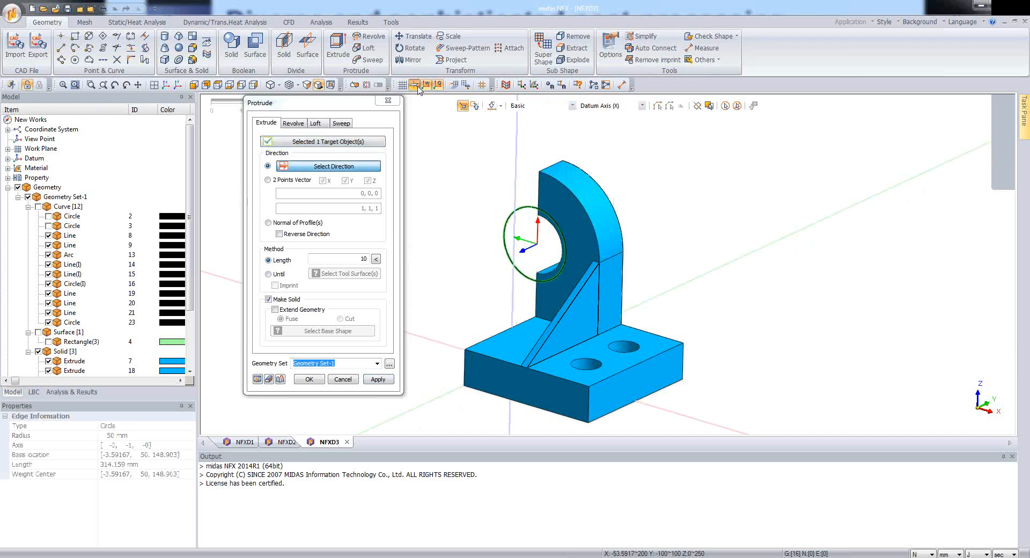
left_click(696, 285)
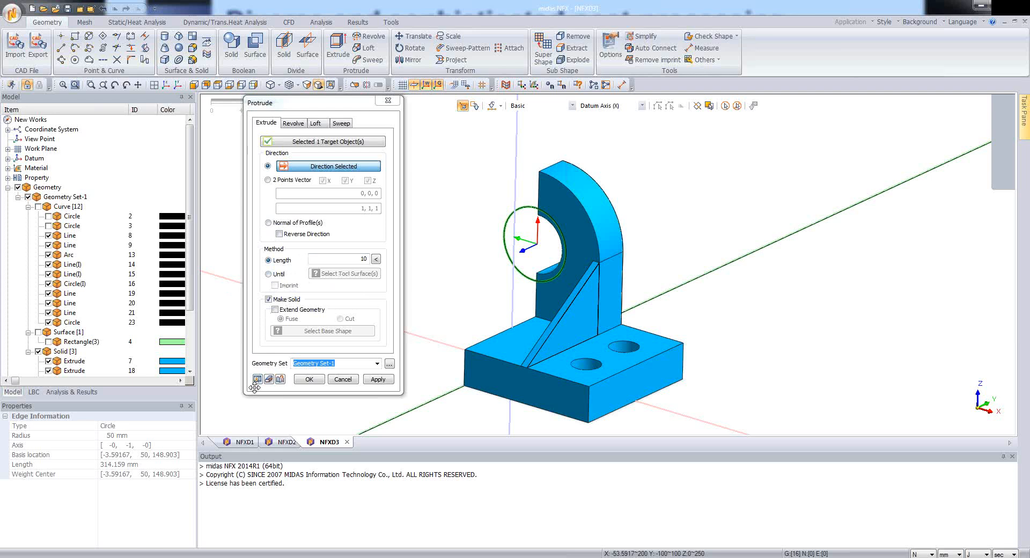
Cut the 10 mm circle extrusion from the upright as the base shape to form a stepped recess around the notch
left_click(275, 310)
left_click(340, 318)
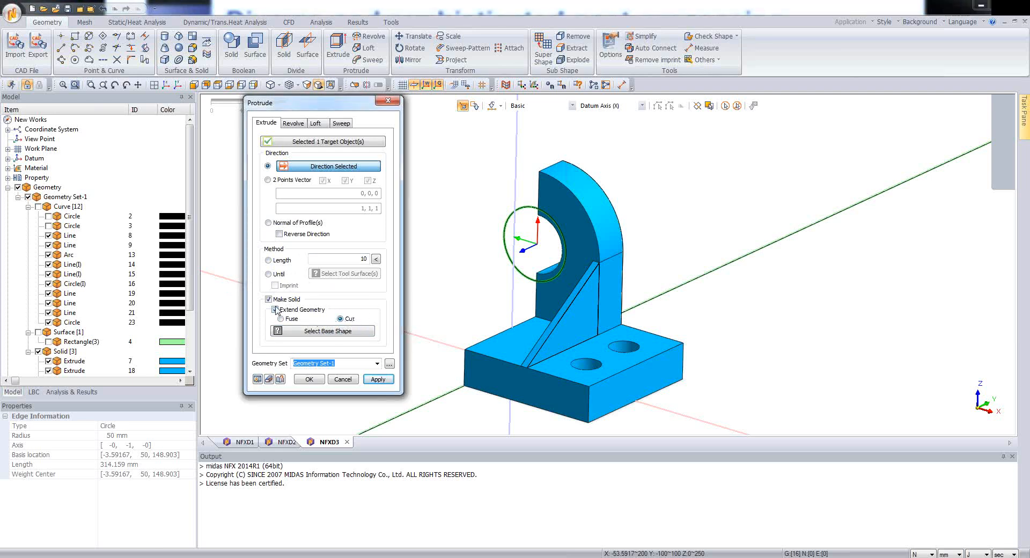
left_click(339, 331)
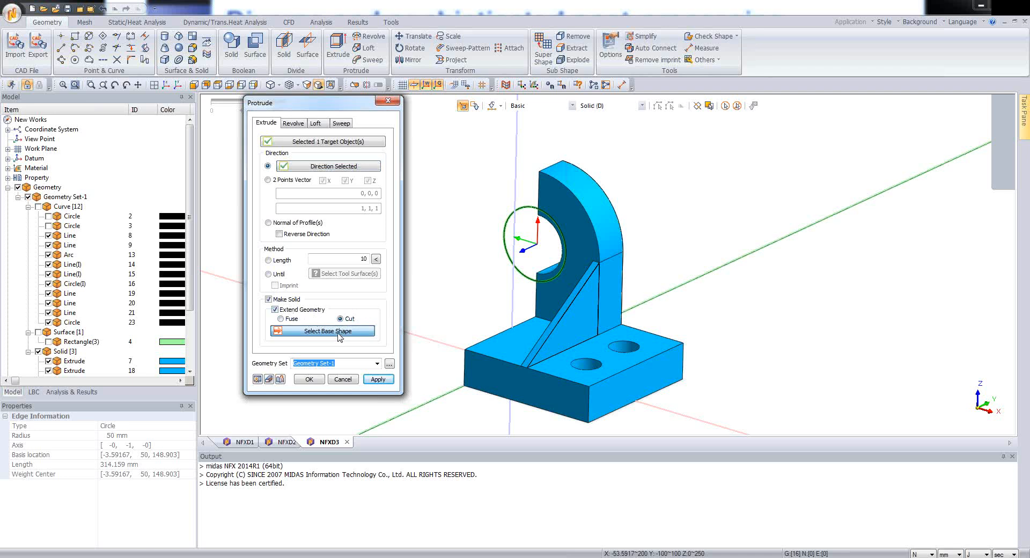
left_click(581, 229)
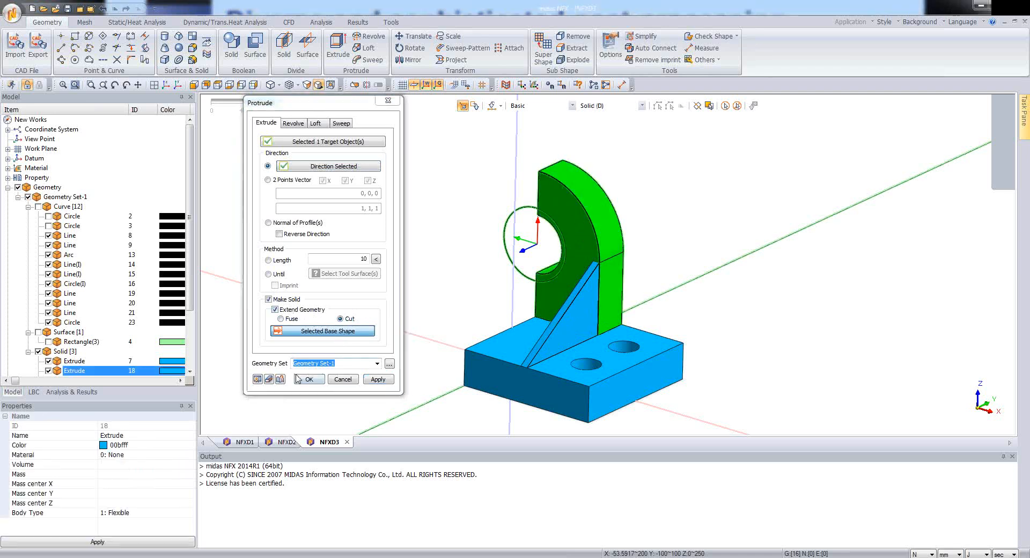
left_click(258, 380)
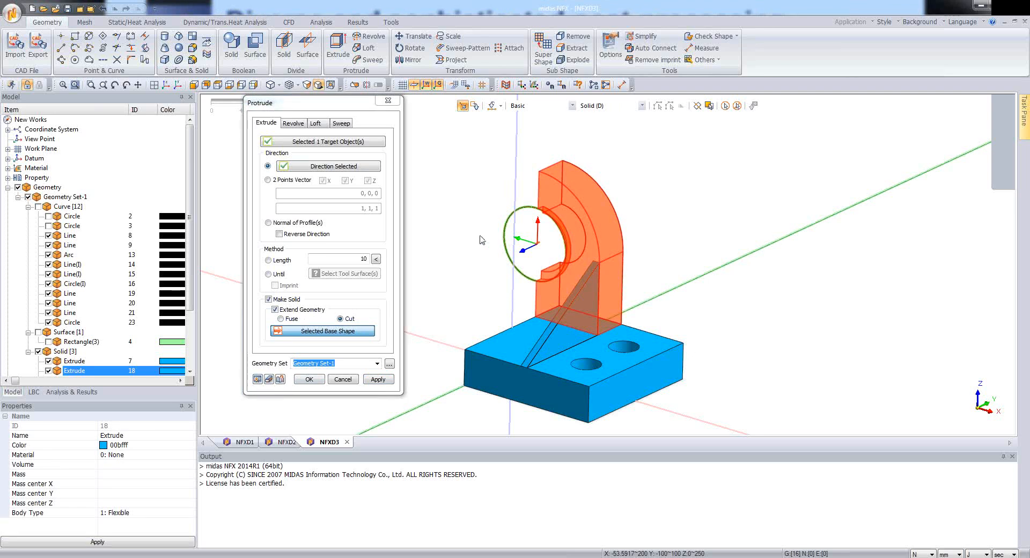
middle_click_drag(640, 260, 554, 226)
scroll(514, 251, "up", 5)
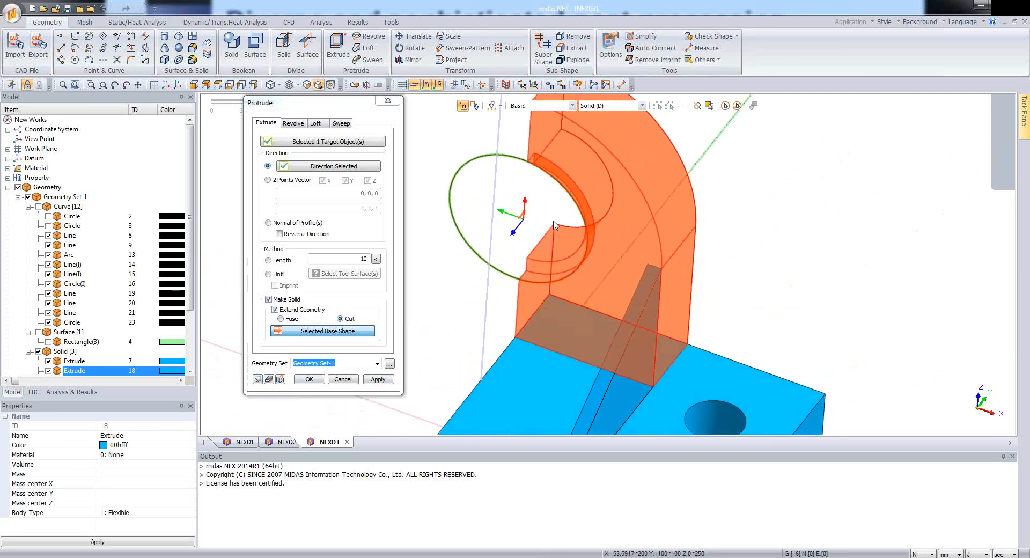
left_click(309, 379)
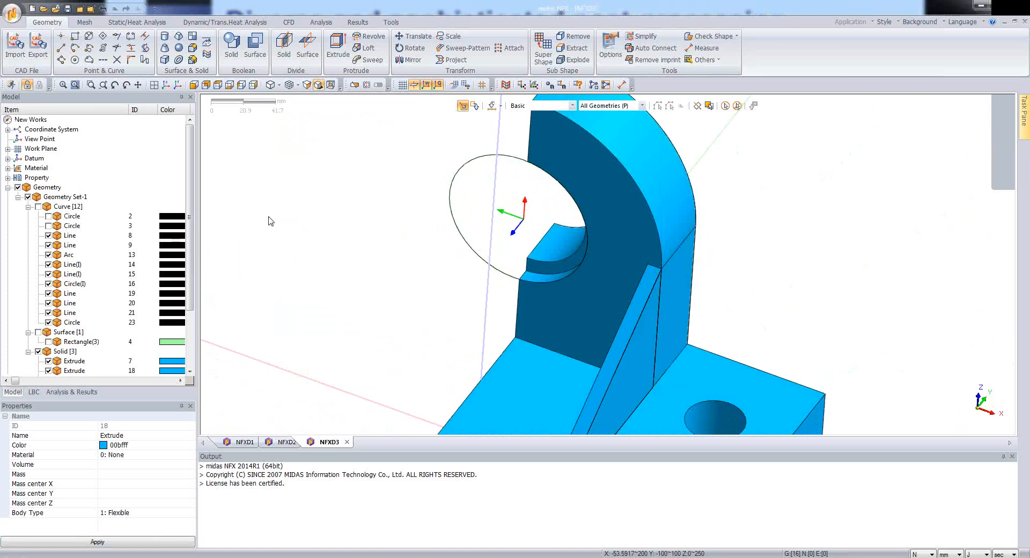
Hide all curves in the geometry set and view the bracket's solids from the front
double_click(37, 207)
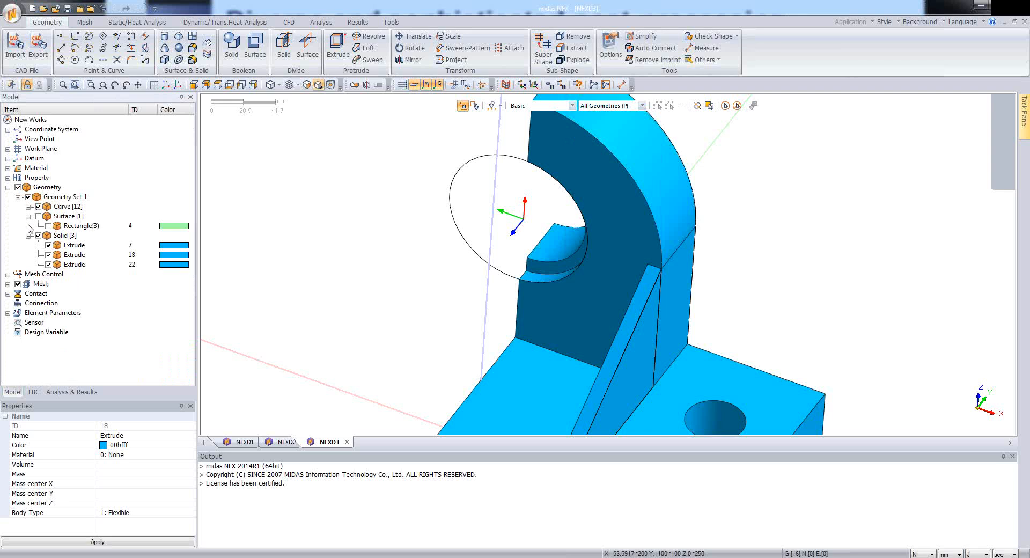
left_click(38, 207)
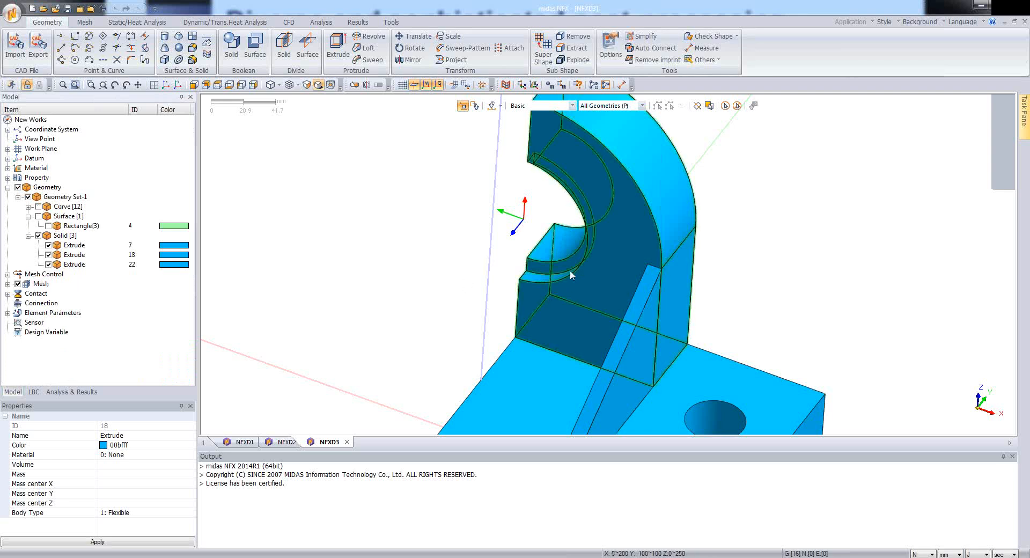
middle_click_drag(570, 273, 486, 268)
scroll(485, 268, "down", 3)
scroll(487, 270, "down", 4)
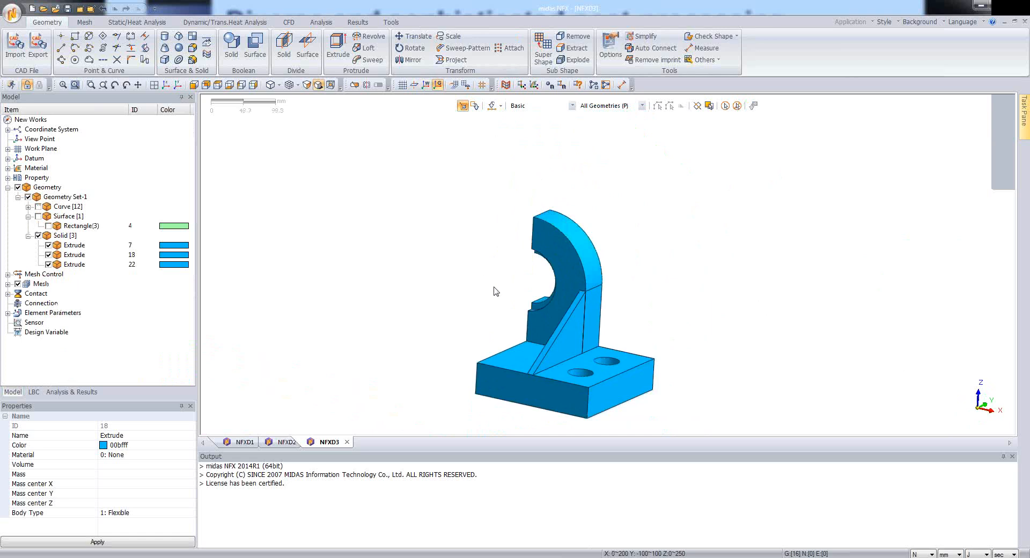
mouse_move(494, 292)
middle_mouse_down()
mouse_move(714, 298)
mouse_move(563, 259)
mouse_move(386, 260)
mouse_move(485, 257)
middle_mouse_up()
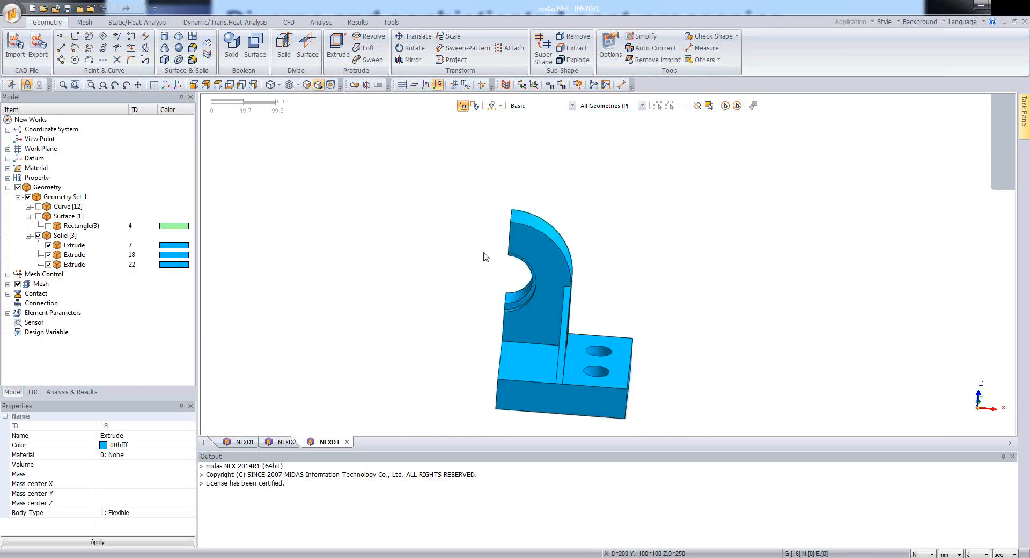
Fuse the upright, rib and plate into a single solid with Merge Faces and Delete Tool enabled
left_click(235, 54)
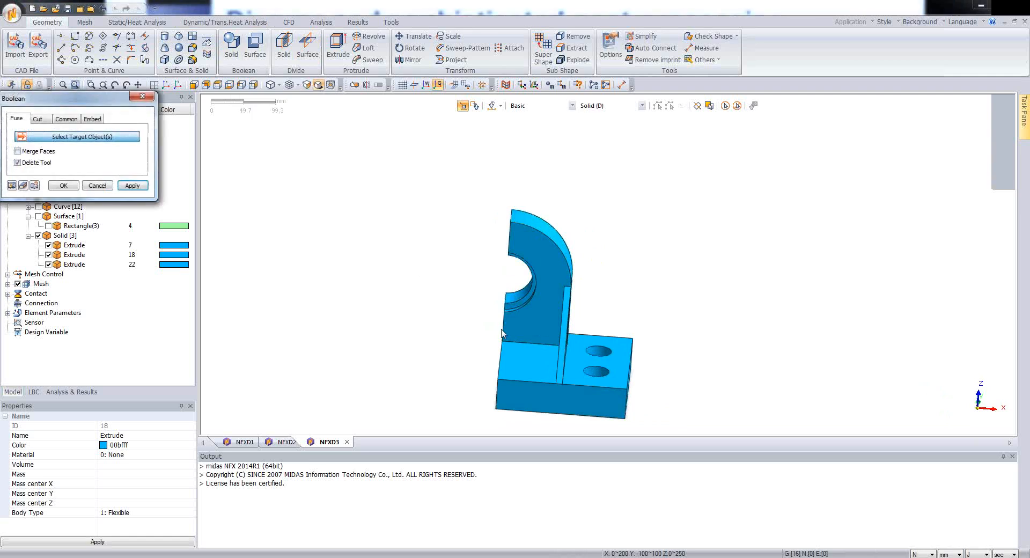
middle_click_drag(529, 320, 502, 321)
left_click_drag(47, 98, 341, 147)
left_click(582, 299)
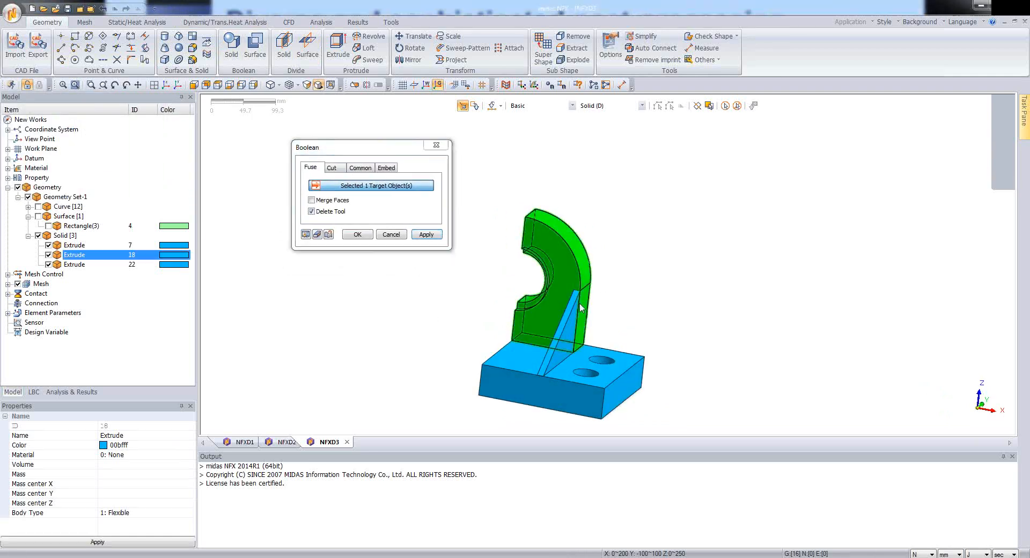
left_click(564, 328)
left_click(579, 369)
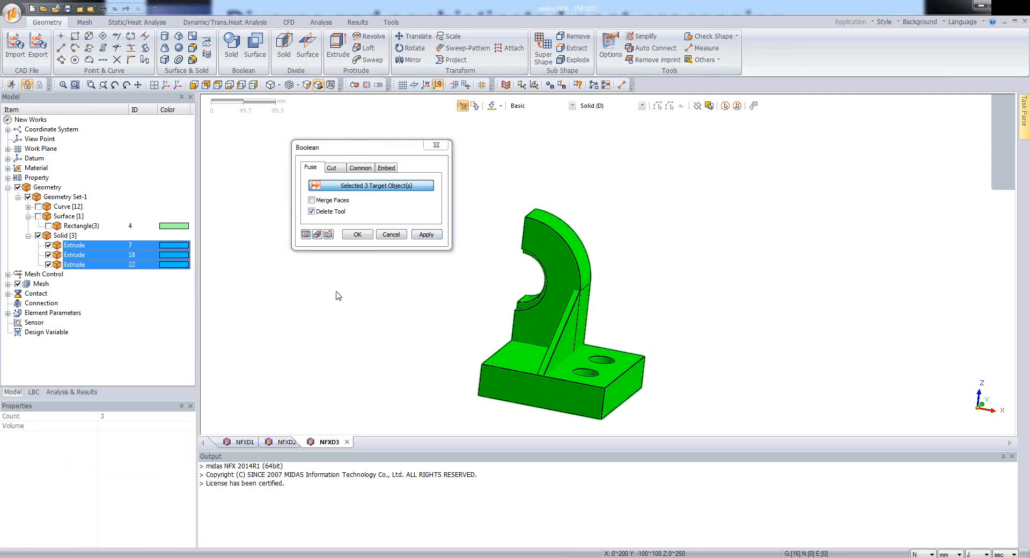
left_click(335, 201)
left_click(357, 234)
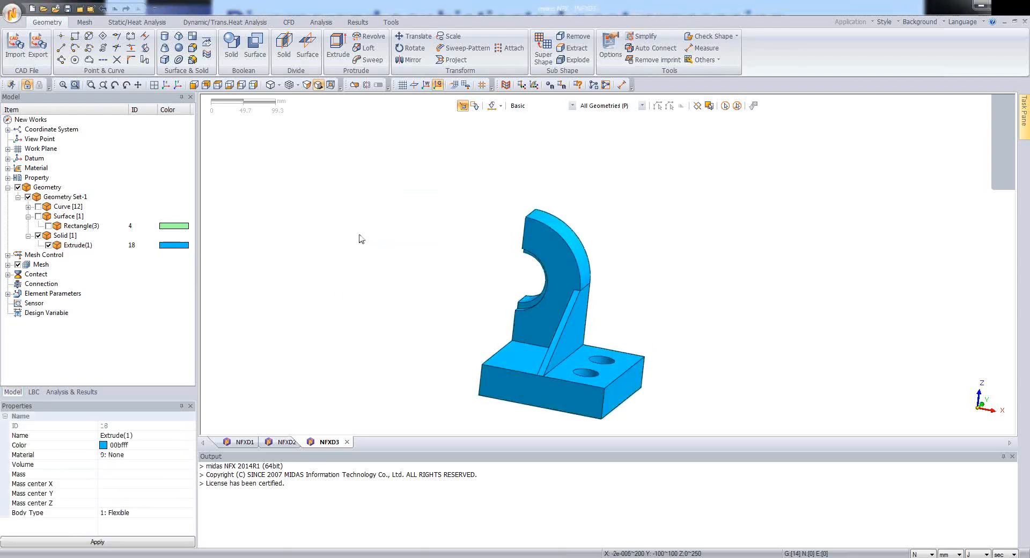
Rename the fused solid "Pillow Box" and apply the new name
middle_click_drag(390, 263, 430, 285)
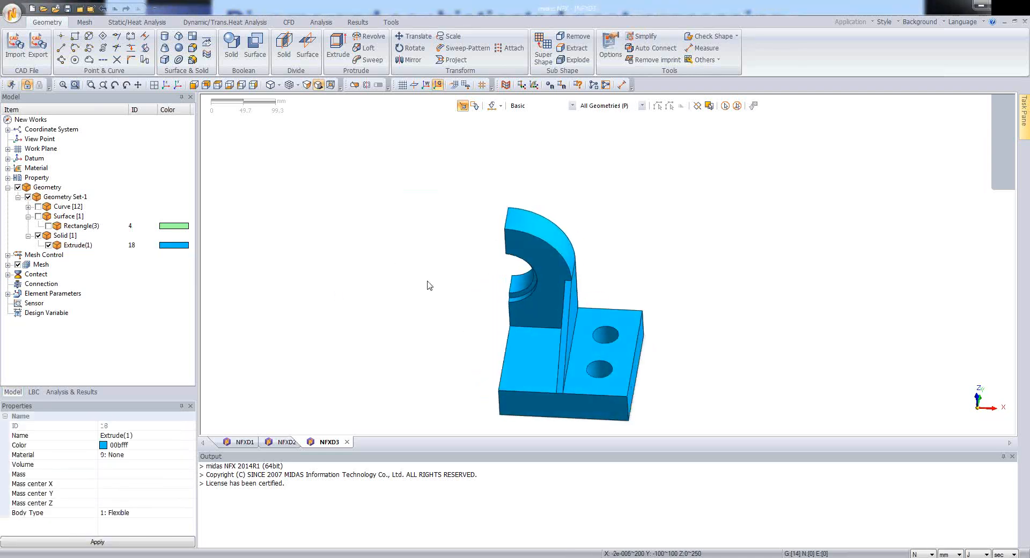
left_click(95, 245)
left_click(143, 436)
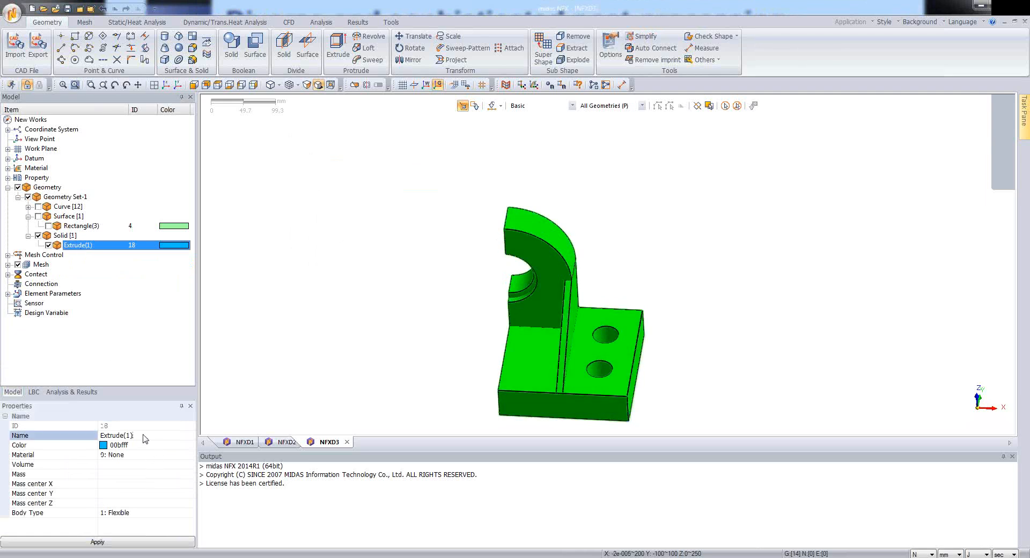
type("o")
type("illow Box")
left_click(122, 542)
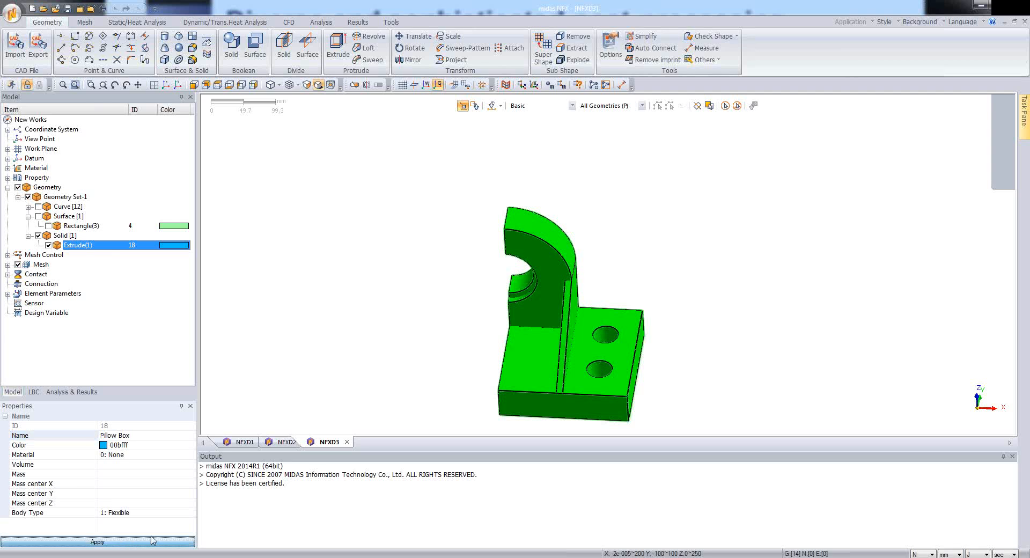
Select the Pillow Box solid for automatic tetra meshing and set the element size to 12 mm
middle_click_drag(589, 266, 490, 241)
scroll(573, 434, "up", 5)
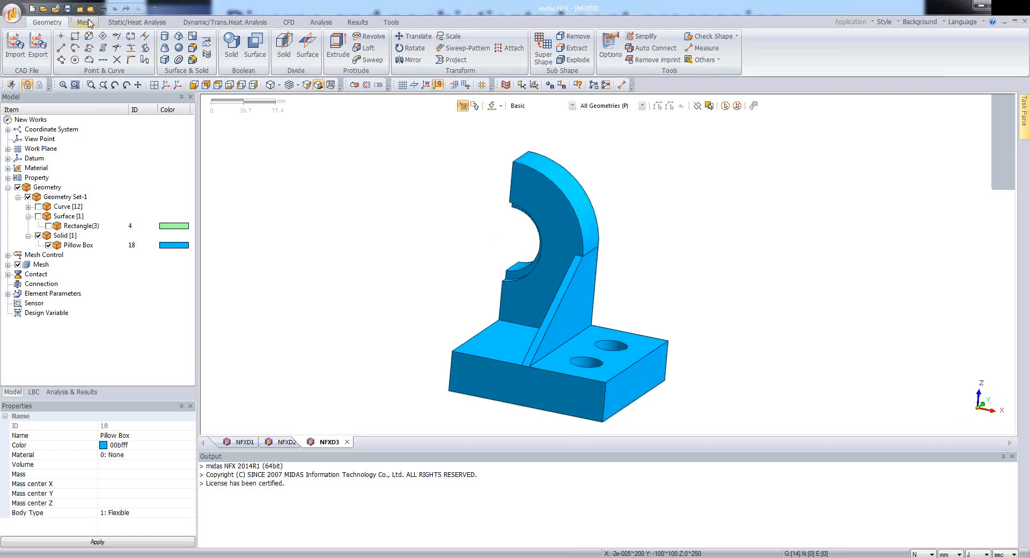
left_click(88, 22)
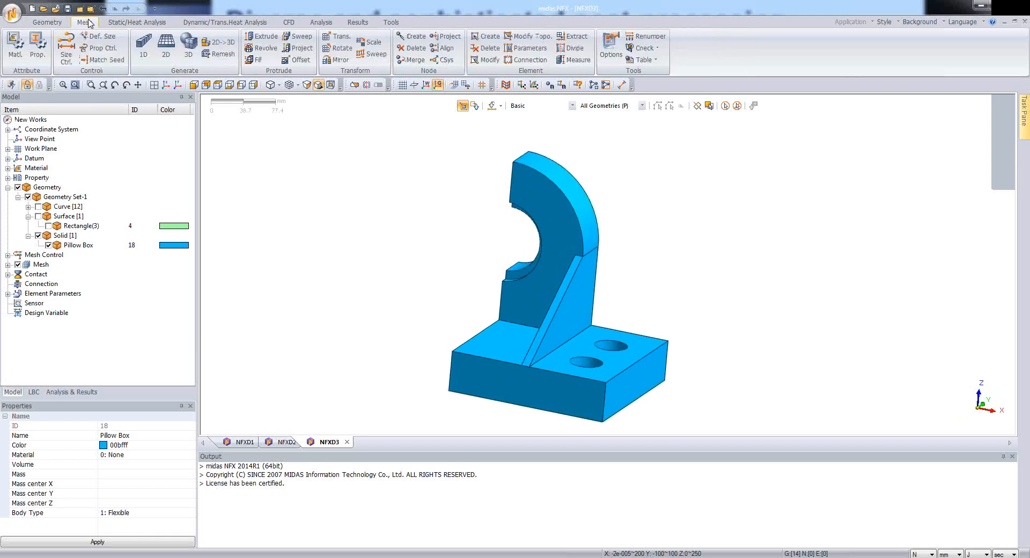
left_click(189, 53)
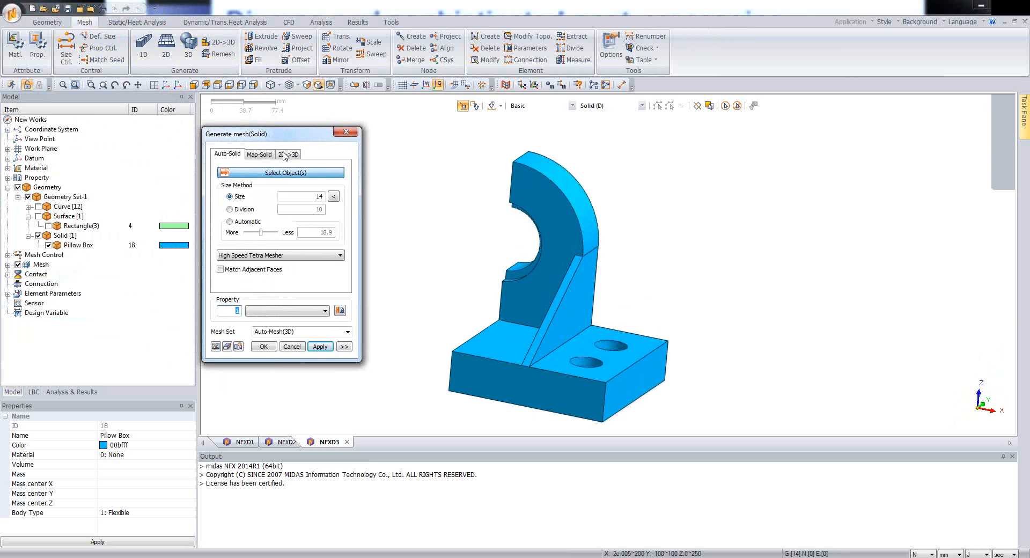
left_click(539, 320)
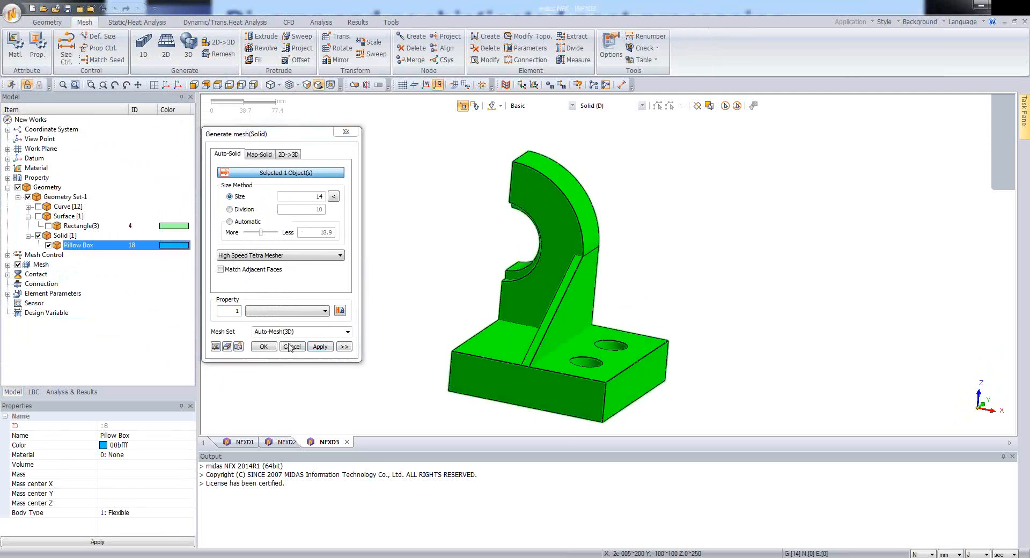
double_click(320, 196)
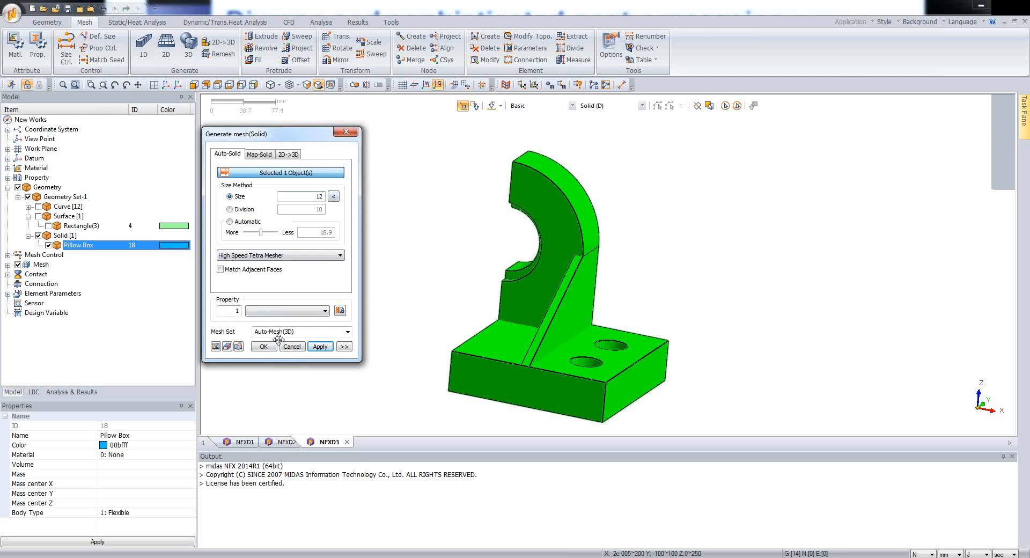
Create a solid 3D property with Alloy Steel material for the mesh
left_click(339, 310)
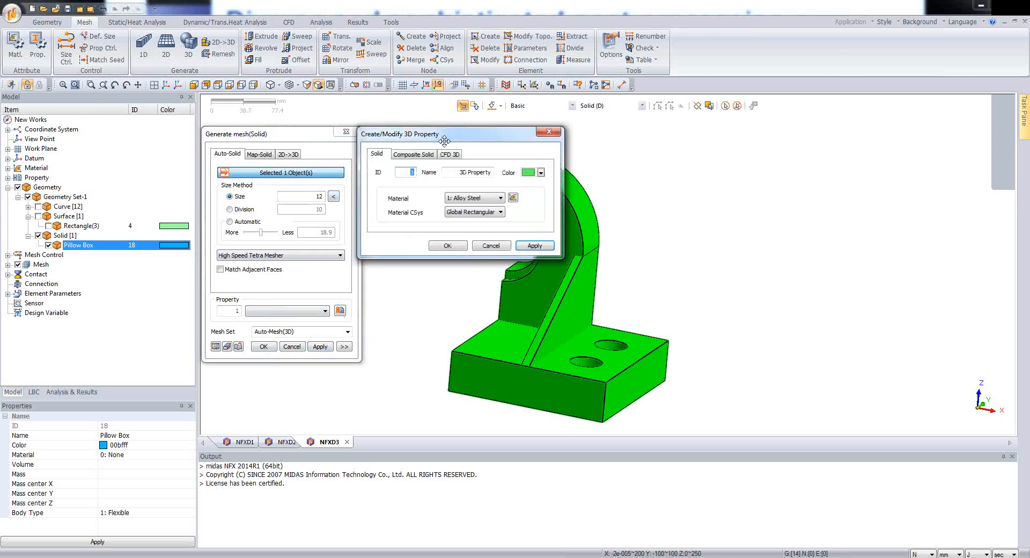
left_click_drag(443, 139, 716, 153)
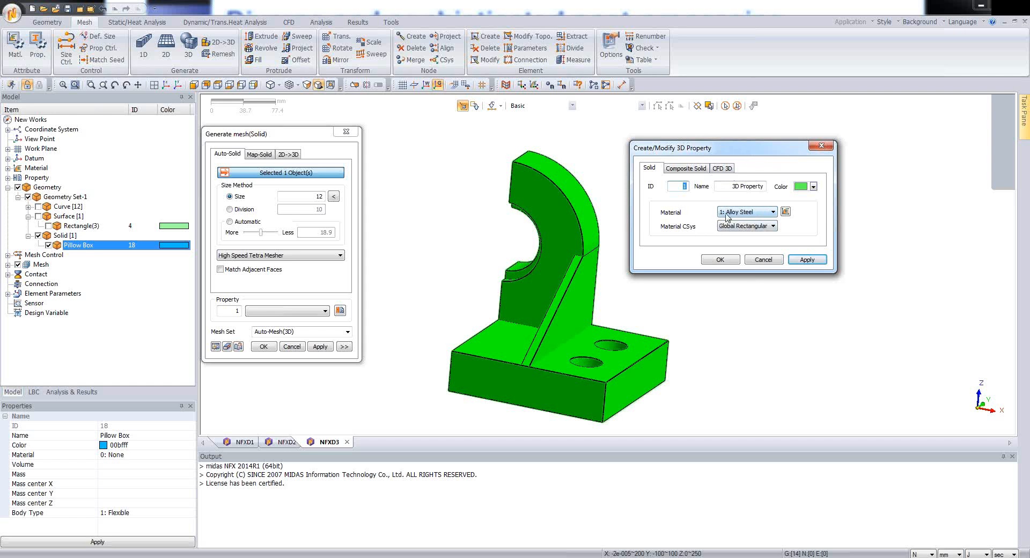
left_click(719, 261)
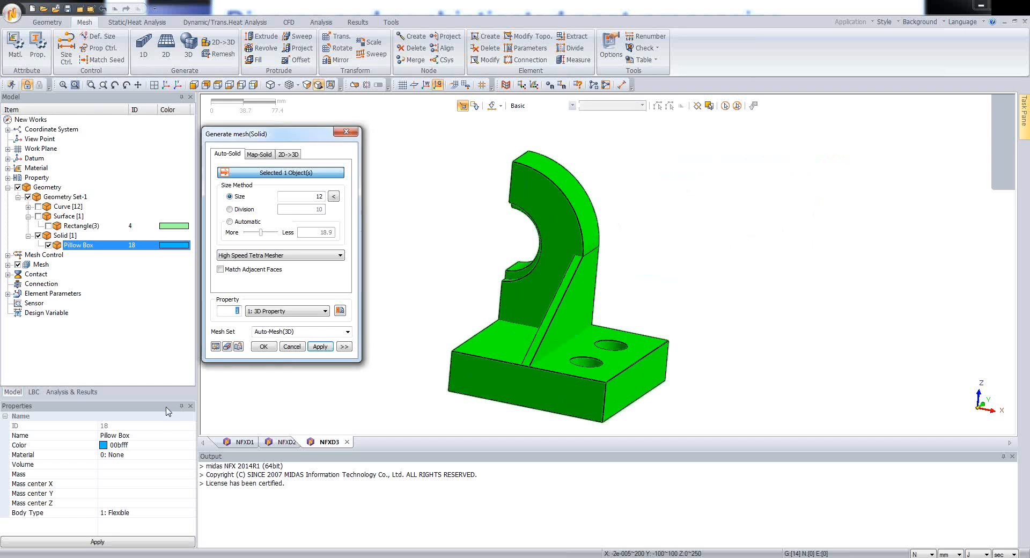
Name the mesh set "Pillow Bpx Mesh" and generate the solid mesh
left_click(286, 332)
type("Pillow Bpx Mesh")
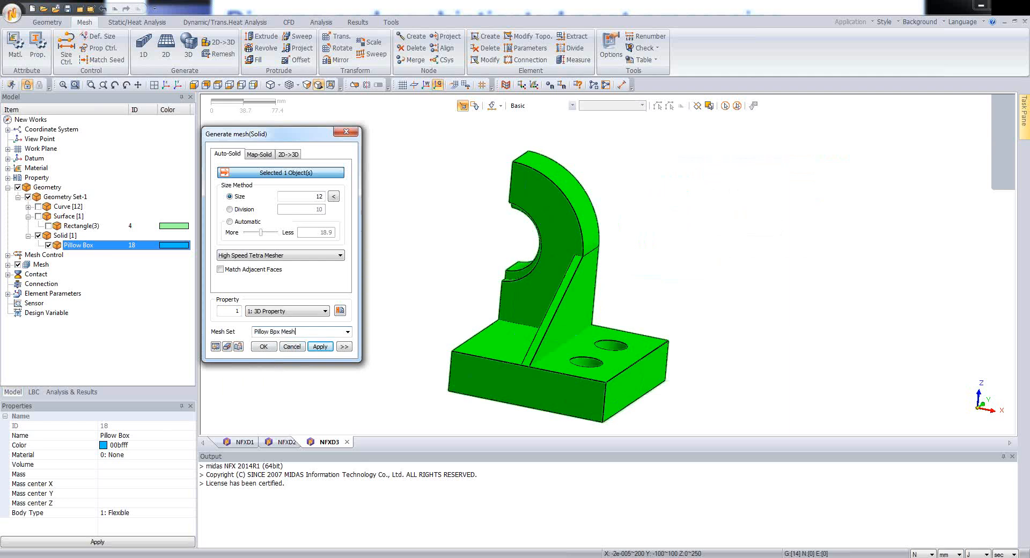
left_click(264, 346)
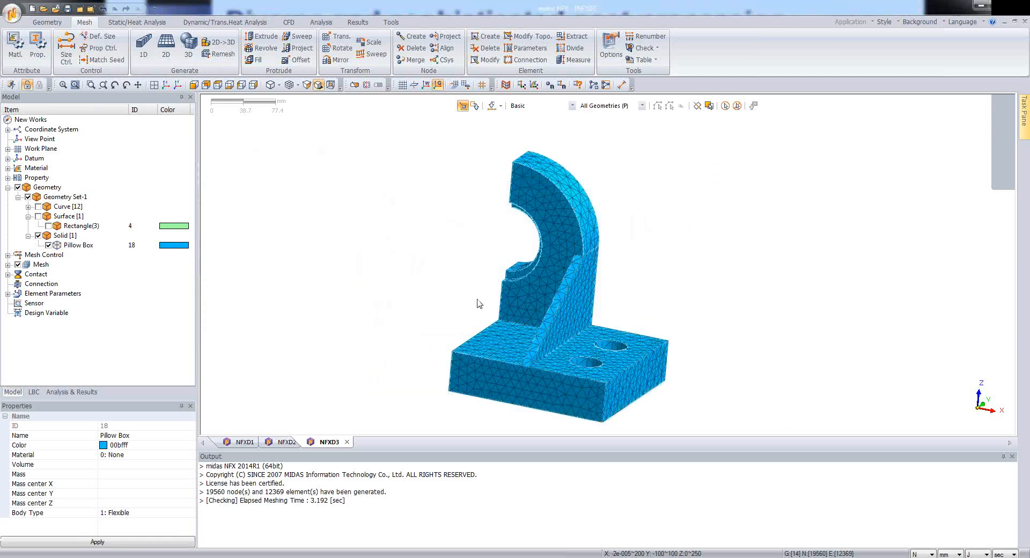
Start a face pressure load and select the flat stepped recess face around the upright's notch as its target
middle_click_drag(479, 303, 529, 305)
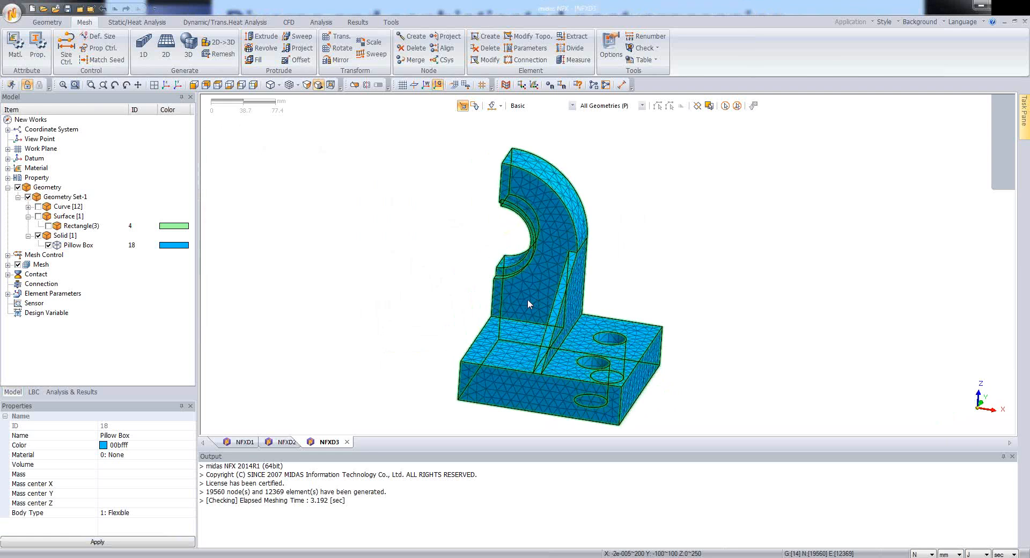
middle_click_drag(528, 301, 697, 210)
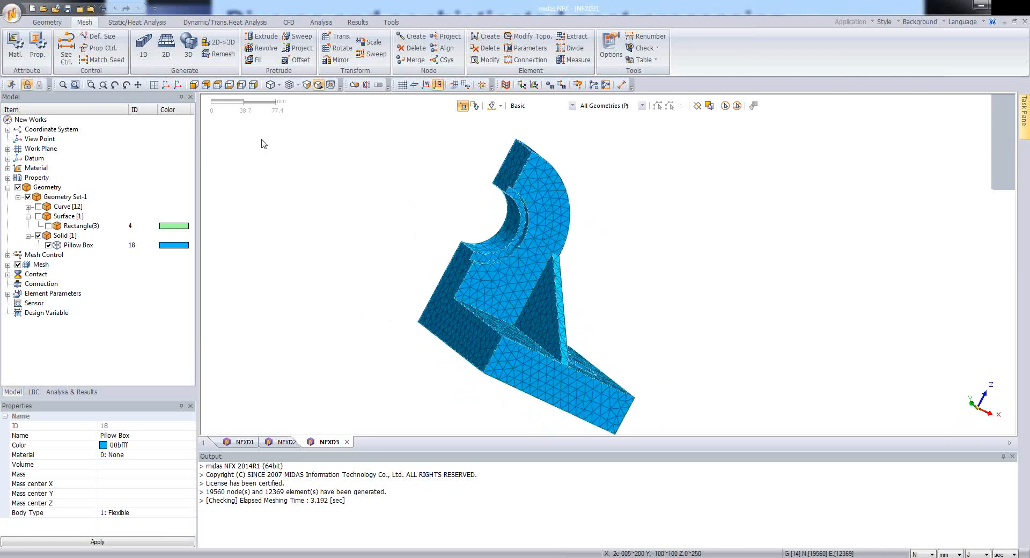
left_click(114, 22)
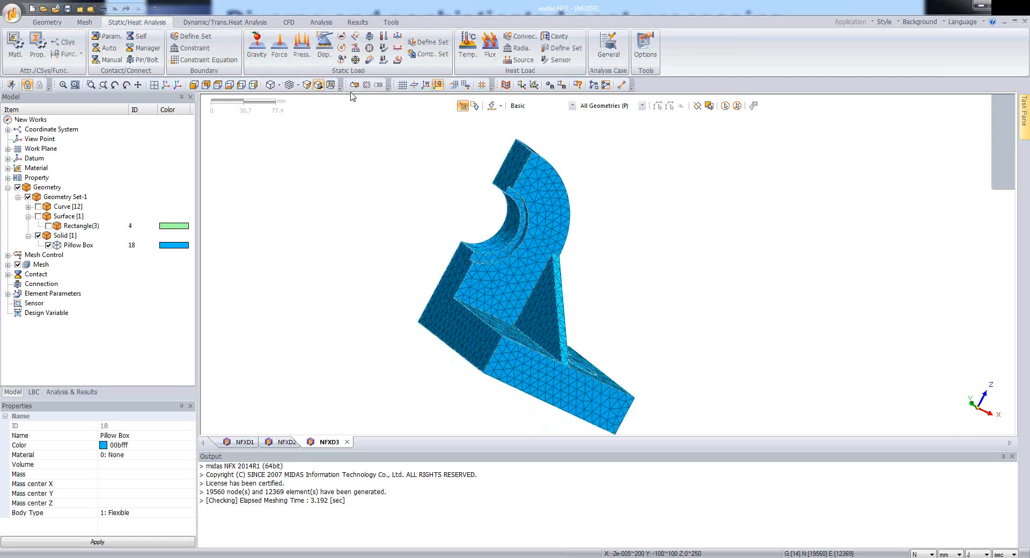
left_click(302, 46)
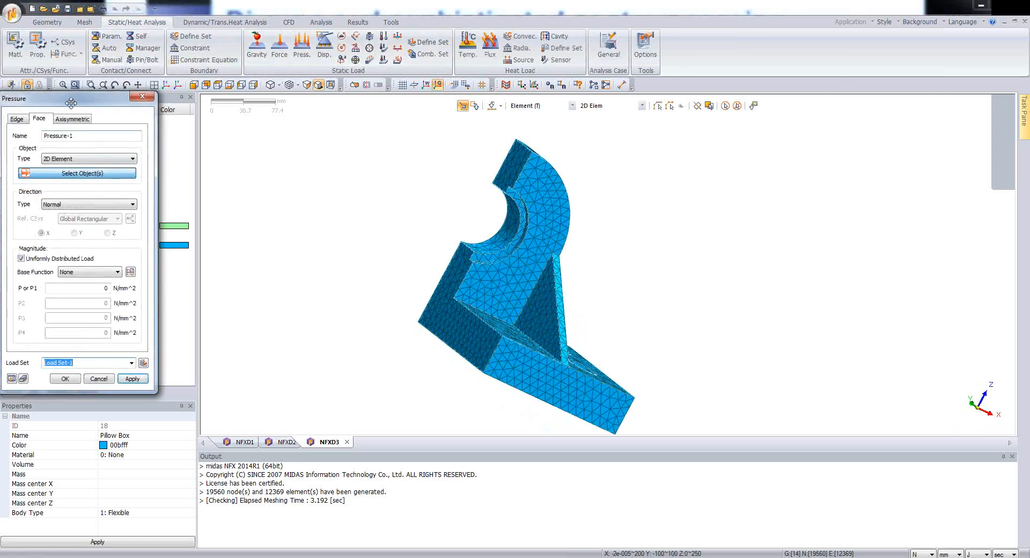
left_click_drag(71, 98, 258, 130)
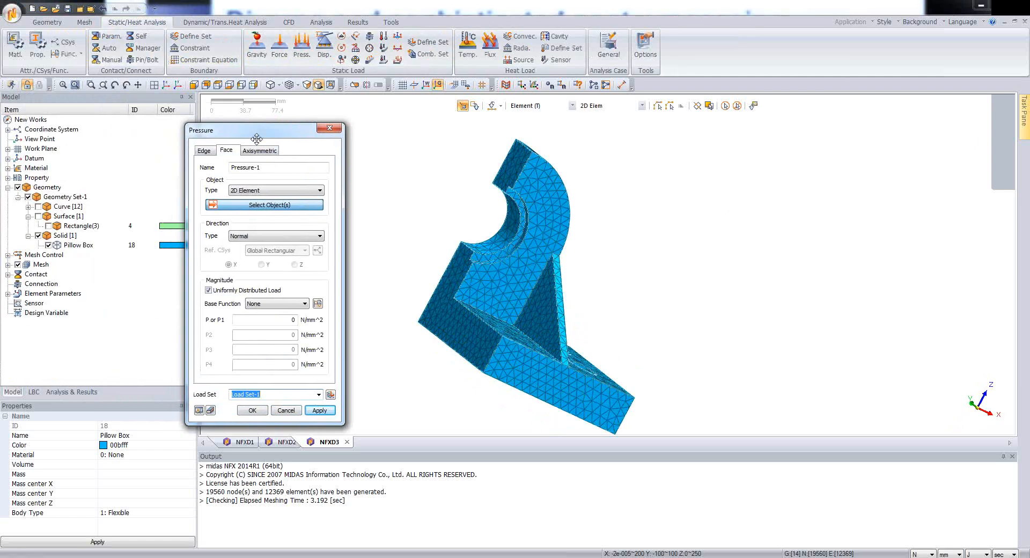
left_click(254, 190)
left_click(256, 200)
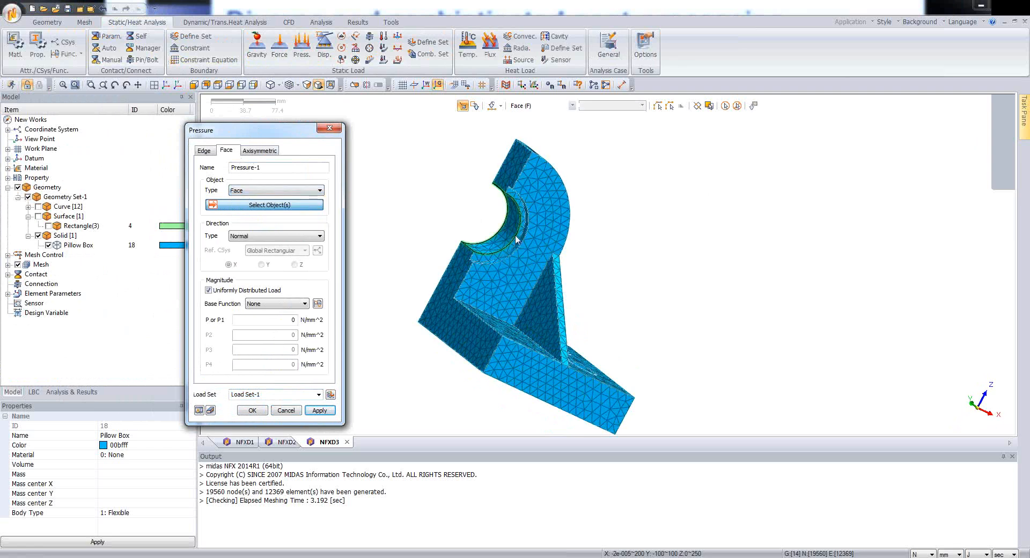
middle_click_drag(623, 167, 612, 180)
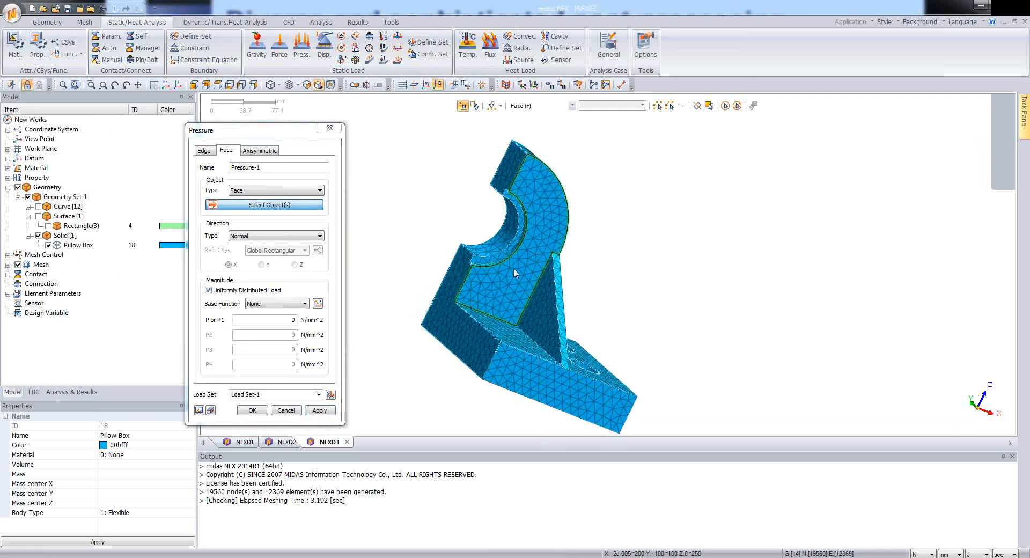
left_click(490, 264)
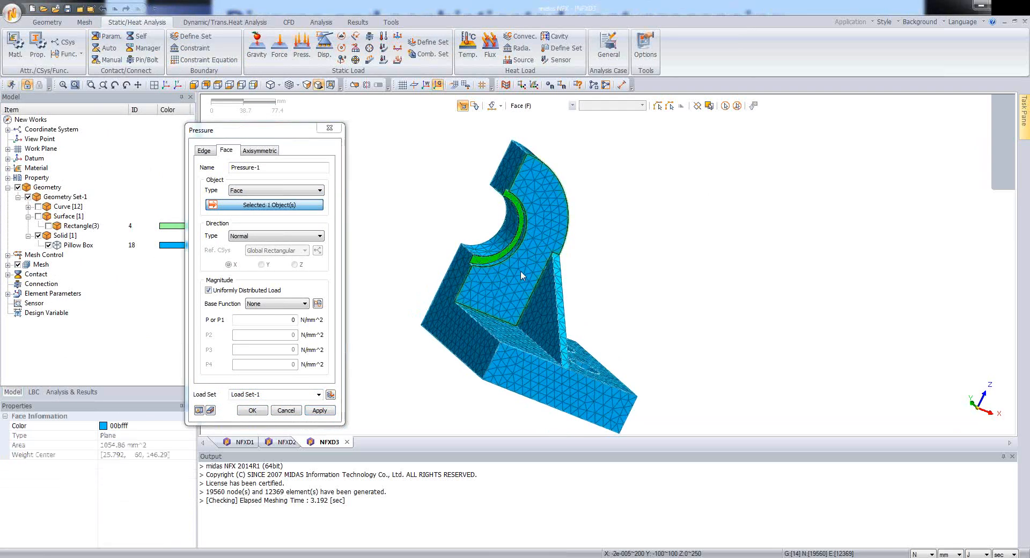
middle_click_drag(520, 270, 441, 236)
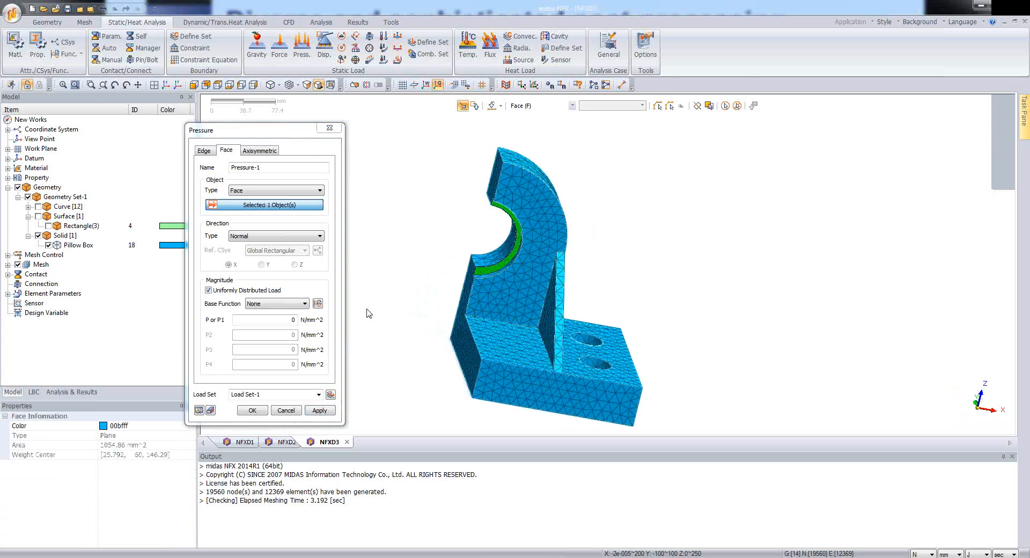
Set the pressure to 1000 N/mm^2, preview its direction on the recess face, and create the load in Load Set-1
left_click(271, 319)
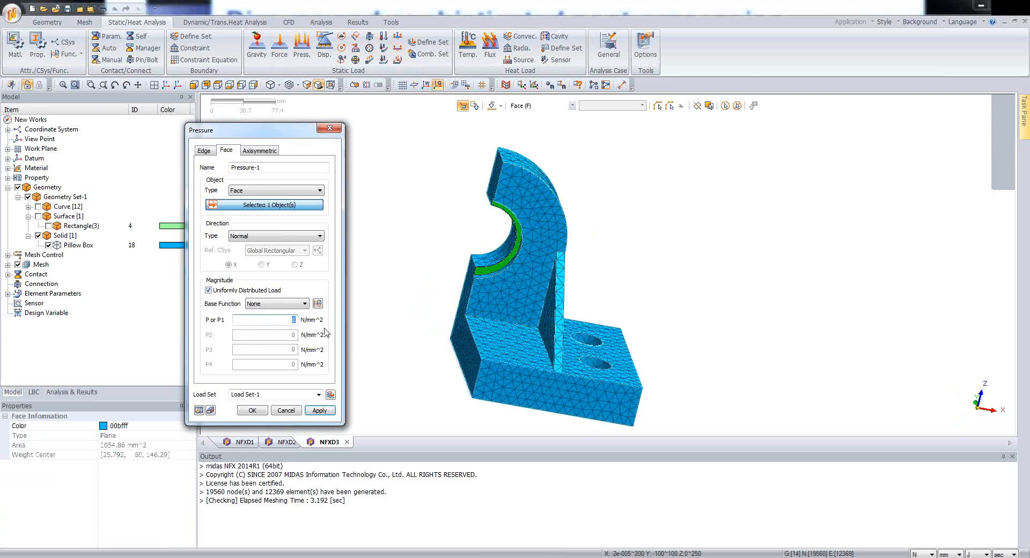
type("1000")
left_click(199, 410)
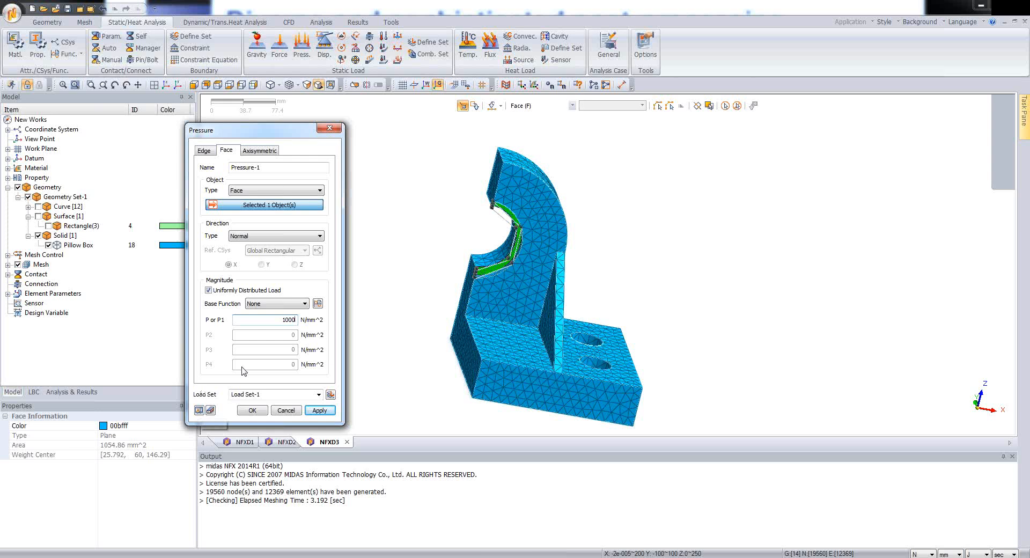
middle_click_drag(543, 224, 683, 239)
middle_click_drag(680, 267, 575, 255)
scroll(464, 252, "up", 5)
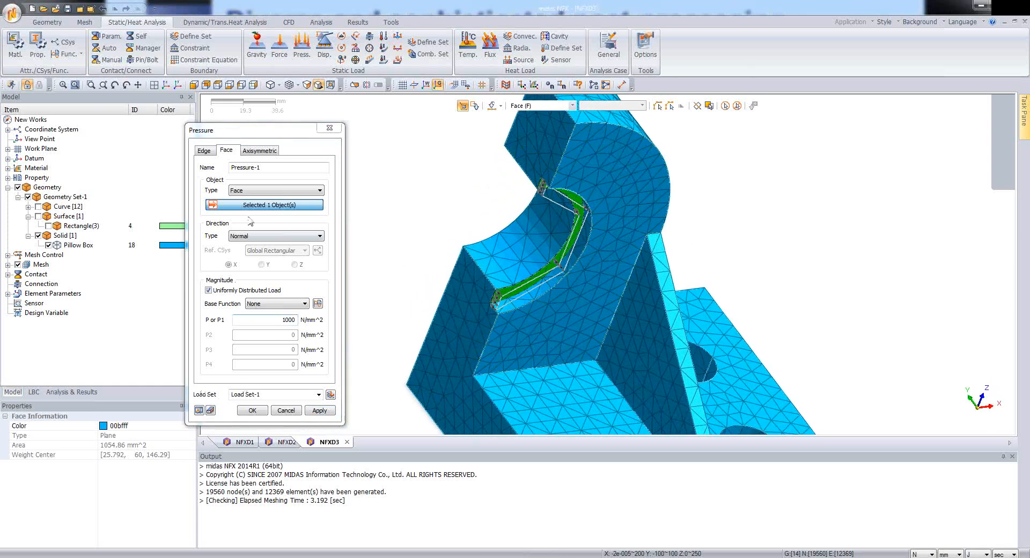
left_click(253, 410)
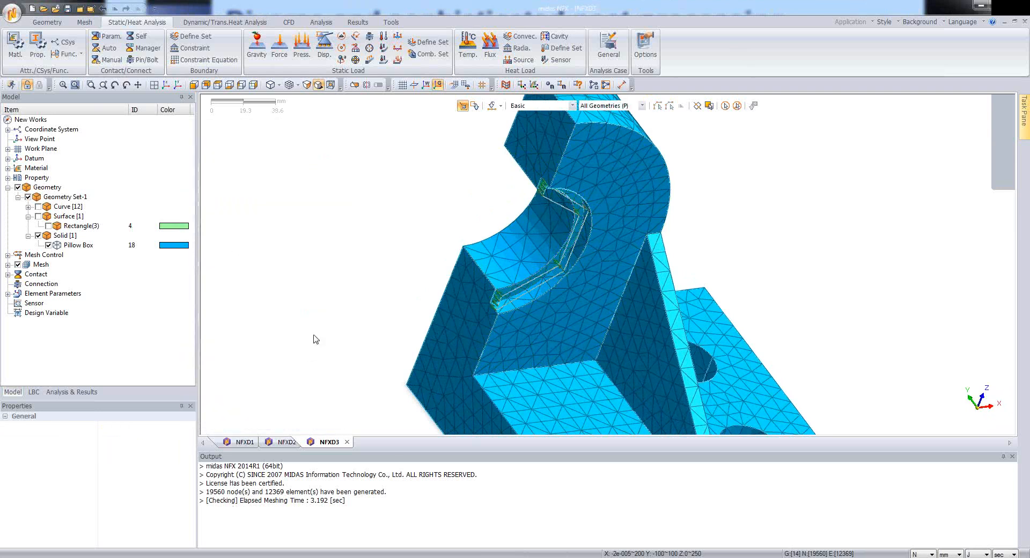
Apply a Fixed constraint to the bottom face of the plate in Boundary Set-1
scroll(327, 338, "down", 6)
middle_click_drag(514, 311, 356, 268)
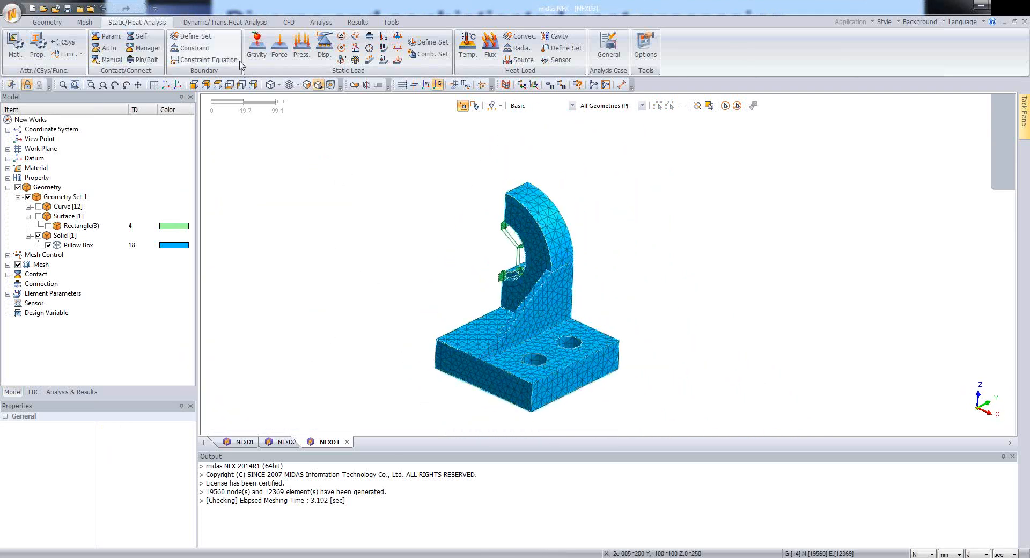
left_click(189, 51)
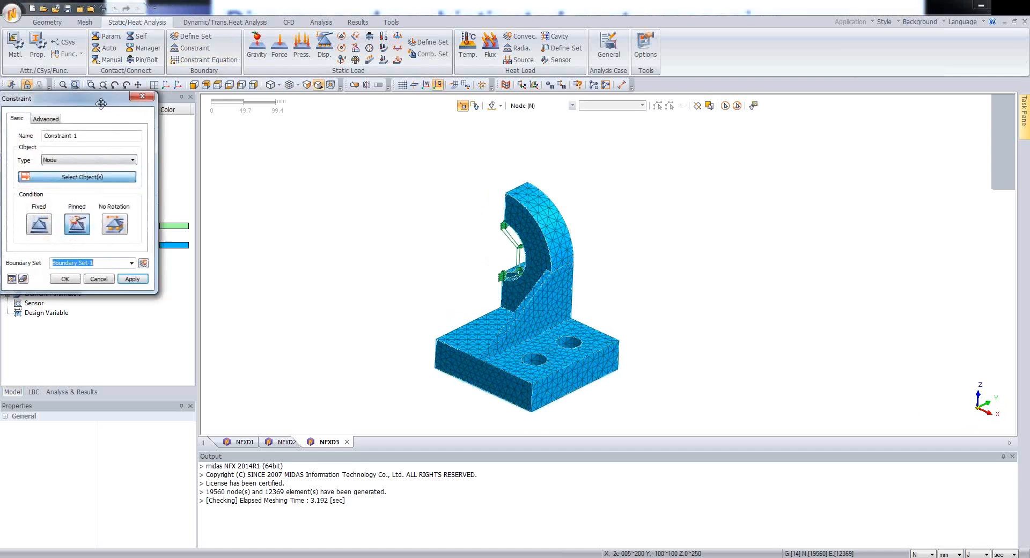
left_click_drag(108, 92, 322, 135)
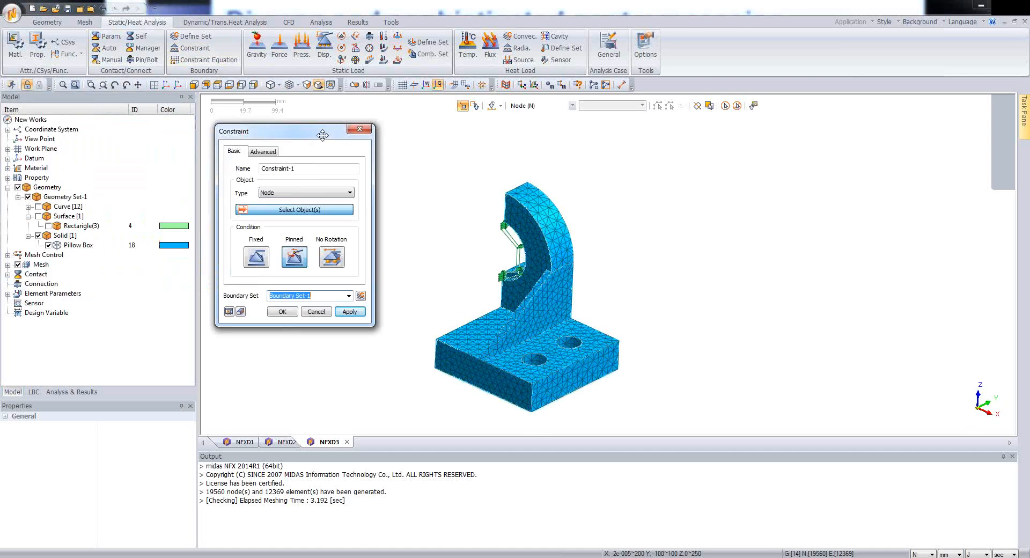
middle_click_drag(505, 336, 498, 311)
left_click(263, 192)
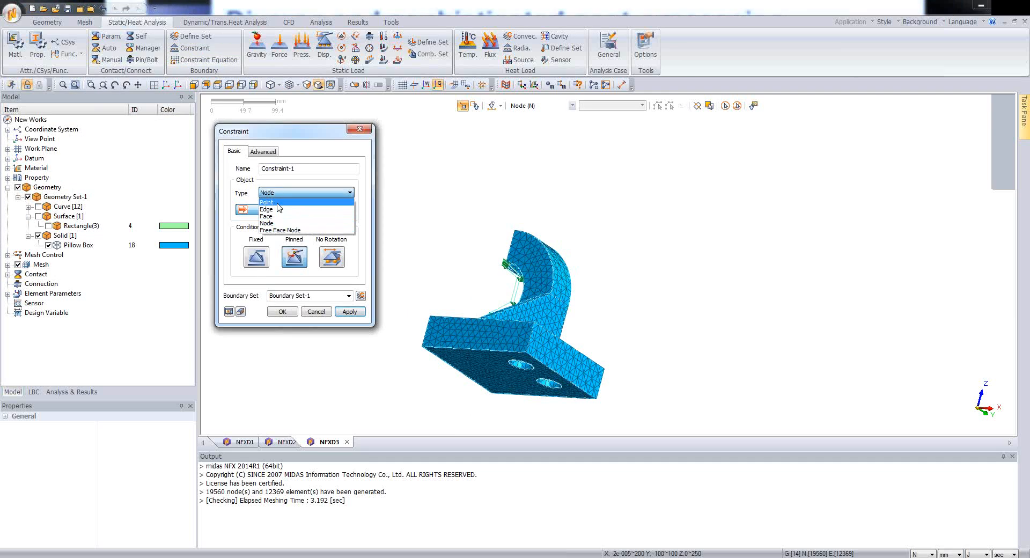
left_click(279, 214)
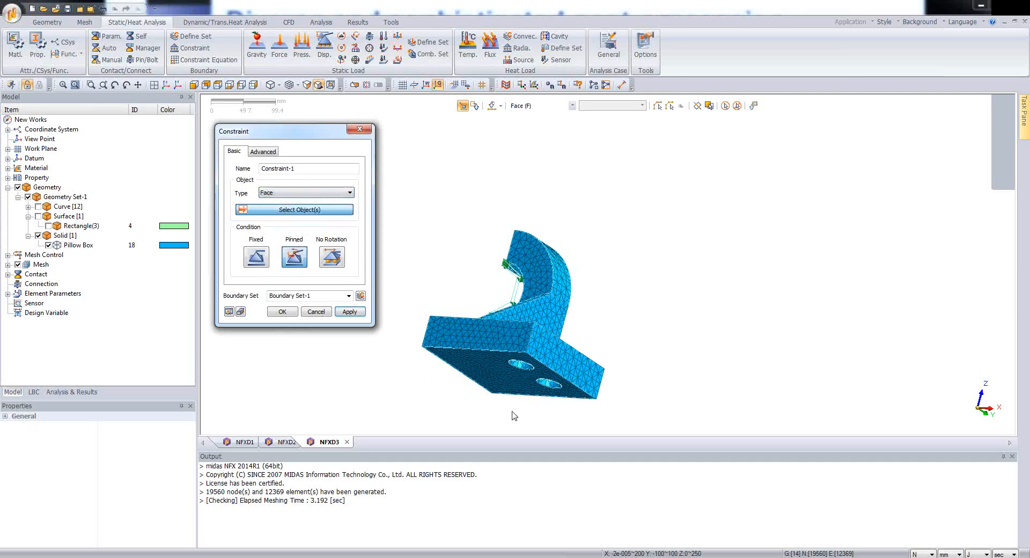
left_click(494, 379)
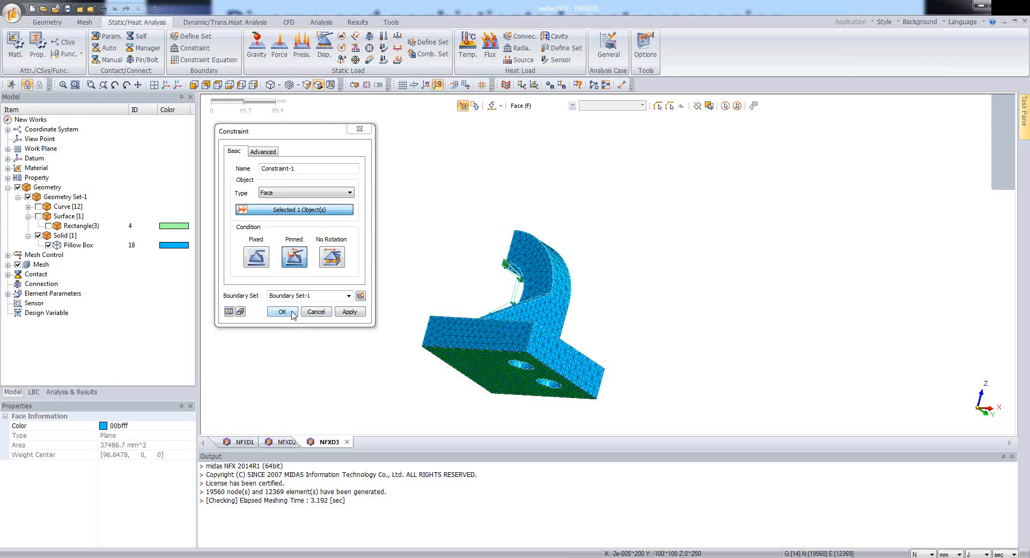
left_click(263, 262)
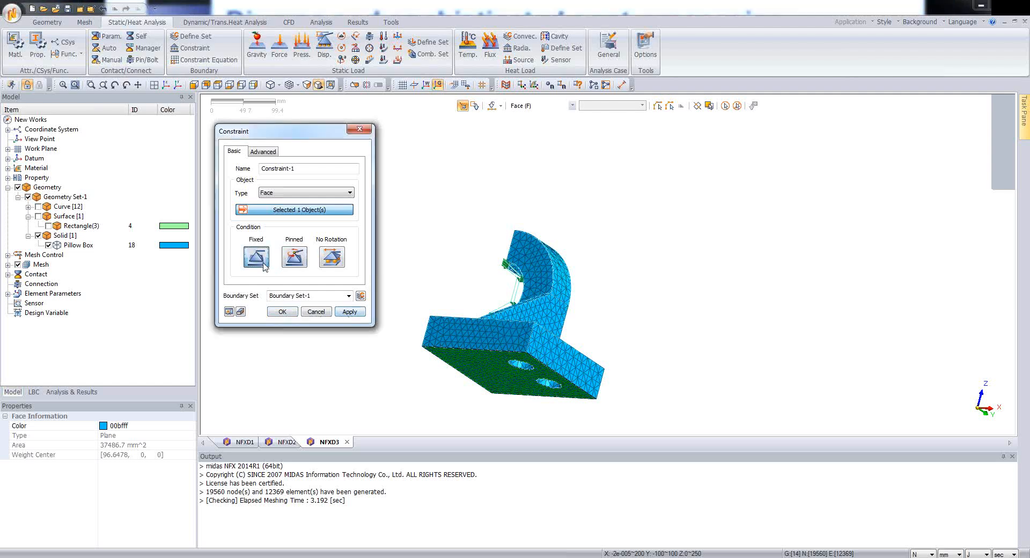
left_click(349, 312)
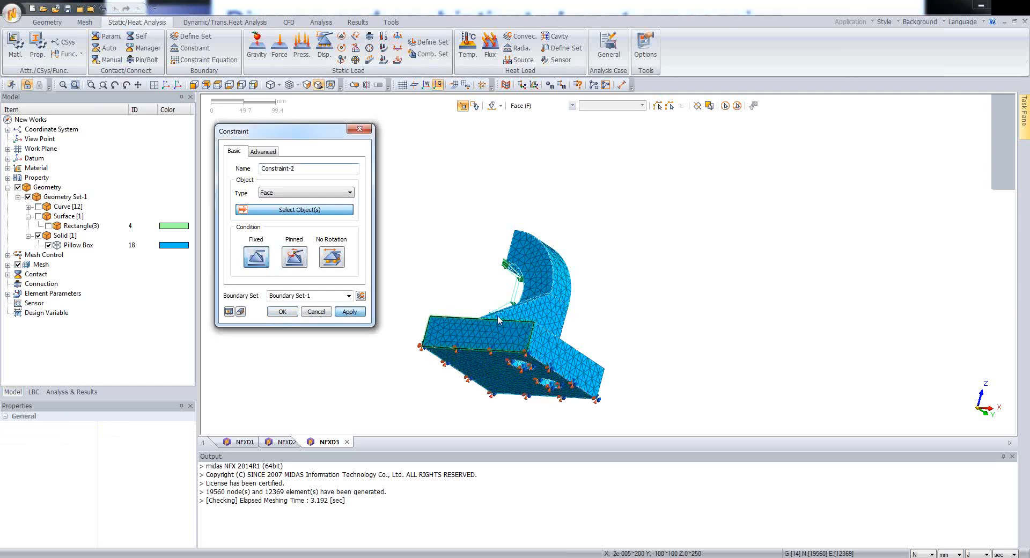
Apply a YZ symmetric-plane constraint to the two cut faces above and below the bearing notch in Boundary Set-1
middle_click_drag(644, 333, 470, 214)
left_click(263, 152)
left_click_drag(268, 132, 273, 151)
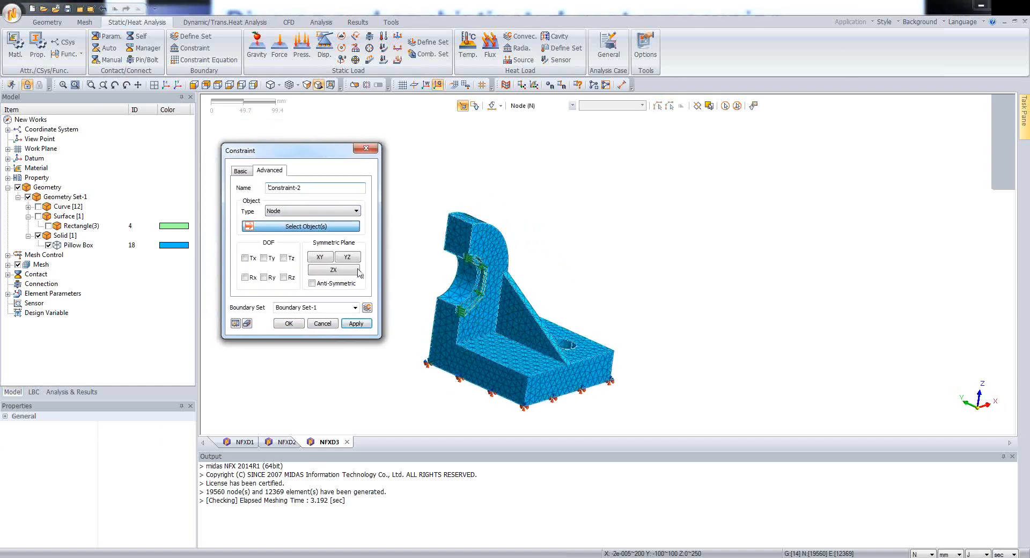
left_click(323, 211)
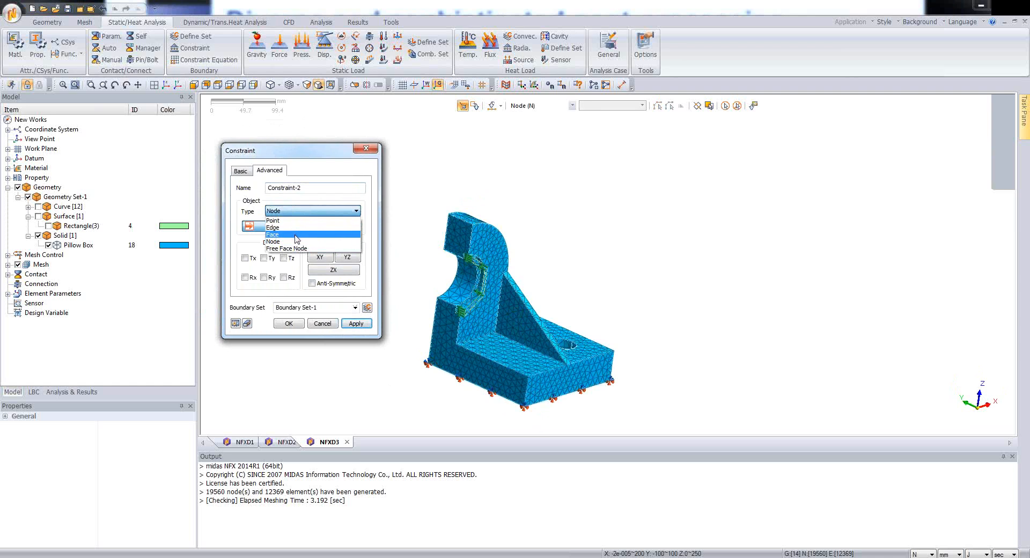
left_click(295, 235)
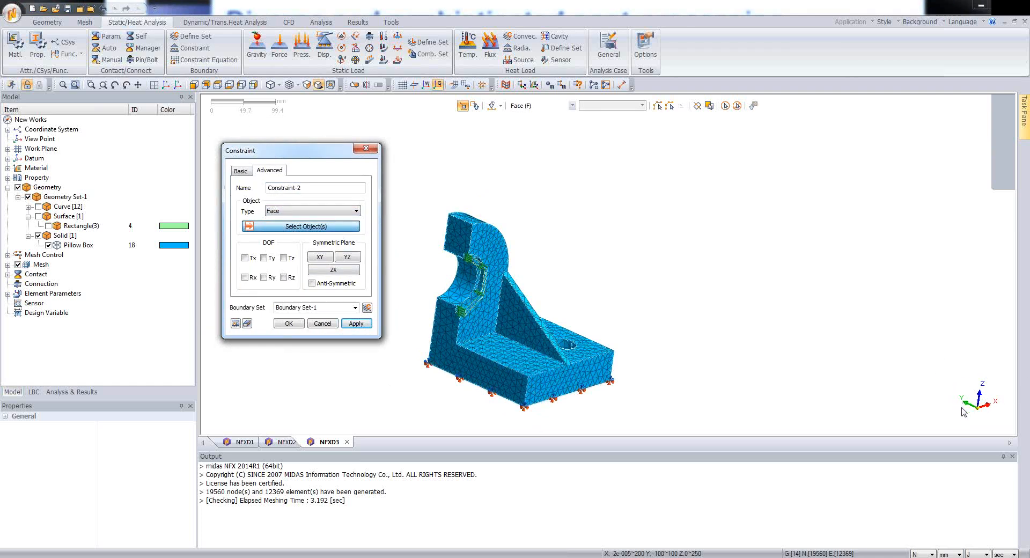
left_click(518, 317)
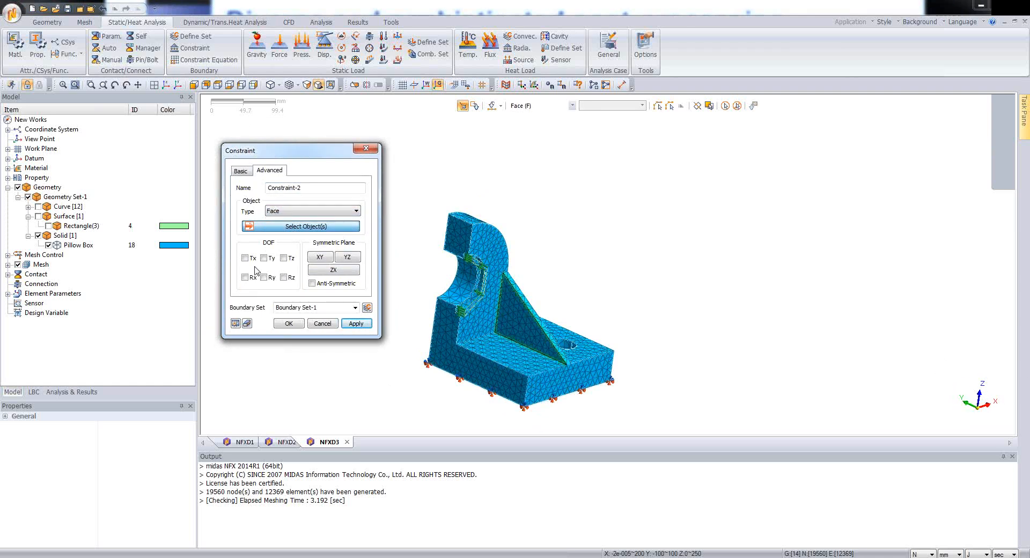
left_click(348, 258)
left_click(459, 244)
left_click(434, 347)
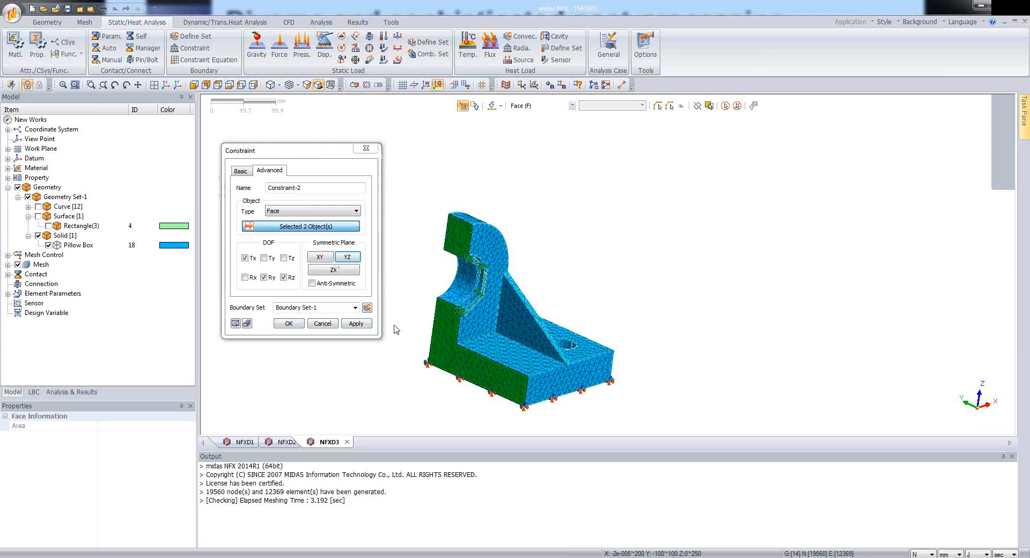
left_click(289, 323)
middle_click_drag(459, 313, 411, 313)
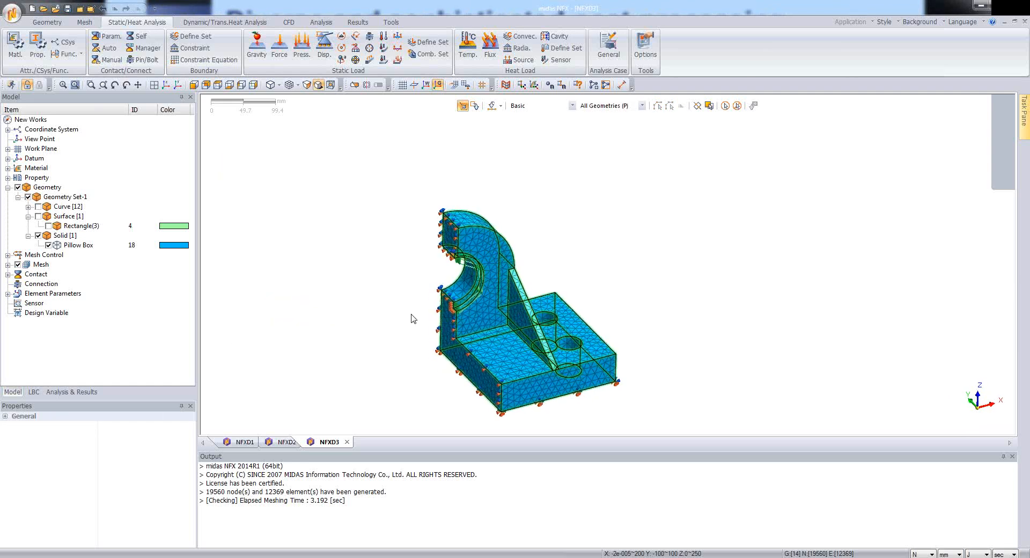
Add a Linear Static analysis case to the project
left_click(62, 396)
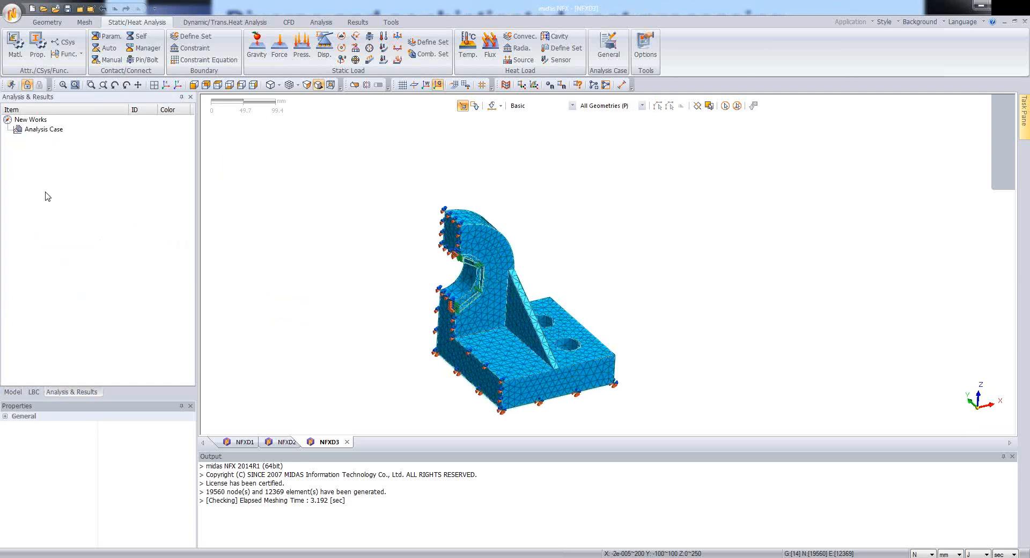
right_click(56, 130)
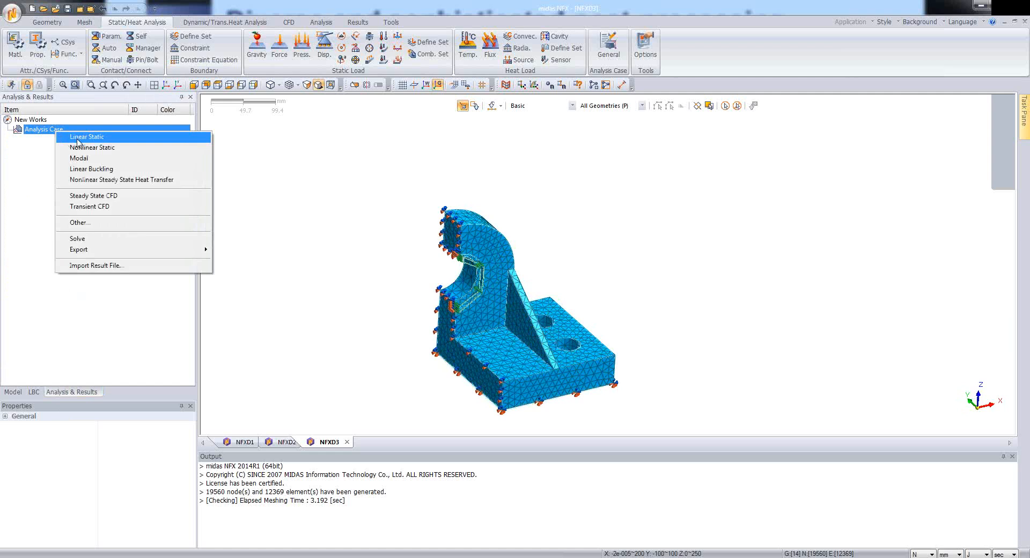
left_click(81, 137)
left_click(17, 140)
Solve the linear static case, saving the model to the Desktop as NFXD3
right_click(62, 141)
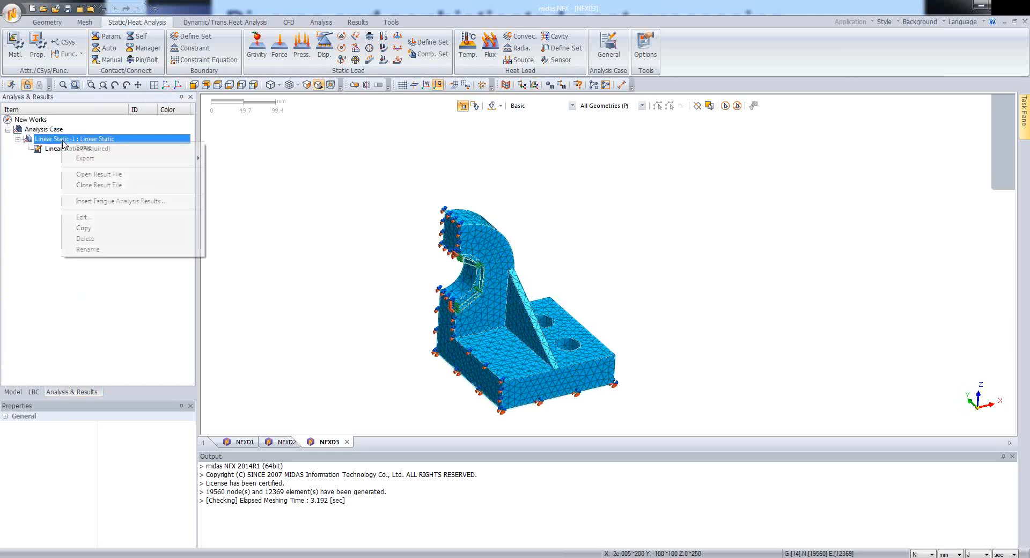
left_click(82, 150)
left_click(412, 271)
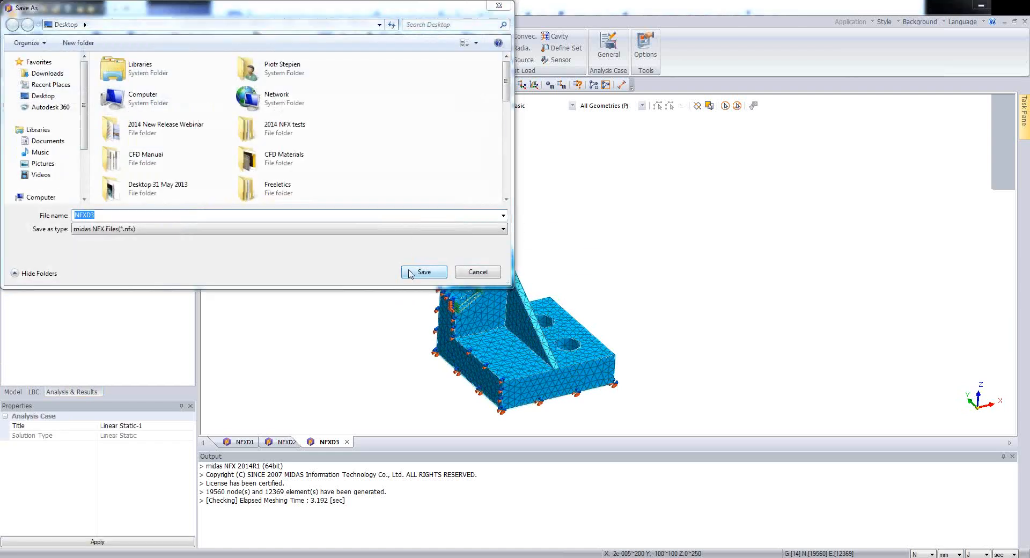
left_click(546, 288)
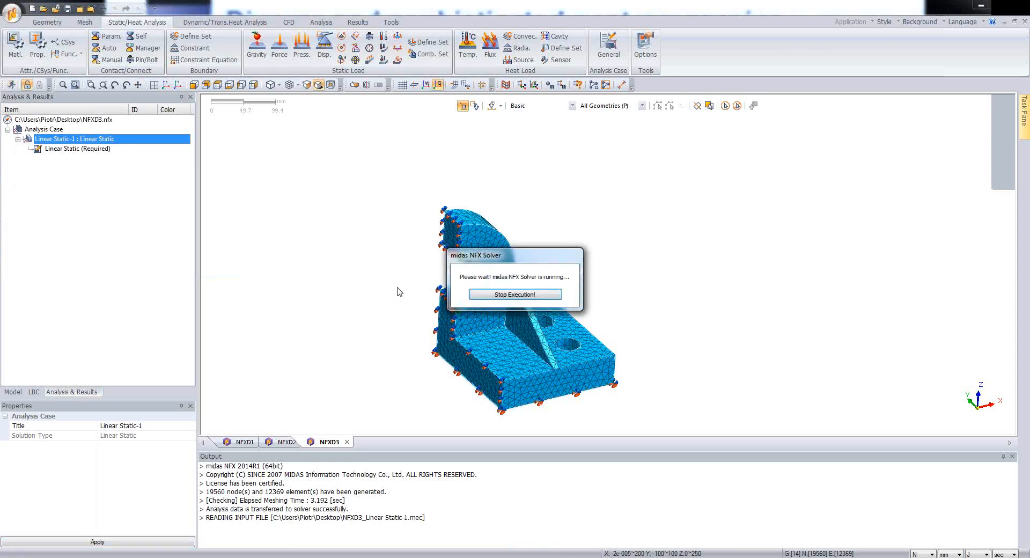
left_click_drag(523, 258, 665, 175)
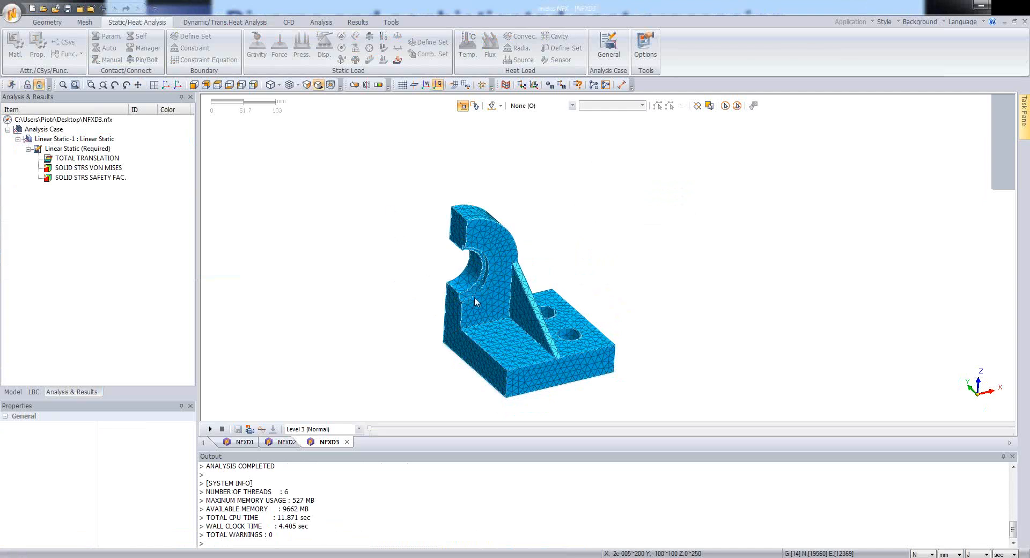
Display the TOTAL TRANSLATION result as a contour on the bracket and animate it
scroll(413, 356, "up", 1)
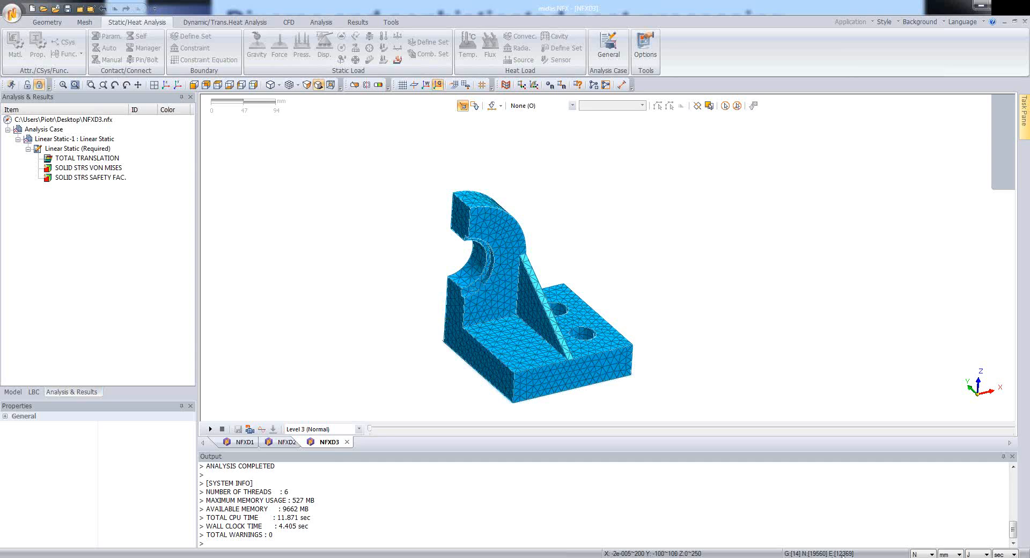
scroll(424, 304, "down", 1)
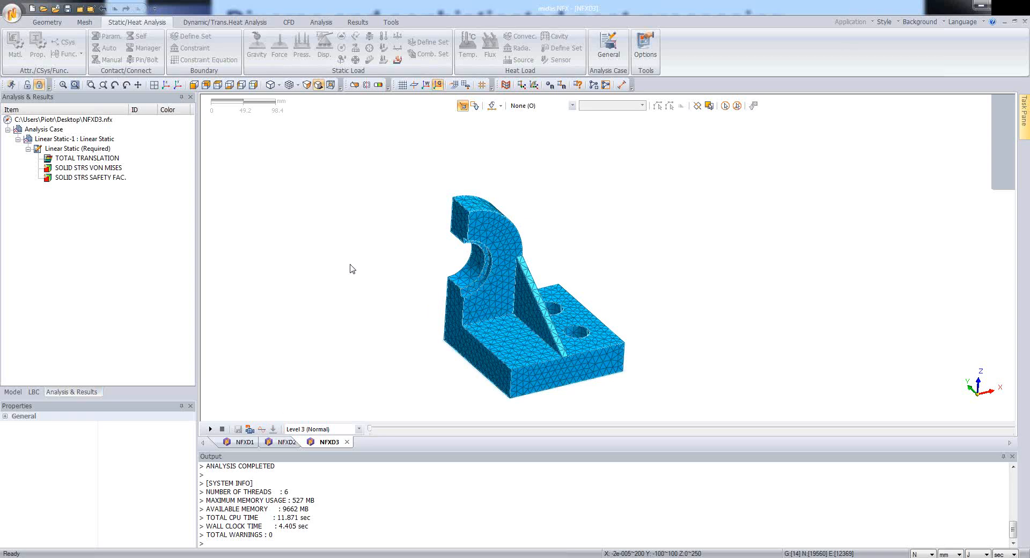
scroll(448, 424, "up", 2)
left_click(65, 160)
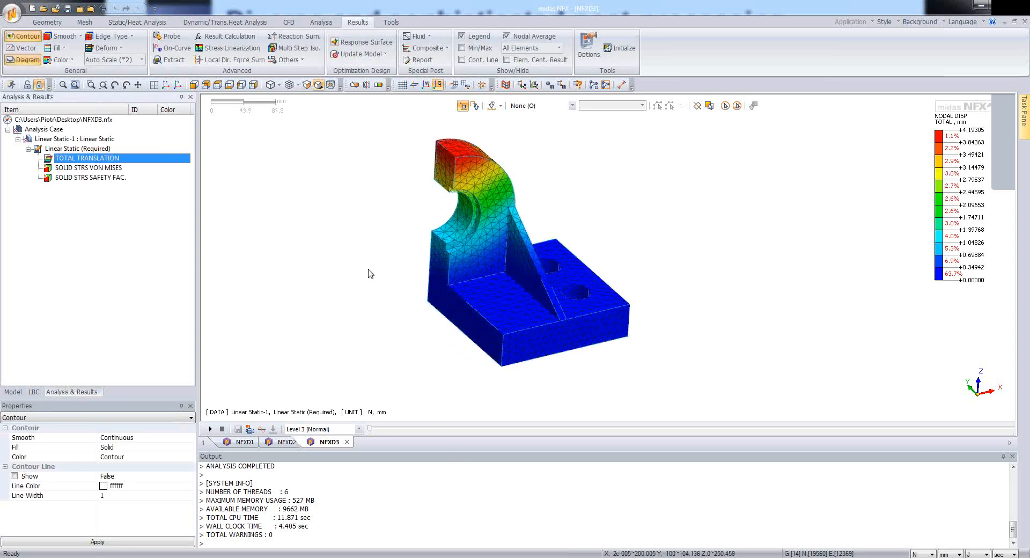
left_click(210, 430)
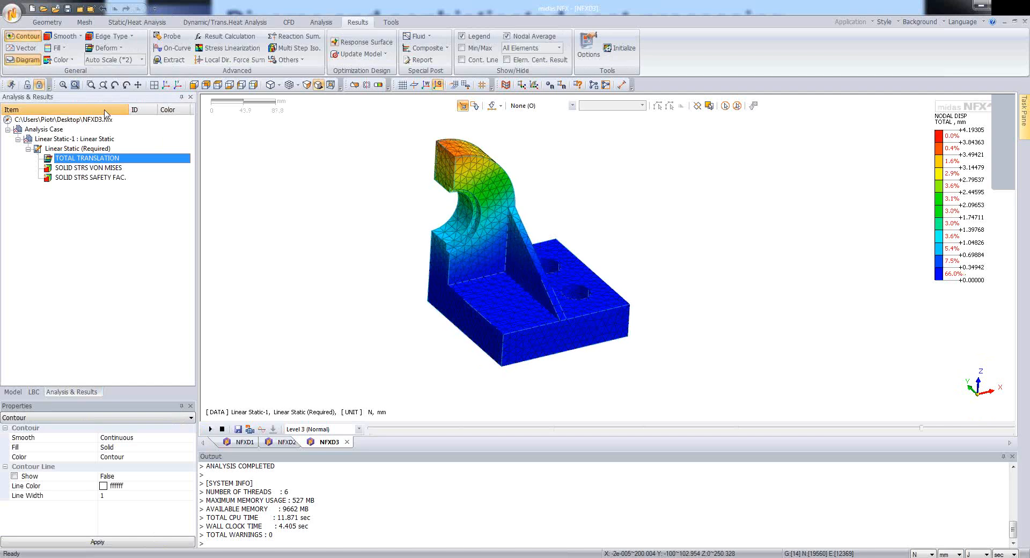
Try the animated deformation at Auto Scale (*0.5), and return the scale to Auto Scale (*2)
left_click(142, 59)
left_click(119, 111)
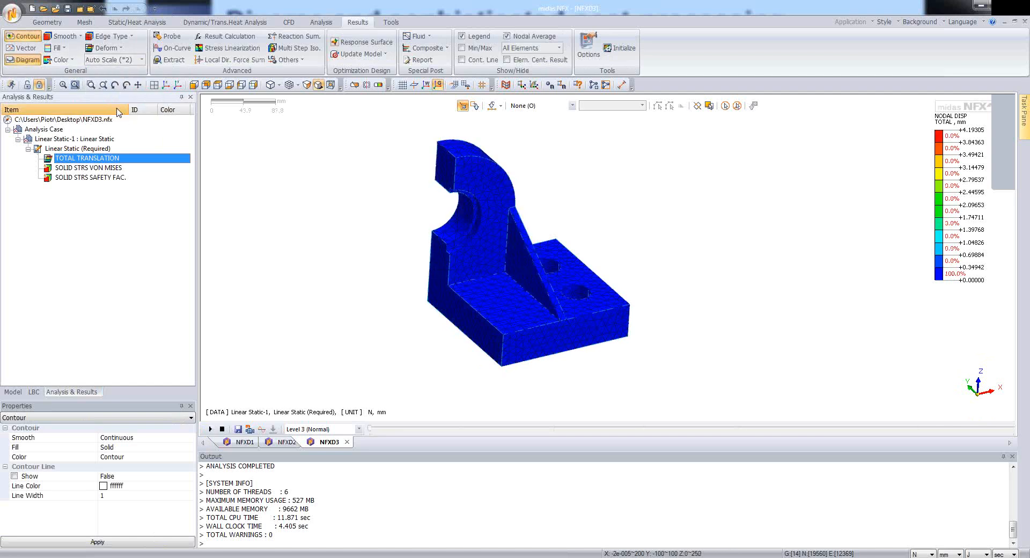
middle_click_drag(452, 366, 490, 338)
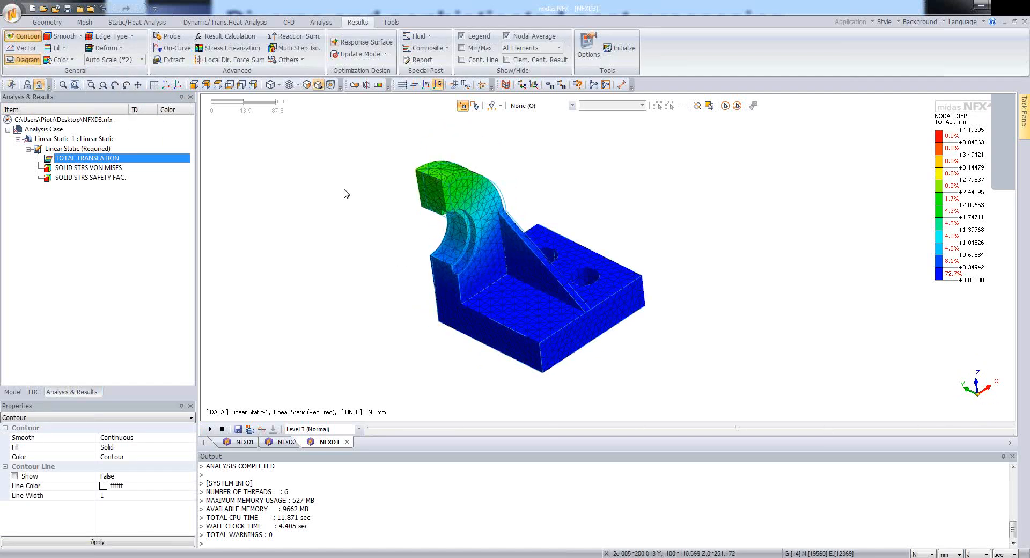
left_click(141, 59)
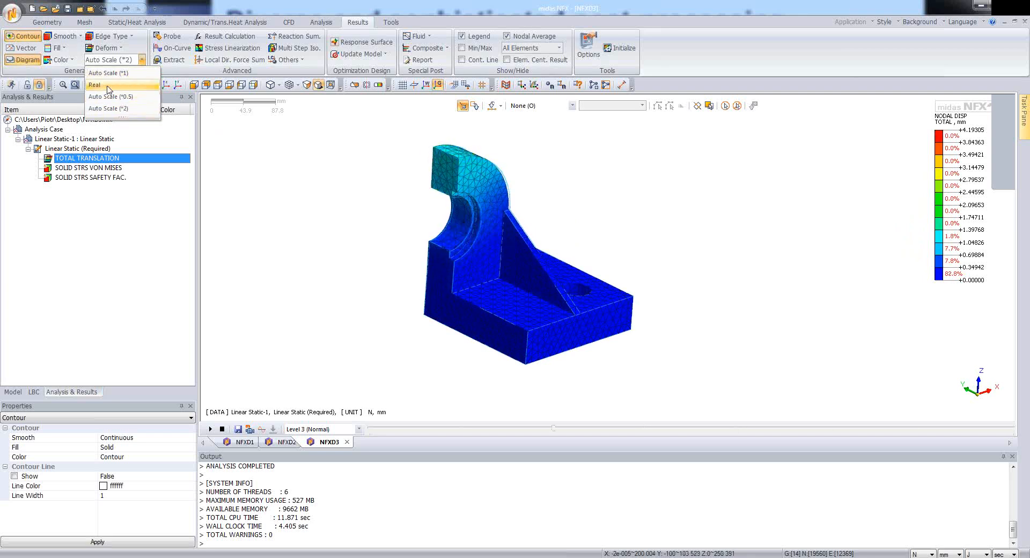
left_click(117, 96)
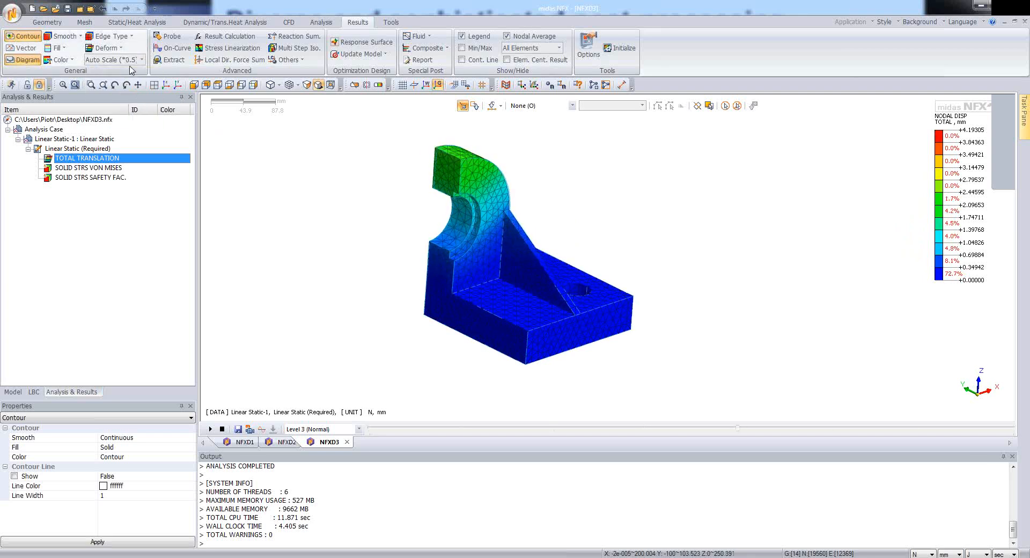
left_click(132, 60)
left_click(110, 109)
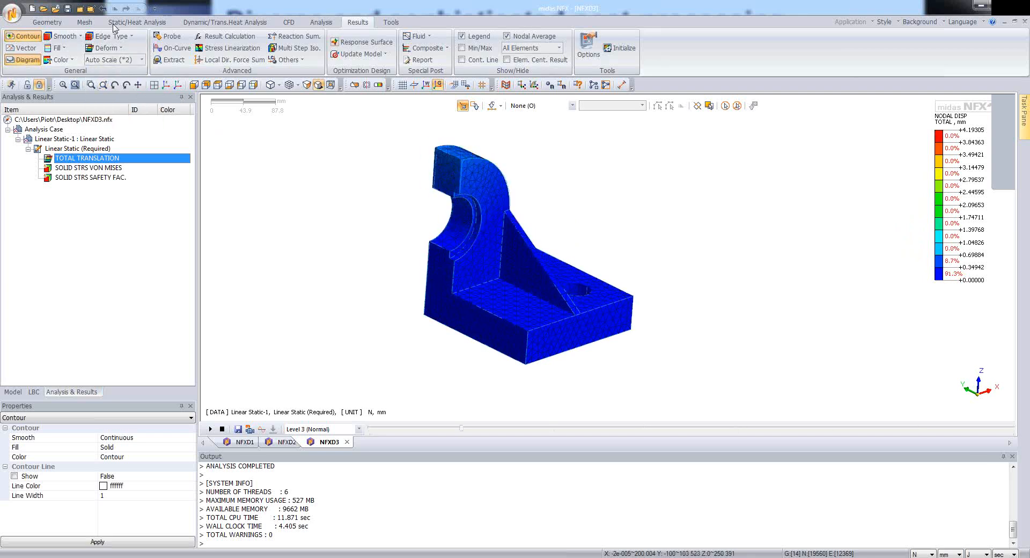
Set the Deform factor to 5 in the result properties and apply it to the displayed deformation
left_click(75, 419)
left_click(63, 443)
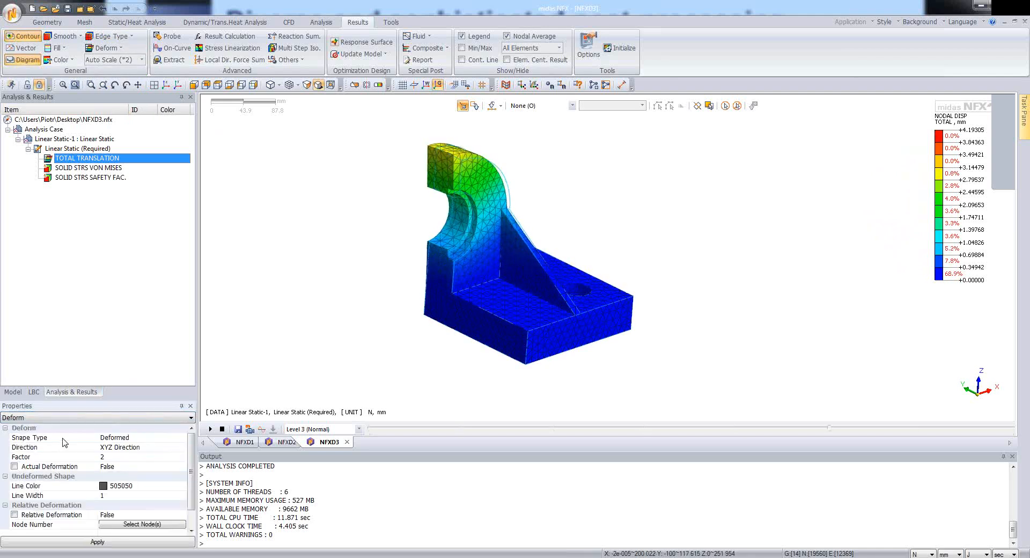
left_click_drag(118, 400, 132, 280)
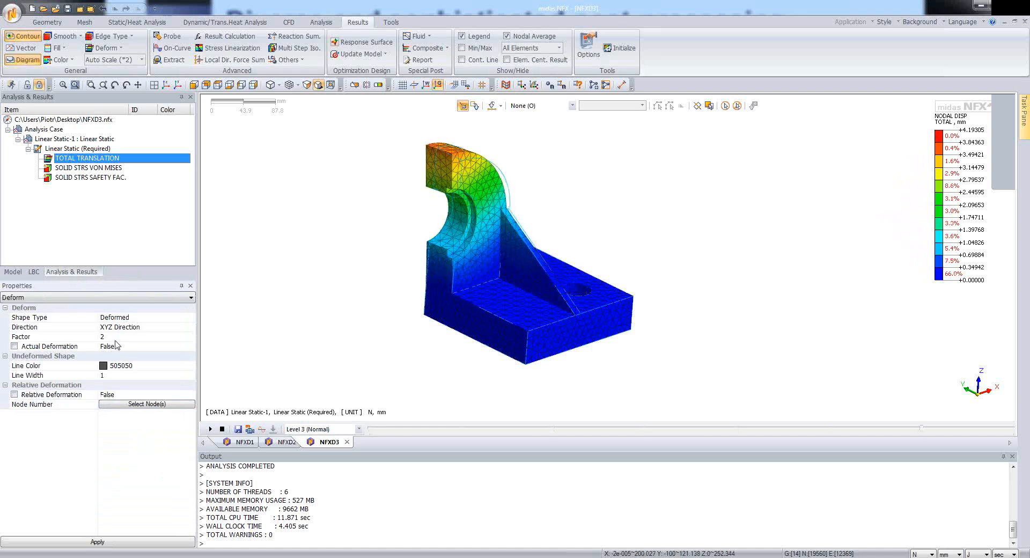
left_click(112, 337)
type("5")
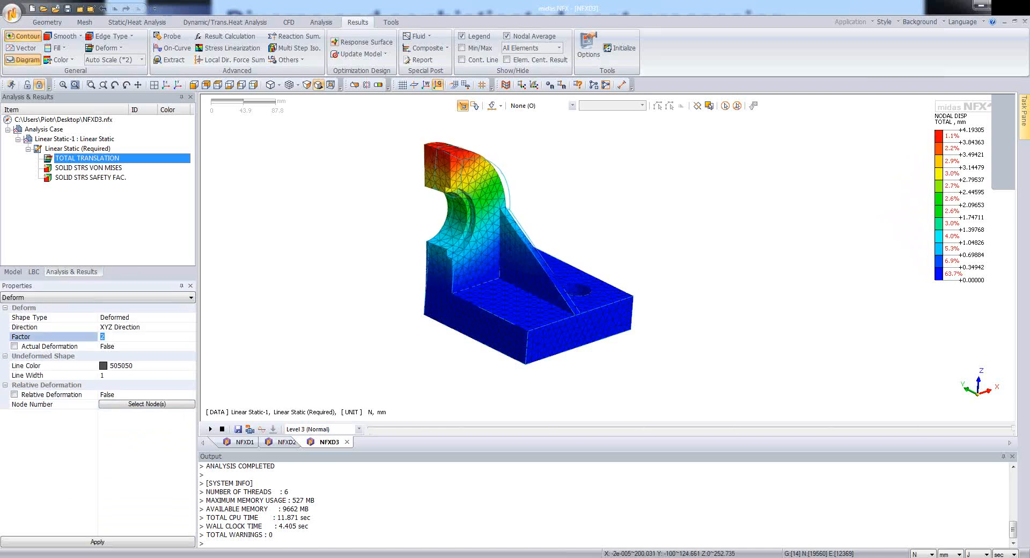
left_click(119, 541)
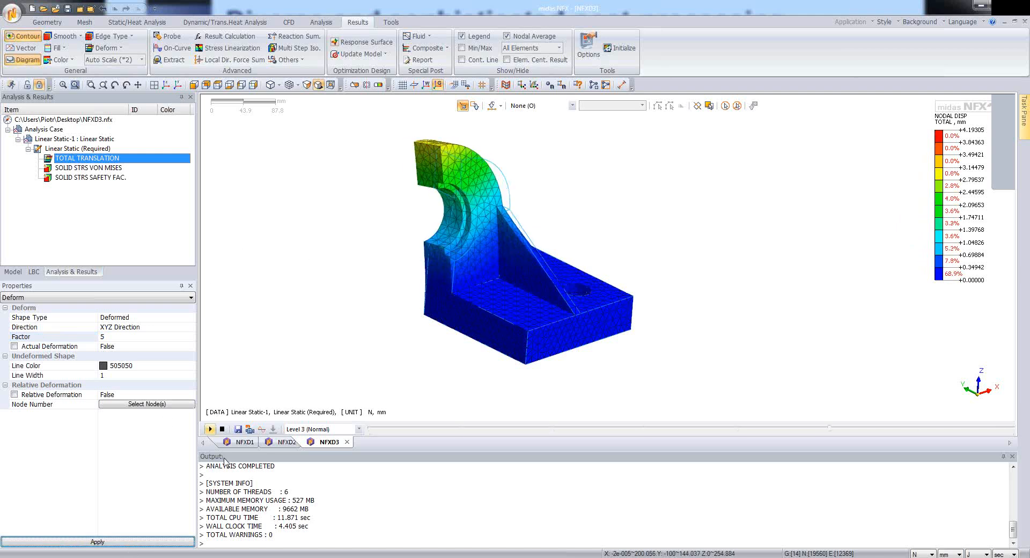
Create a 2-Points Line on-curve diagram along the rib's sloped edge from 100, 50, 150 to 100, -100, 50, previewing it first
left_click(175, 49)
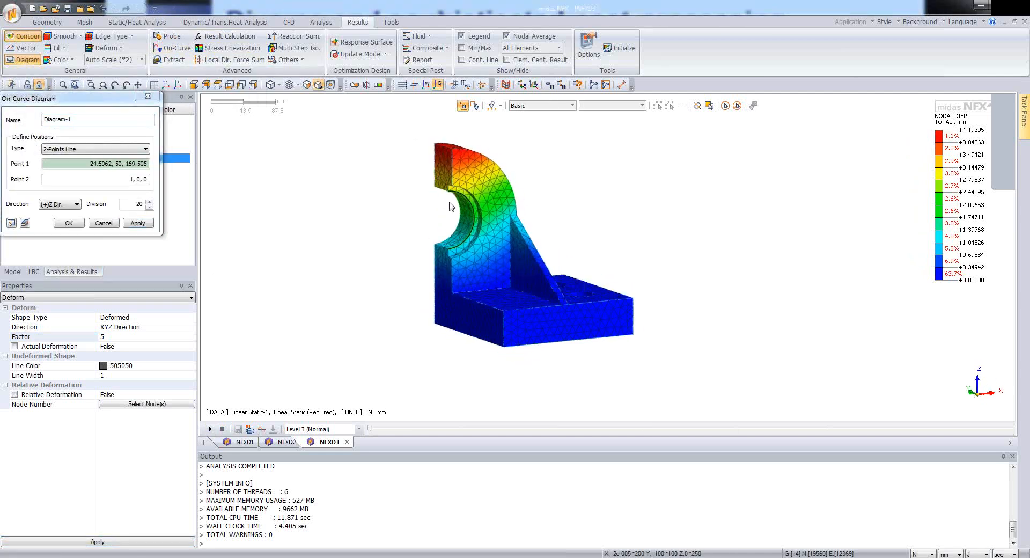
scroll(546, 228, "up", 1)
scroll(546, 228, "up", 2)
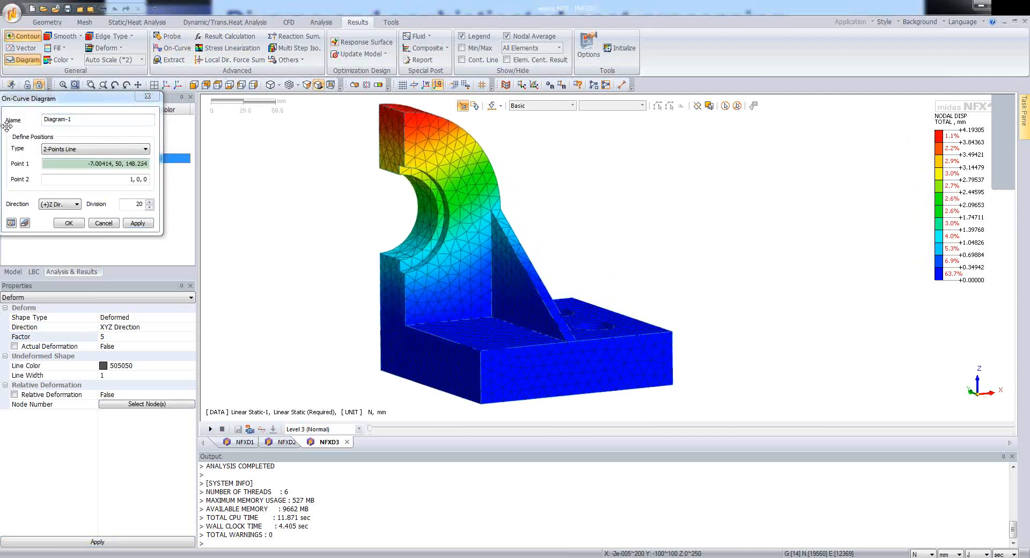
left_click_drag(69, 98, 238, 156)
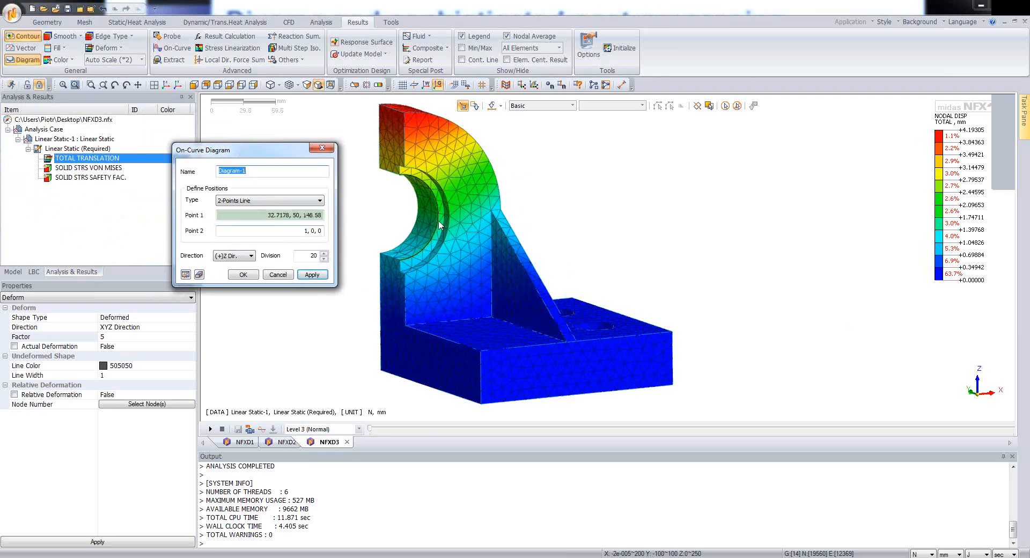
left_click(503, 210)
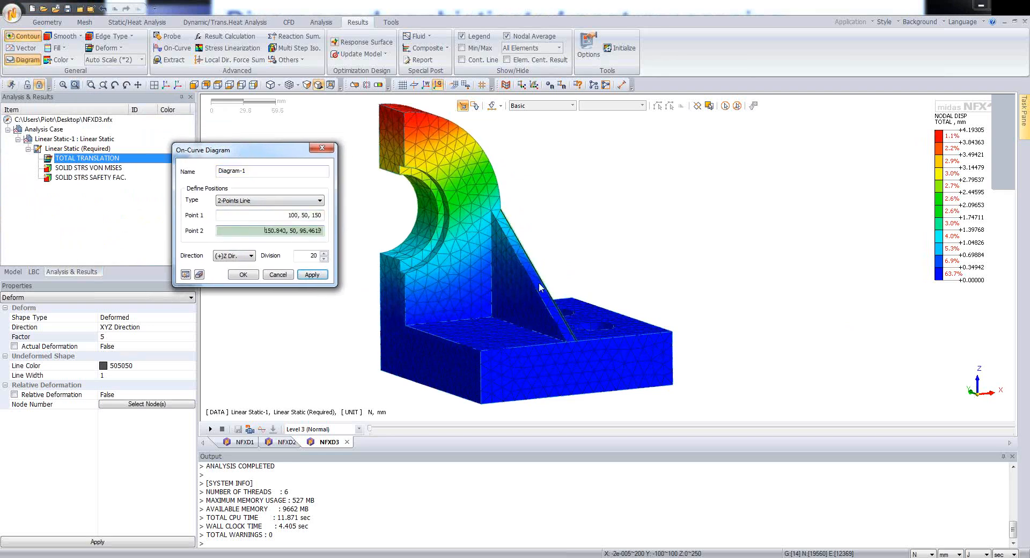
left_click(579, 344)
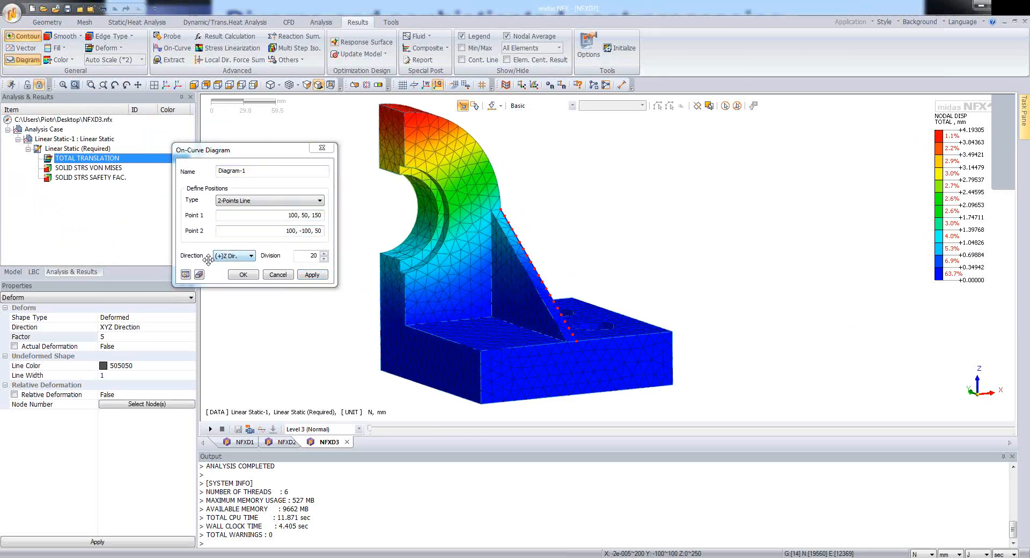
left_click(185, 275)
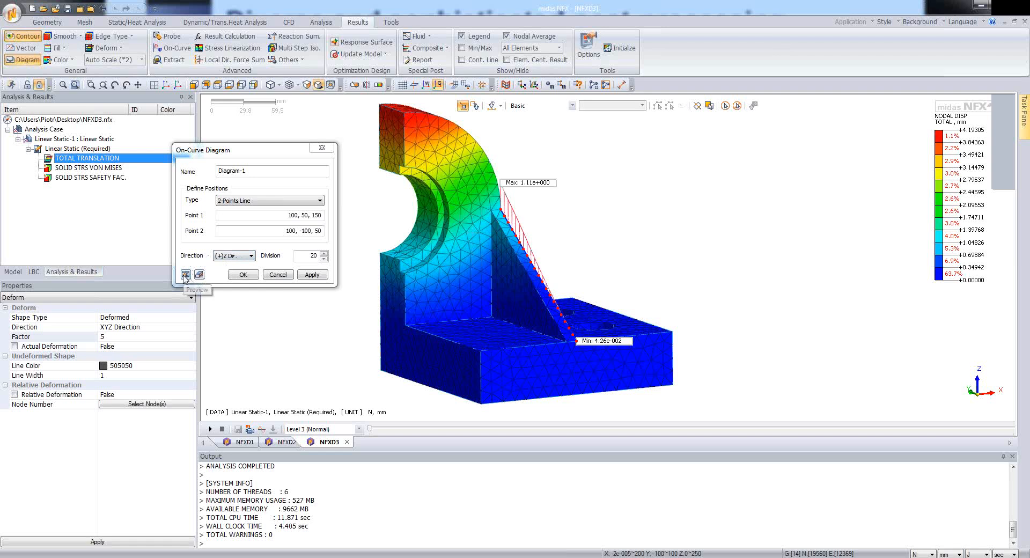
left_click(248, 275)
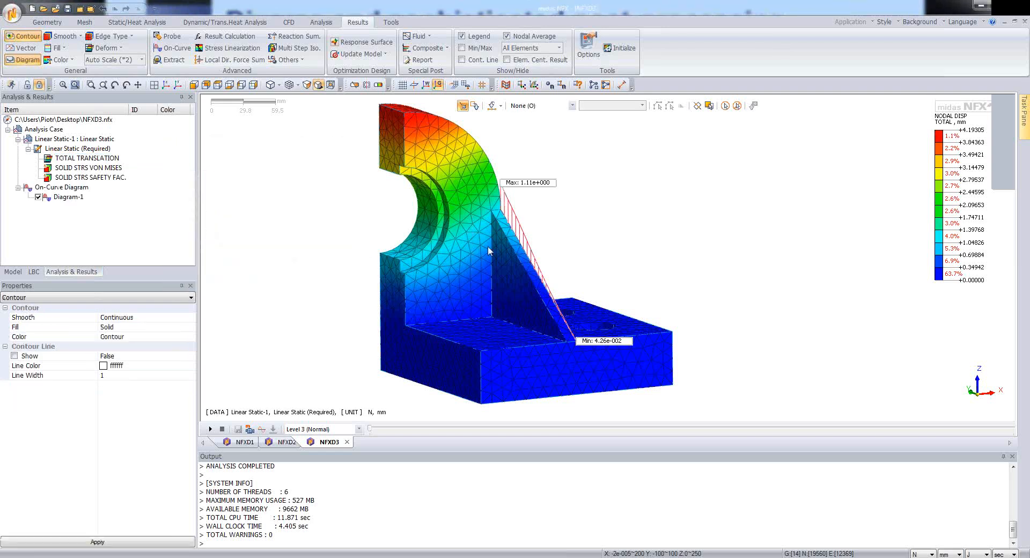
Examine the displacement contour and the on-curve diagram along the rib from several angles
middle_click_drag(488, 245, 353, 247)
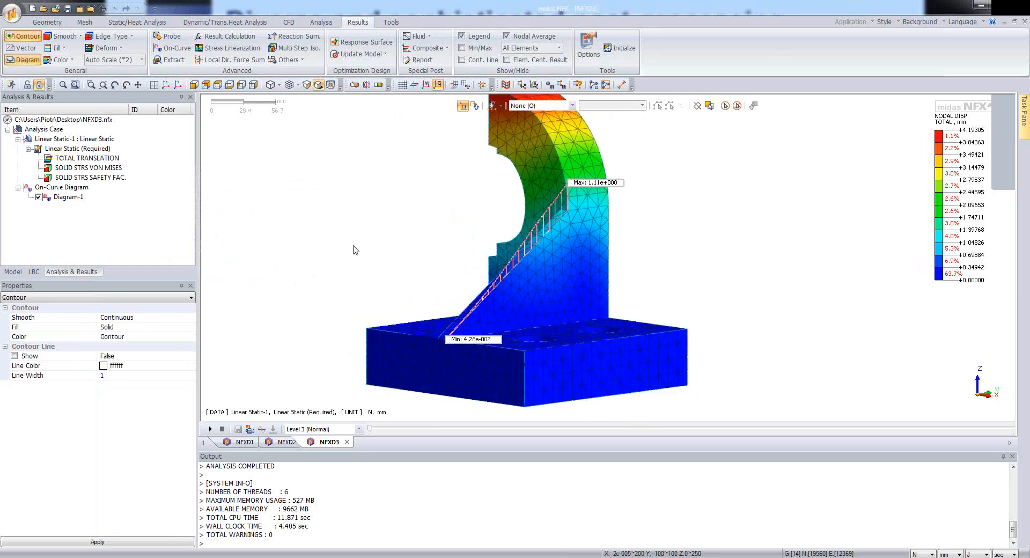
middle_click_drag(598, 232, 605, 235)
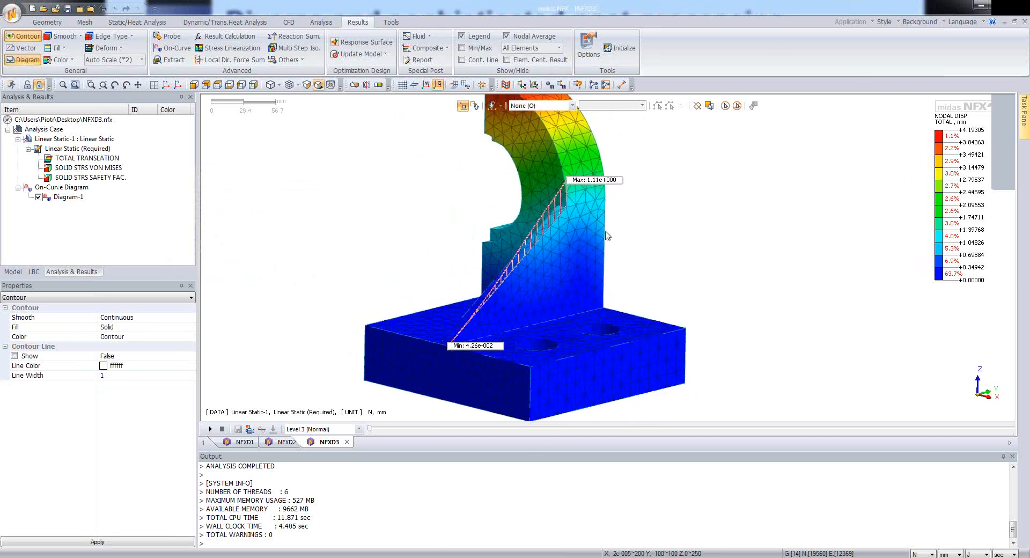
scroll(581, 229, "down", 4)
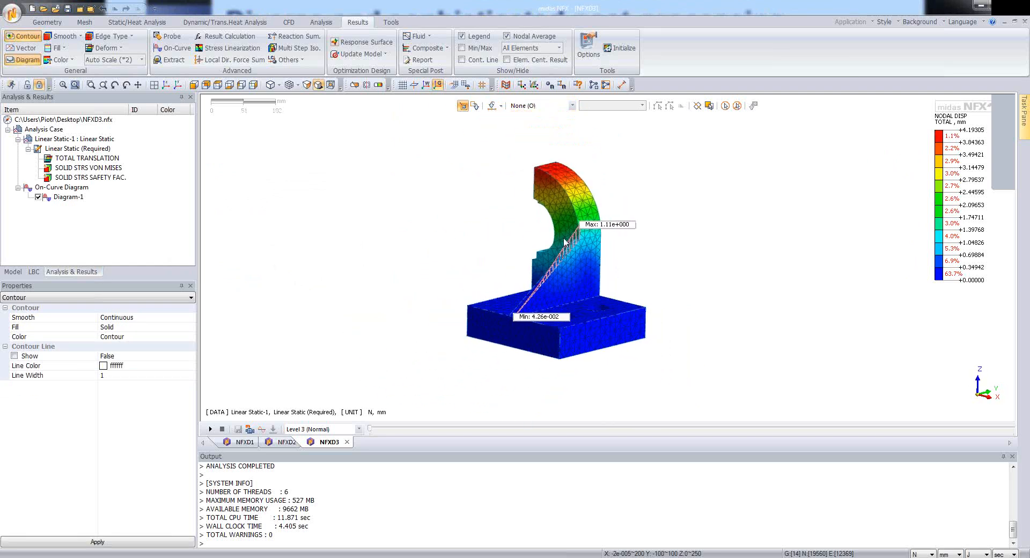
scroll(545, 169, "up", 2)
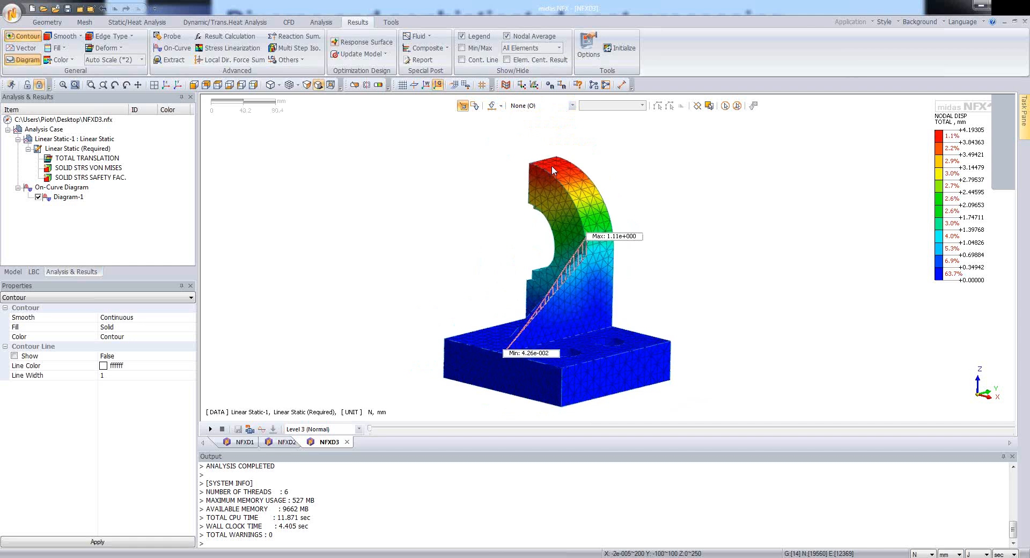
middle_click_drag(542, 203, 510, 354)
scroll(457, 207, "up", 1)
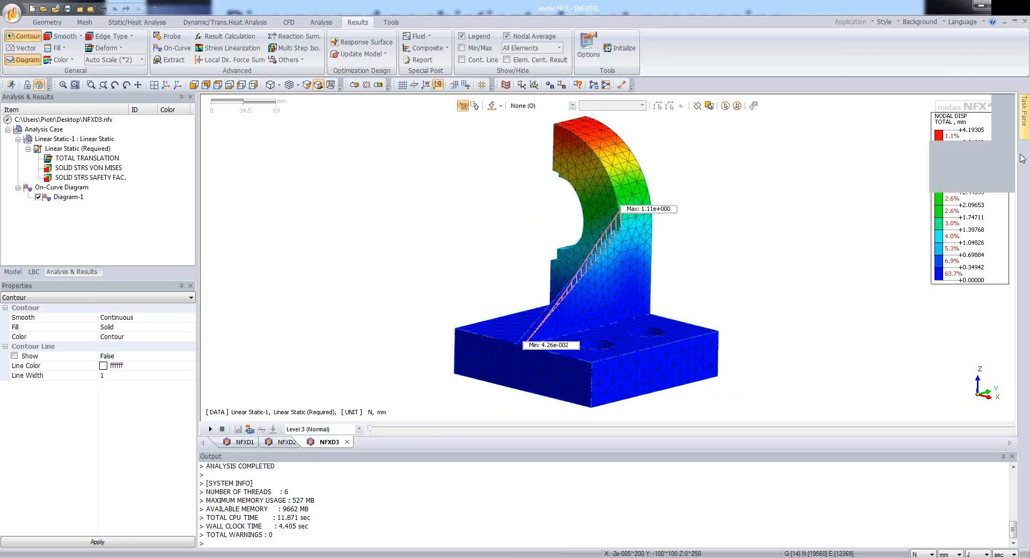
left_click(1022, 159)
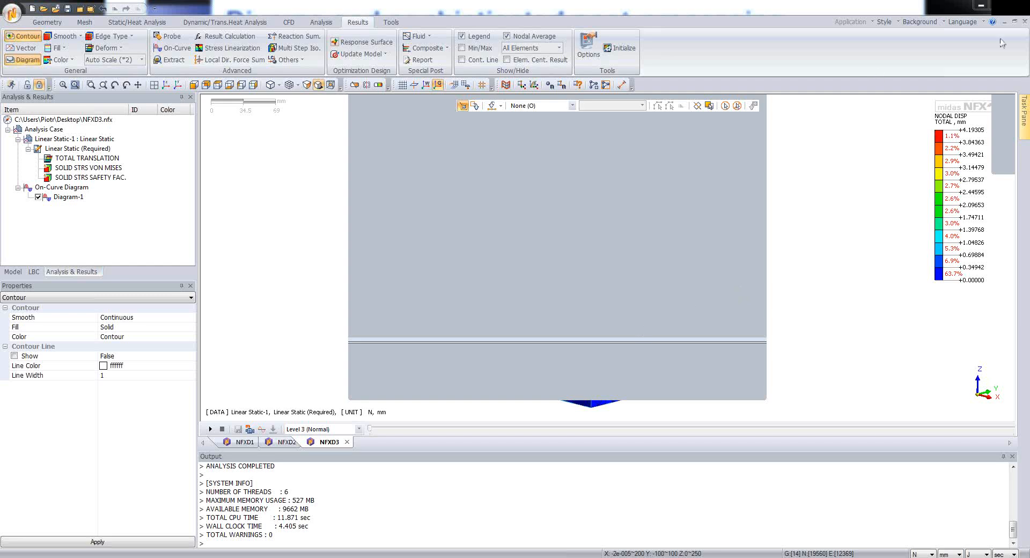
left_click(1015, 21)
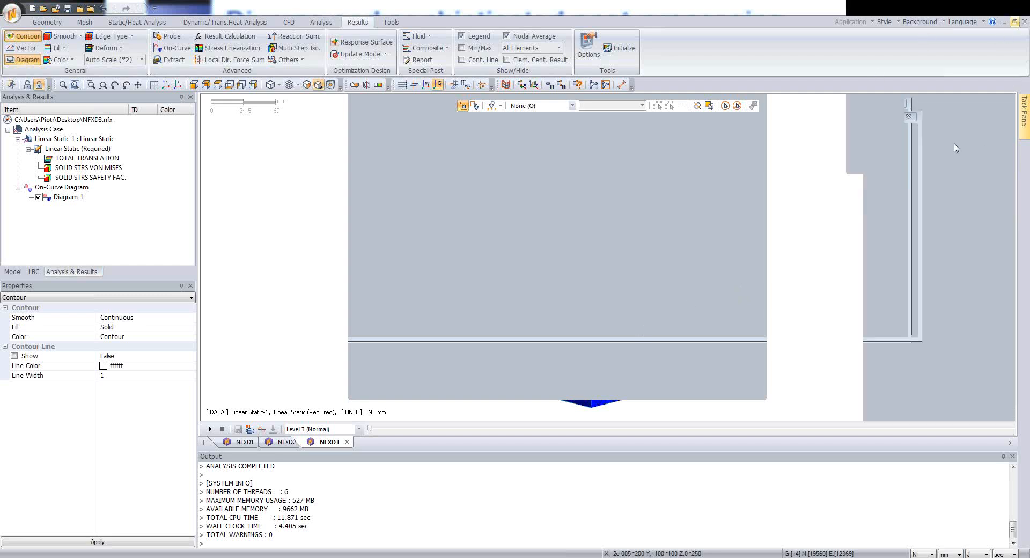